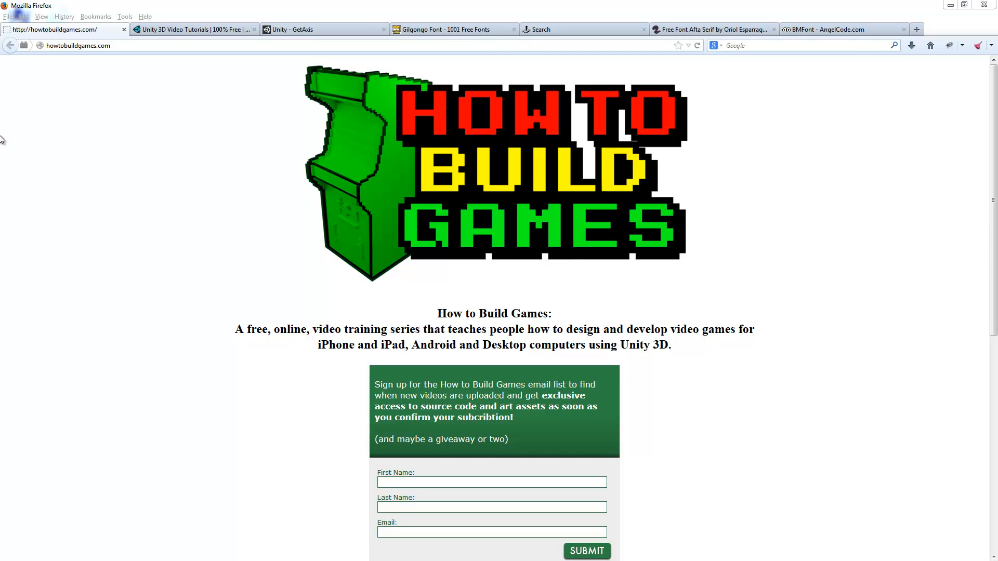
click(125, 47)
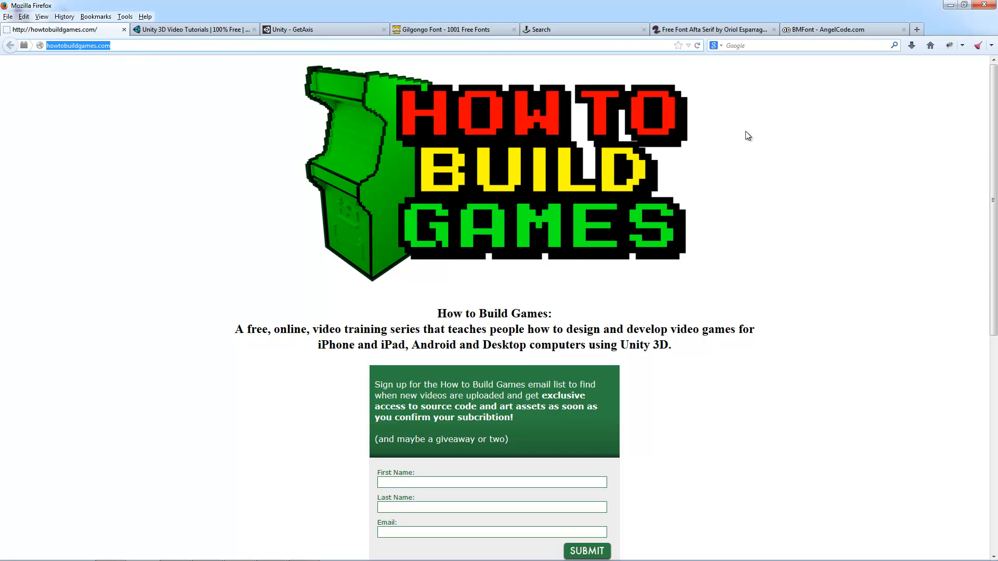
click(861, 134)
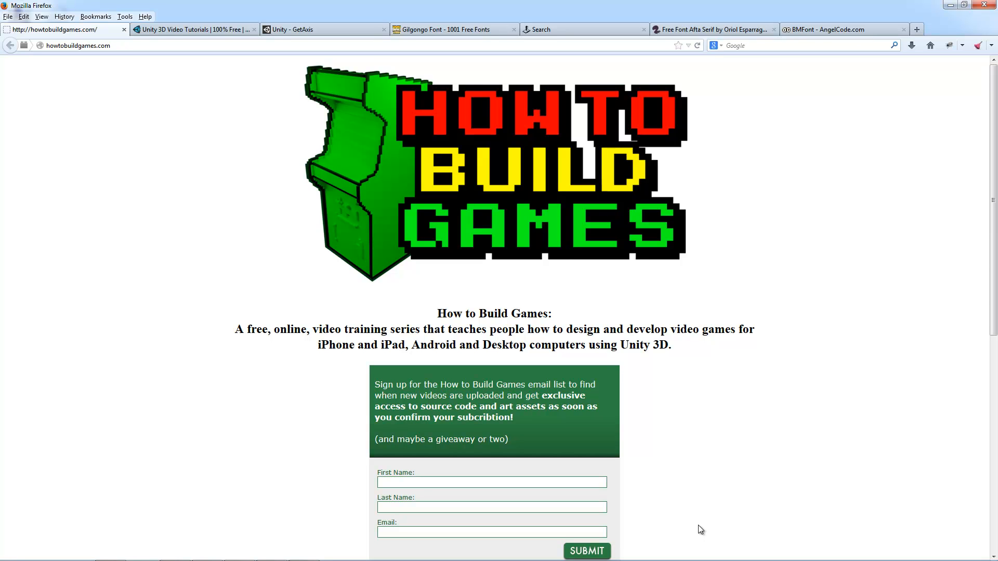
Switch to the Unity project and play-test the bucket scene, stopping the game after a few objects have spawned
click(951, 6)
mouse_move(291, 556)
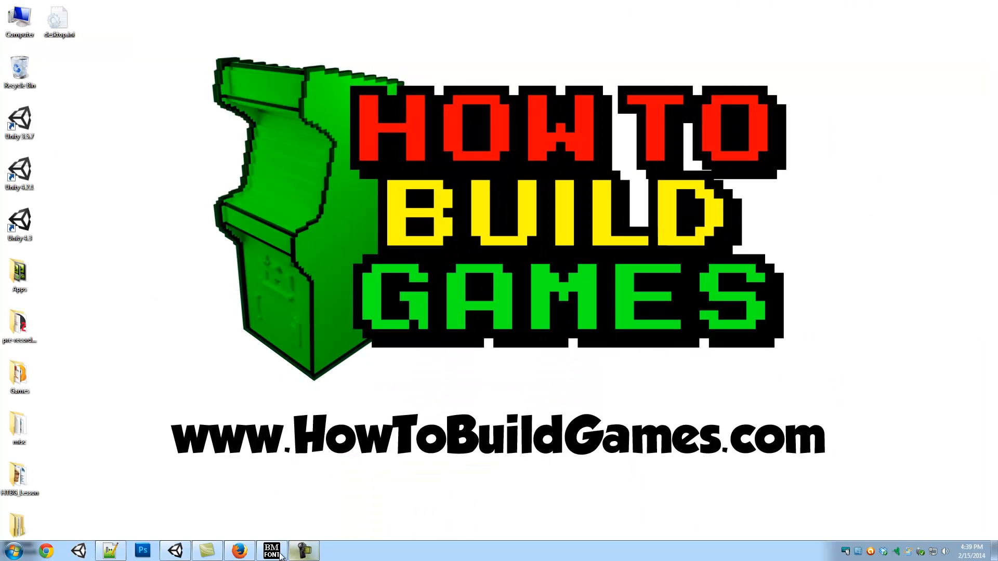
click(172, 552)
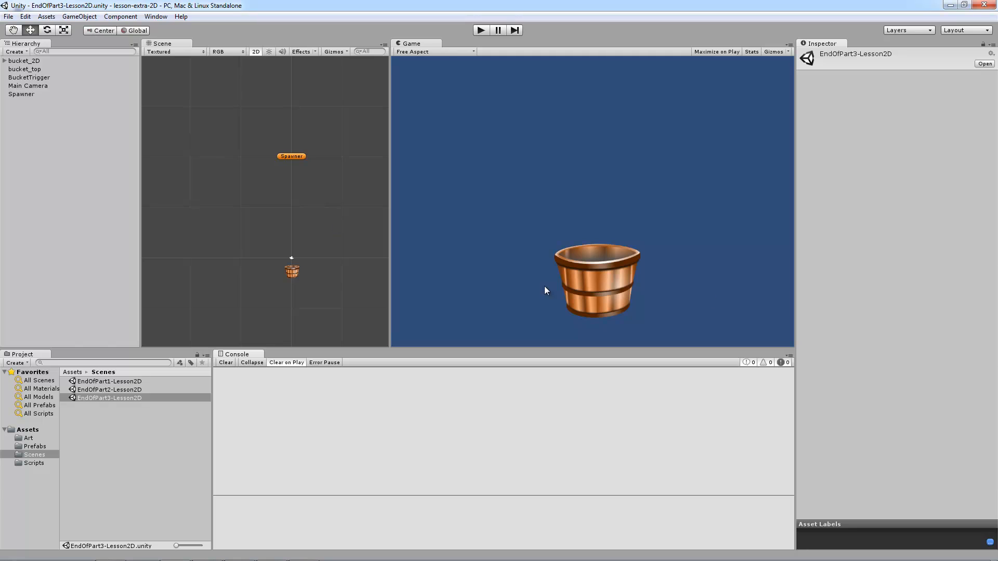
click(190, 424)
click(480, 30)
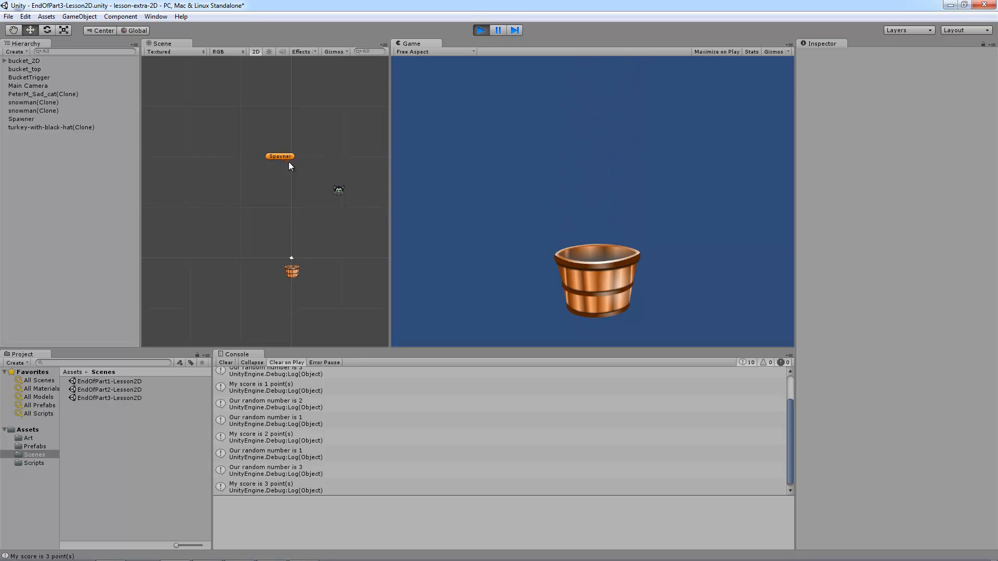
click(478, 30)
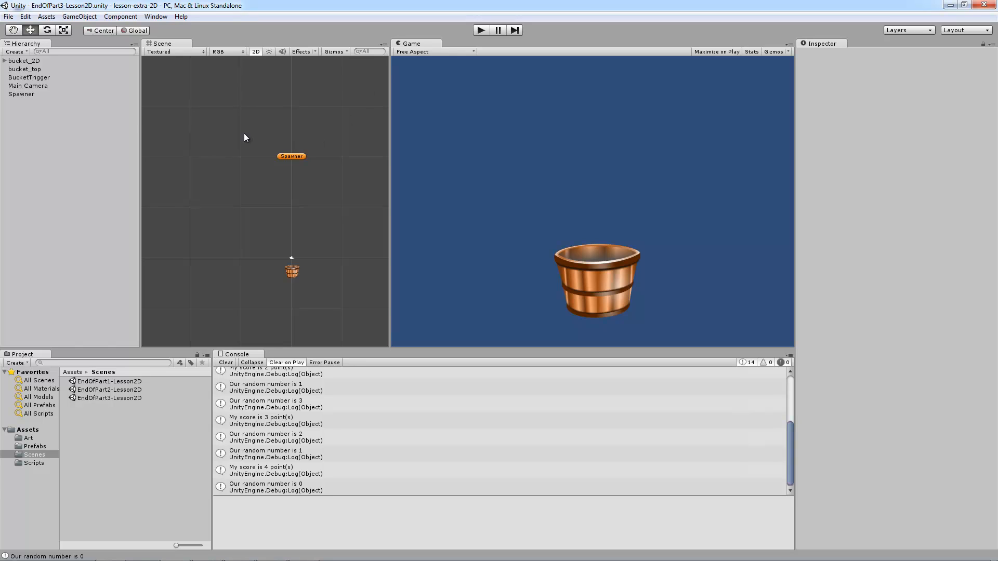
Open the Spawner object's SpawnMultipleObjects script in MonoDevelop and maximize the editor window
click(21, 95)
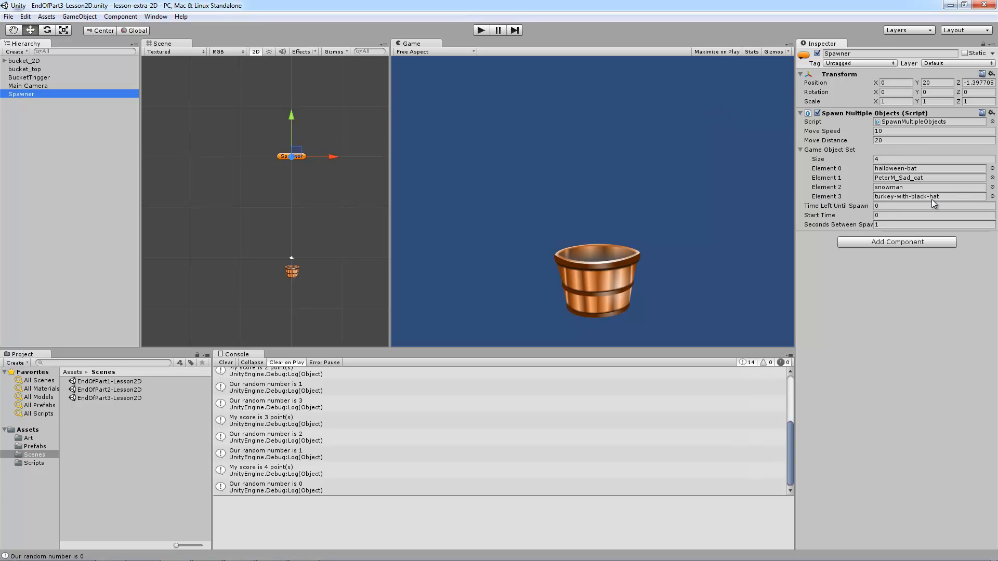
click(890, 121)
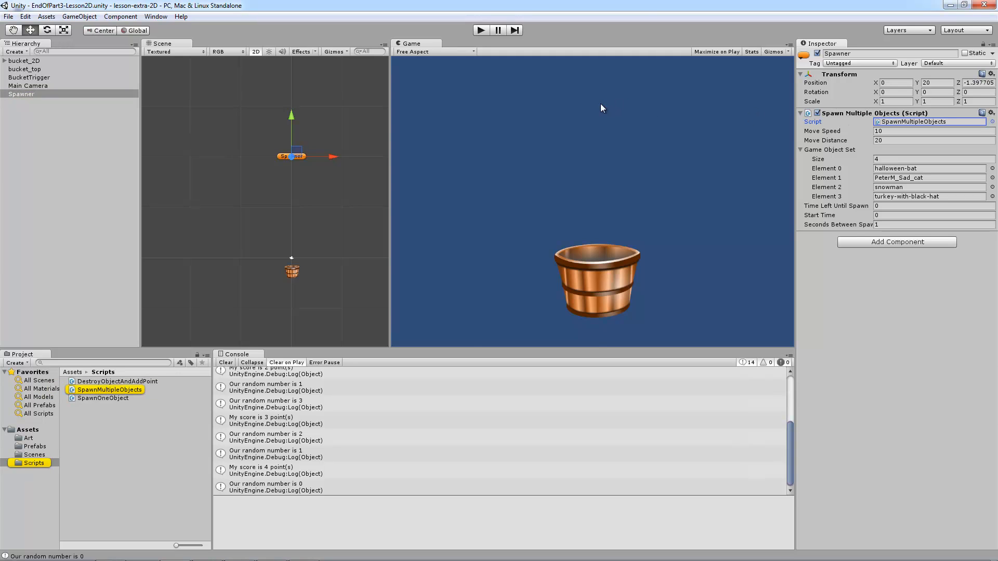
double_click(910, 122)
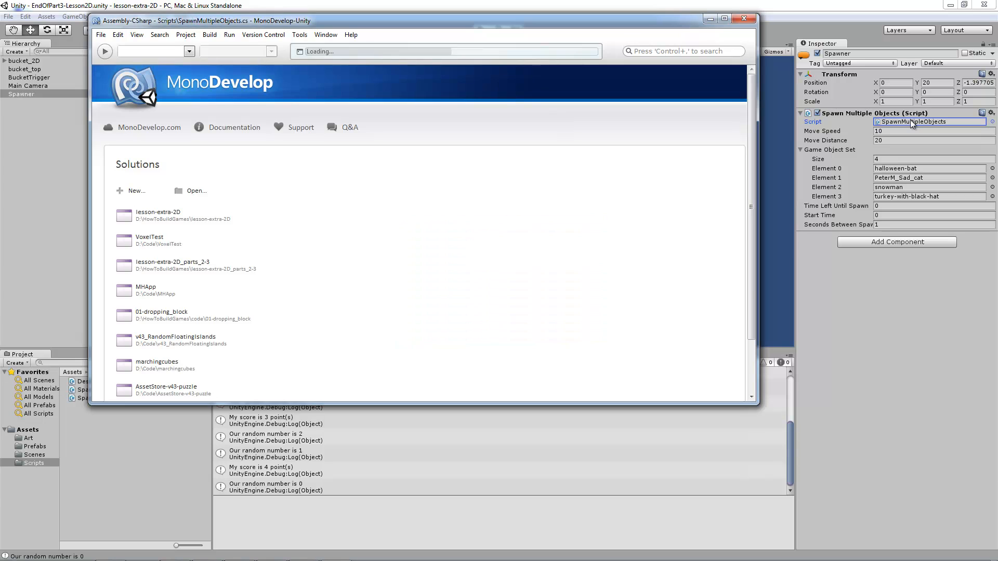
click(723, 21)
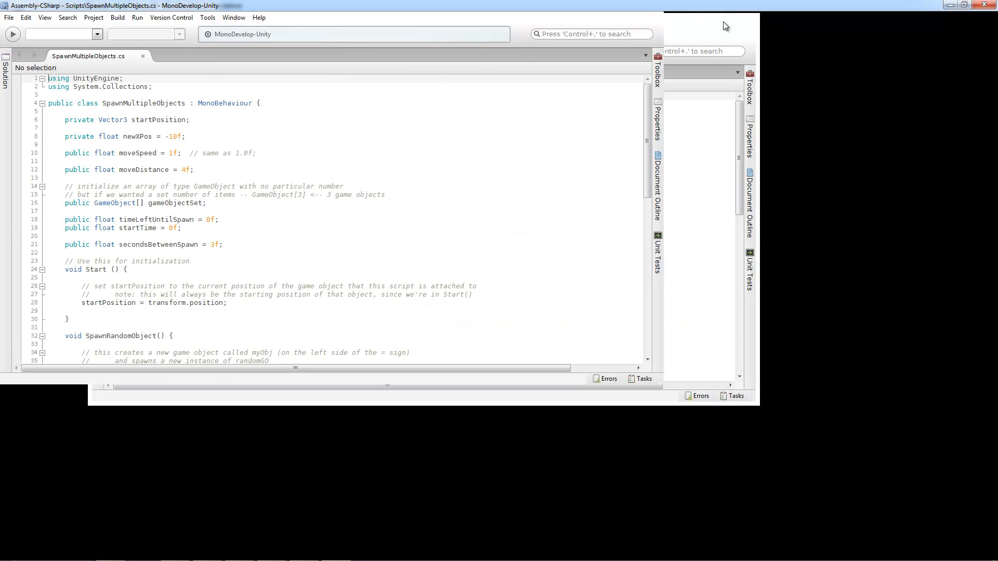
Review the Random.Range(0, 4) line in SpawnRandomObject and the comment explaining its maximum value
scroll(539, 272, down, 6)
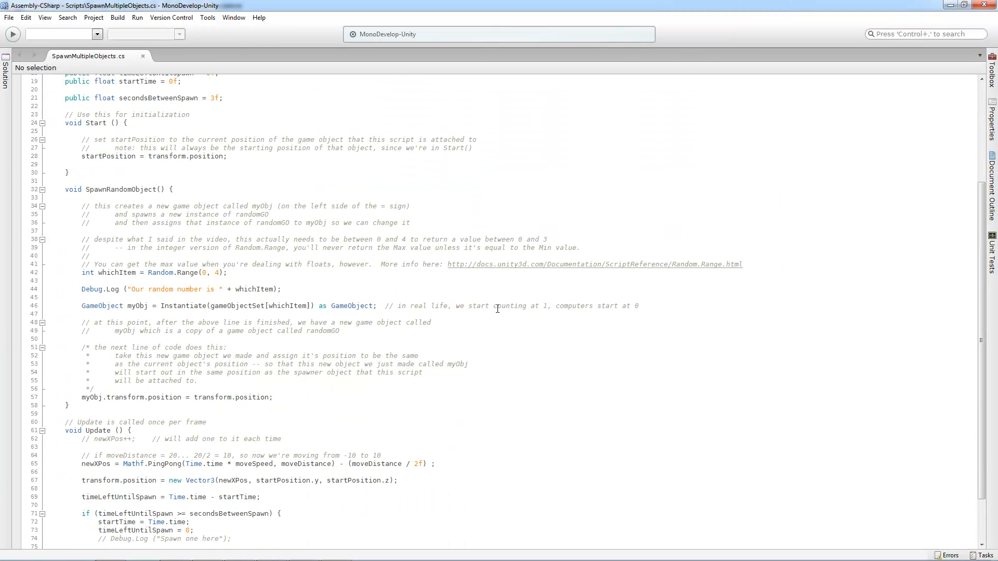
click(212, 273)
click(241, 272)
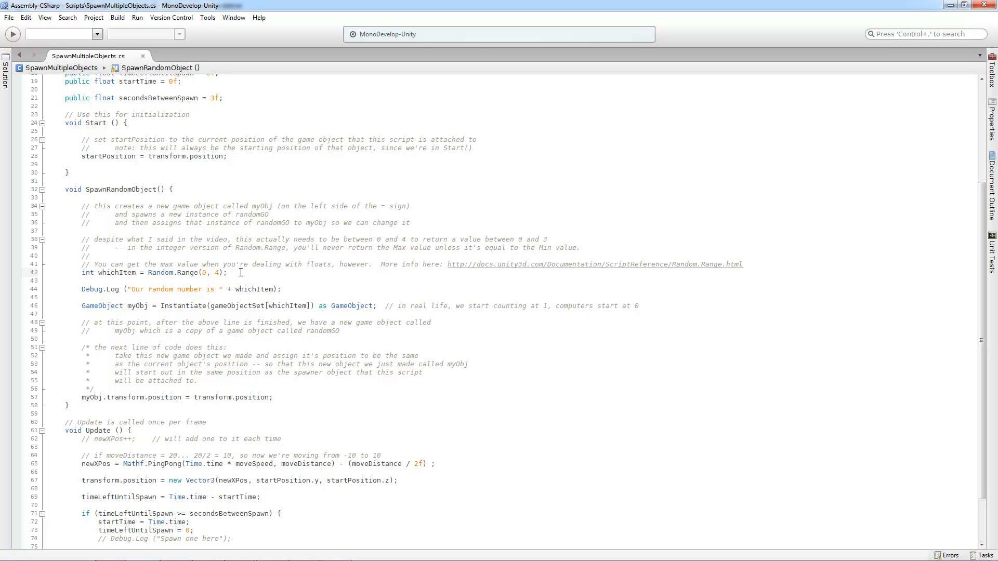
drag(214, 272, 221, 273)
drag(235, 239, 561, 242)
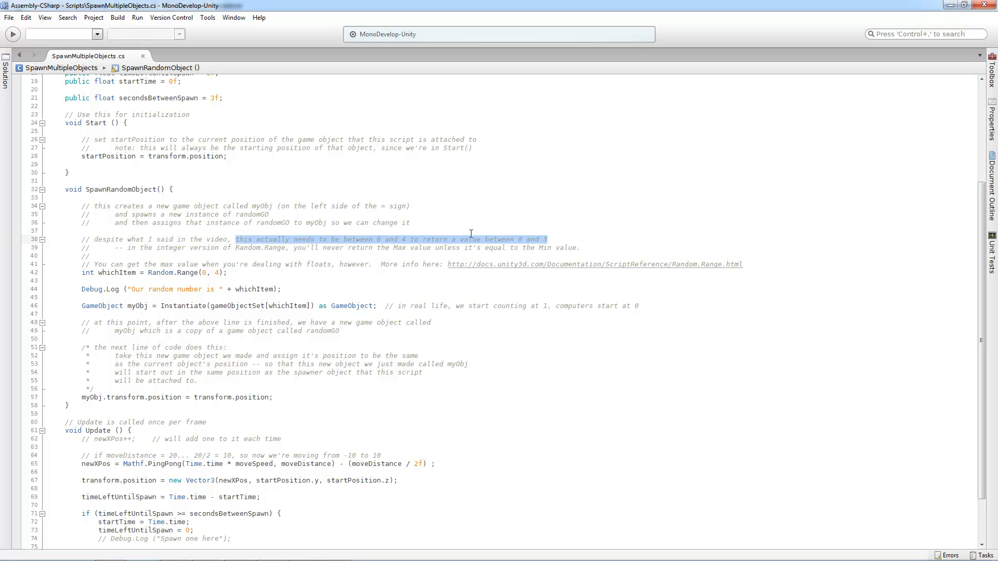
click(572, 238)
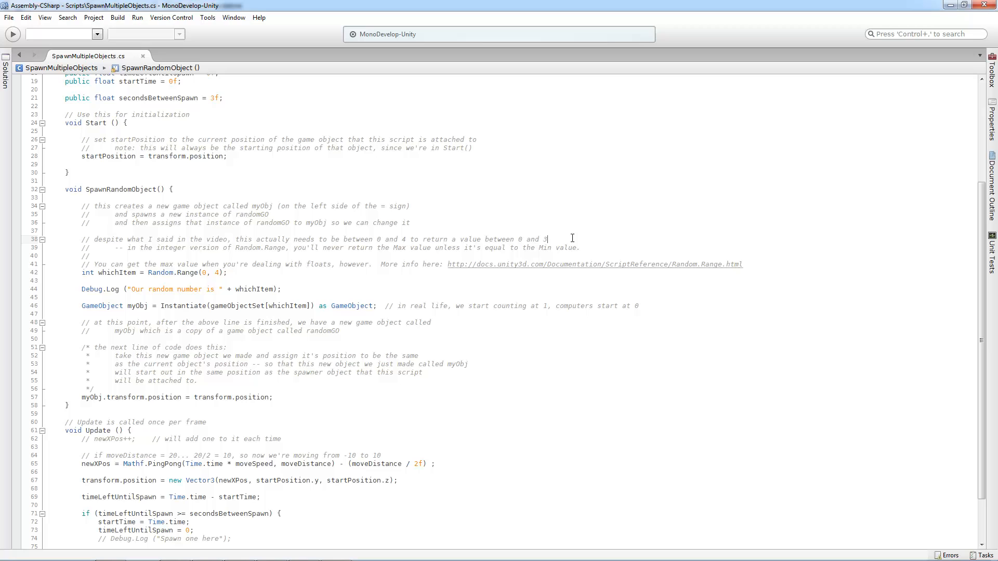
click(220, 271)
double_click(217, 272)
Return to Unity, review the Console log and open the script line that outputs an "Our random number is" message
click(950, 6)
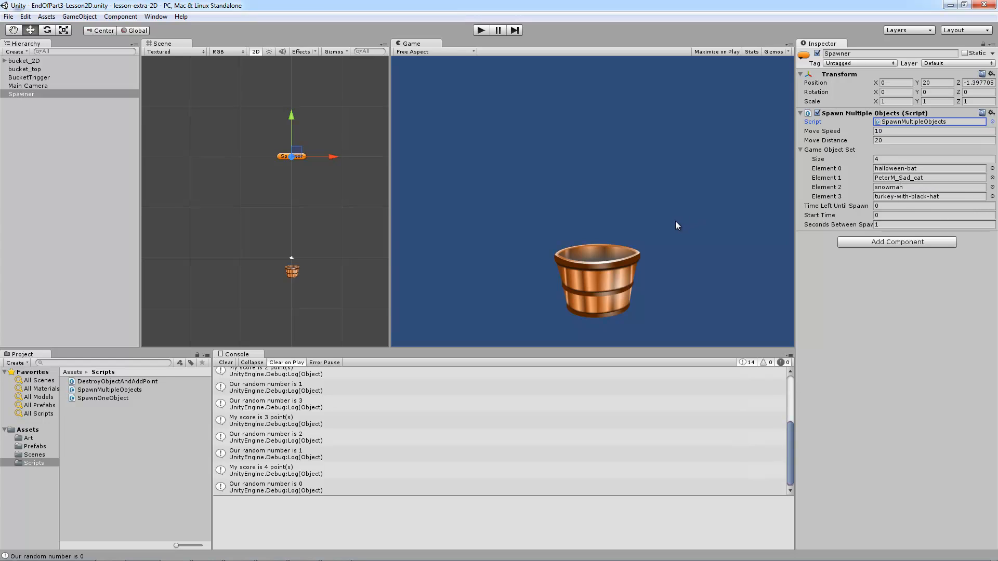
scroll(294, 416, up, 5)
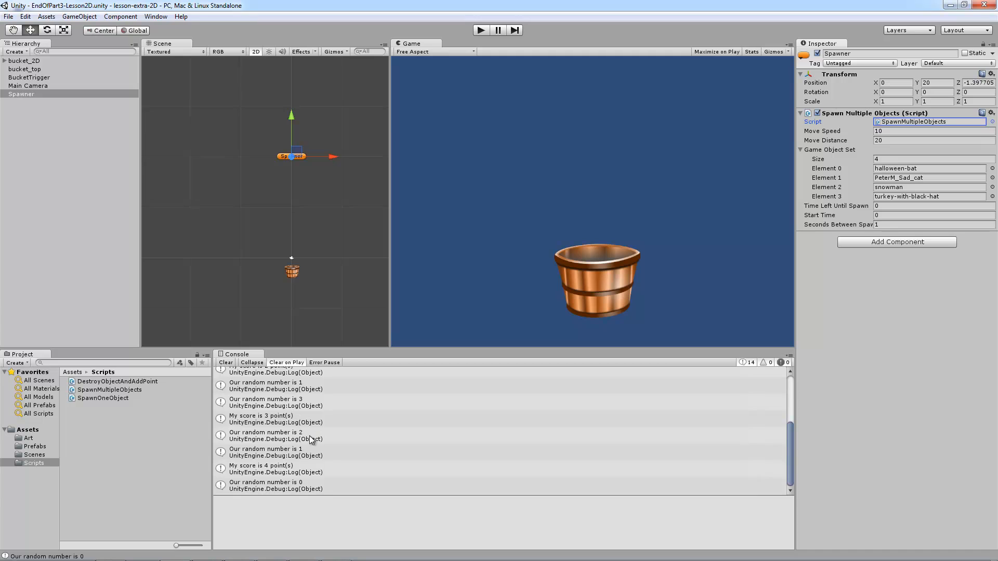
scroll(294, 425, down, 3)
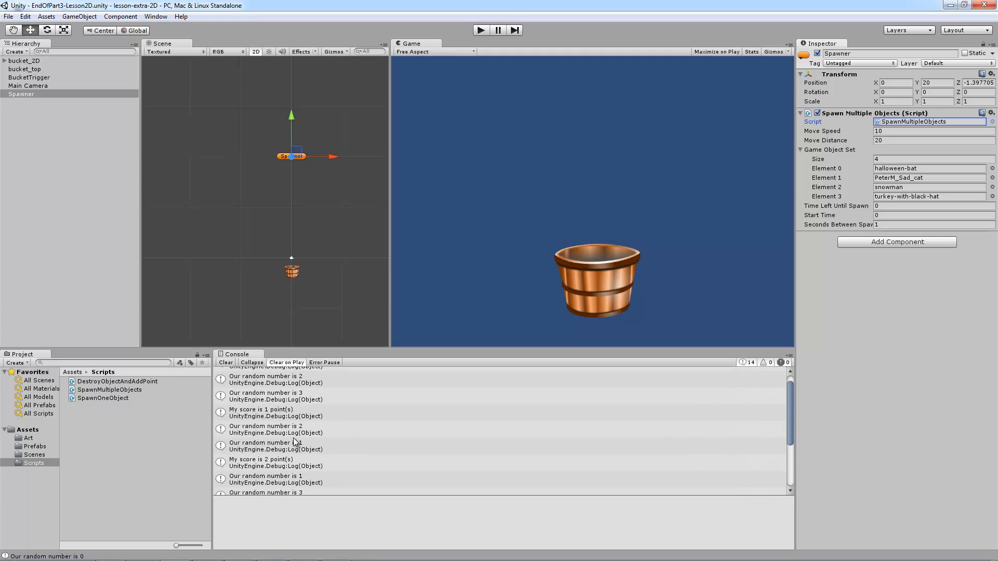
scroll(301, 457, down, 2)
scroll(283, 447, up, 4)
click(268, 410)
double_click(269, 410)
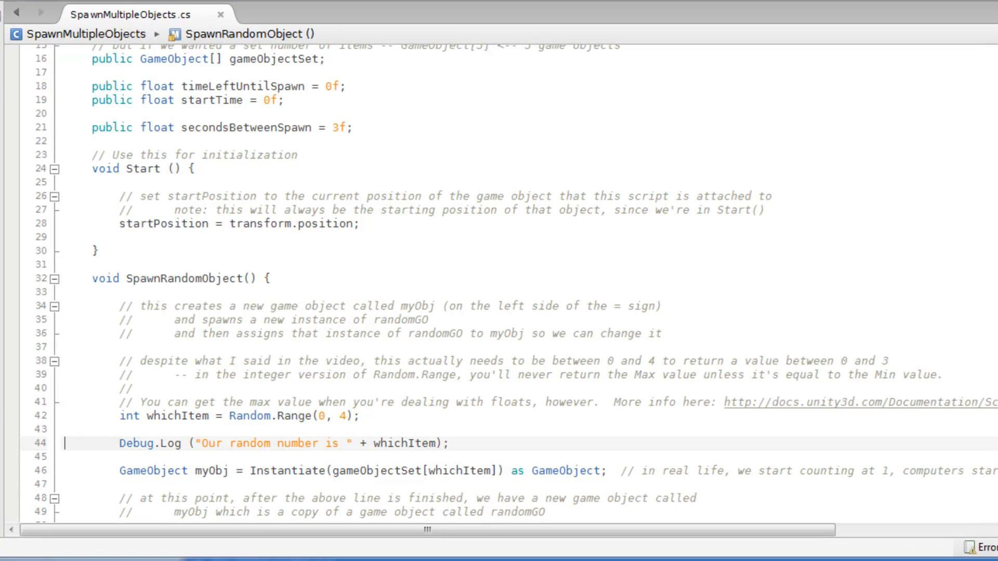
Comment out the random number Debug.Log line in SpawnRandomObject and save the script
click(118, 443)
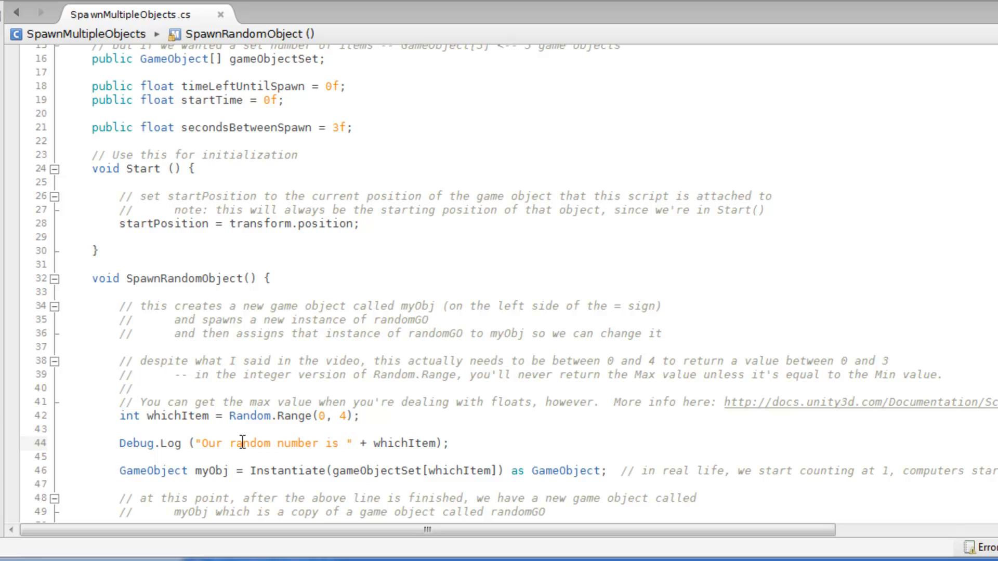
text(//)
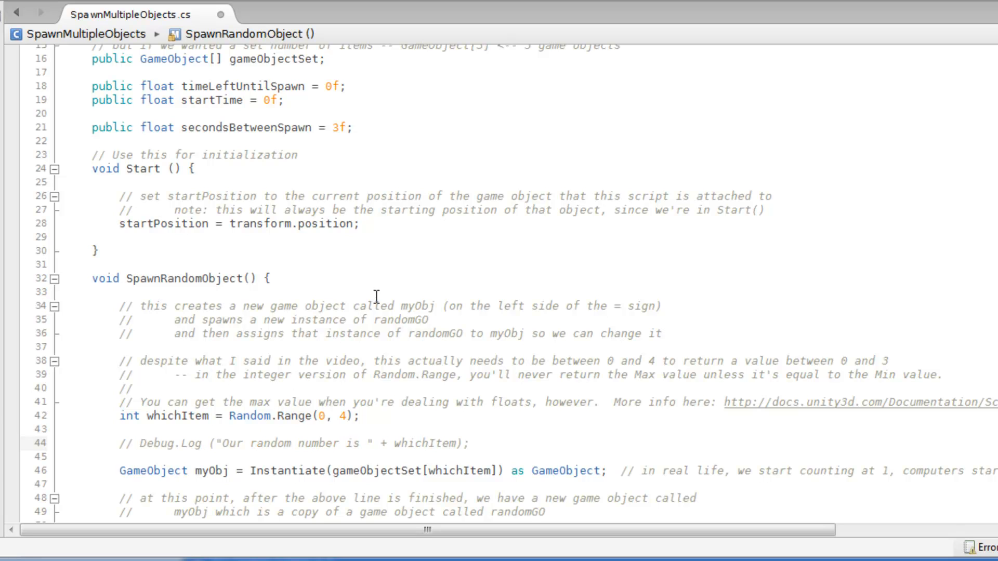
key(ctrl+s)
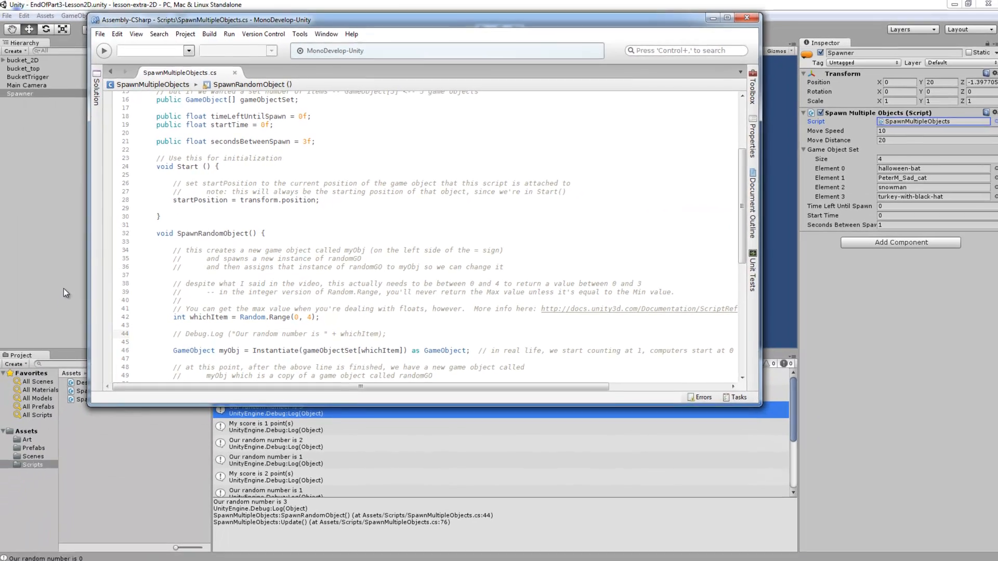
Return to Unity, clear the Console and play-test the scene to check the log messages, stopping the game at the end
click(59, 288)
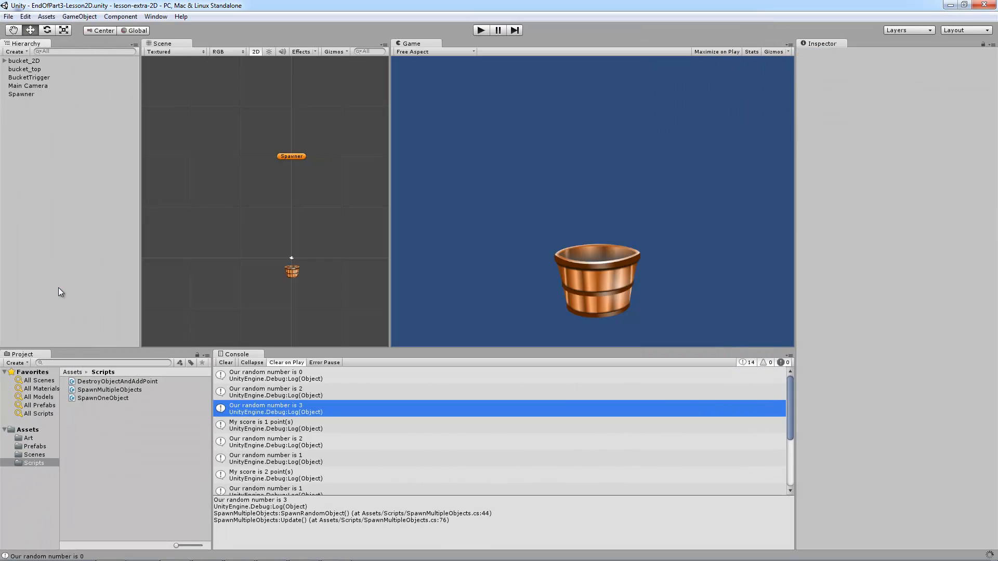
click(225, 362)
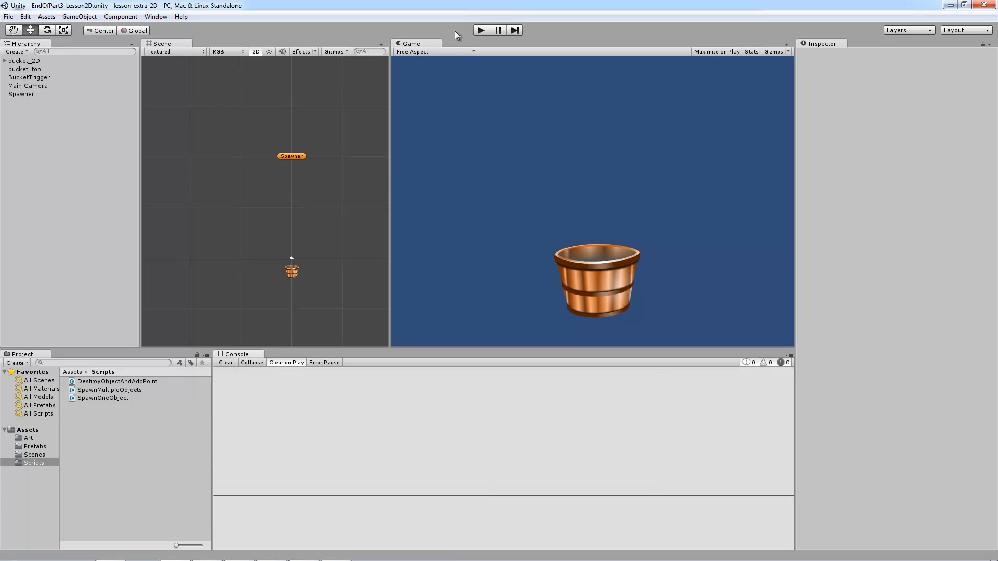
click(481, 30)
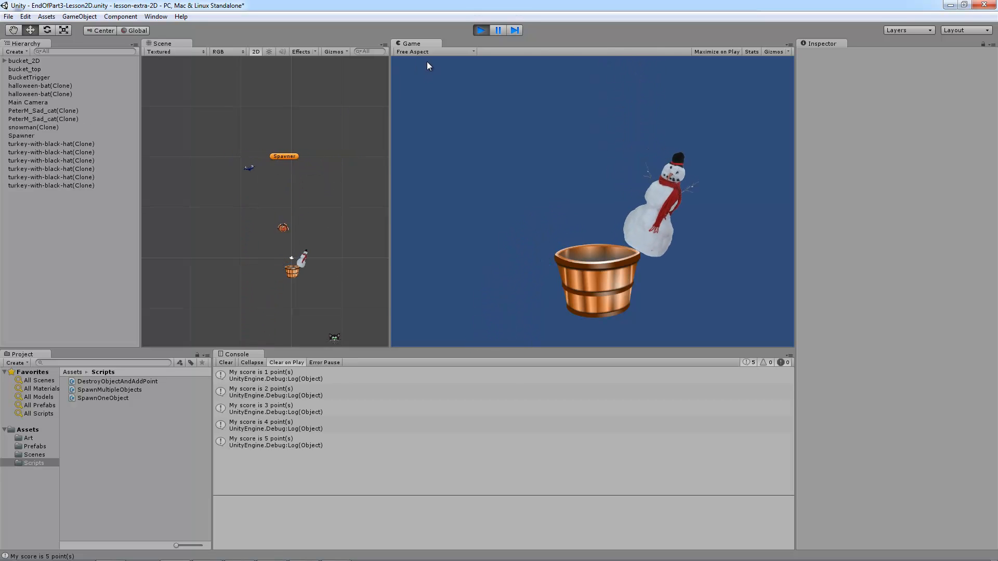
click(481, 29)
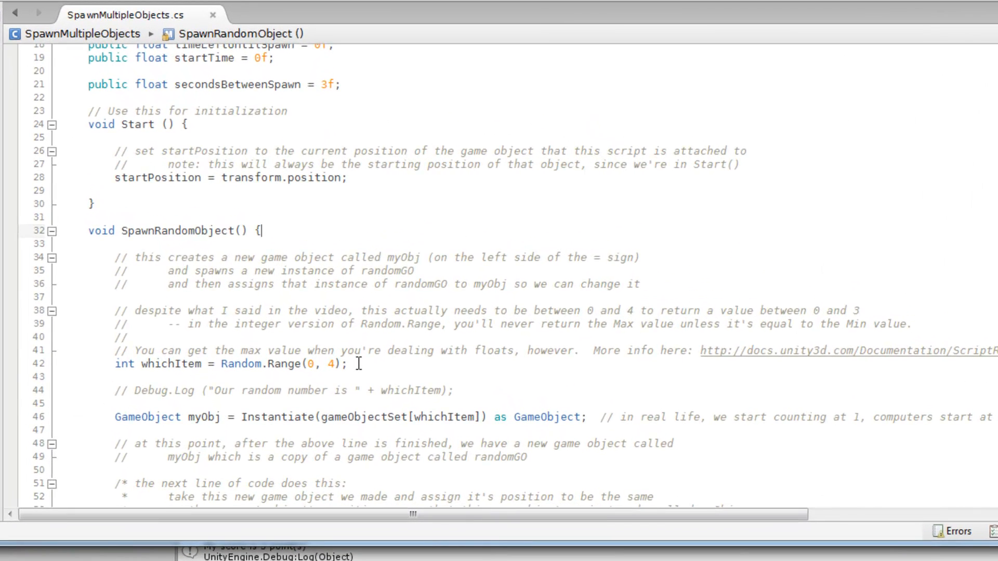
Copy Random.Range(0, 4) from the whichItem line of SpawnMultipleObjects and subtract it from Time.time in Update's startTime assignment
drag(359, 364, 221, 363)
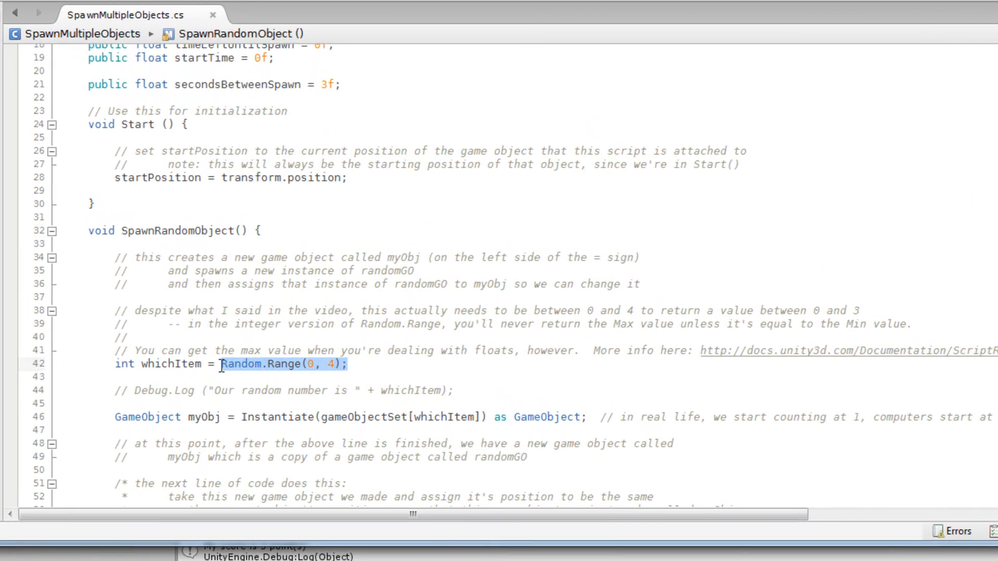
click(391, 364)
scroll(390, 364, down, 10)
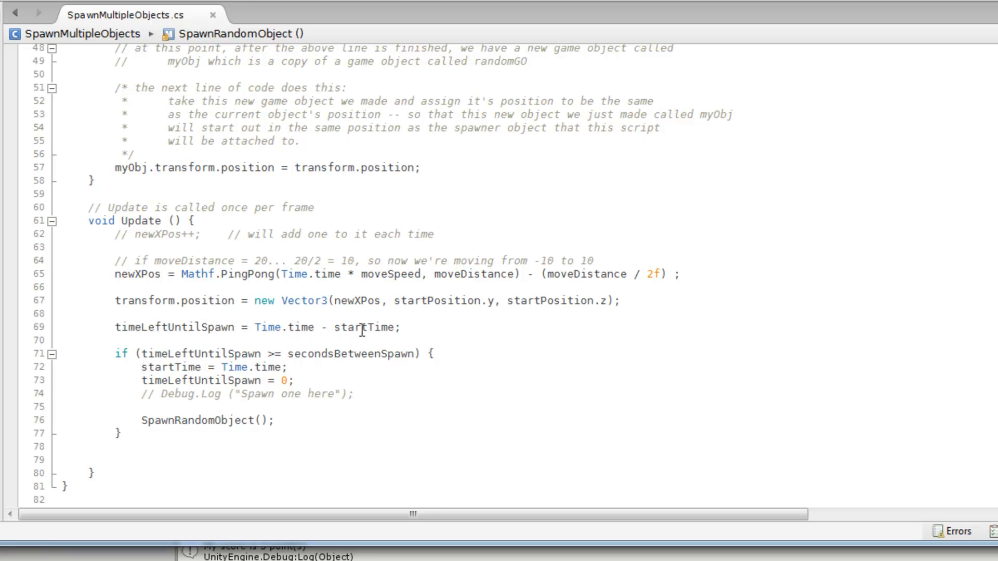
click(480, 328)
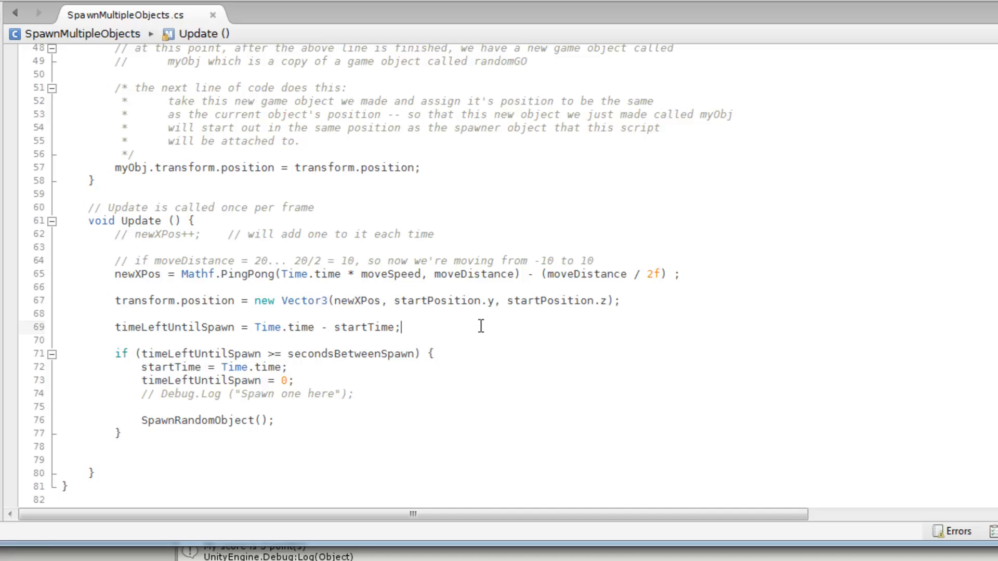
click(318, 369)
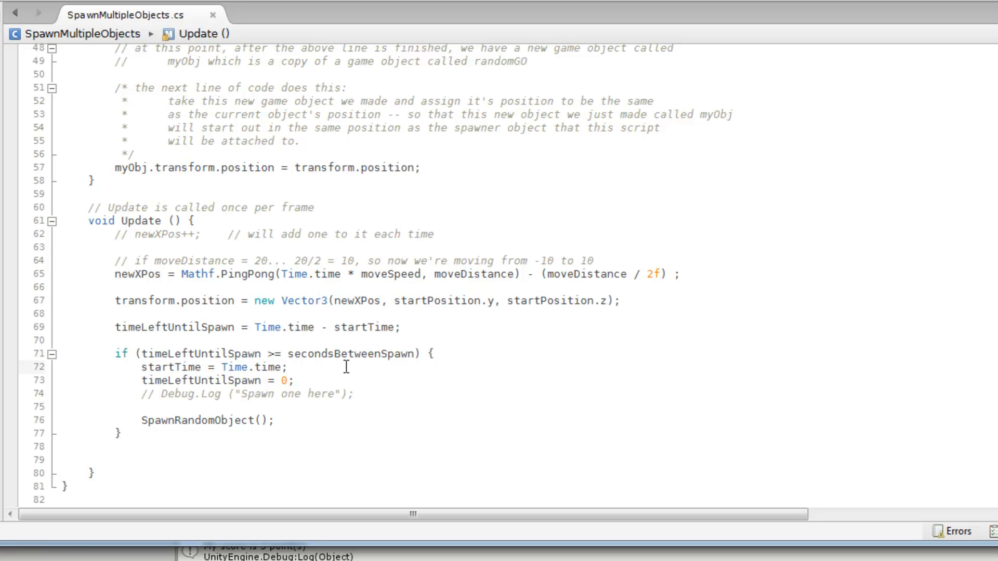
key(BackSpace)
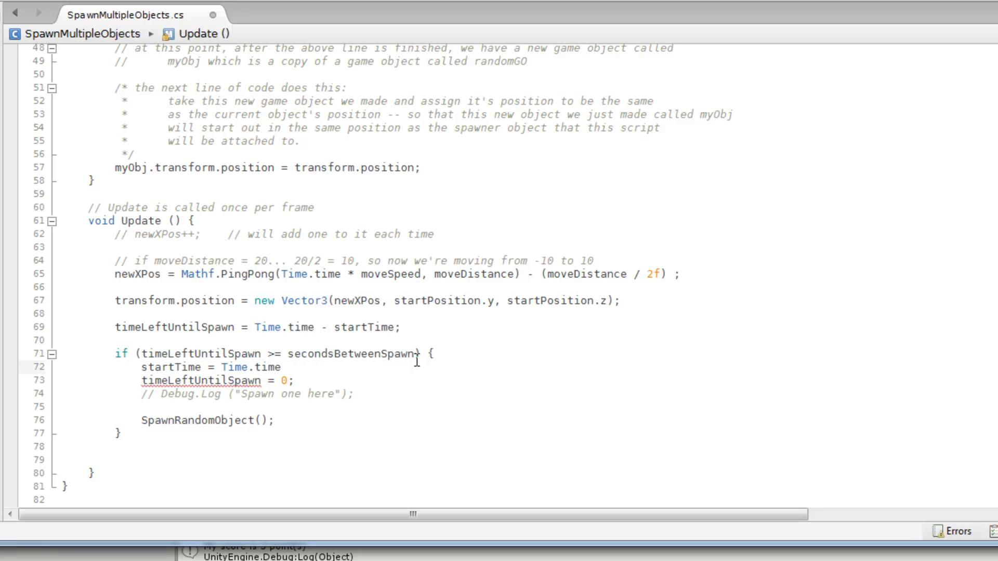
text(- Random.Range(0, 4);)
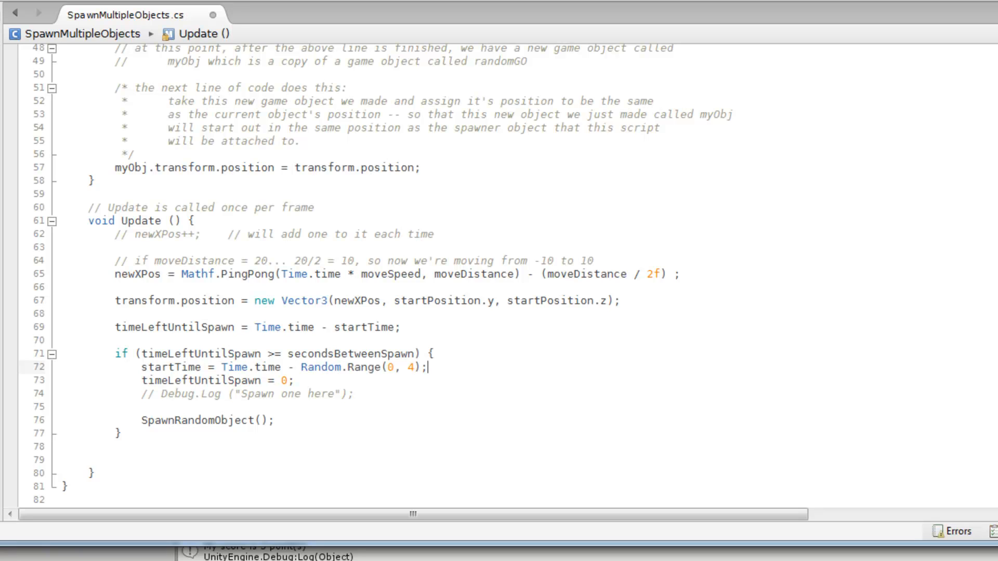
Change the Random.Range arguments in the startTime assignment to 0.1f and 0.5f
key(Left)
key(Left)
key(BackSpace)
key(Down)
key(Left)
key(Left)
key(Up)
key(End)
key(Left)
key(Left)
key(Left)
key(Left)
text(.1f, 0.5f)
key(Delete)
key(End)
key(Up)
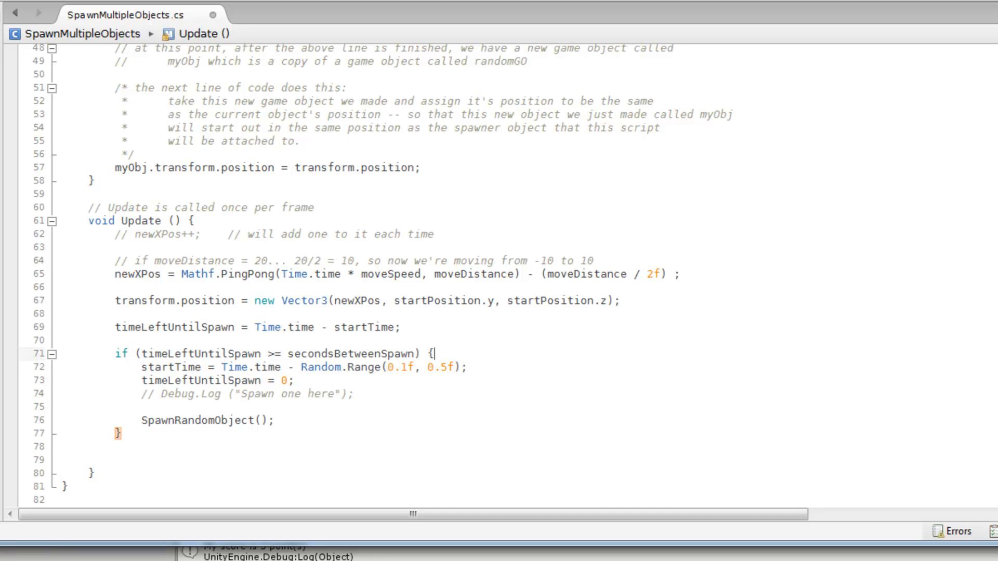
key(Down)
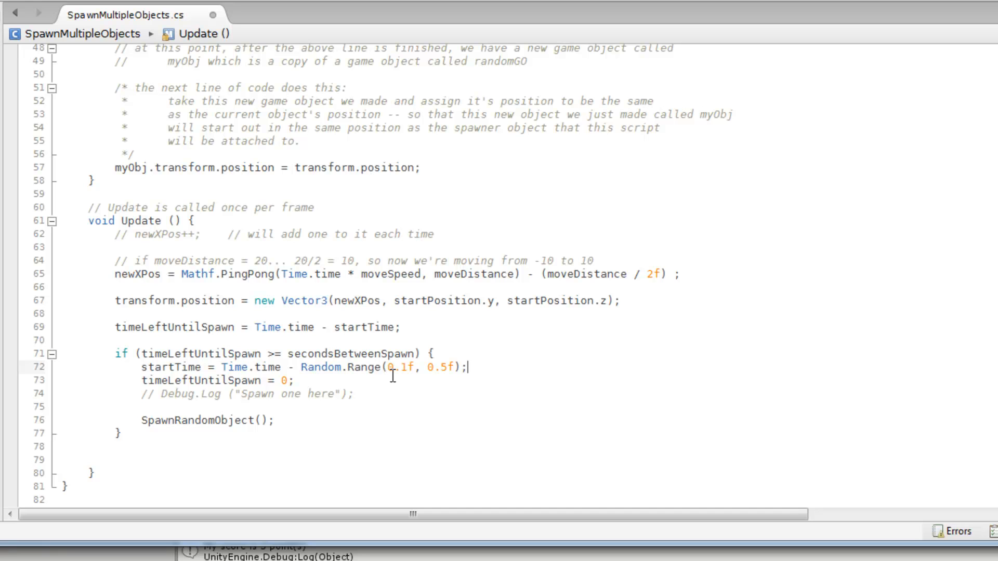
drag(387, 375, 463, 374)
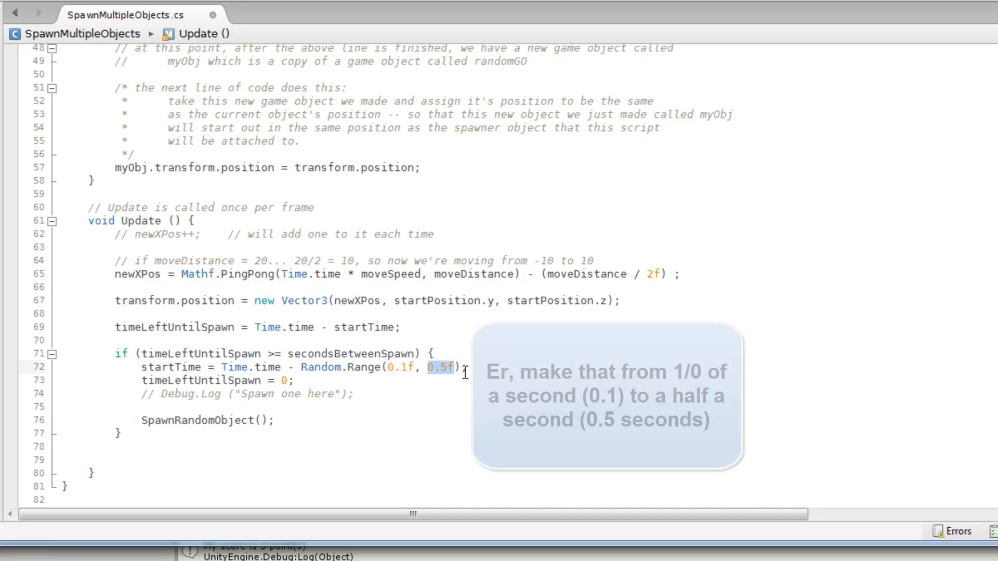
click(479, 373)
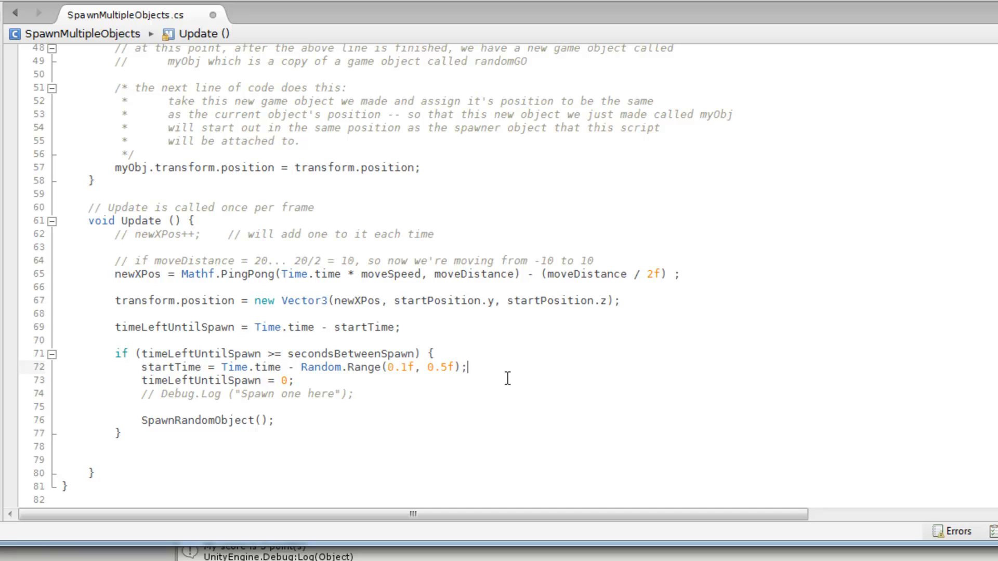
Review the startTime and timeLeftUntilSpawn assignments in Update and save the SpawnMultipleObjects script
double_click(171, 370)
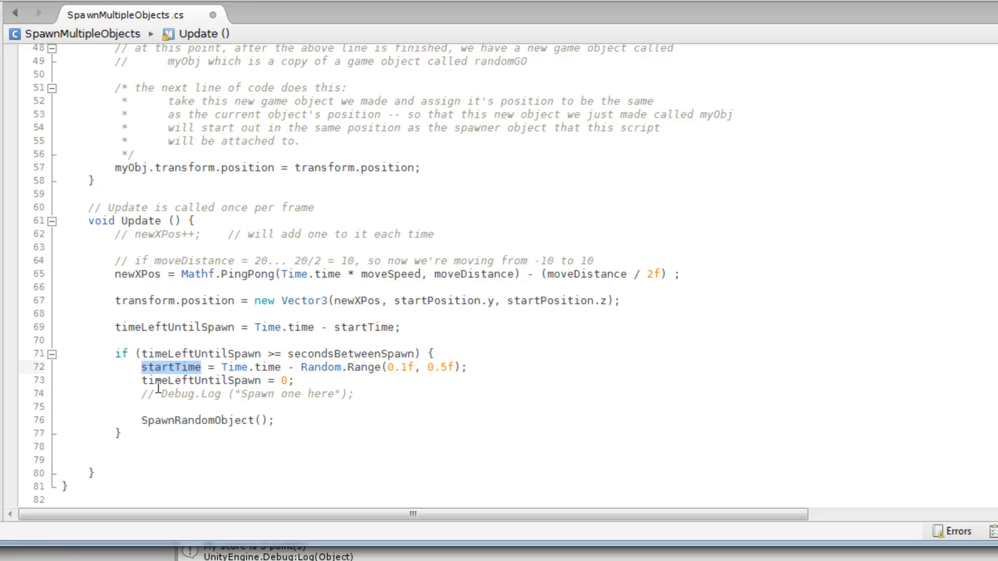
drag(142, 380, 314, 380)
click(314, 380)
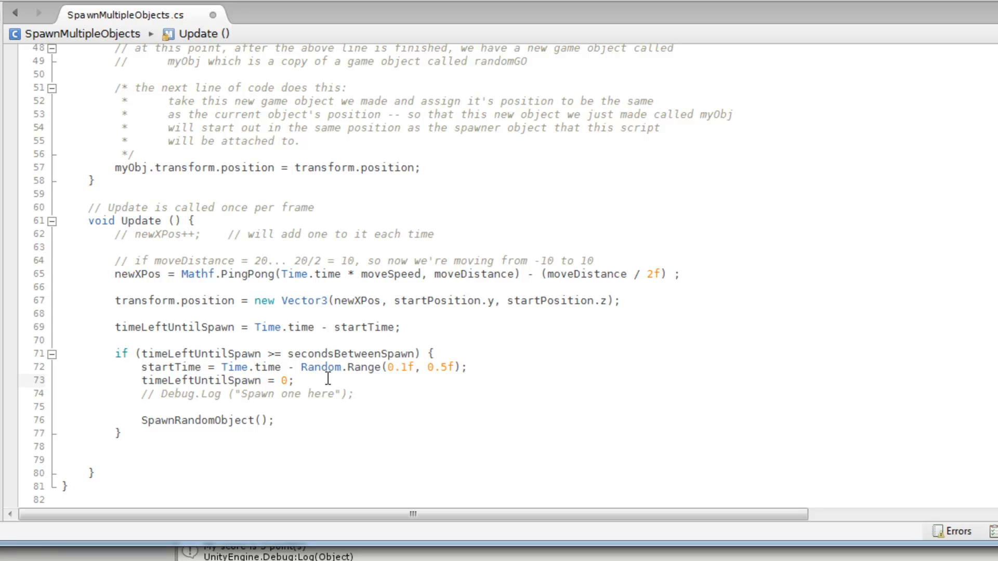
click(471, 367)
key(ctrl+s)
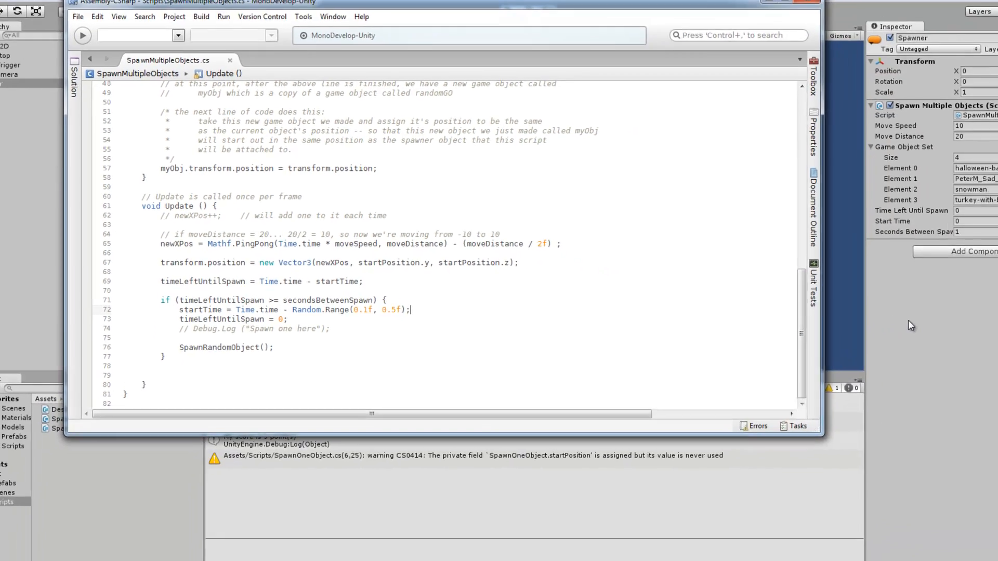
Return to Unity and play-test the scene to check the randomized spawn timing, stopping the game at the end
click(907, 321)
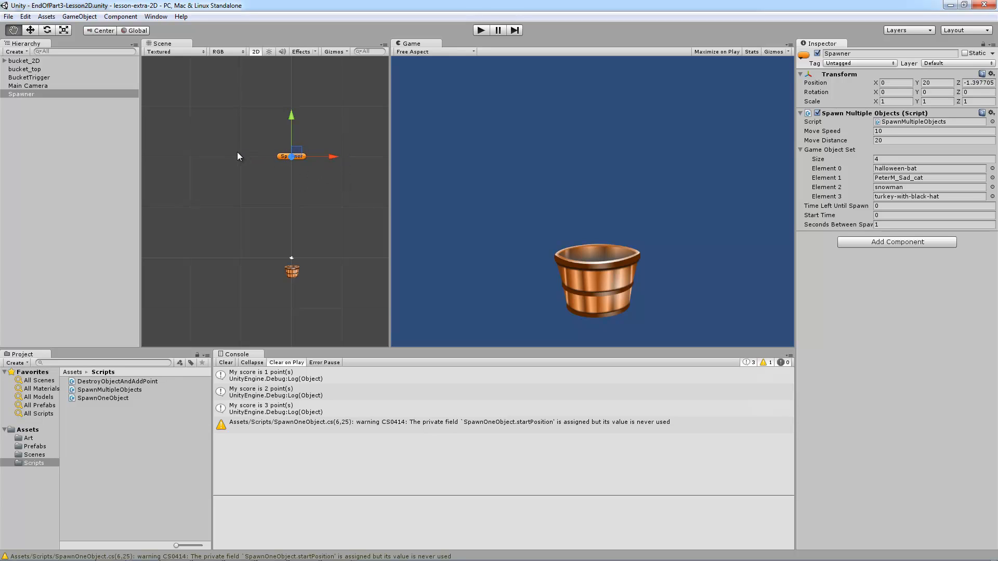
click(480, 30)
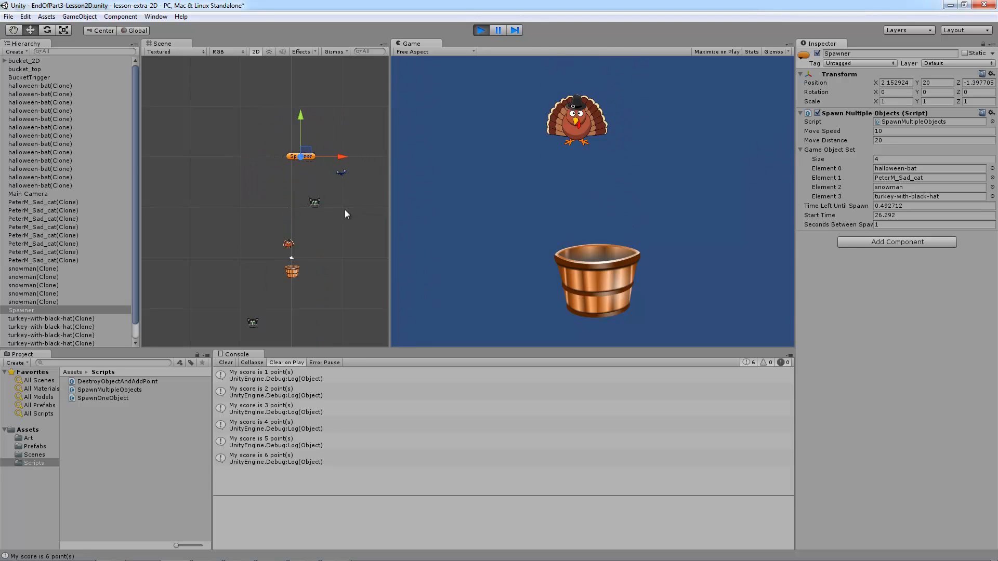
click(481, 30)
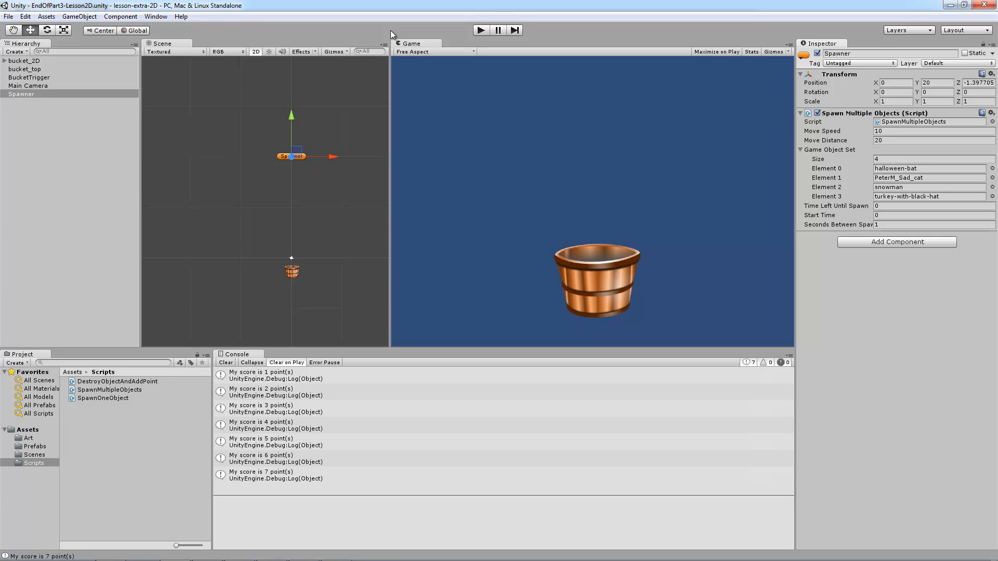
Save the scene under the new name Part4-Lesson2D in the project's Scenes folder
click(9, 16)
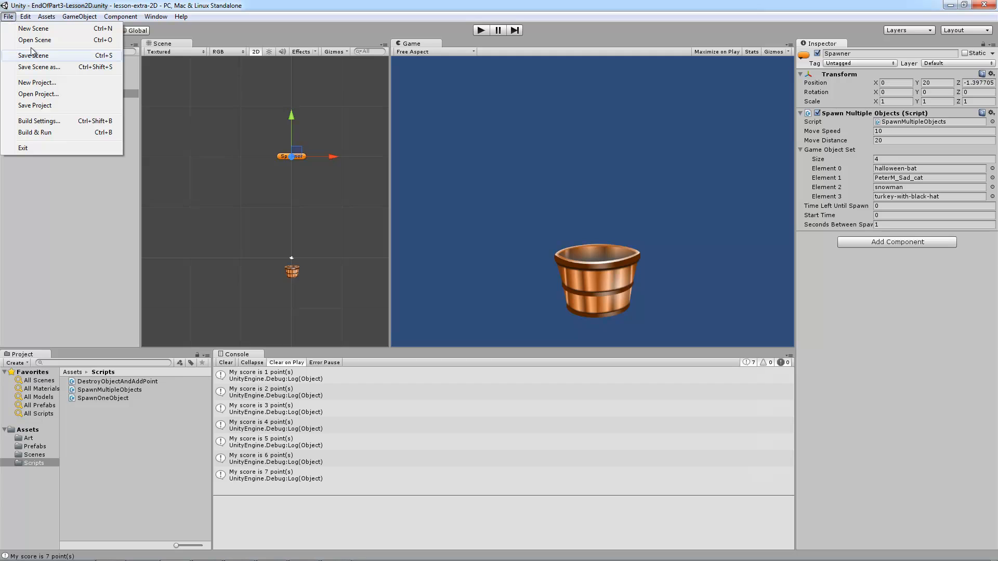
click(43, 67)
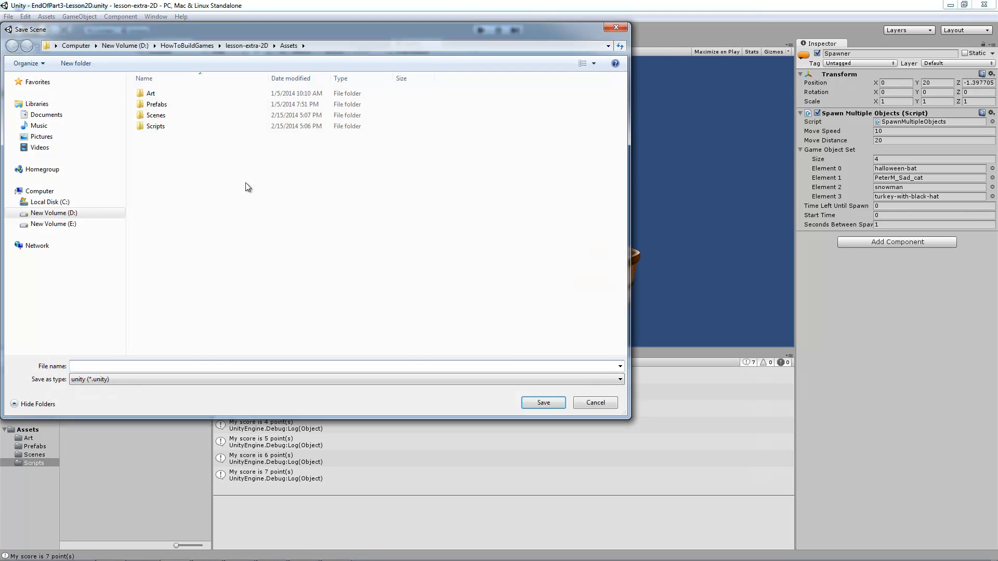
click(157, 116)
double_click(159, 118)
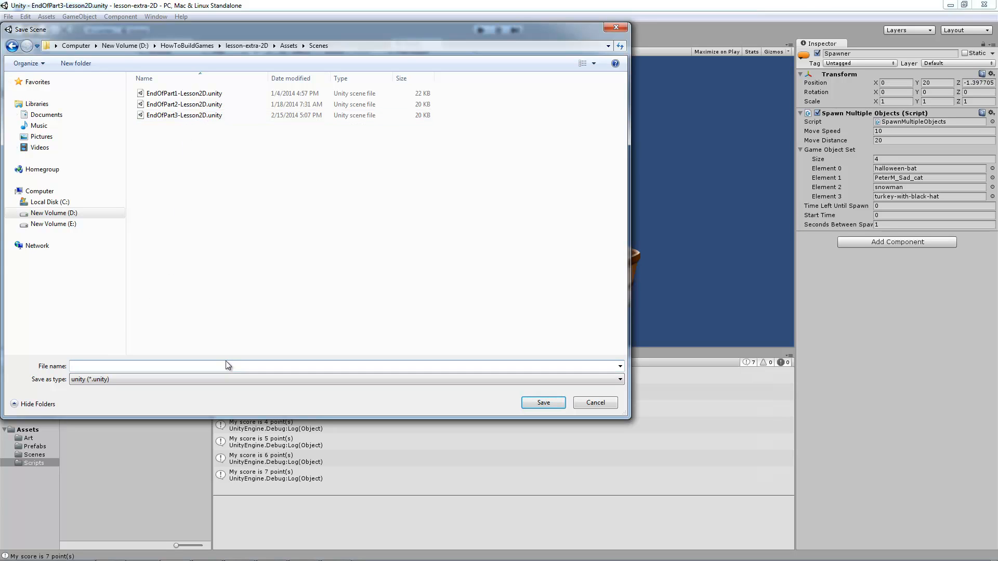
text(Part4-Lesson2D)
key(Return)
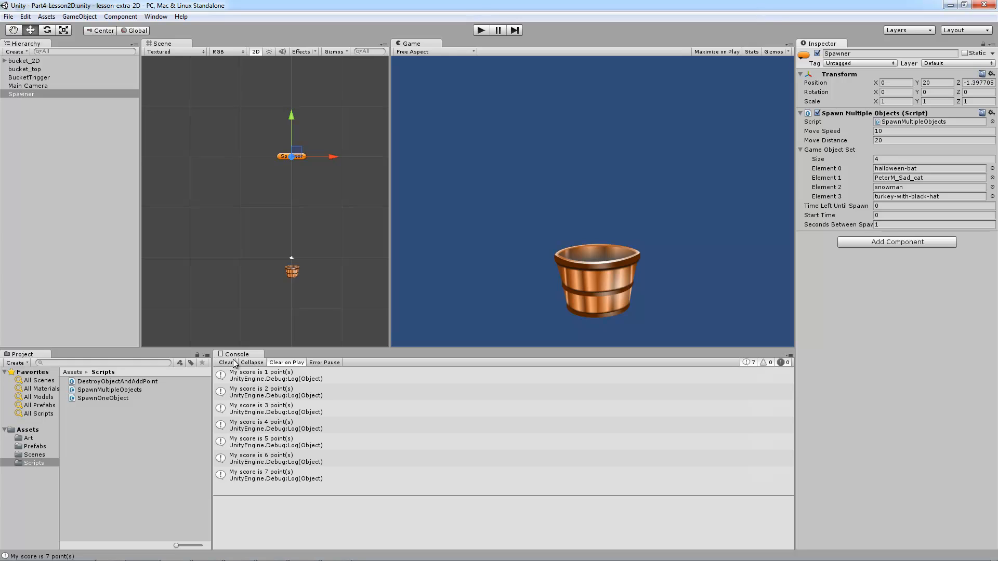
Check for Part4-Lesson2D in the project's Scenes folder and play-test the scene, stopping the game at the end
click(22, 456)
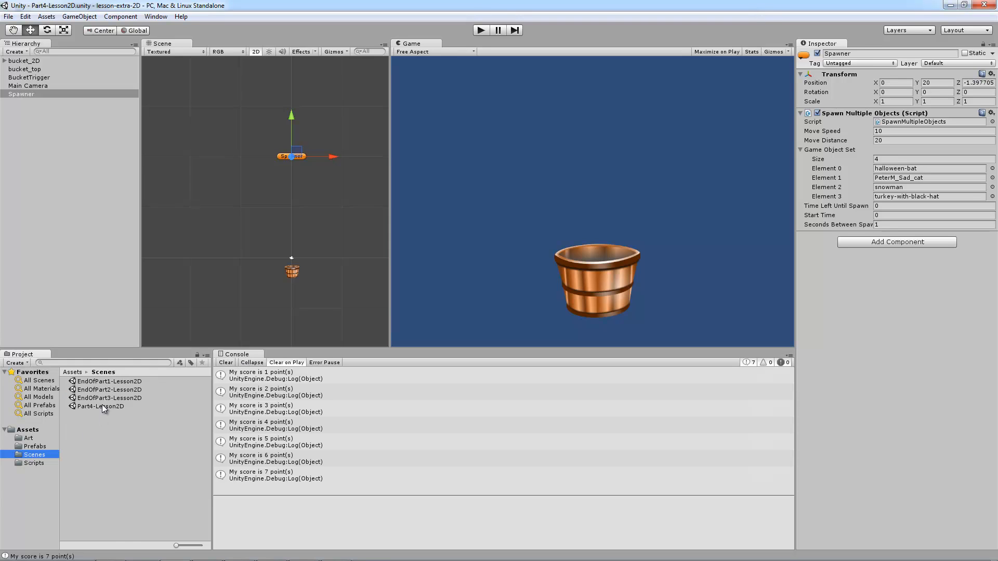
click(101, 406)
click(276, 263)
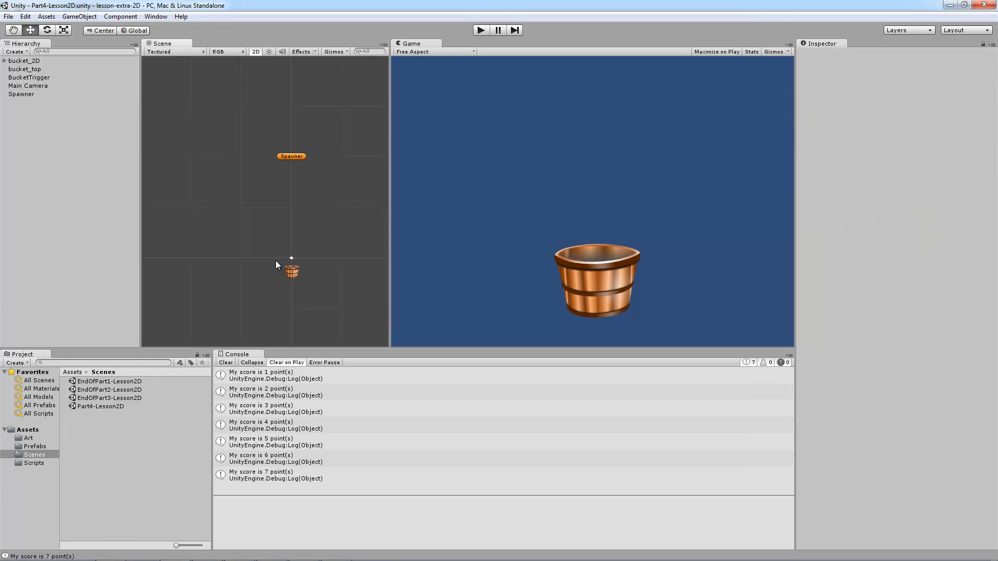
click(479, 29)
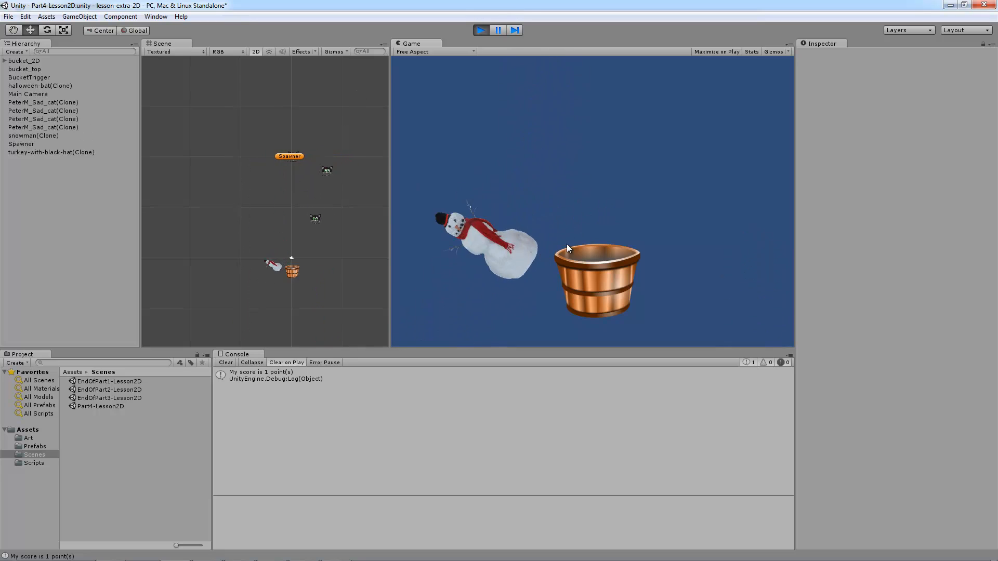
click(482, 31)
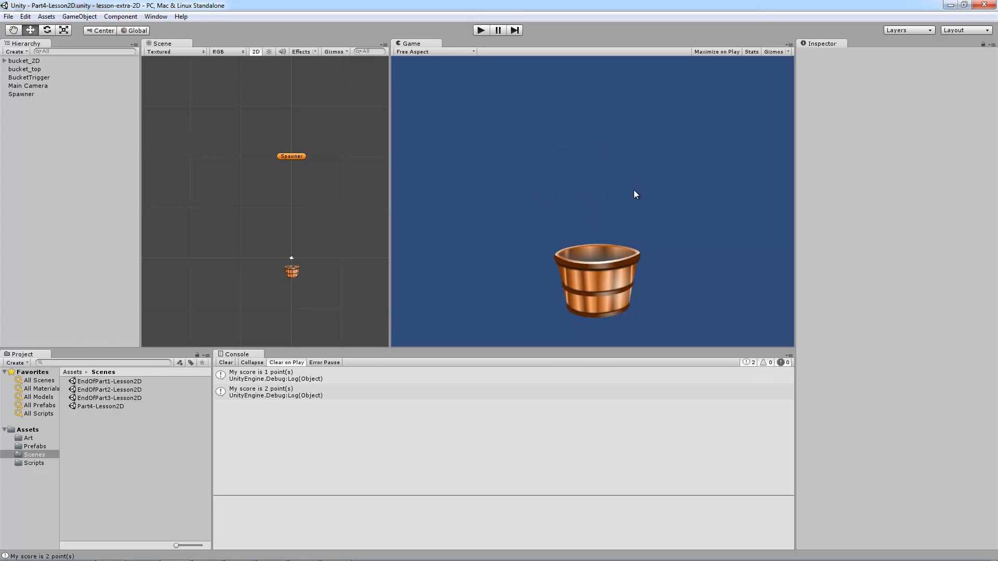
Switch to Firefox and read the Unity3DStudent lesson "Beginner B12 – Input with Axes", including its description and code
click(953, 5)
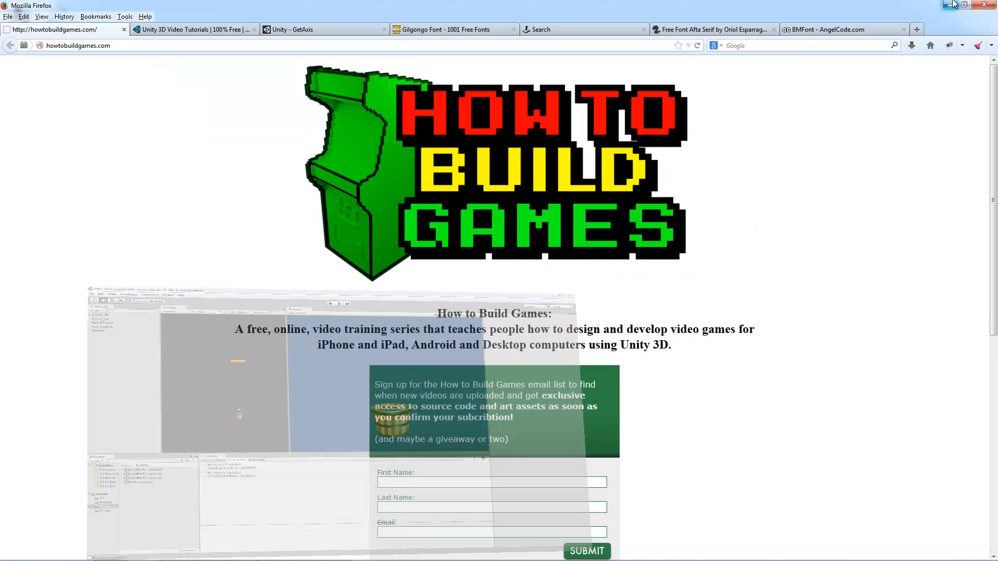
click(186, 31)
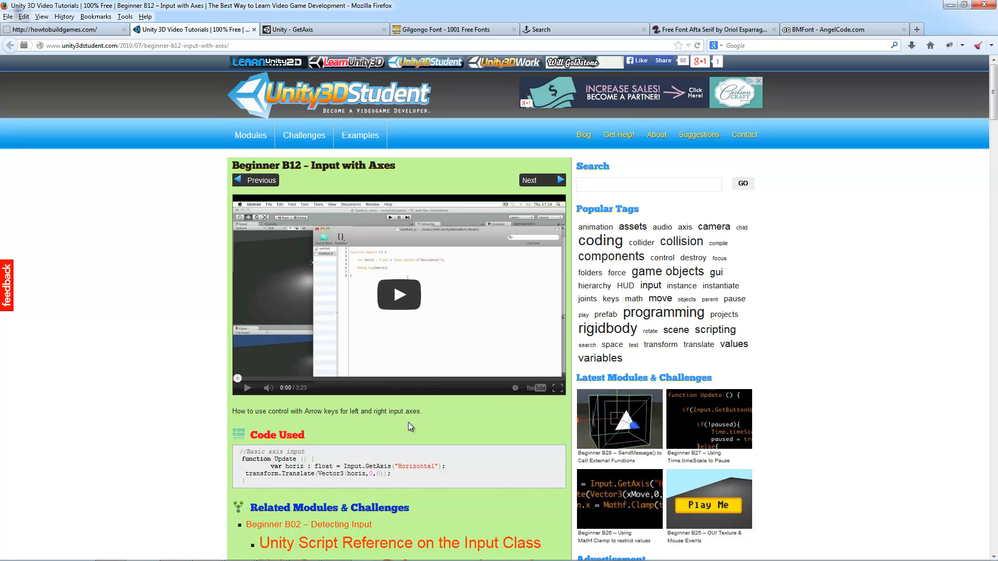
drag(231, 412, 439, 413)
click(438, 408)
scroll(438, 410, down, 4)
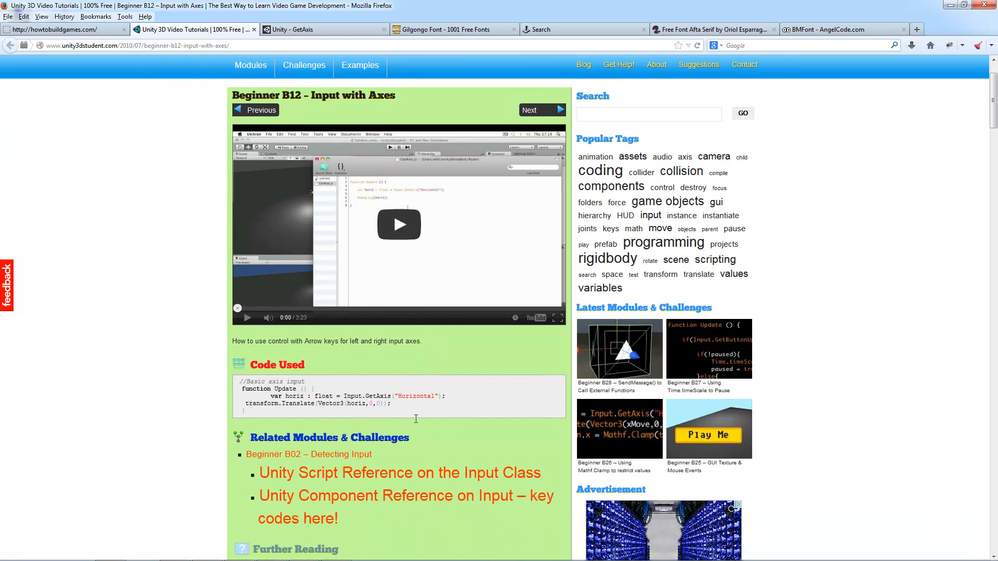
scroll(186, 403, up, 4)
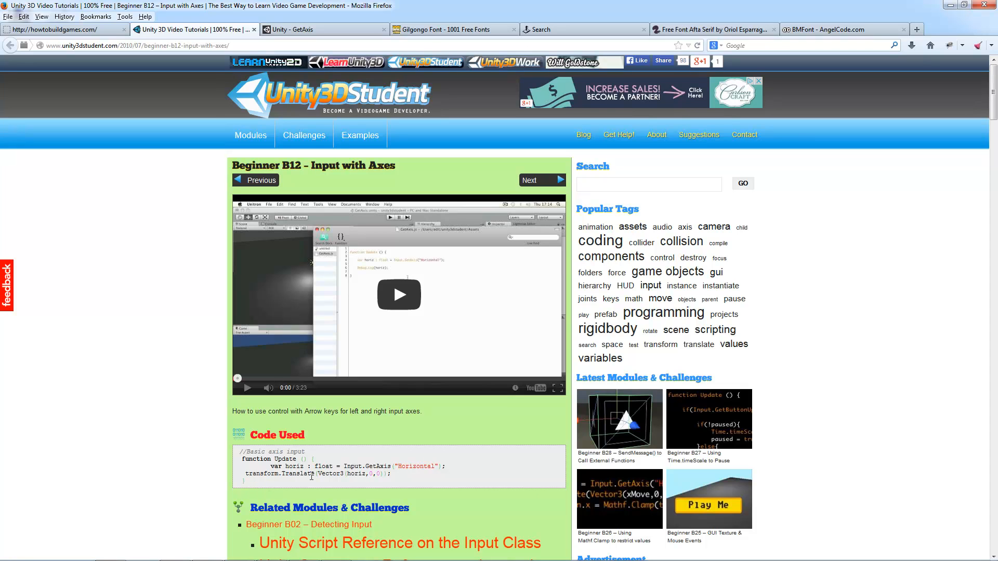
Examine Unity's GetAxis tutorial page, comparing the AxisExample code in C#, JS and Boo and reading the remaining C# examples
click(304, 32)
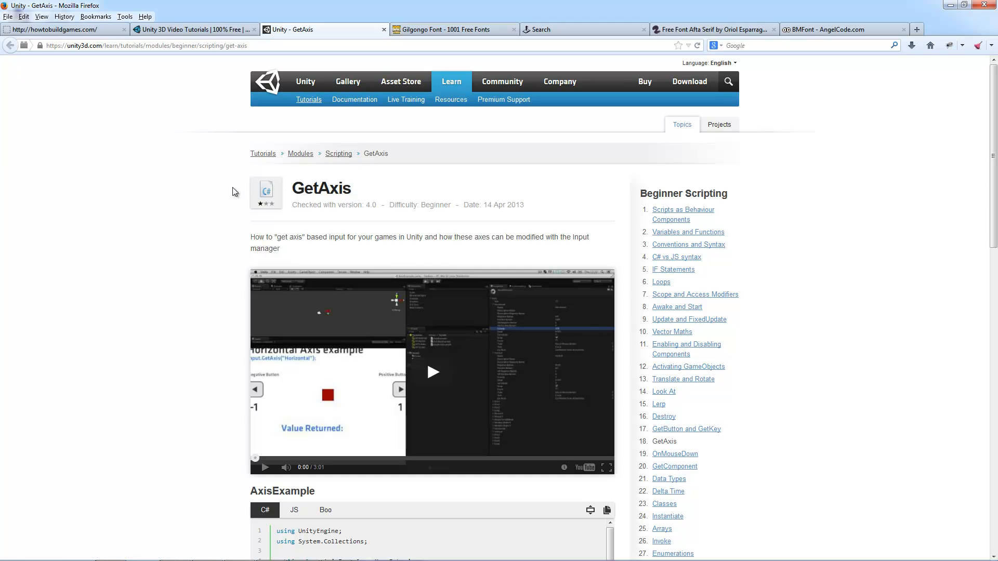
scroll(176, 217, down, 2)
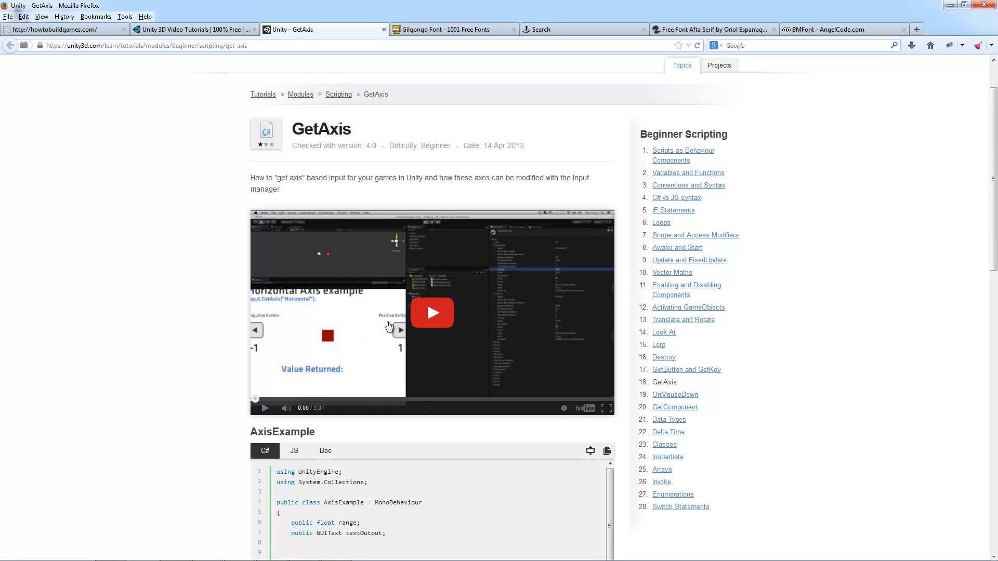
scroll(212, 317, down, 10)
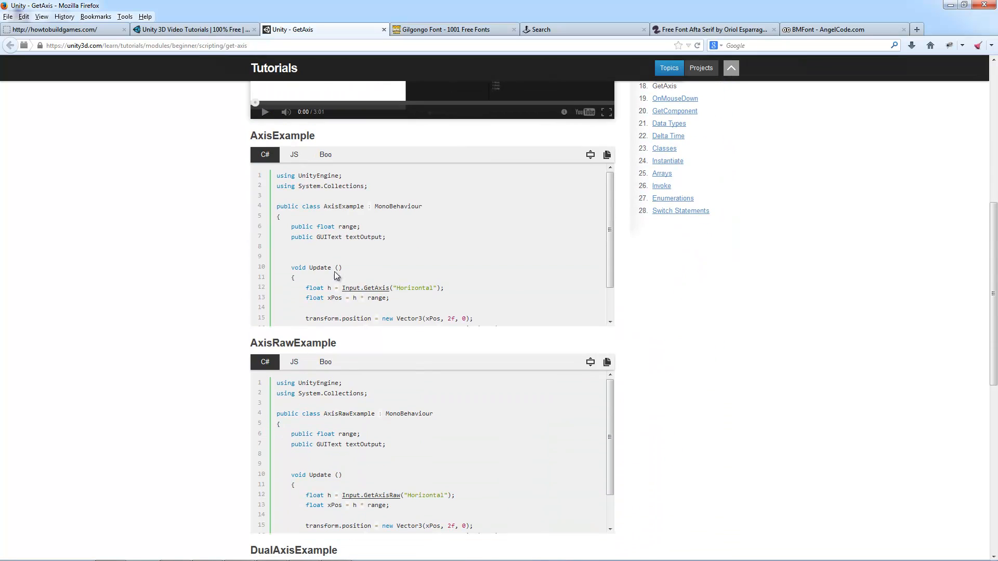
click(299, 155)
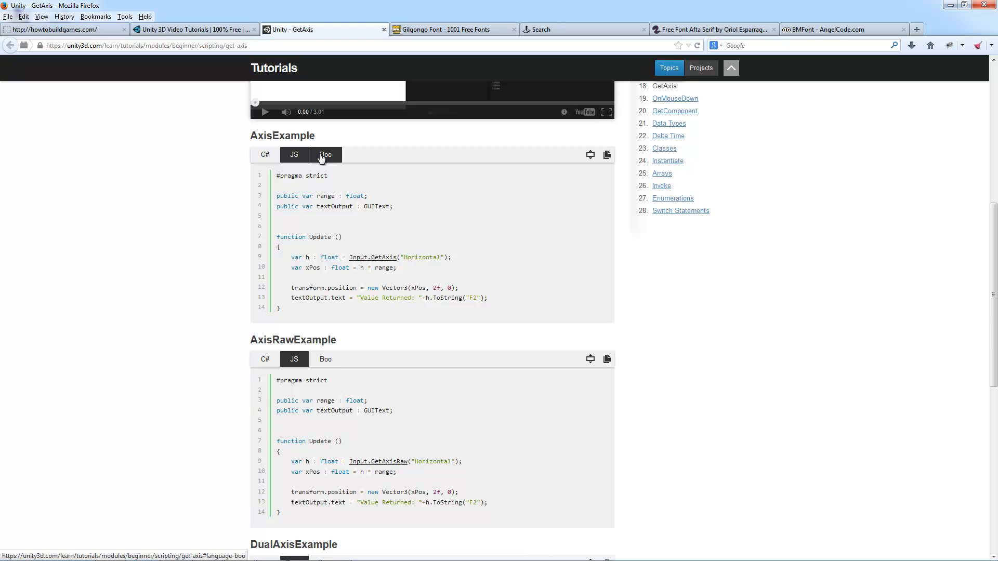
click(322, 156)
click(265, 154)
click(294, 155)
click(326, 155)
click(265, 154)
scroll(397, 259, down, 1)
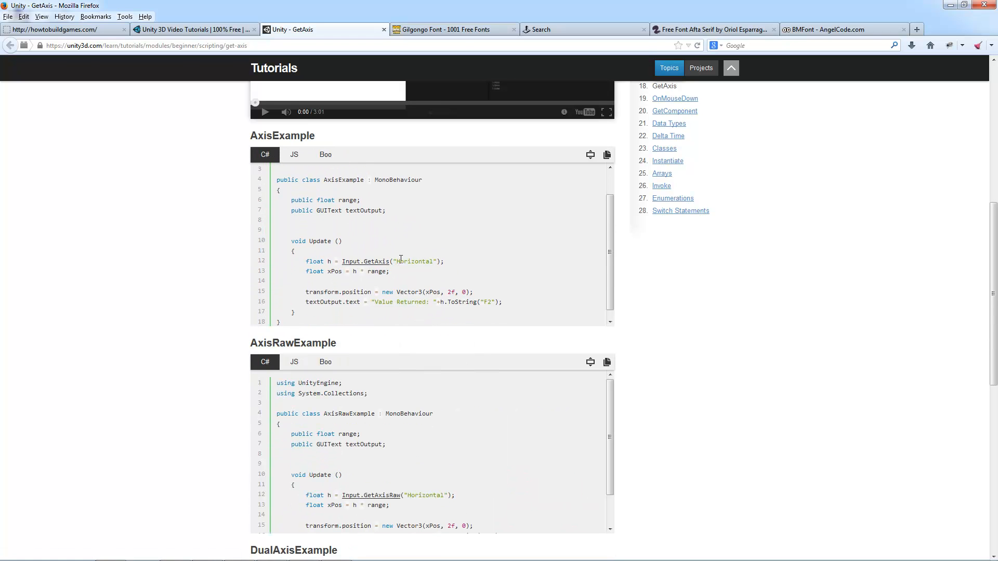
scroll(450, 259, down, 8)
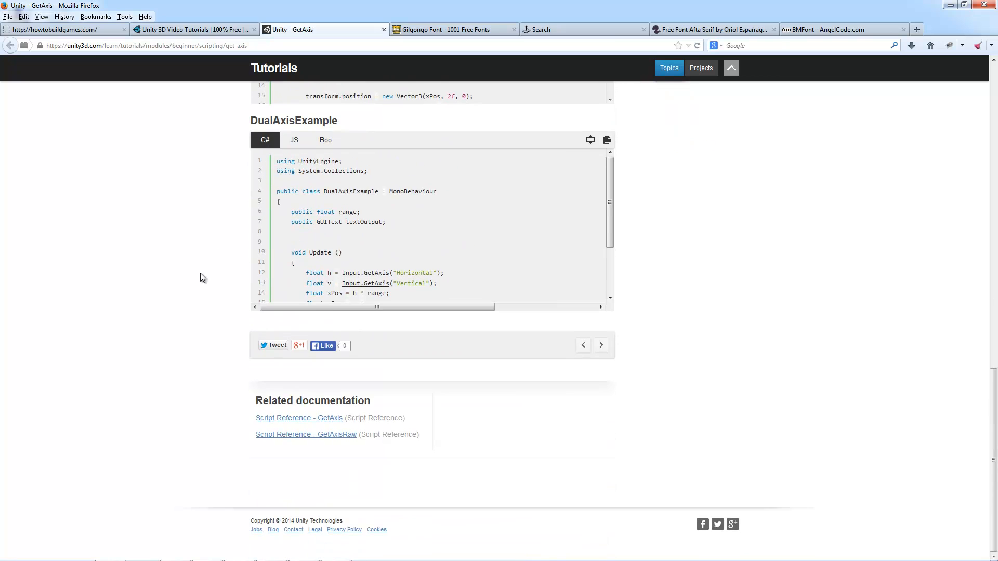
scroll(202, 270, up, 12)
Go back to the Unity3DStudent lesson and highlight the Input.GetAxis and transform.Translate lines in its Code Used section
click(198, 29)
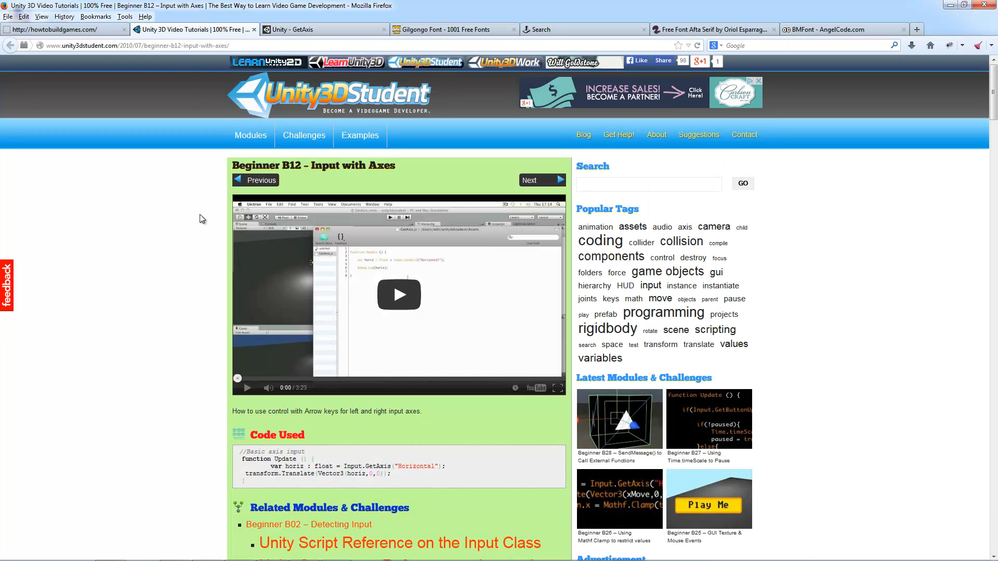
scroll(199, 214, down, 3)
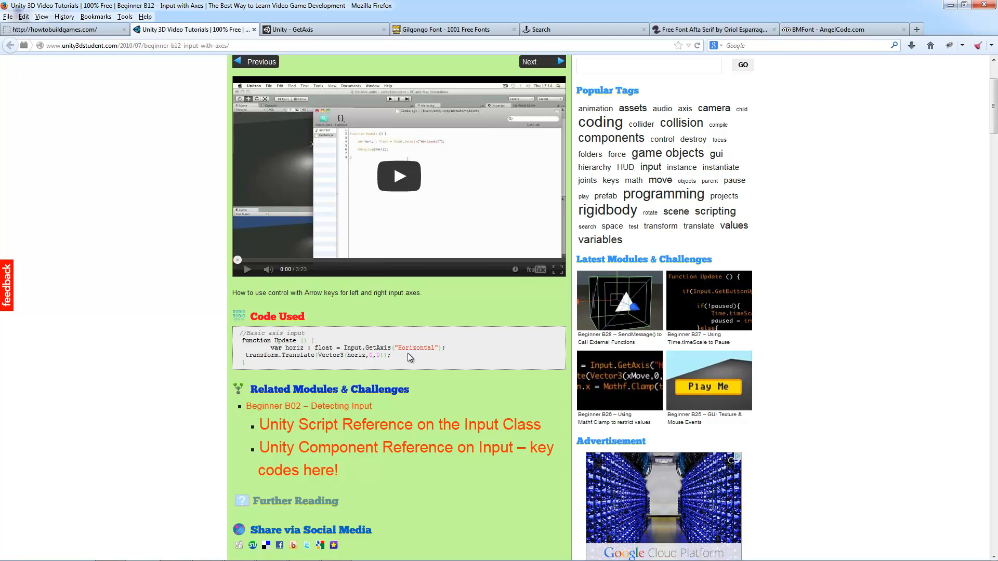
drag(407, 354, 232, 351)
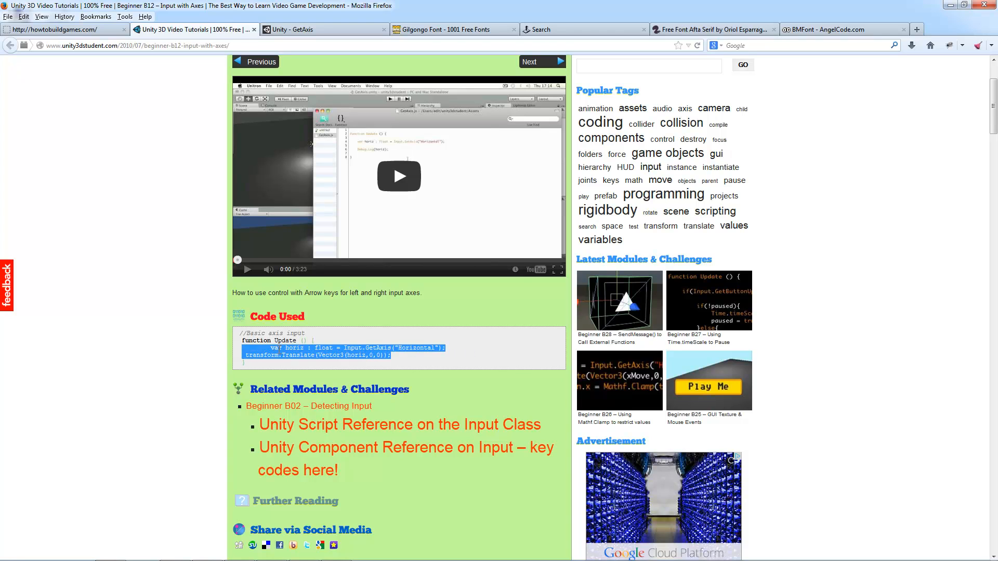
Switch back to Unity, expand bucket_2D in the Hierarchy and inspect its Floor and RightWall children
click(950, 4)
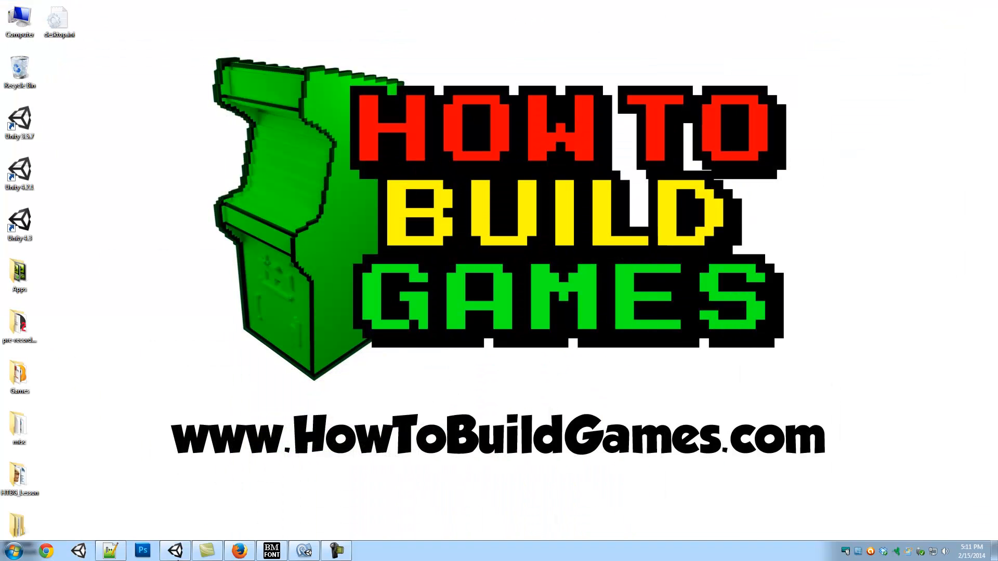
click(190, 546)
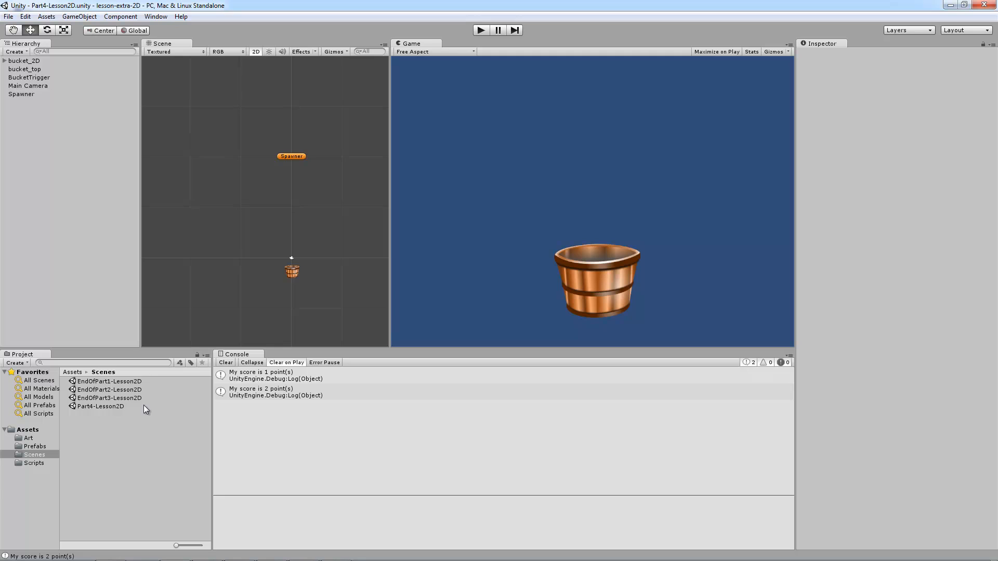
click(26, 77)
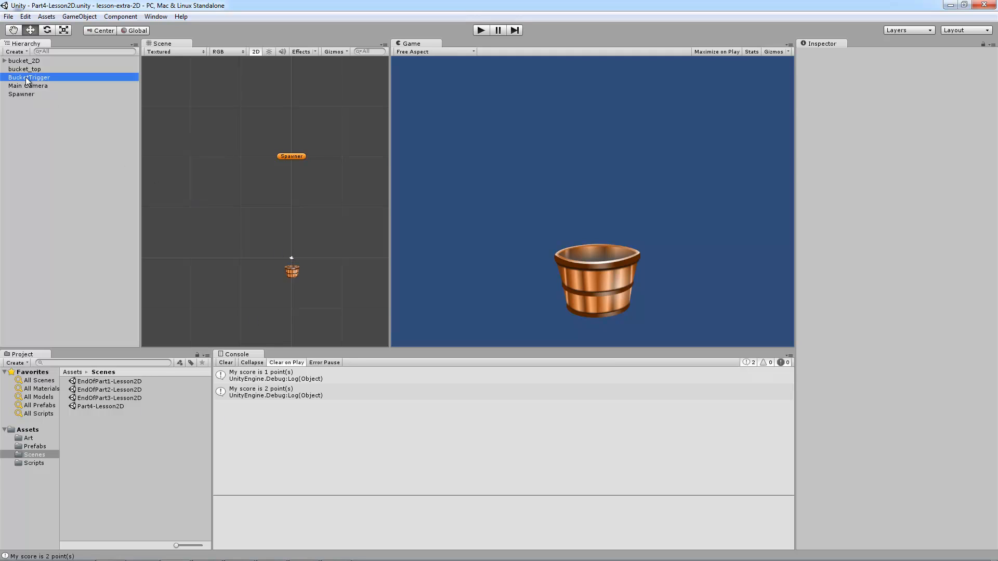
click(8, 61)
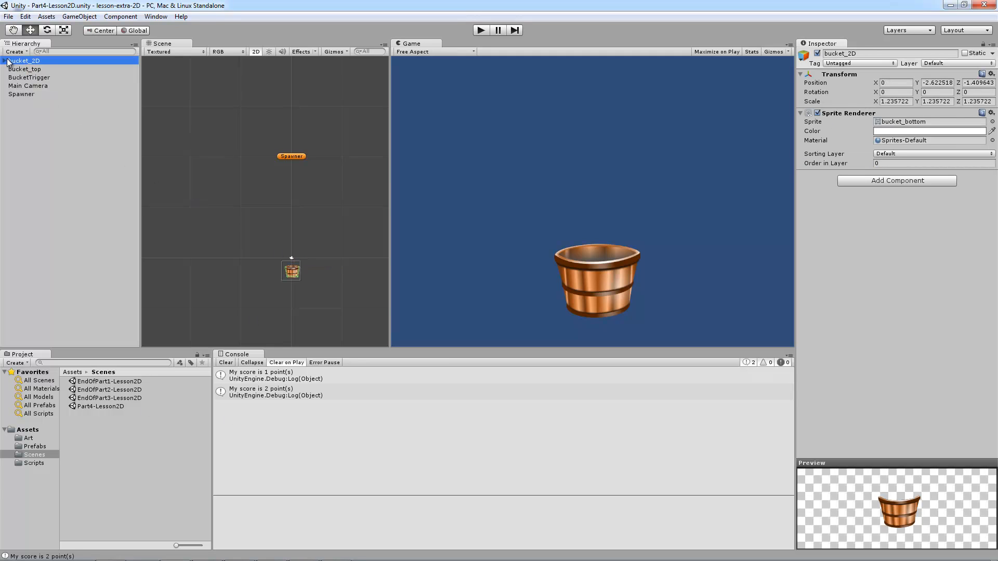
click(5, 60)
click(24, 69)
click(27, 84)
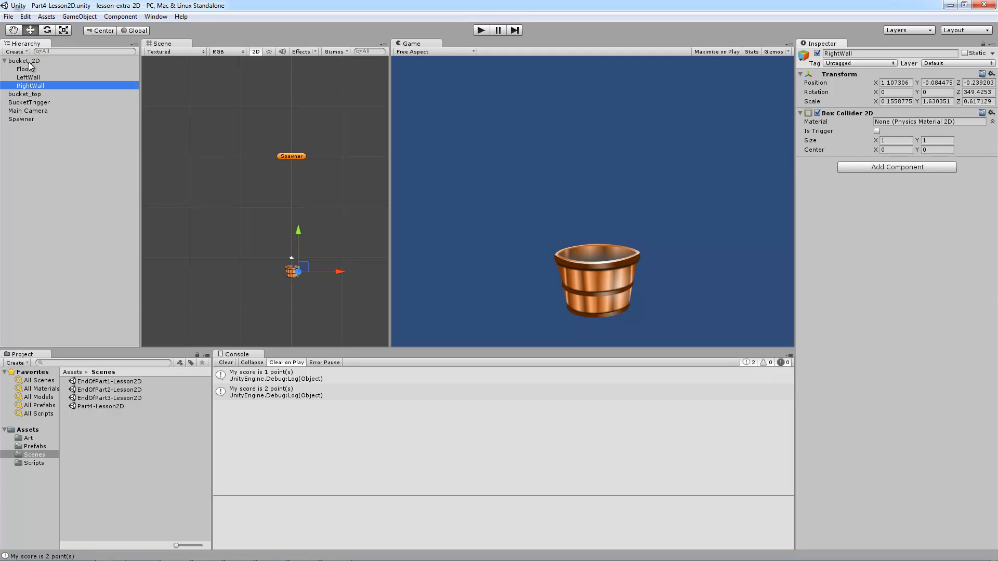
Inspect bucket_2D, bucket_top, BucketTrigger, Main Camera and Spawner one after another, leaving bucket_2D selected
click(29, 62)
click(28, 93)
click(29, 102)
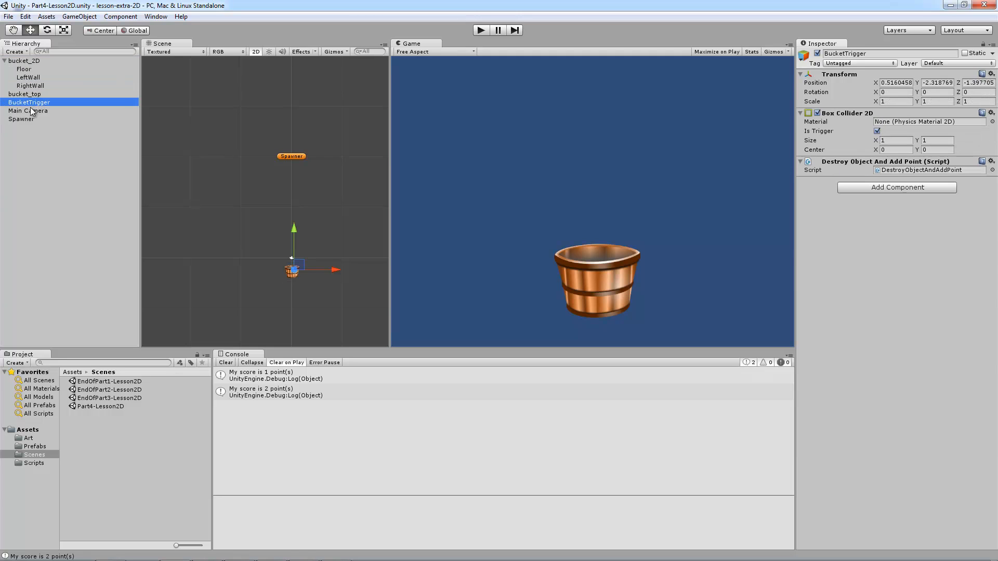
click(30, 110)
click(21, 117)
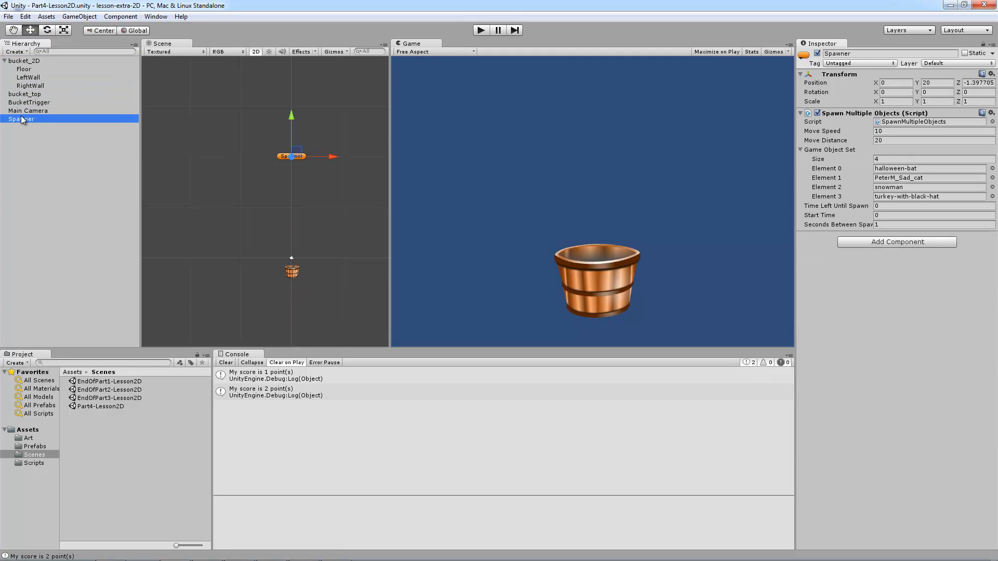
click(23, 62)
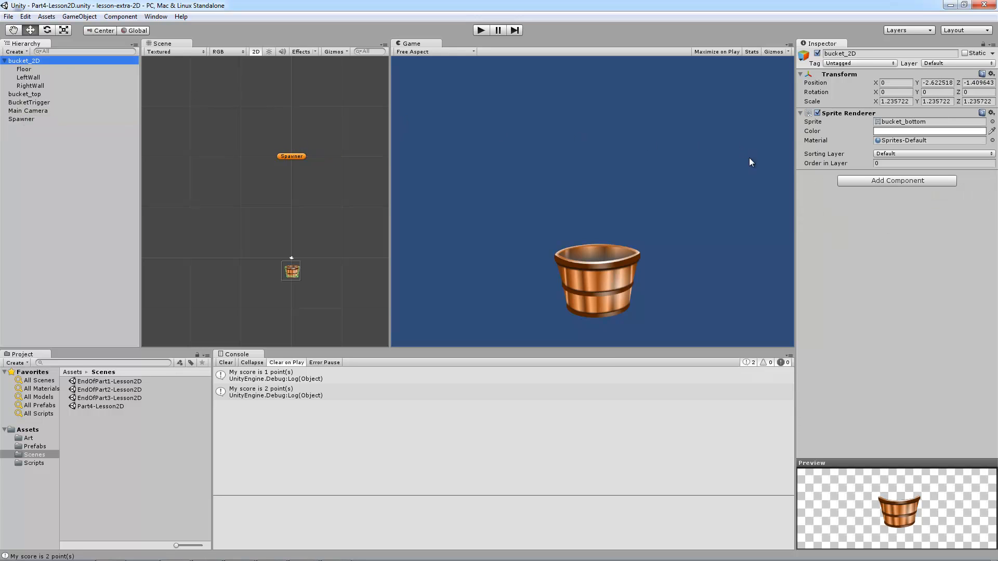
Add a new CSharp script component named BucketMovement to bucket_2D and open the script in MonoDevelop
click(882, 186)
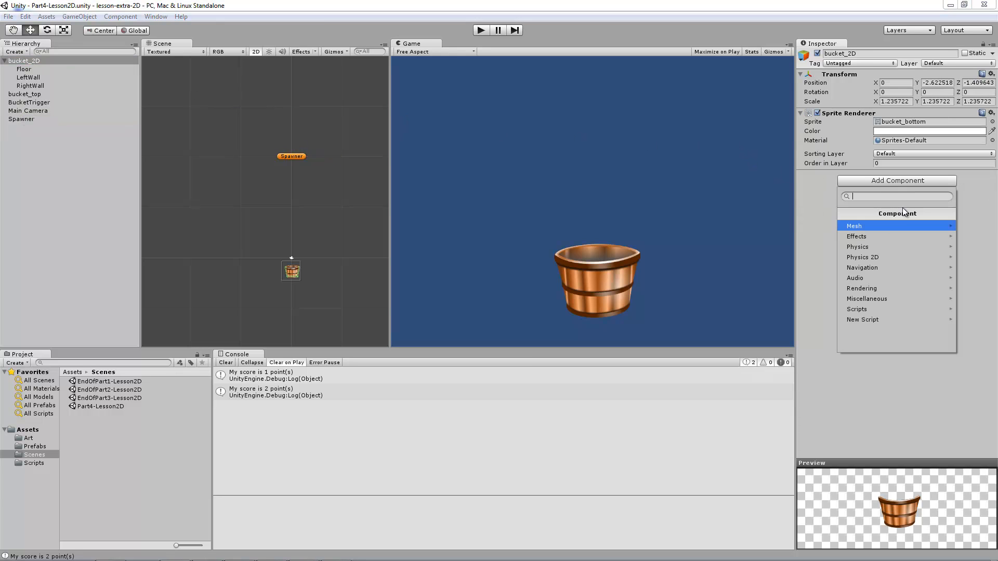
click(868, 311)
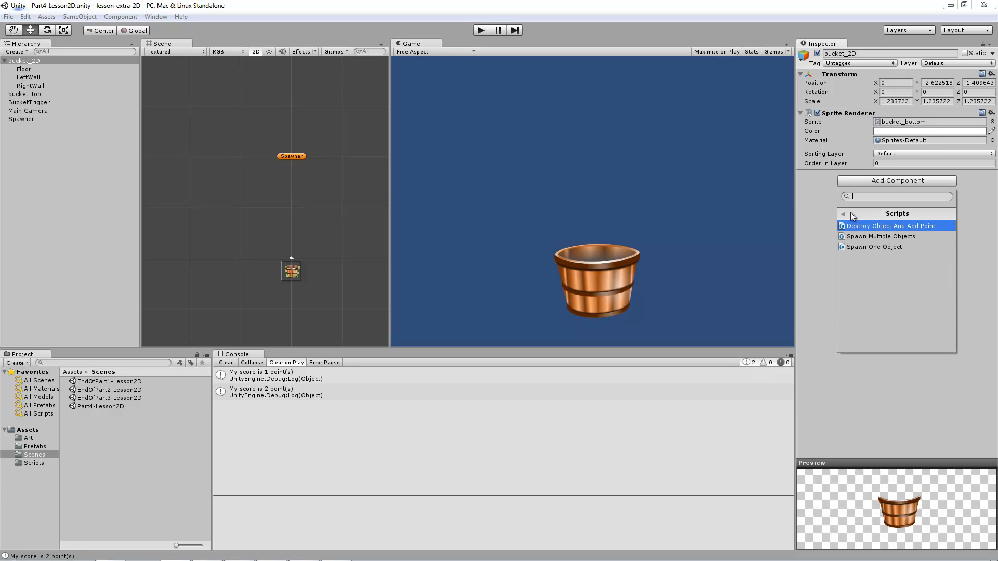
click(843, 213)
click(869, 315)
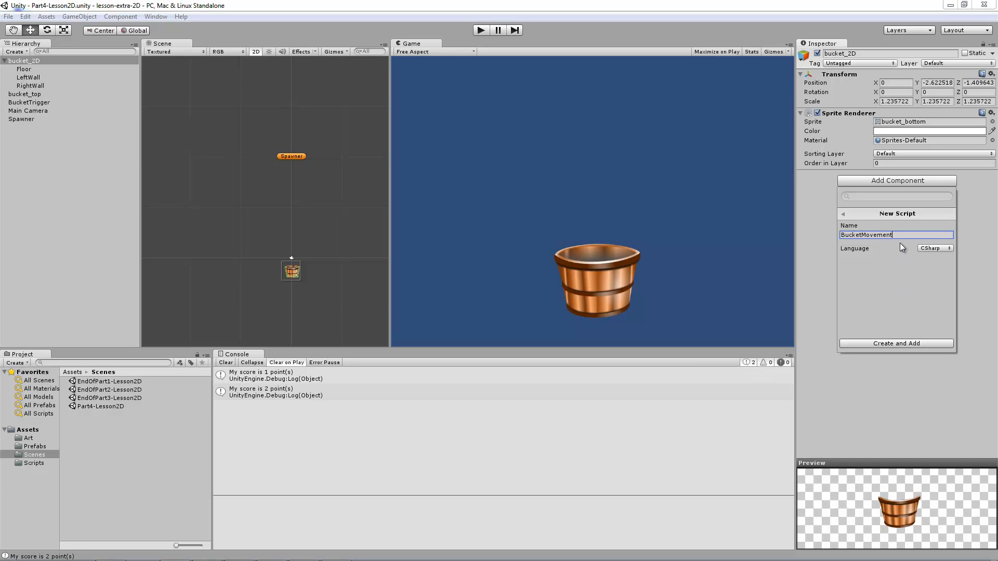
click(897, 343)
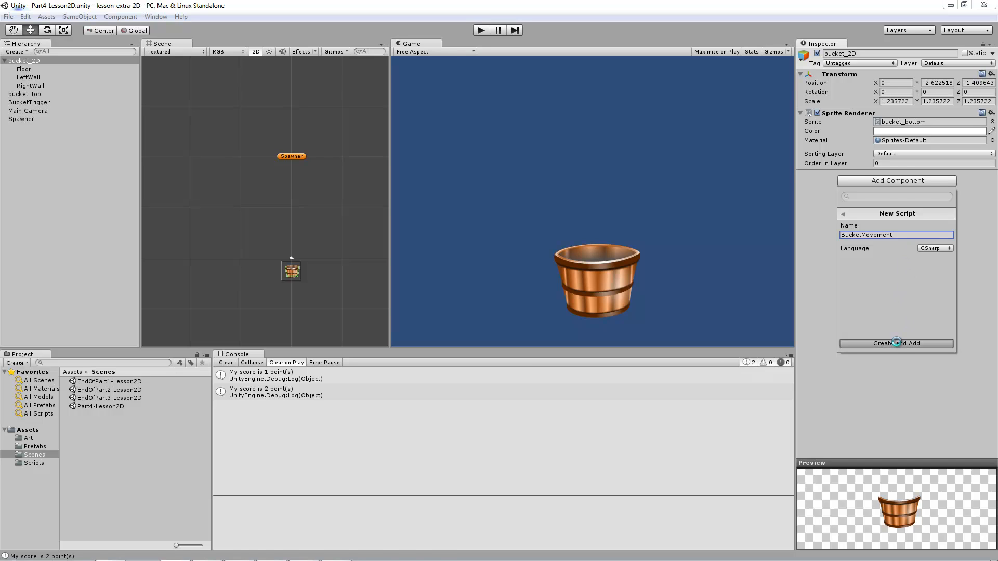
click(909, 183)
double_click(909, 183)
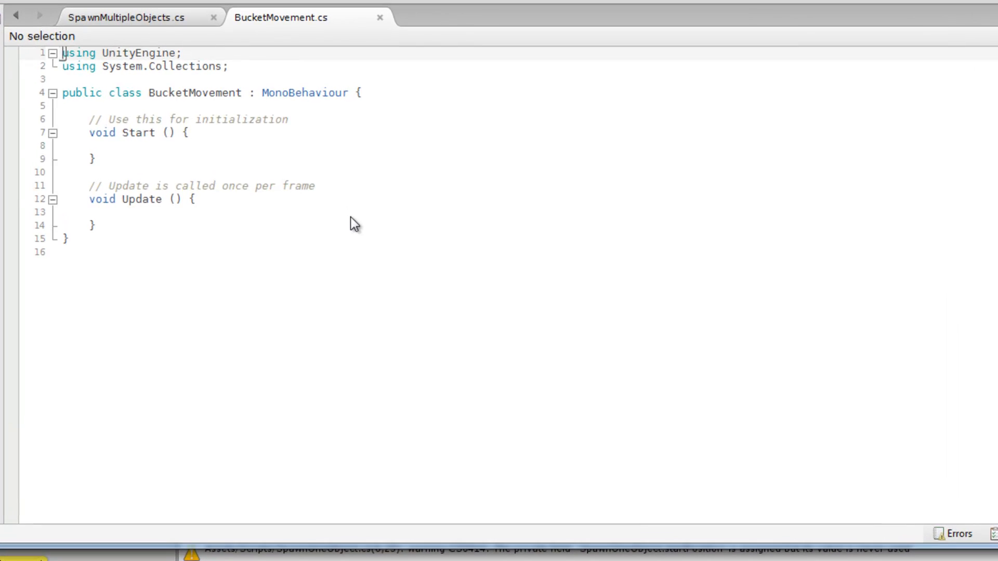
Insert var horiz : float = Input.GetAxis("Horizontal"); and transform.Translate(Vector3(horiz,0,0)); into Update, removing the blank line above them
click(283, 215)
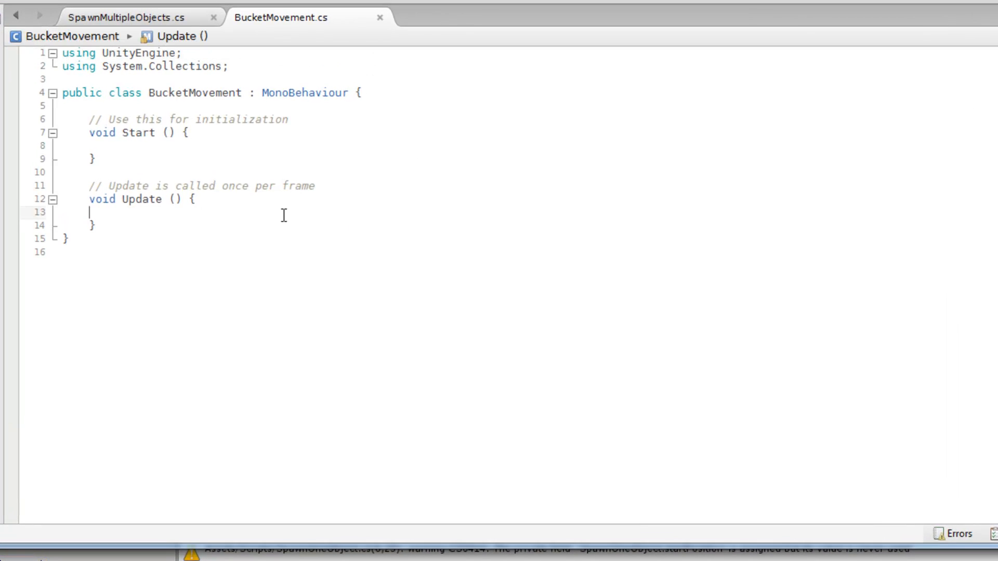
text(var horiz : float = Input.GetAxis("Horizontal"); transform.Translate(Vector3(horiz,0,0));)
click(260, 216)
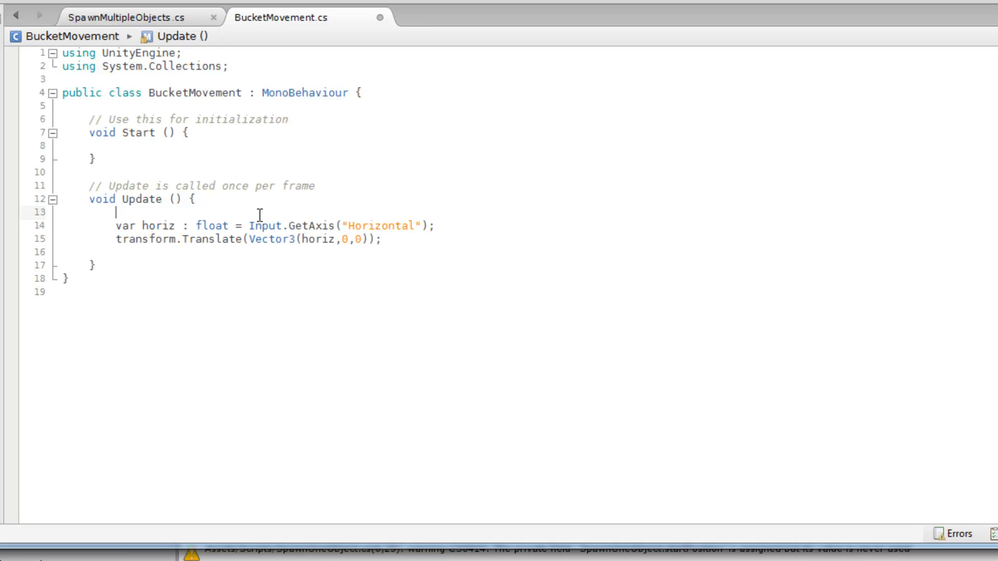
key(BackSpace)
key(BackSpace)
key(BackSpace)
click(232, 265)
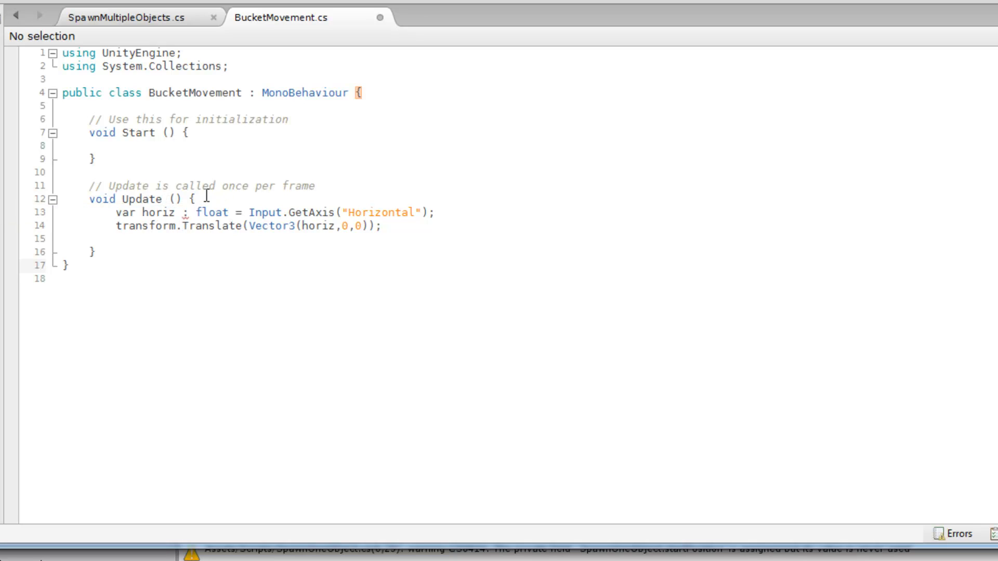
click(276, 196)
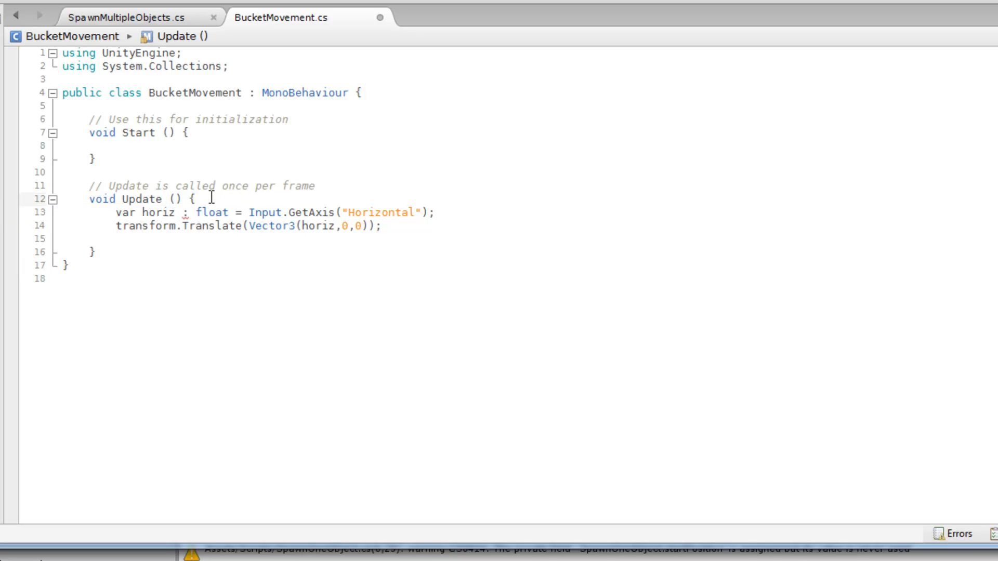
Rewrite the horiz declaration in C# syntax as float horiz = Input.GetAxis("Horizontal");, without the colon type and extra space
drag(196, 198, 316, 201)
key(BackSpace)
double_click(222, 214)
key(BackSpace)
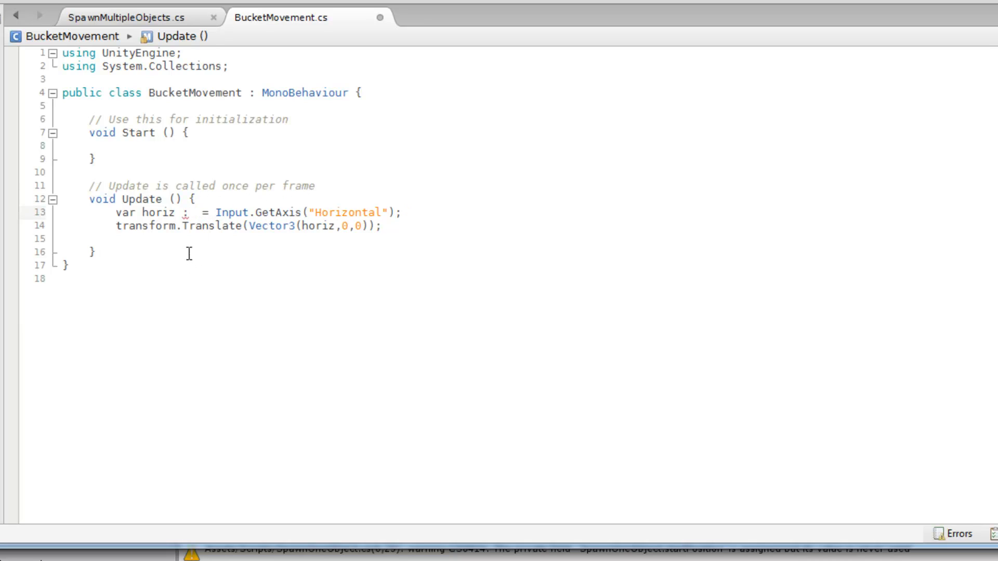
key(BackSpace)
key(BackSpace)
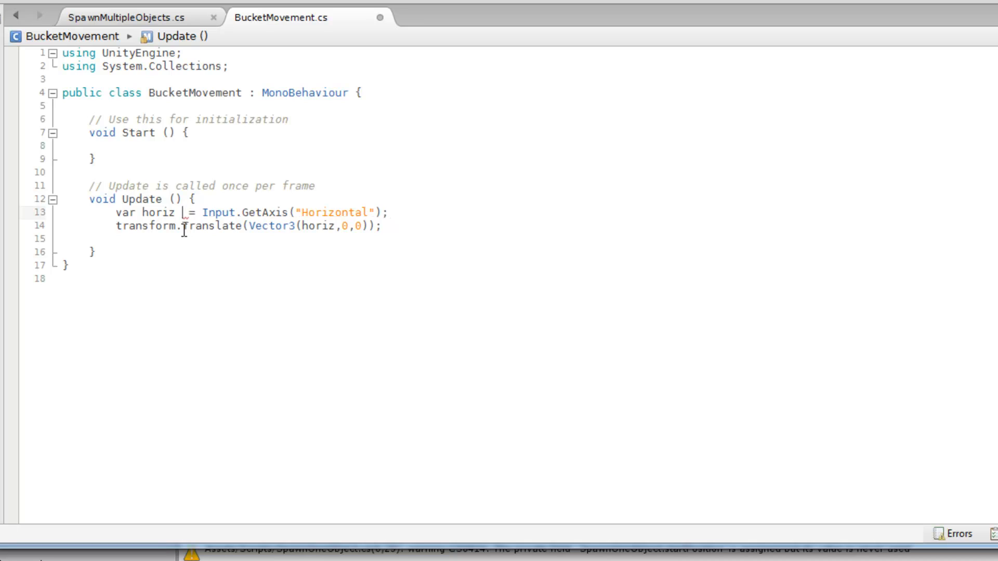
double_click(130, 212)
text(float)
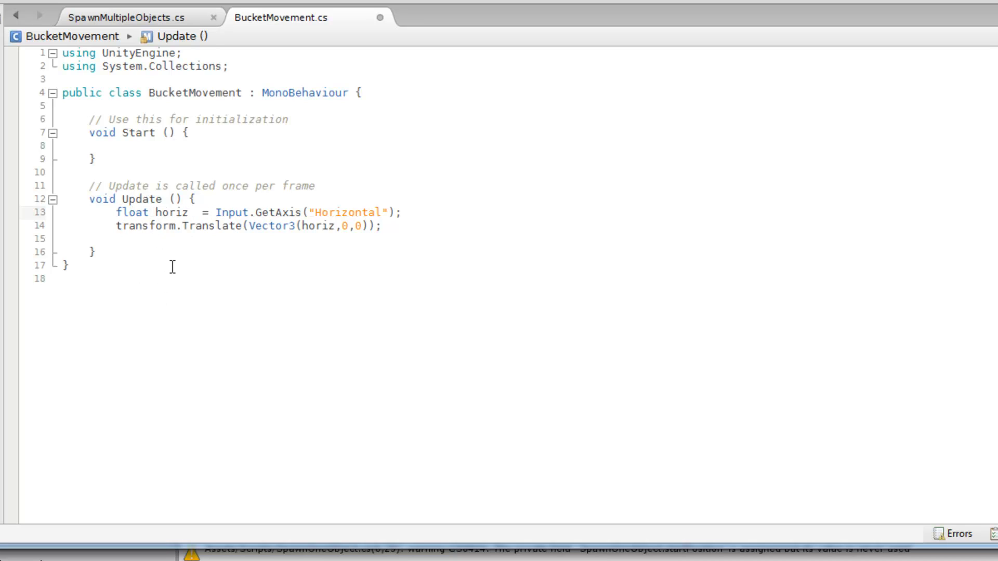
double_click(176, 213)
click(195, 212)
key(Delete)
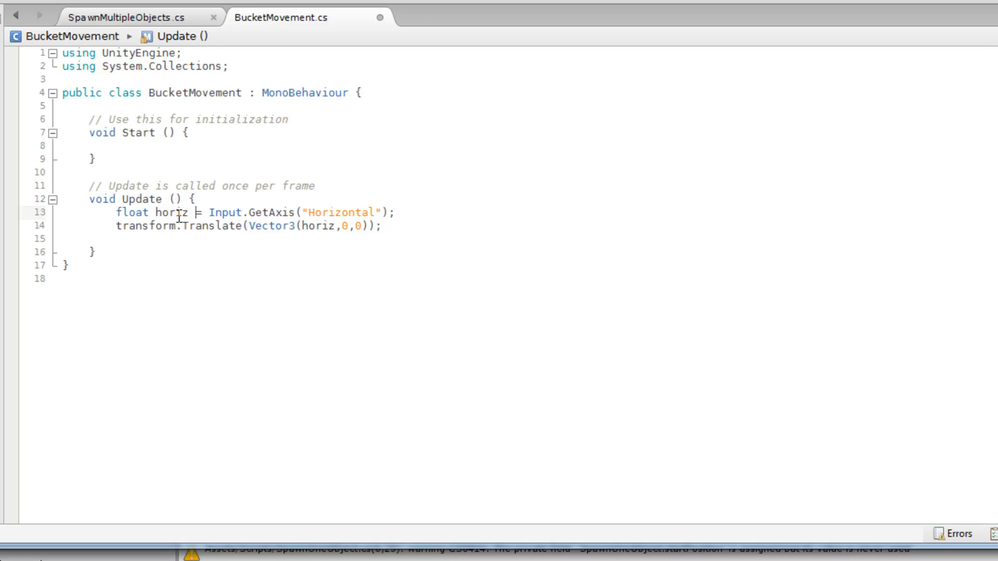
Review the horiz variable and the Vector3 arguments, and remove the blank line after the Translate call
double_click(181, 213)
click(410, 213)
click(395, 226)
double_click(322, 227)
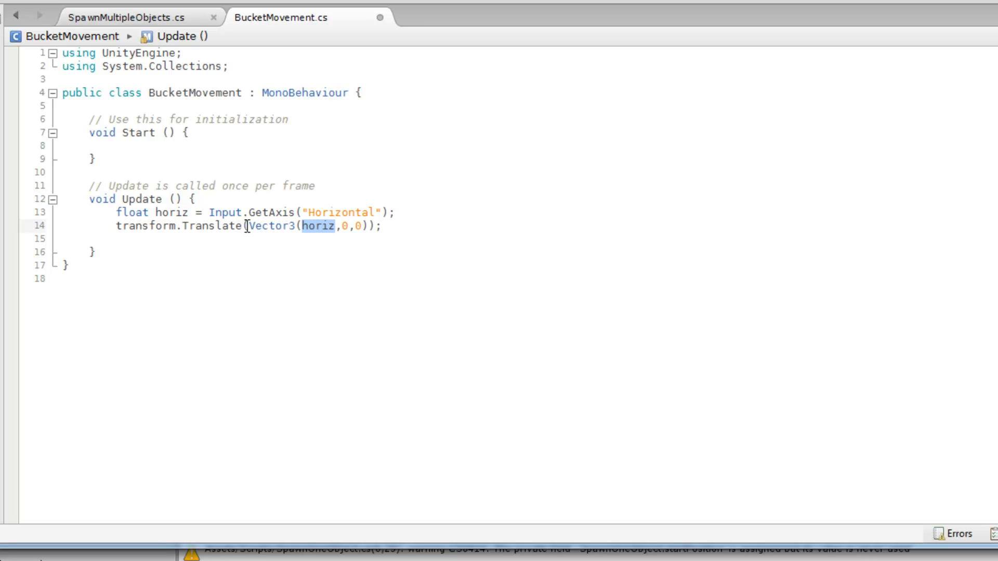
double_click(344, 226)
click(357, 227)
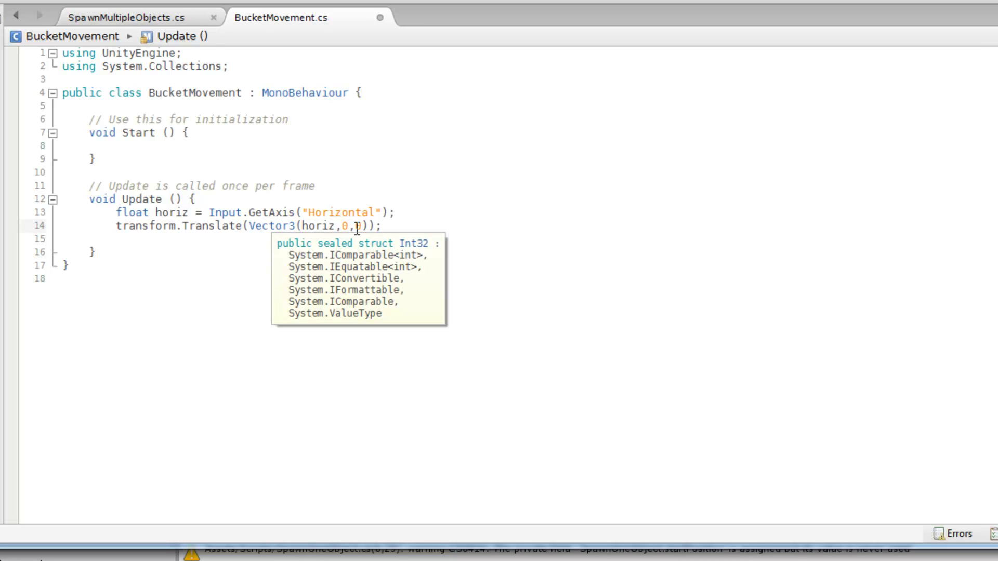
click(387, 238)
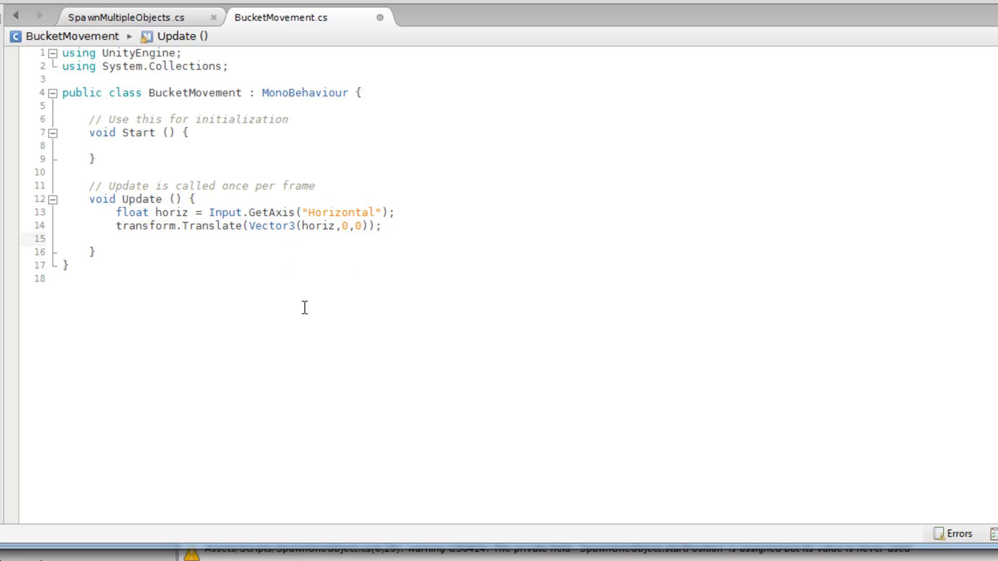
key(BackSpace)
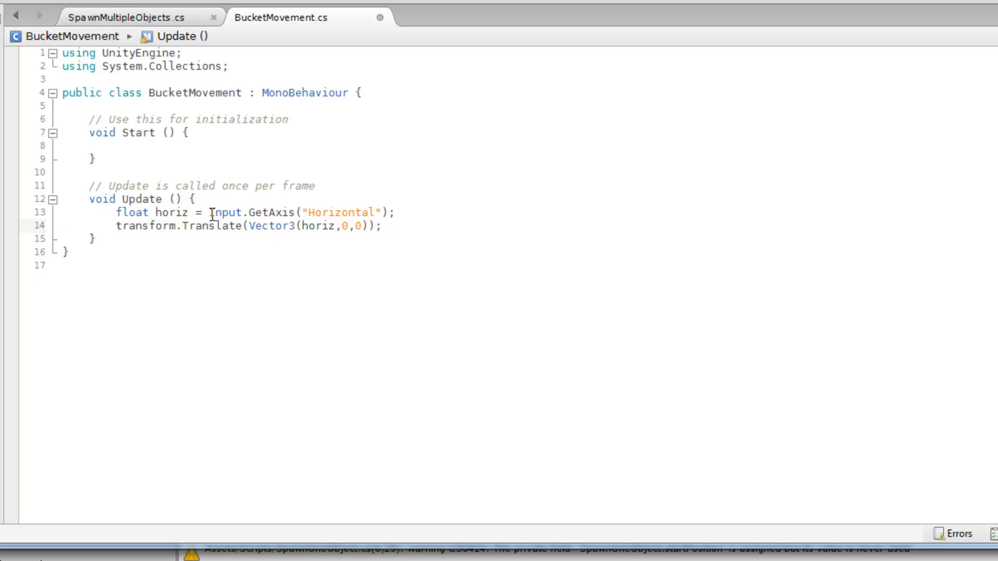
Insert the new keyword before Vector3(horiz,0,0) in the Translate call and save the BucketMovement script
click(248, 226)
text(new)
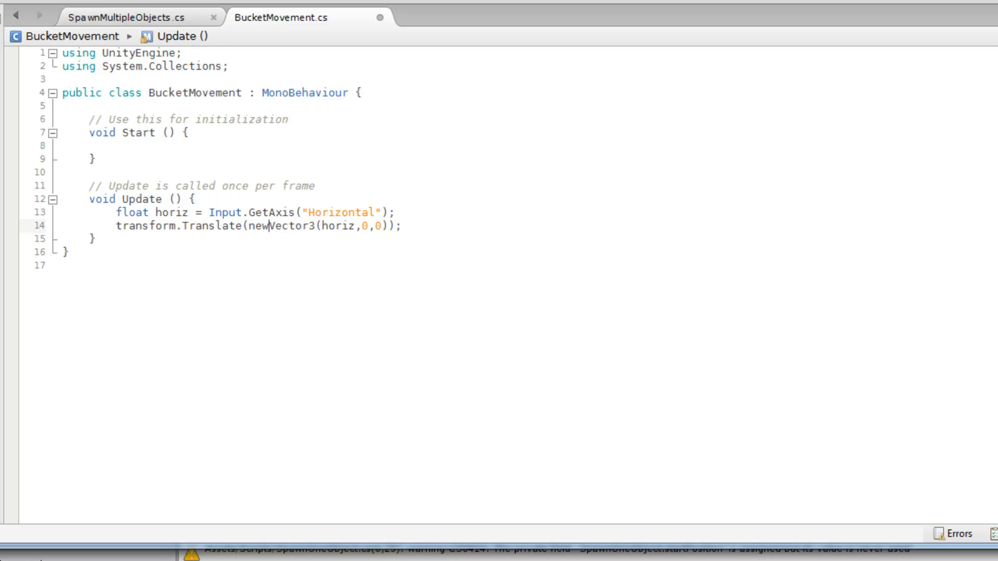
click(526, 217)
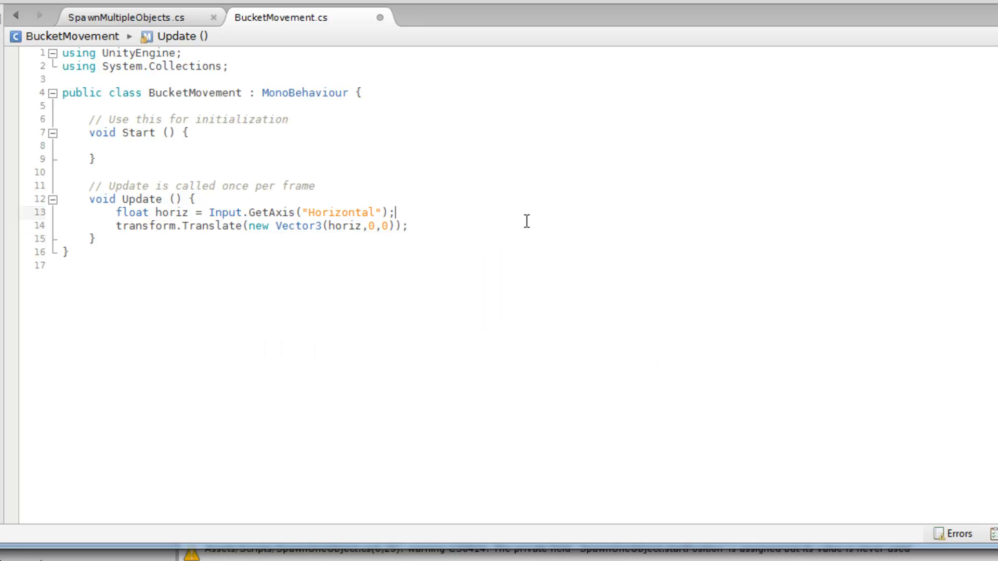
click(468, 234)
click(413, 256)
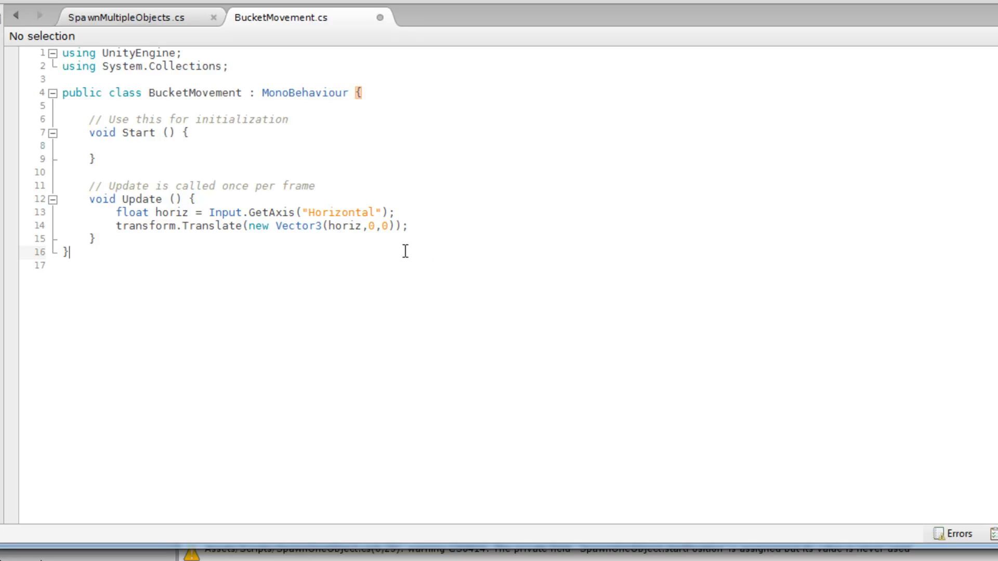
click(436, 161)
click(428, 177)
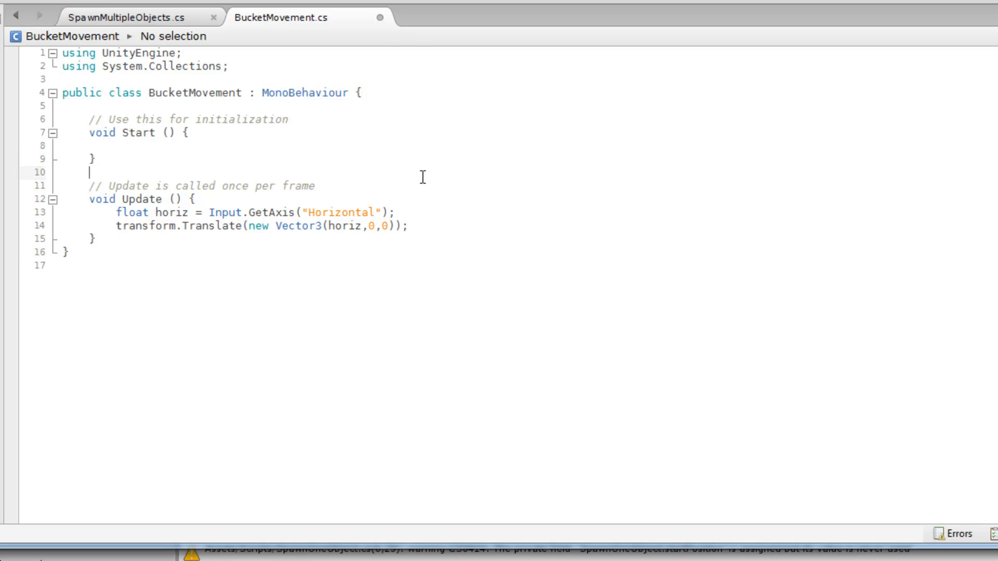
key(ctrl+s)
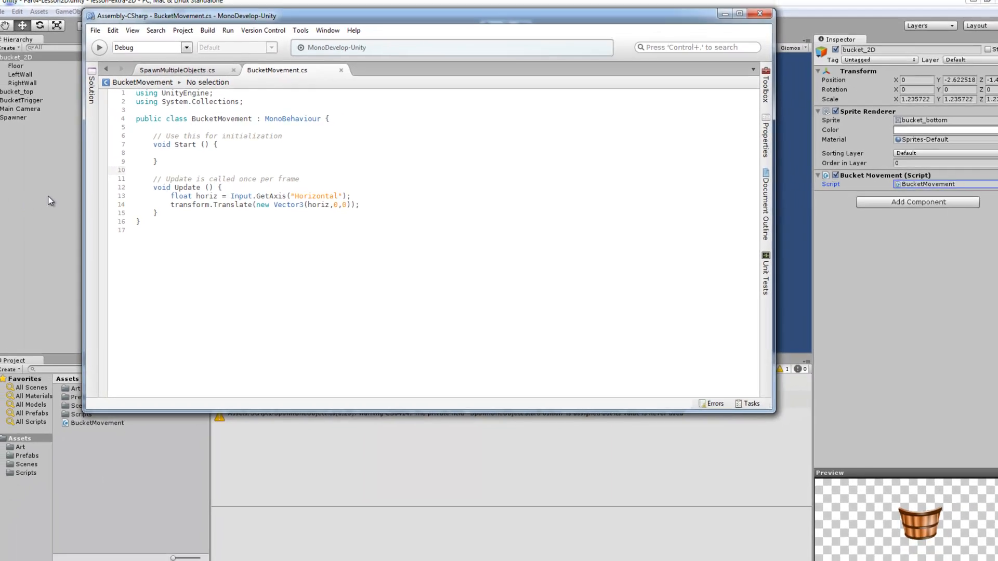
Switch back to Unity and play-test the game, moving the bucket repeatedly in both horizontal directions to catch falling objects, and stop it
click(50, 201)
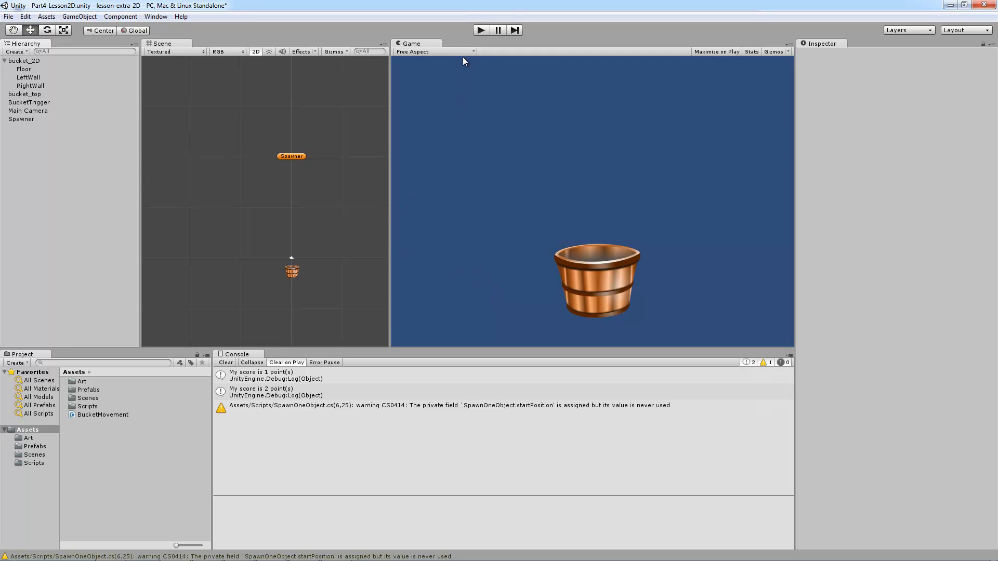
click(481, 30)
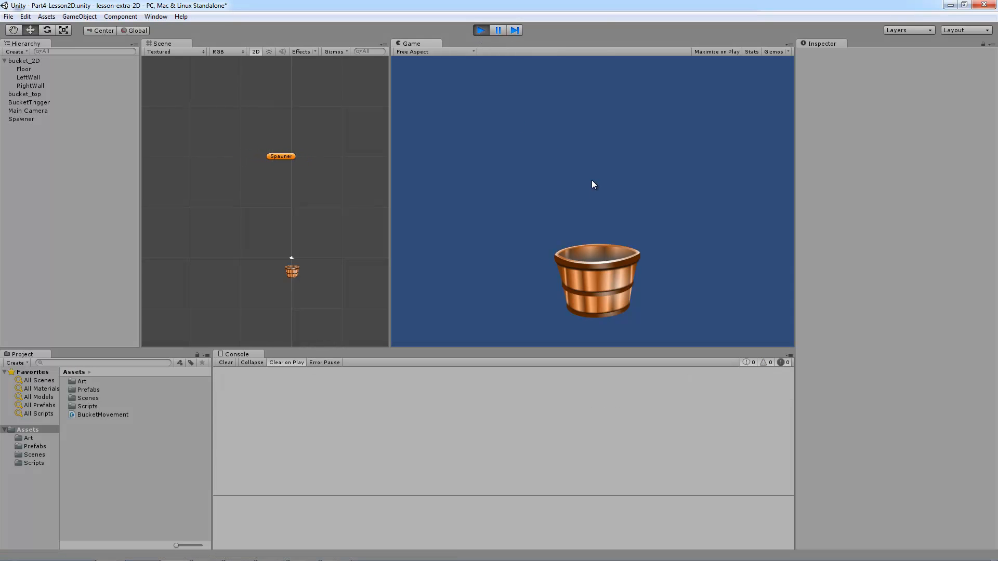
key(Left)
key(Right)
key(Left)
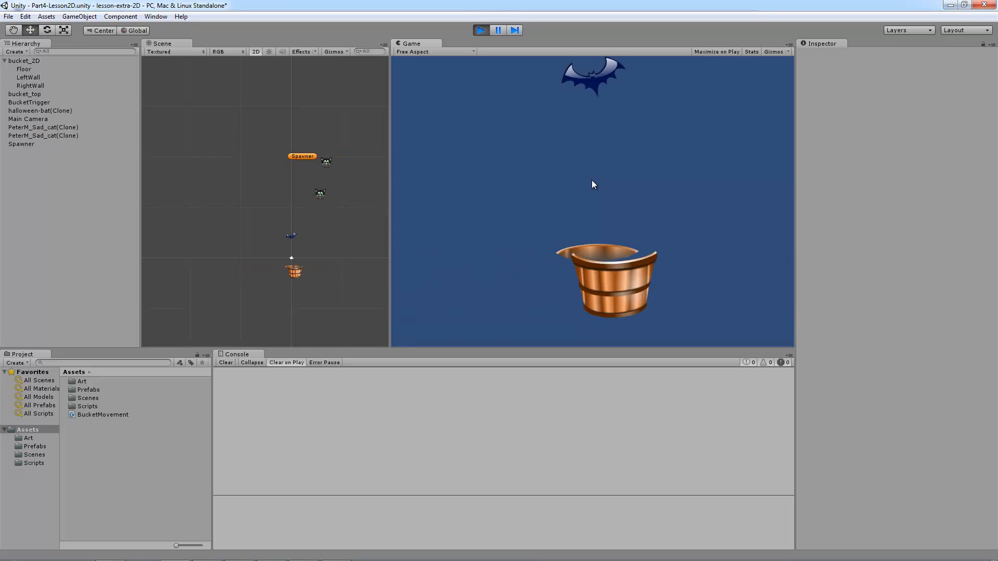
key(Right)
key(Left)
key(Right)
key(Right)
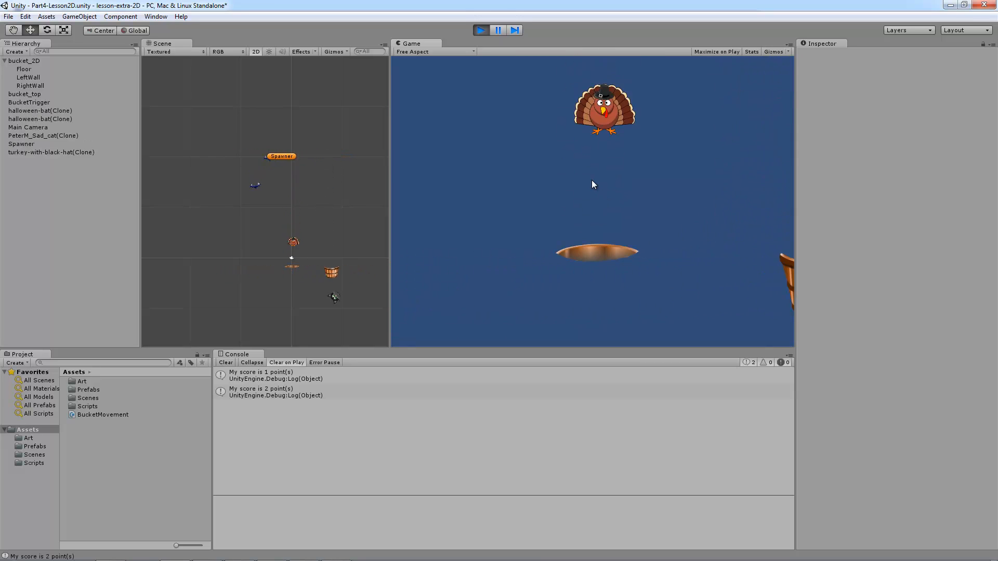
key(Left)
key(Right)
key(Left)
key(Right)
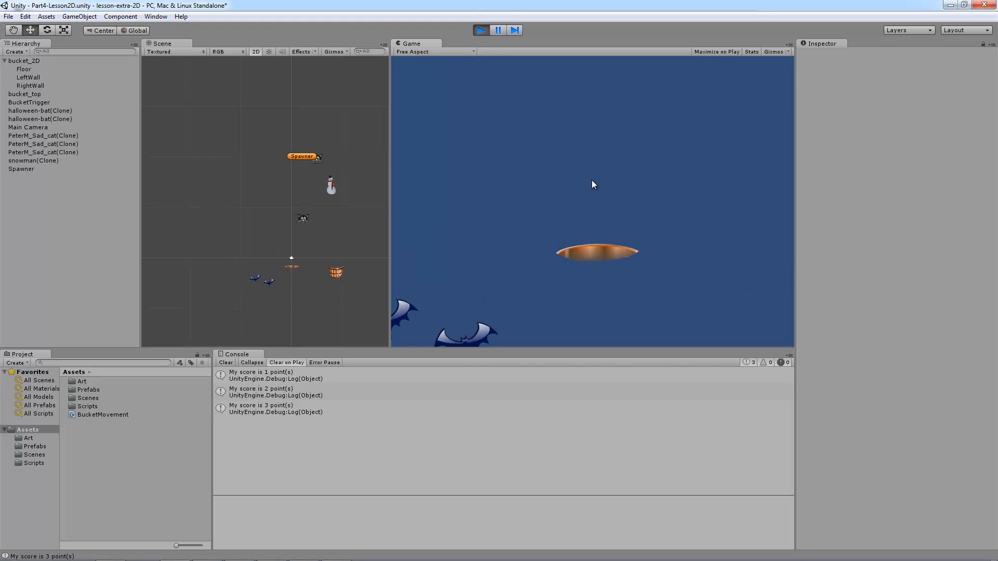
key(Left)
key(Right)
key(Left)
key(Right)
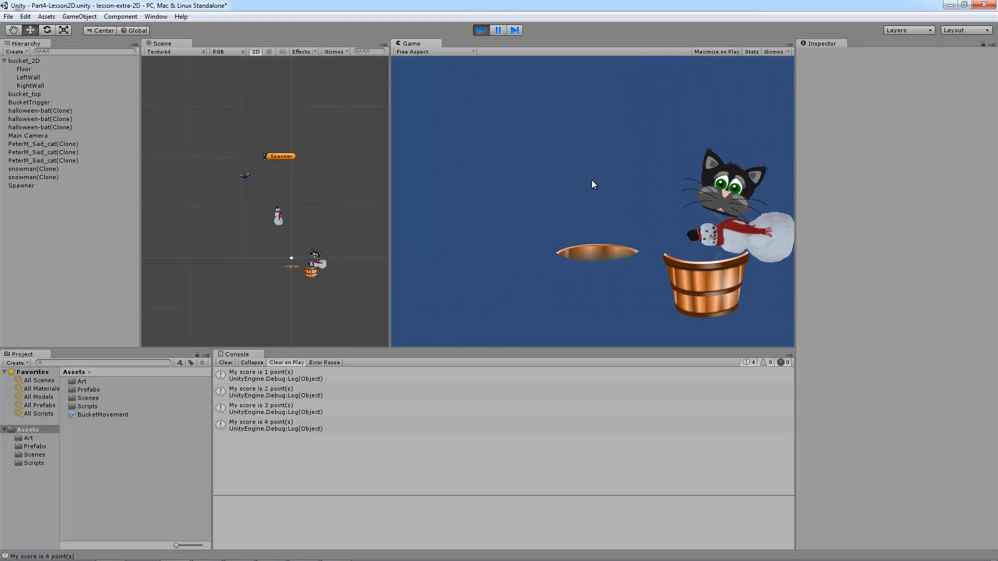
key(Left)
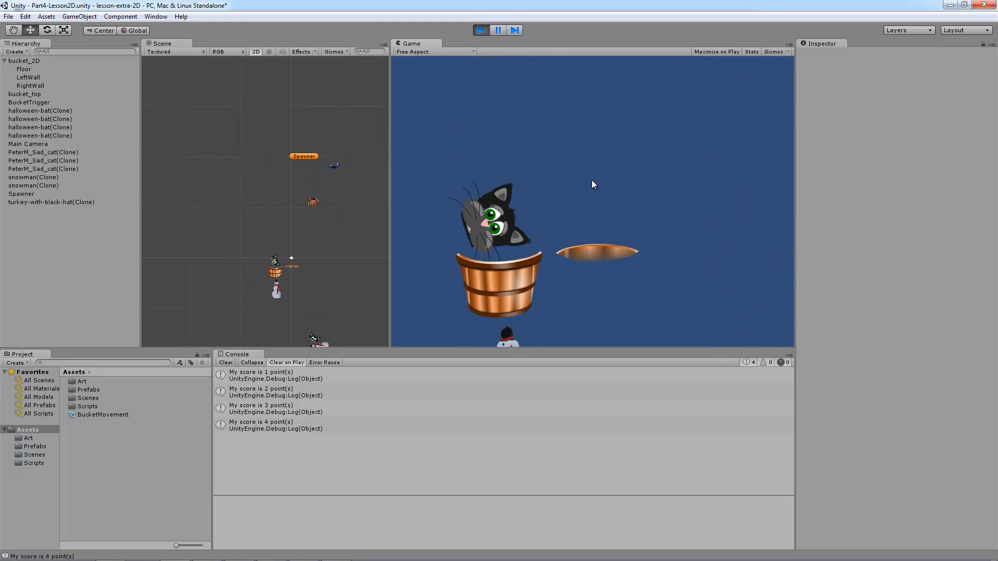
key(Right)
key(Left)
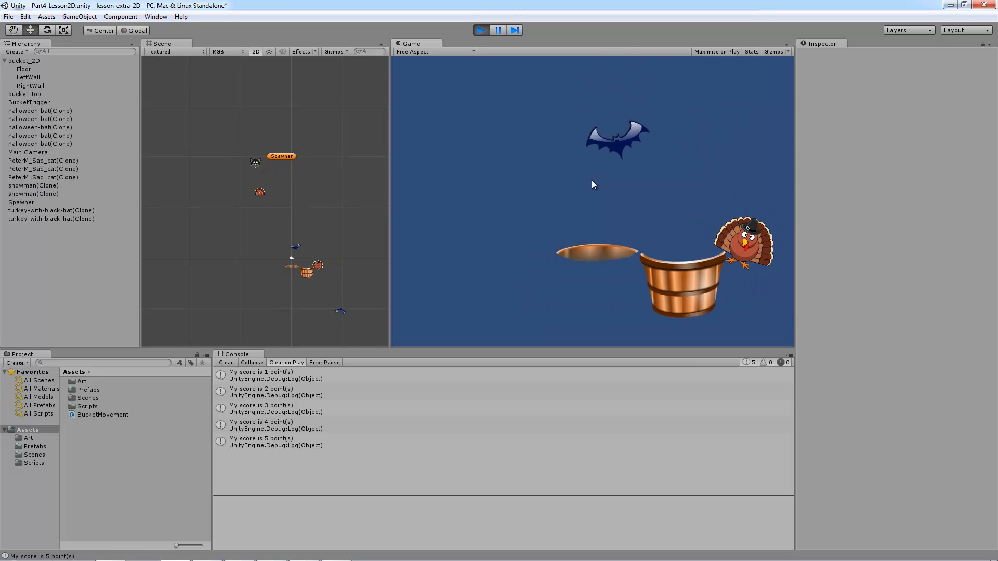
key(Left)
key(Left)
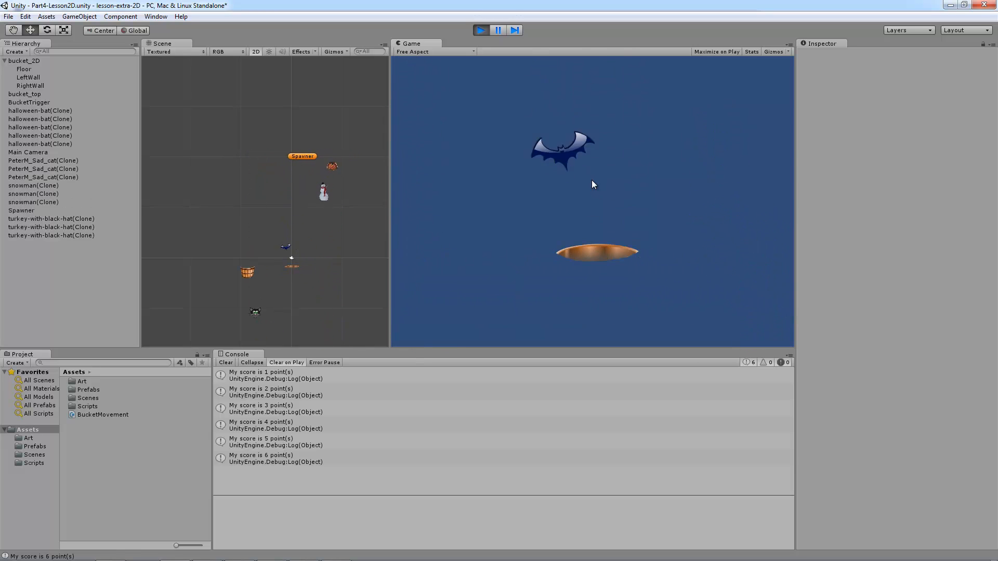
key(Right)
key(Left)
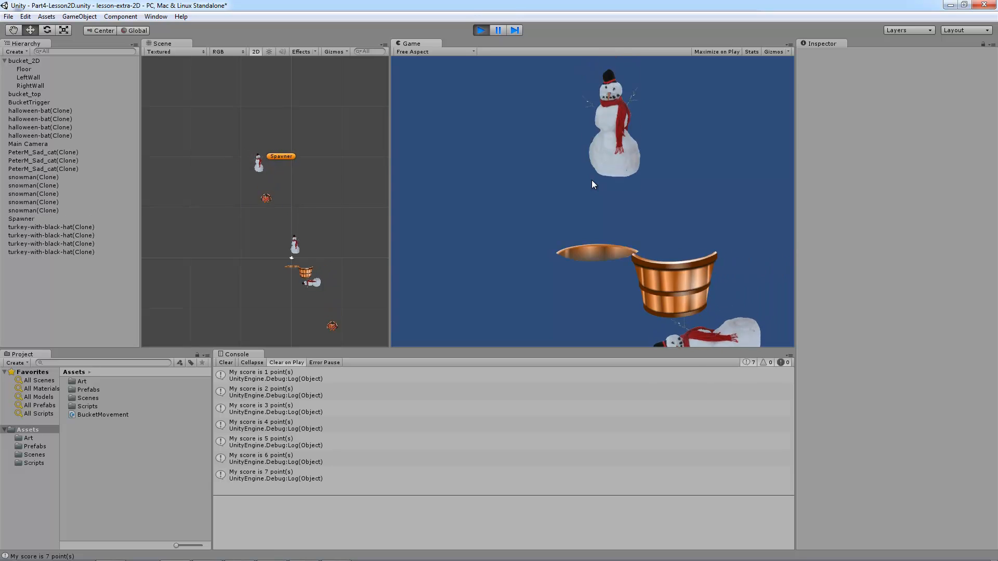
key(Left)
key(Right)
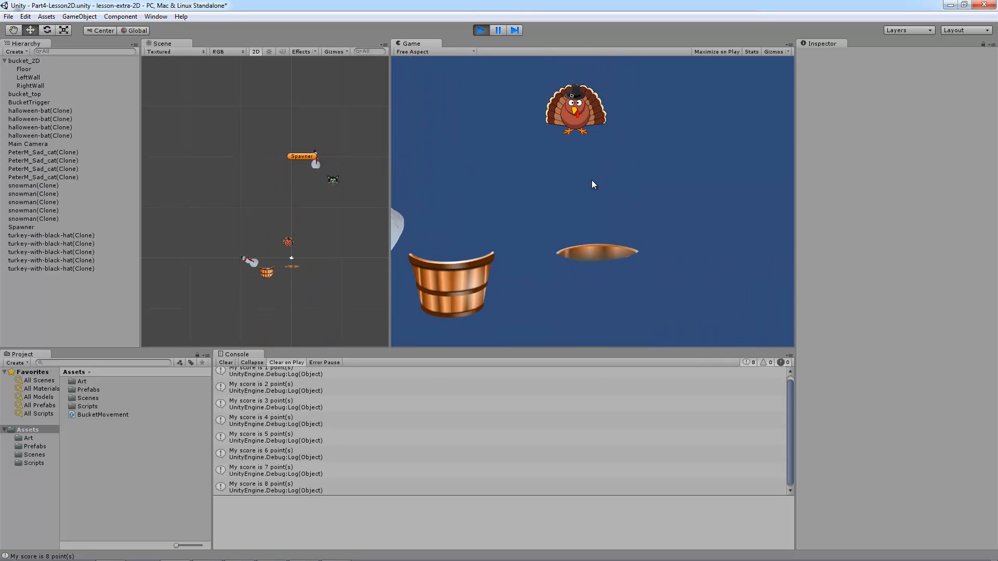
key(Right)
key(Left)
key(Right)
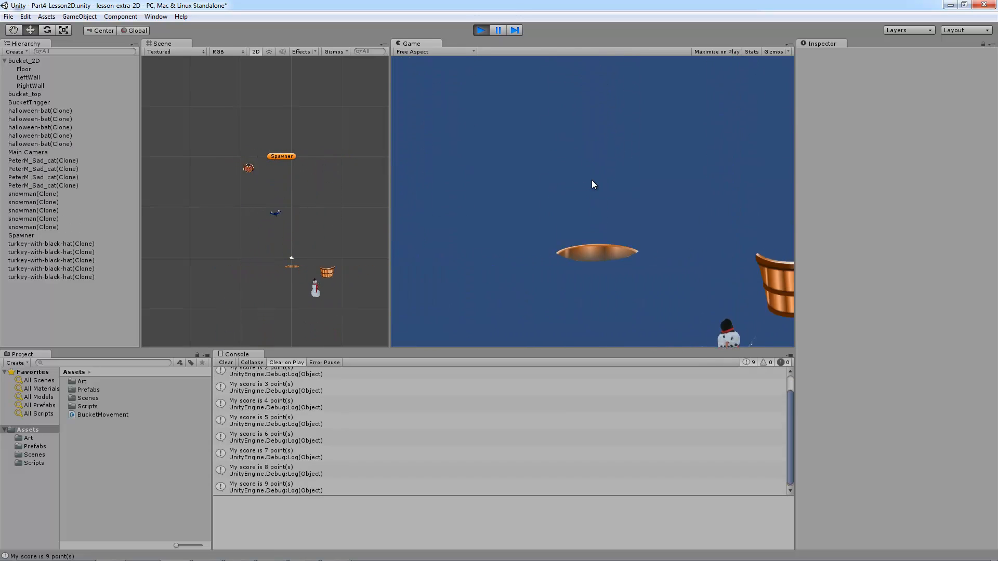
key(Left)
click(482, 30)
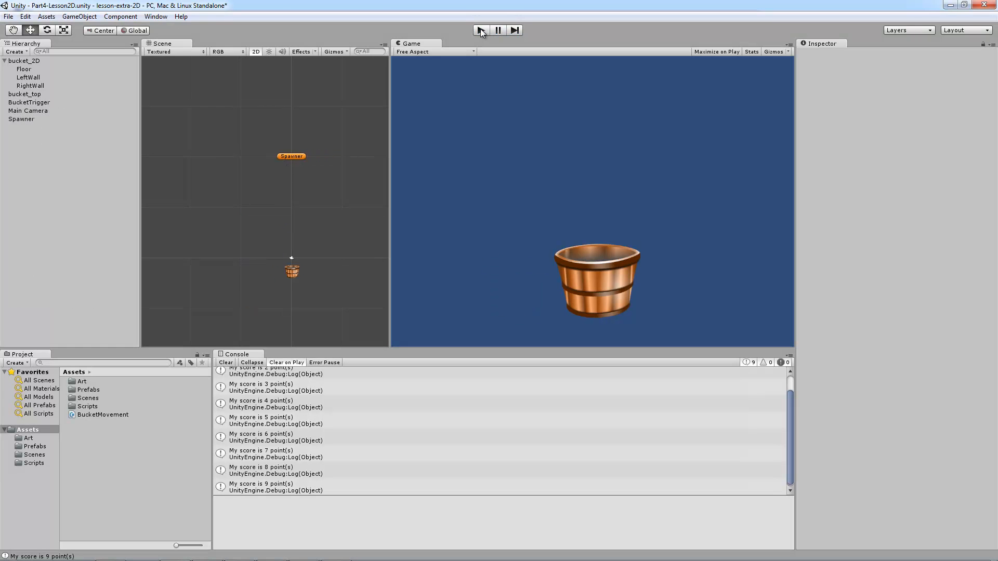
Make bucket_top a child of bucket_2D in the scene hierarchy, and select bucket_2D
click(36, 94)
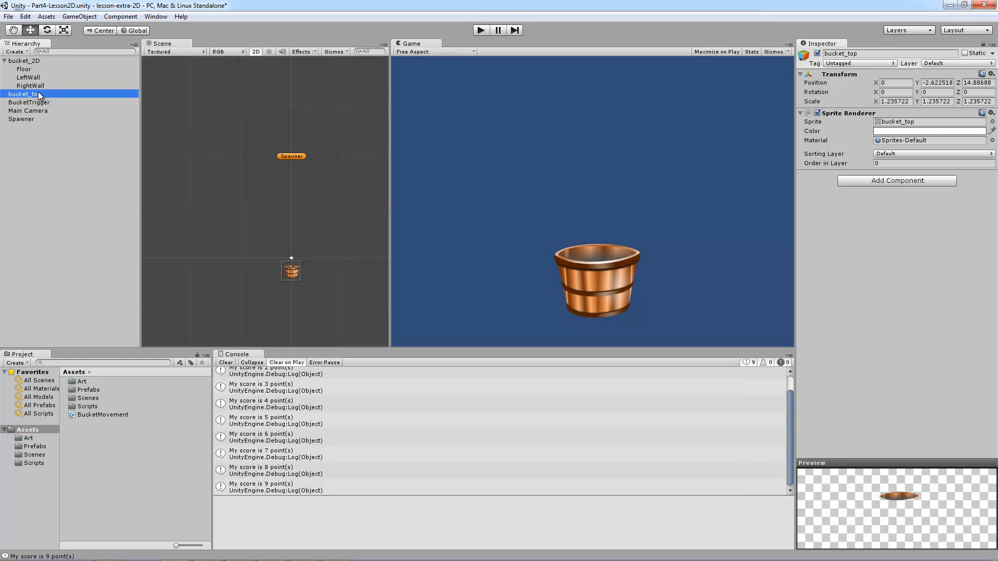
drag(39, 95, 52, 64)
click(30, 62)
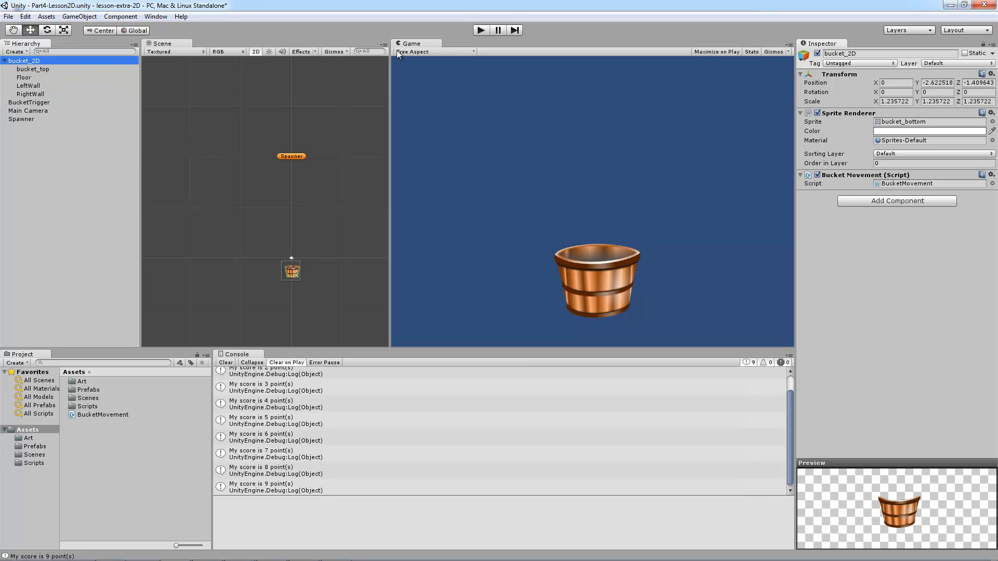
Play-test the game, moving the bucket in both horizontal directions to check that its parts move together, and stop it
click(481, 30)
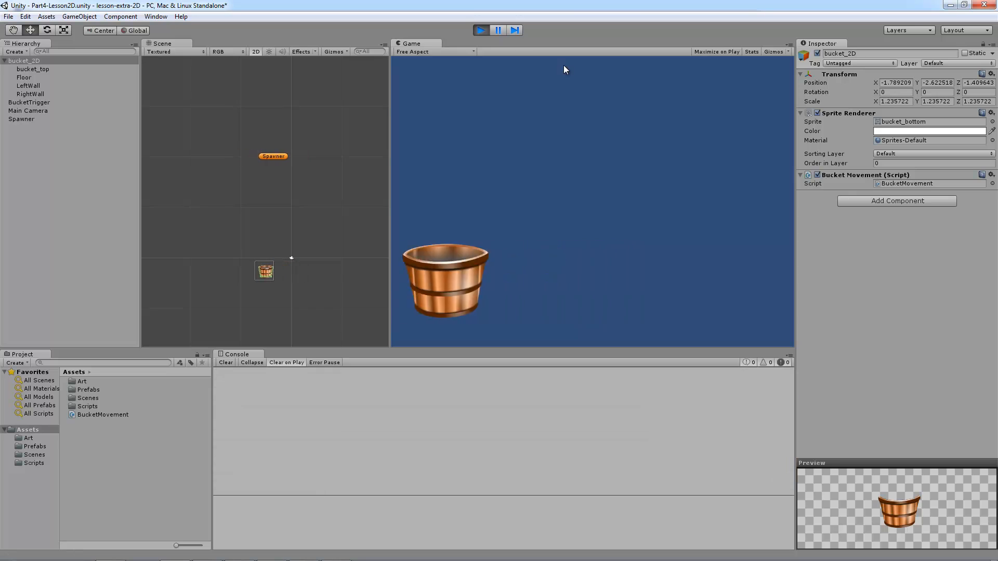
key(Right)
key(Left)
key(Right)
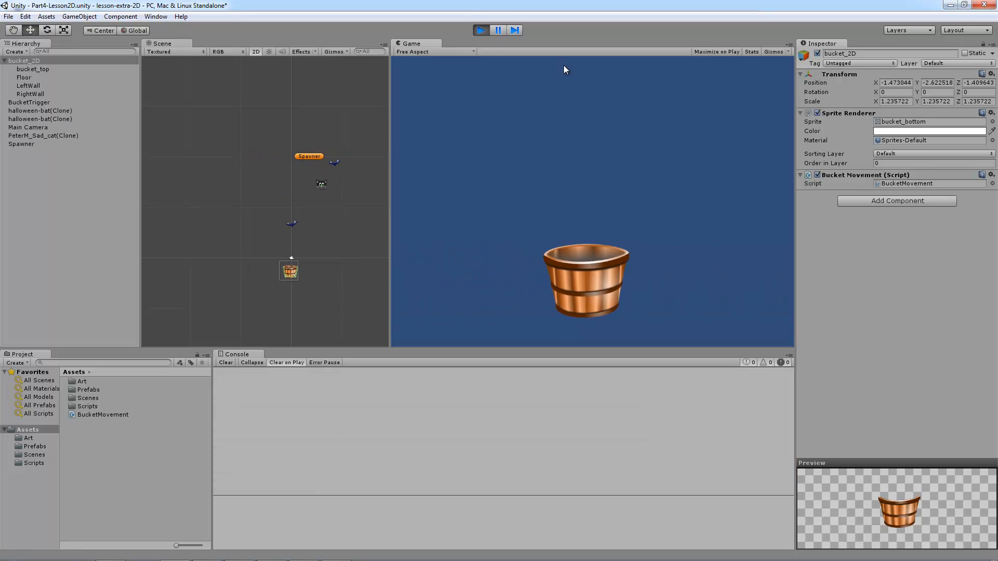
key(Left)
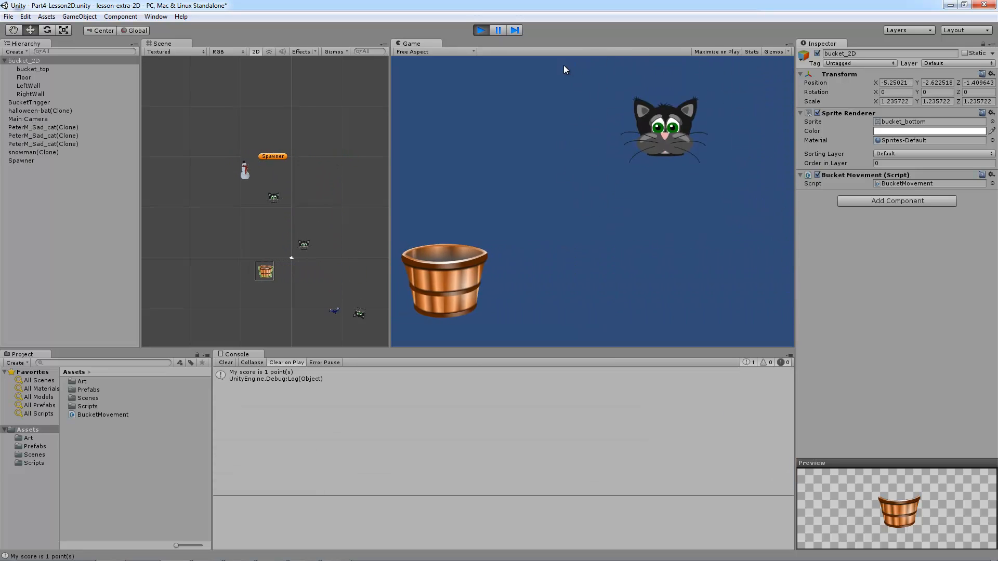
key(Right)
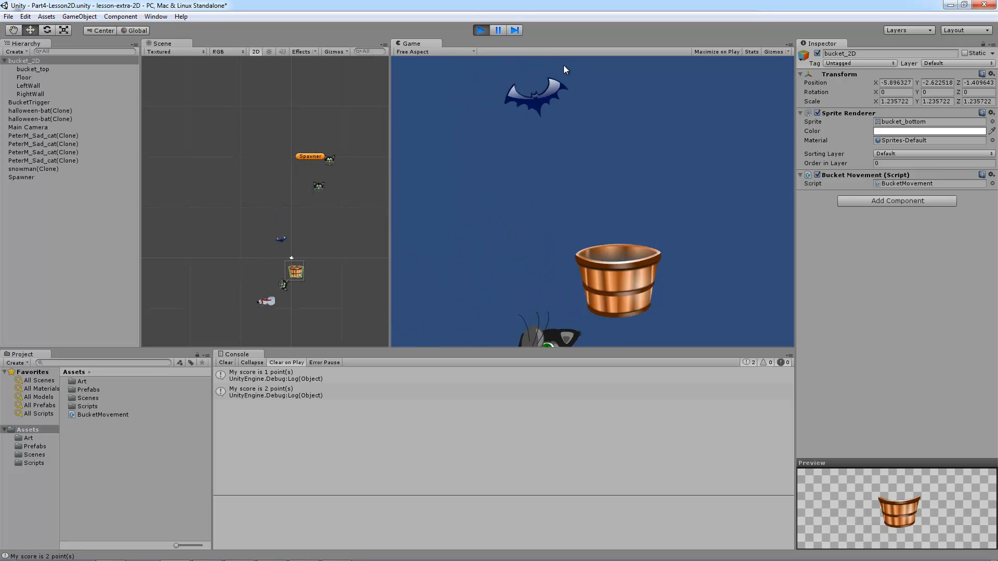
key(Left)
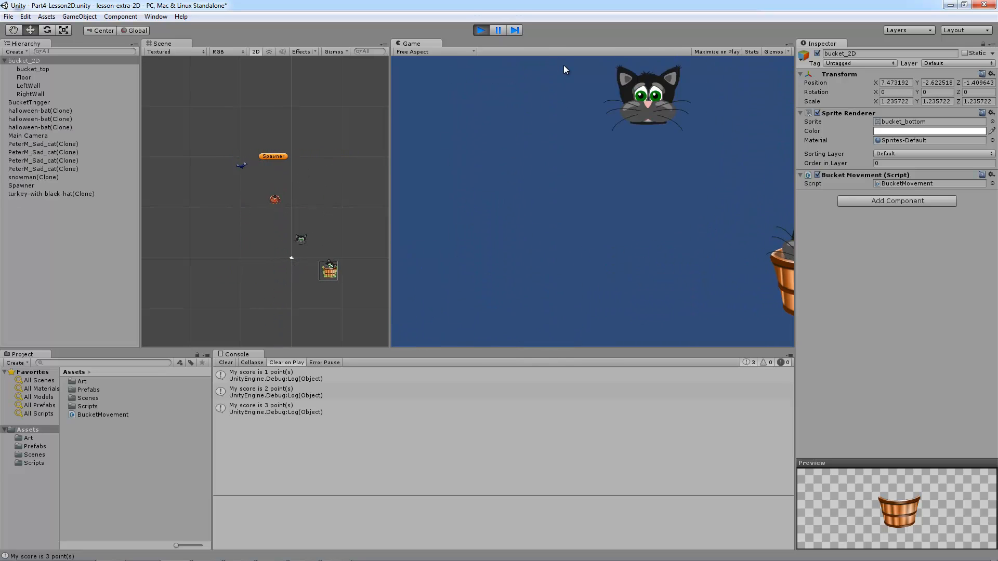
key(Left)
key(Right)
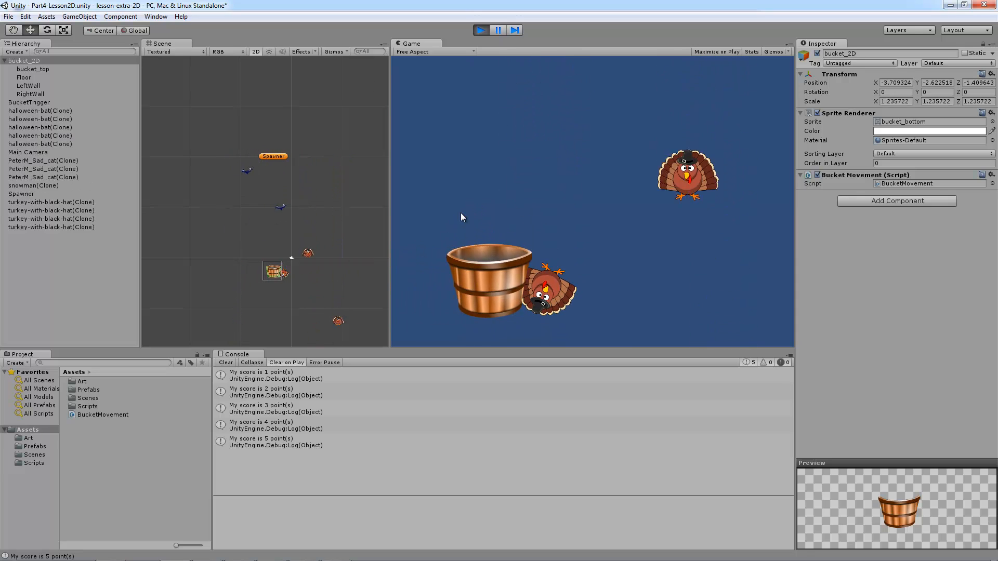
key(Right)
click(481, 30)
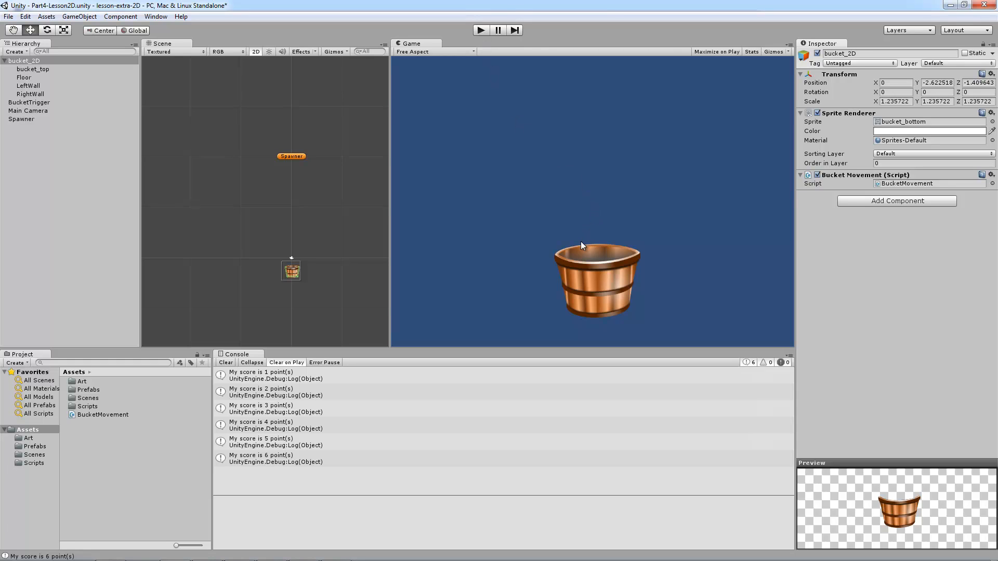
Open the BucketMovement script and declare public float moveSpeed = 0.5f; at the start of the class, above the Start function
double_click(904, 182)
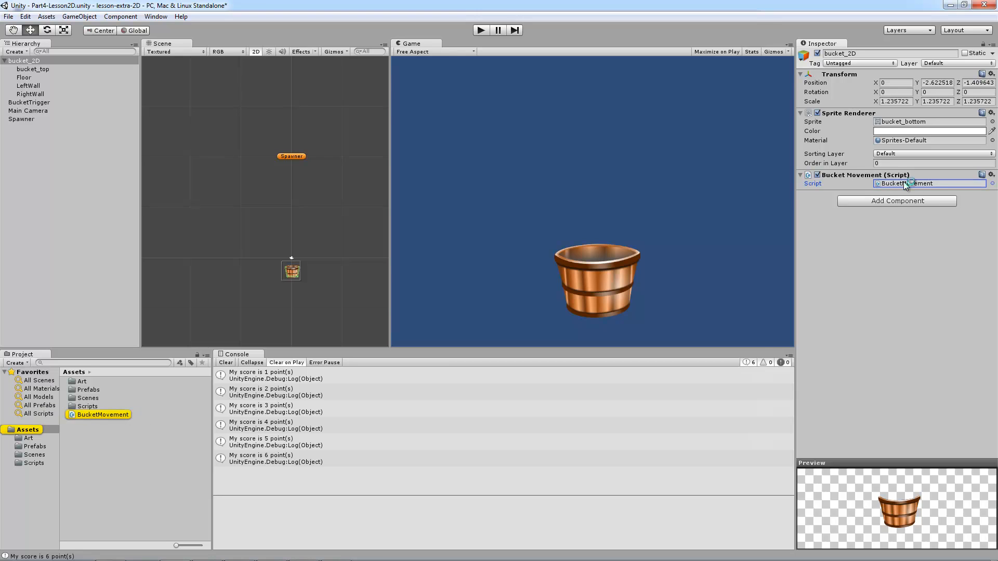
click(397, 203)
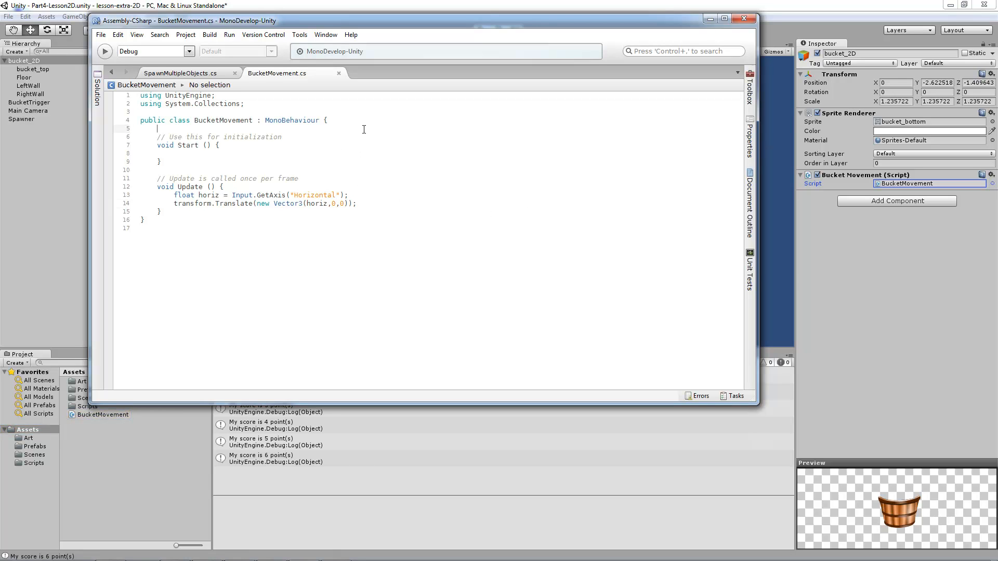
key(Return)
key(Return)
key(Up)
text(pub)
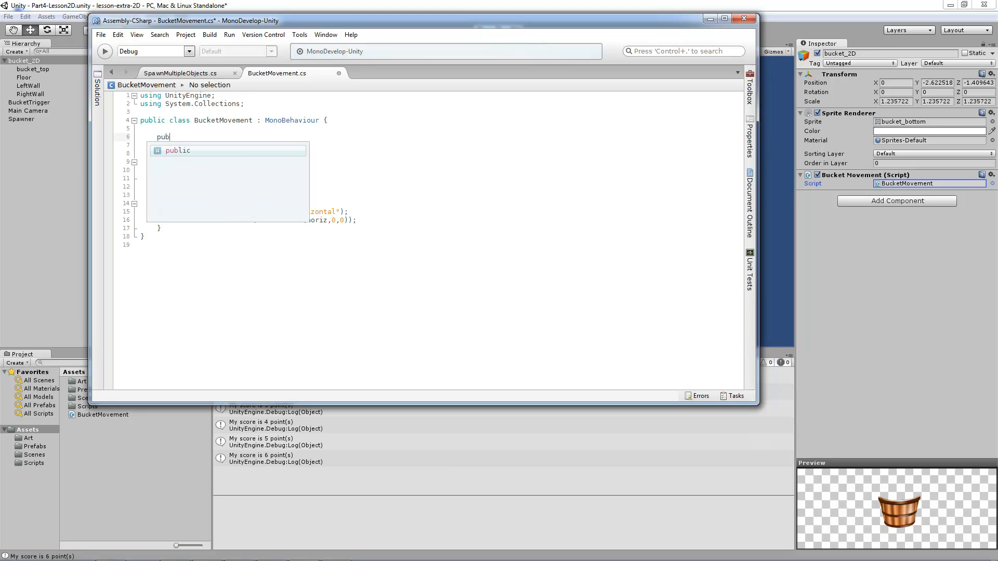
text(lic float moveSpeed = 0.5f;)
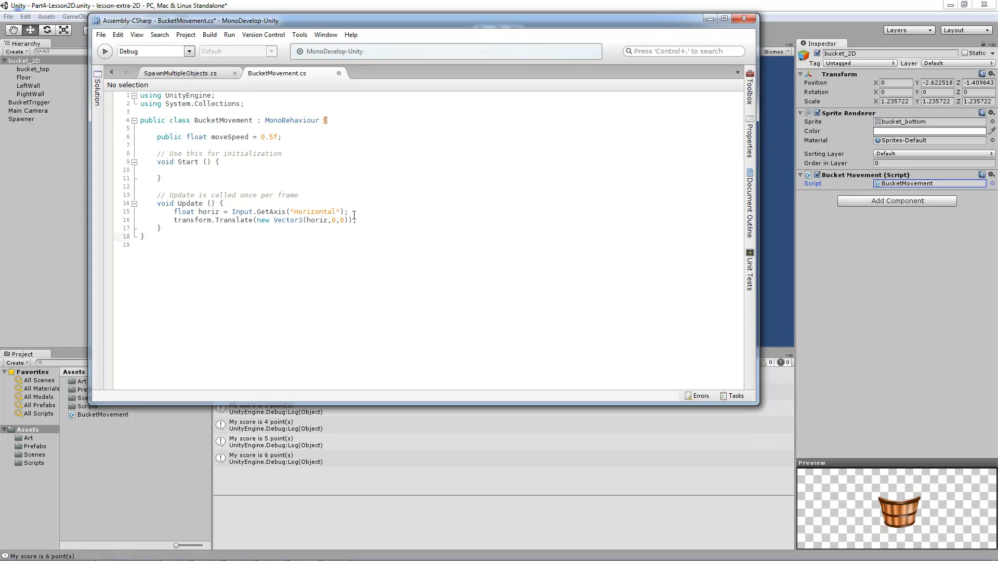
Multiply horiz by moveSpeed in the Vector3 of the Translate call and save the script
click(356, 212)
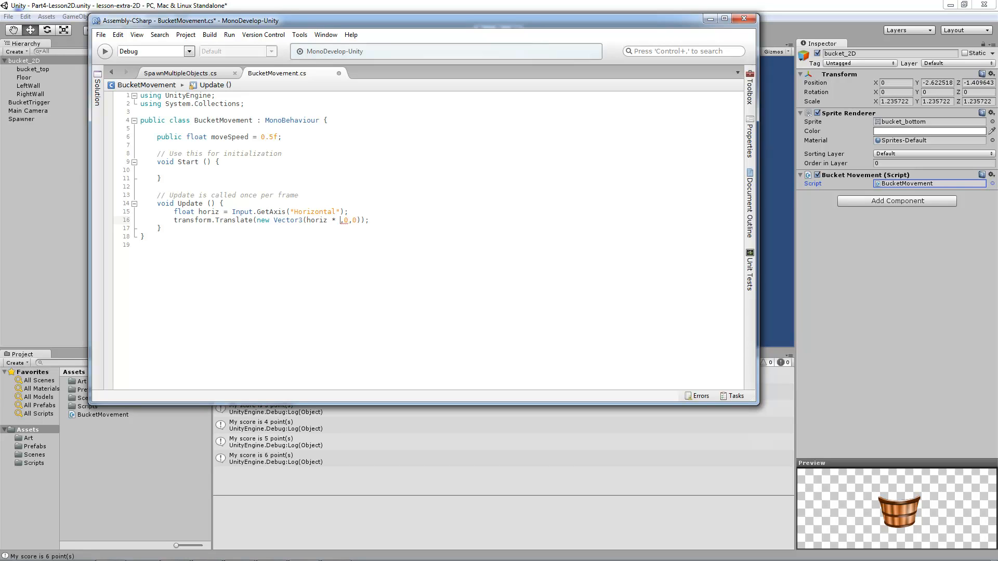
text(moveSpeed)
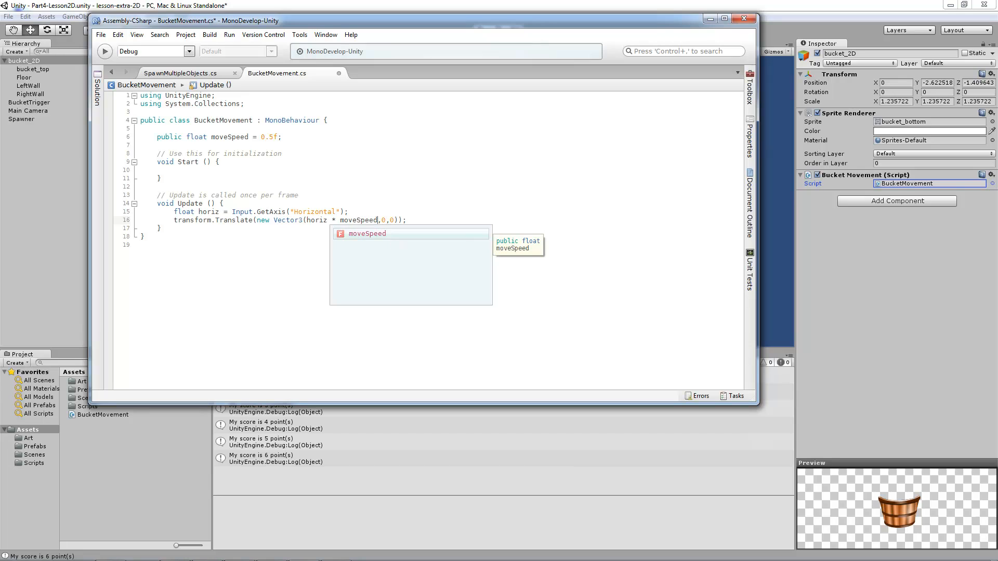
key(Return)
key(Down)
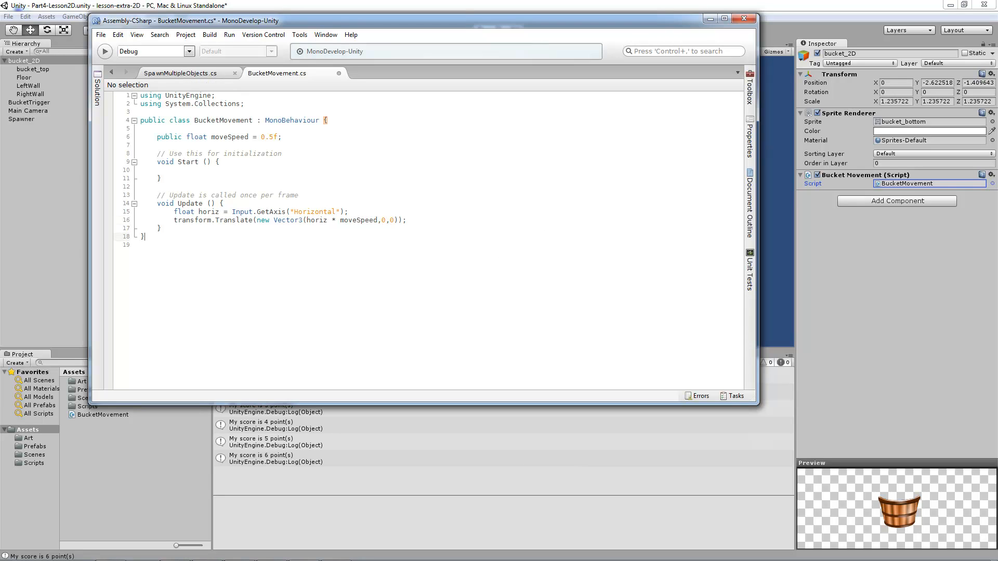
Switch back to Unity, select bucket_2D and play-test the bucket's horizontal movement with the default Move Speed
click(36, 220)
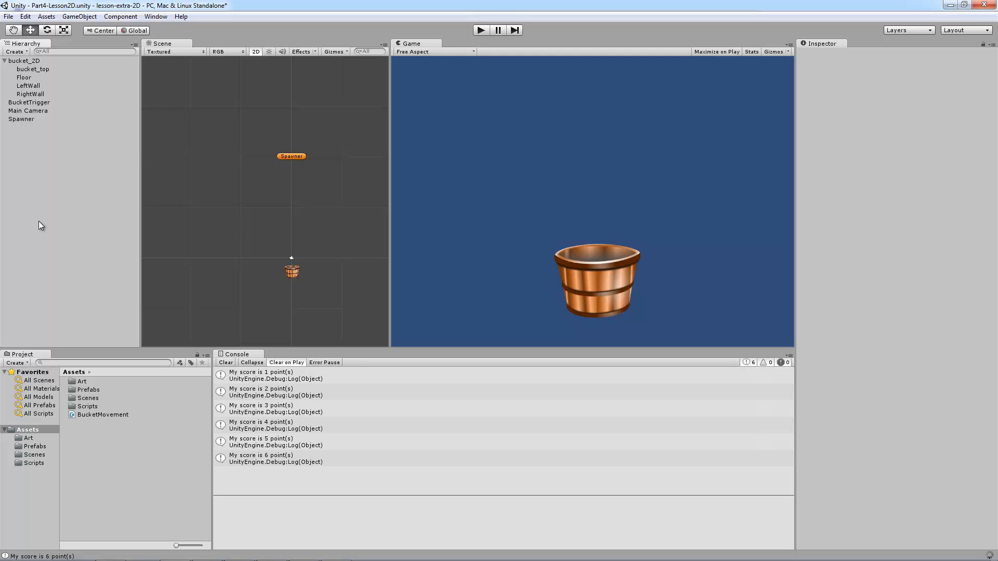
click(42, 62)
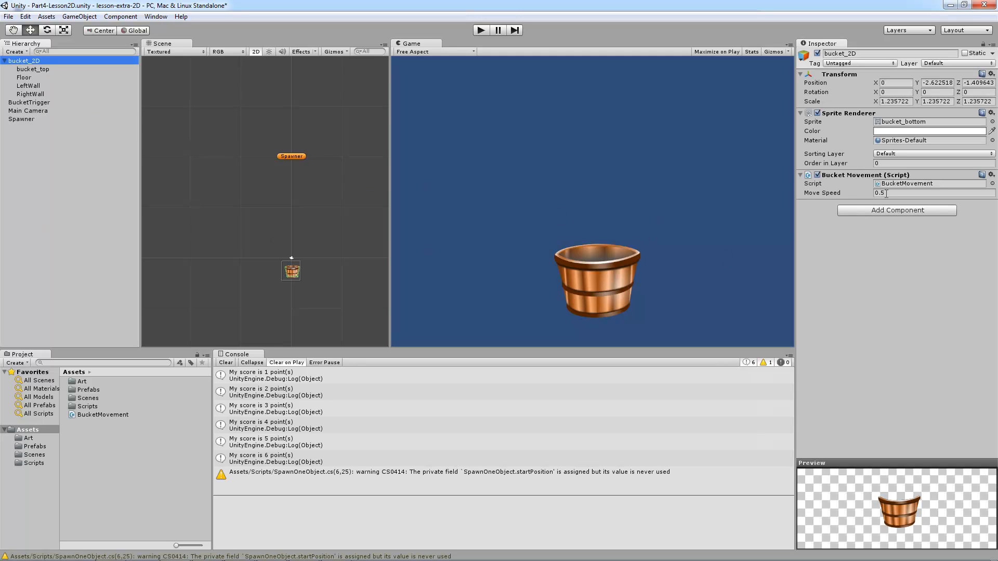
click(480, 30)
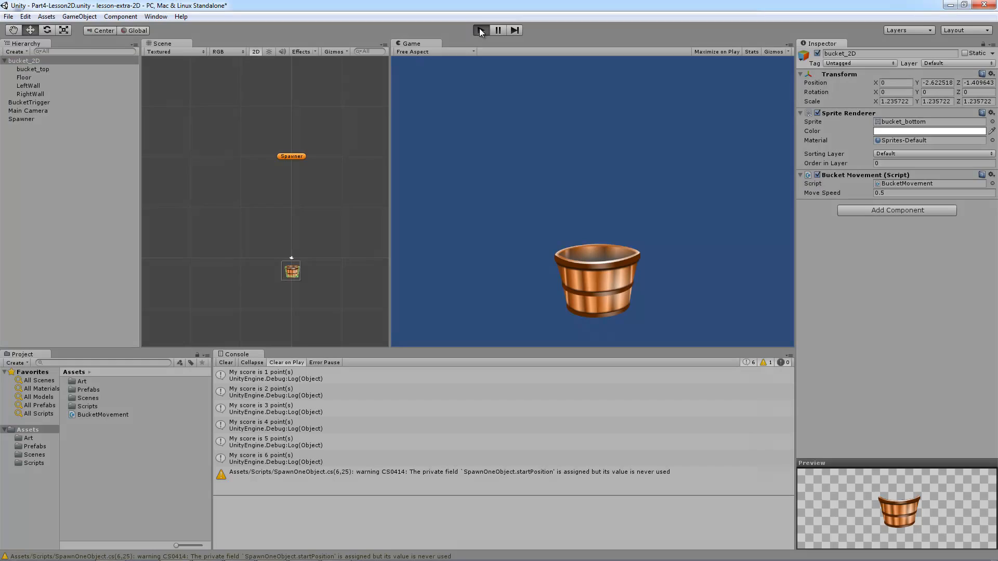
key(Left)
key(Right)
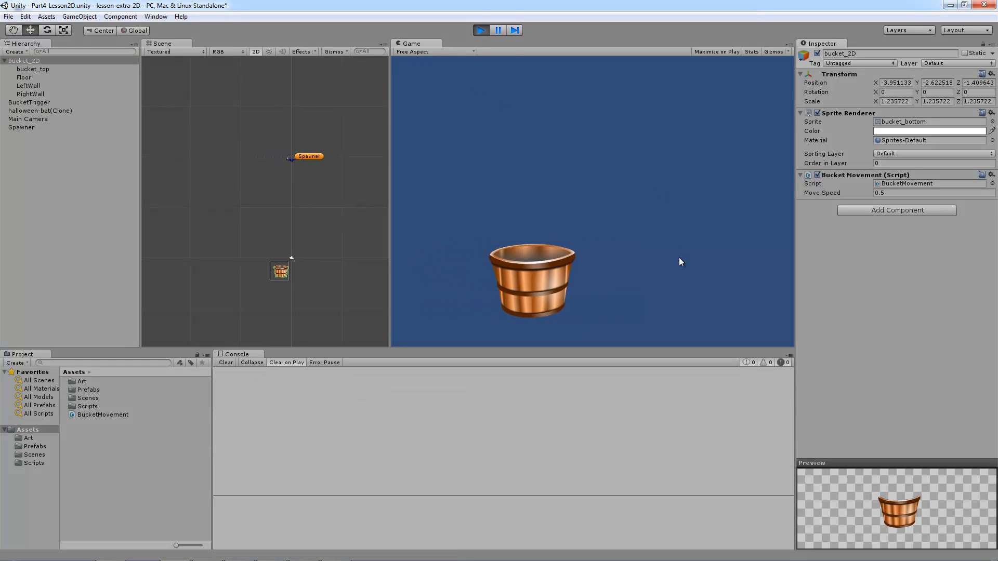
key(Left)
key(Right)
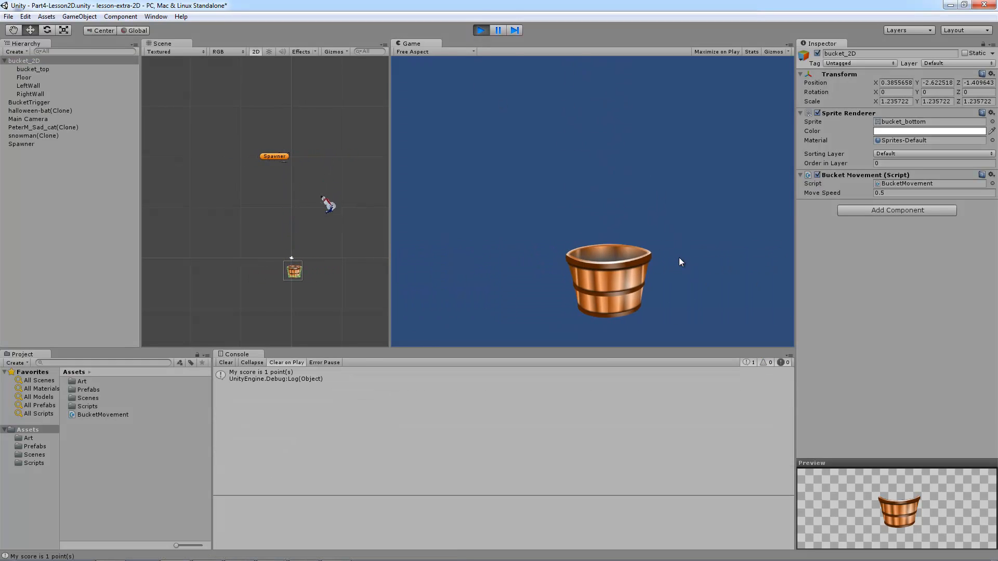
key(Right)
key(Left)
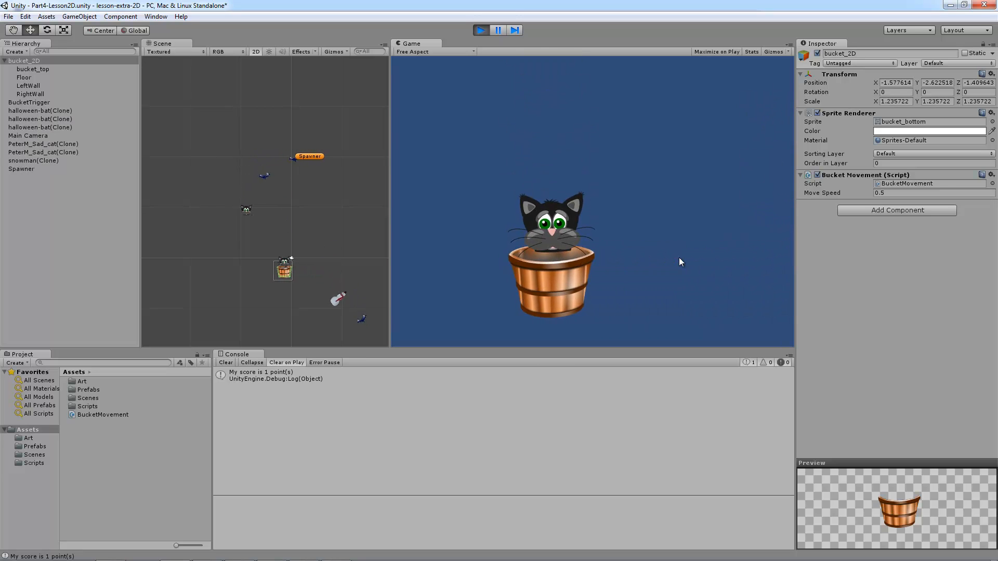
key(Right)
key(Left)
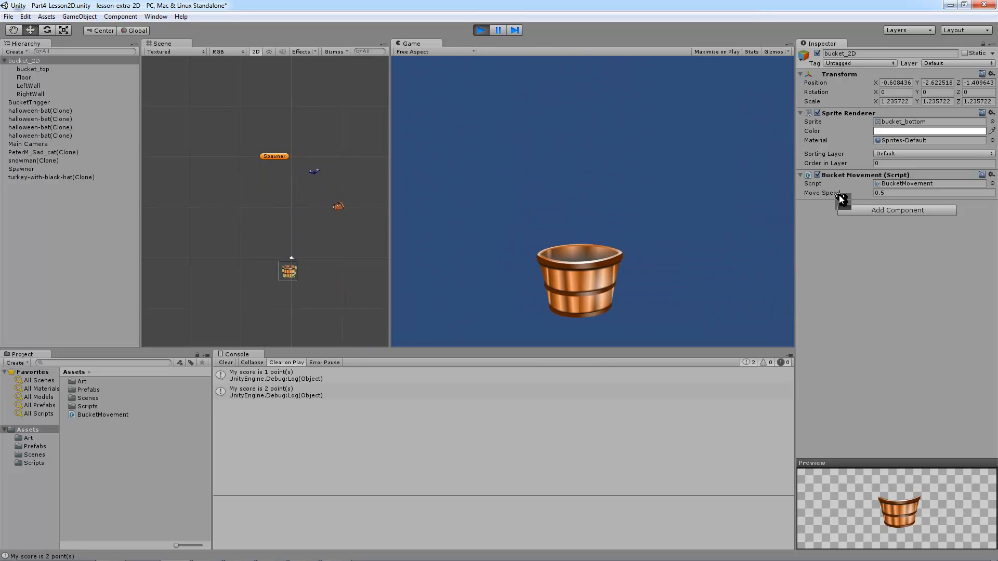
Lower bucket_2D's Move Speed to 0.13 while the game runs and test moving the bucket in both directions
drag(839, 197, 830, 195)
key(Left)
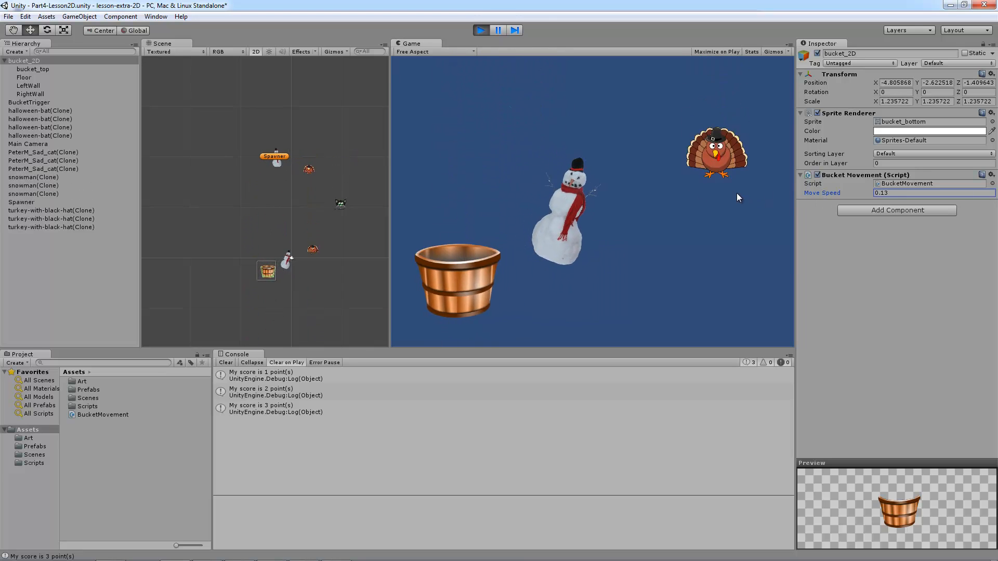
key(Right)
key(Right)
key(Left)
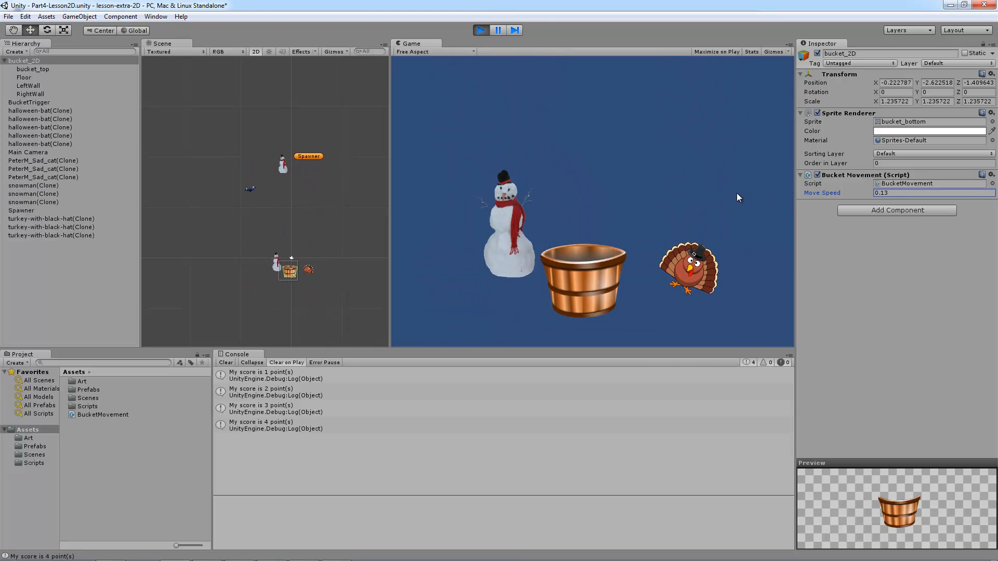
key(Right)
key(Left)
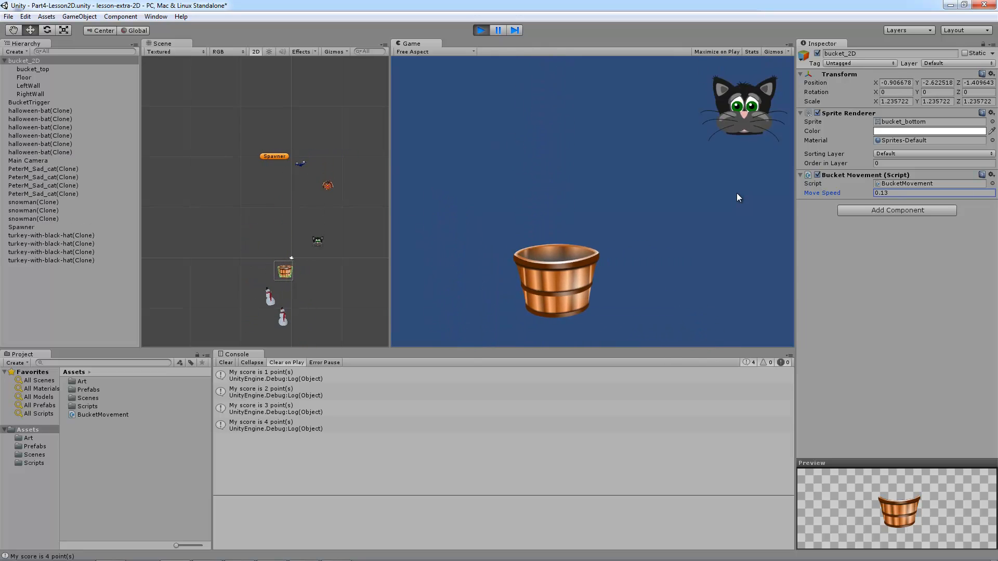
Set bucket_2D's Move Speed to 1 in play mode and test the bucket's movement both ways
click(831, 194)
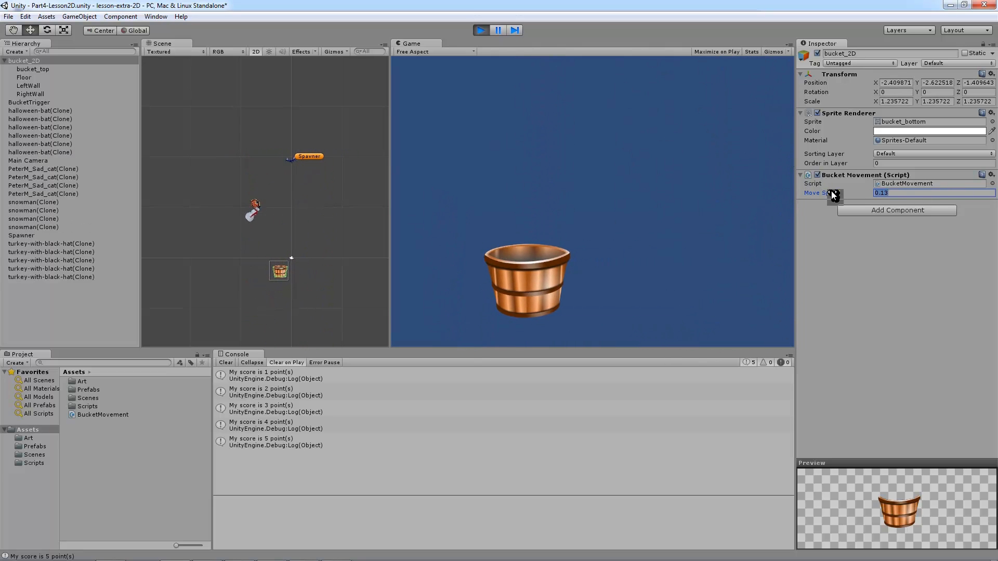
text(1)
click(713, 223)
key(Right)
key(Left)
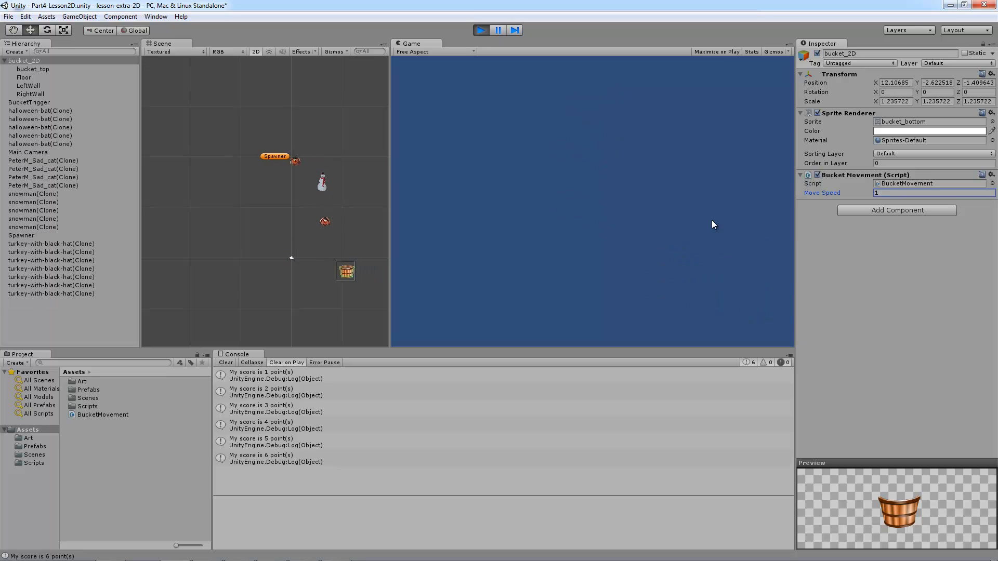
key(Right)
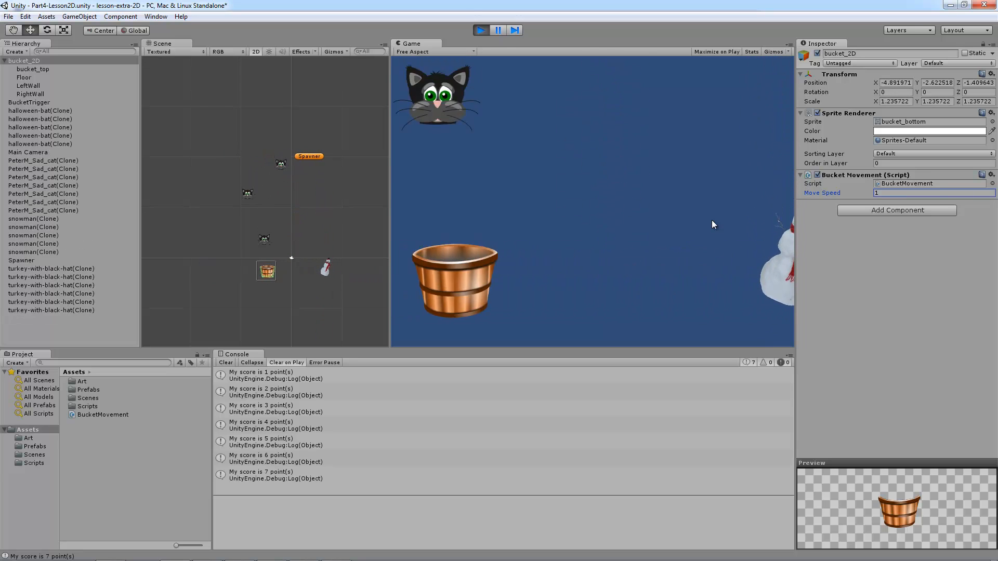
Set Move Speed to 0.5 in the running game and try catching objects in both horizontal directions
click(882, 193)
text(.5)
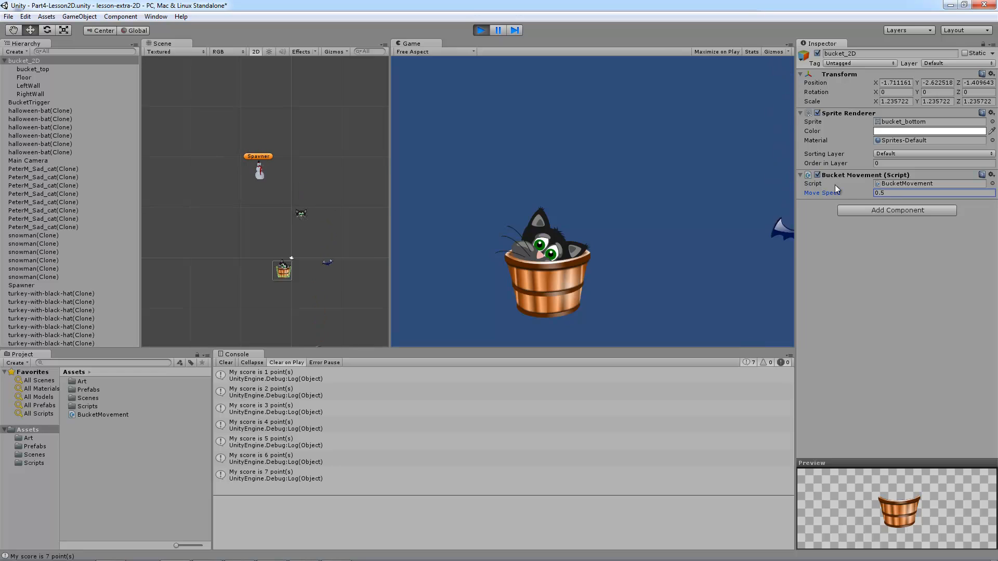
click(721, 193)
key(Right)
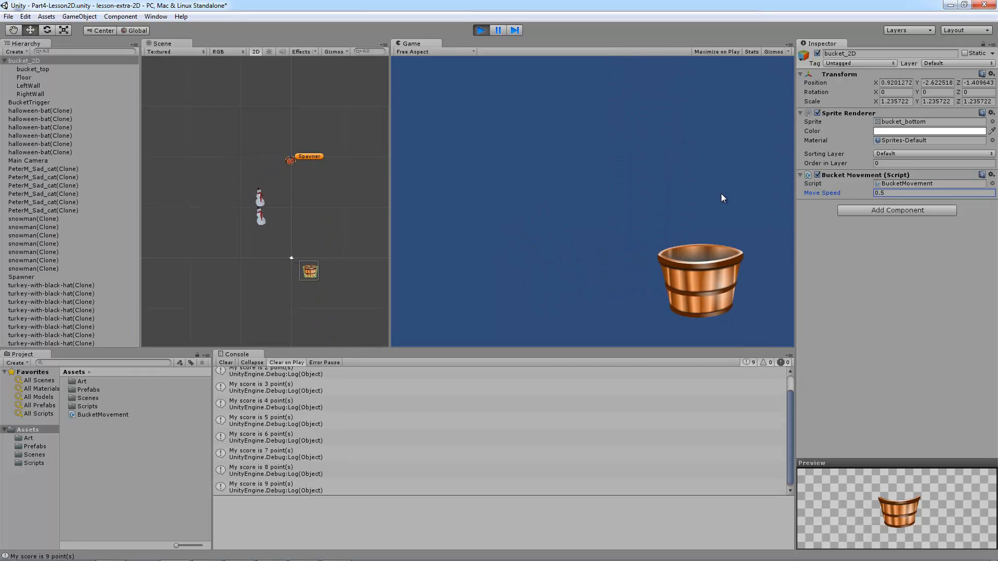
key(Left)
key(Left)
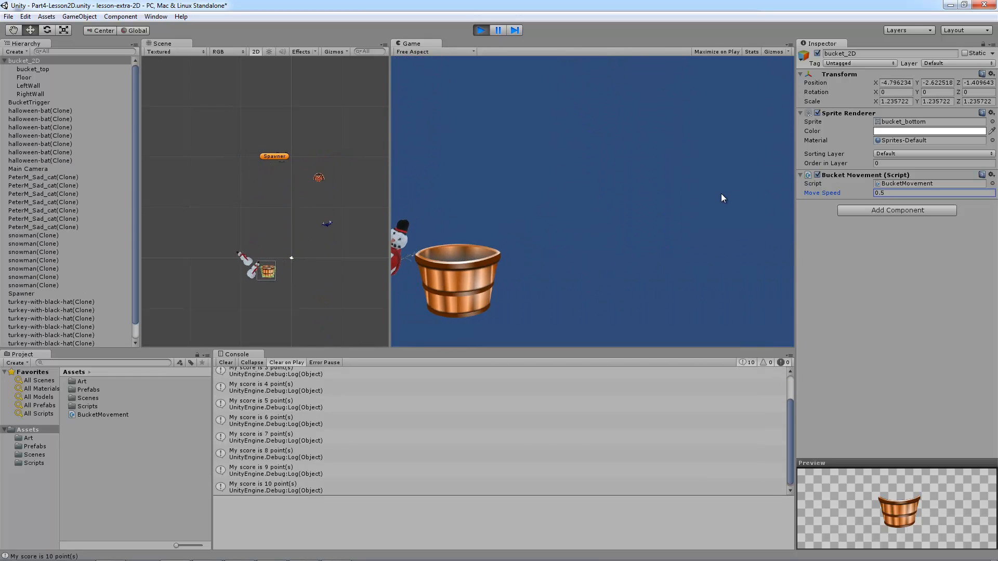
Set Move Speed to 0.25 during play and test the bucket's movement in both horizontal directions
click(908, 193)
text(0.25)
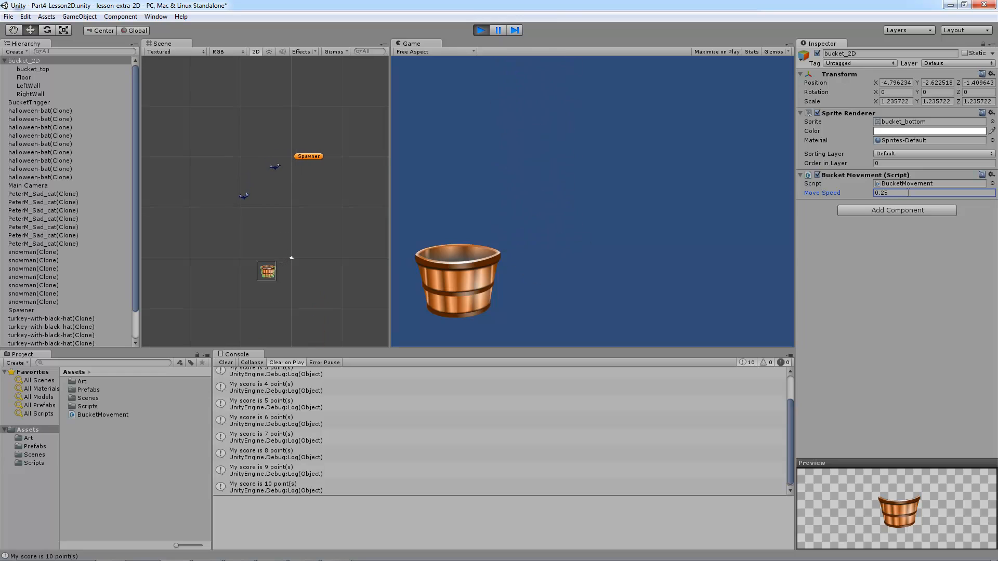
key(Right)
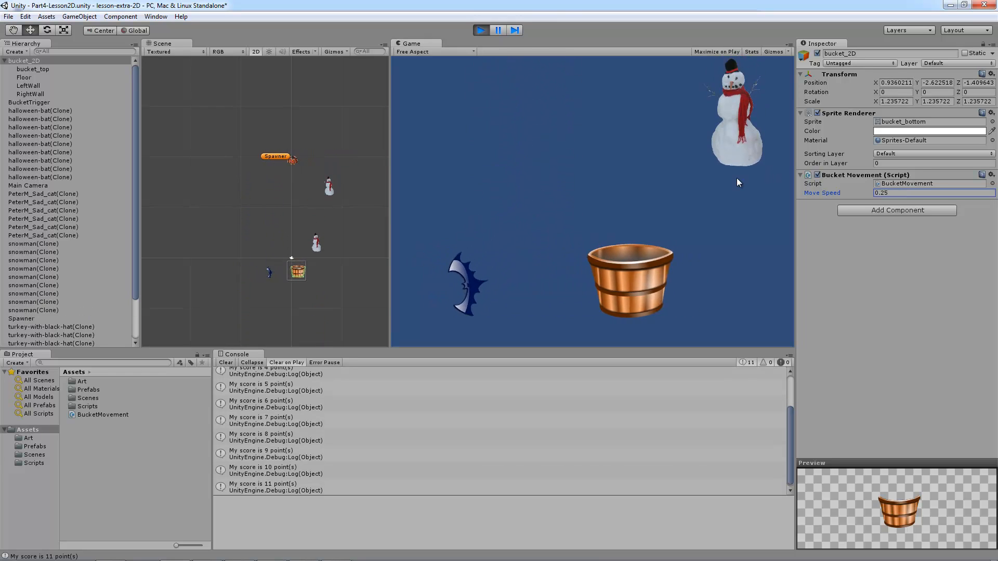
key(Left)
key(Right)
key(Right)
key(Left)
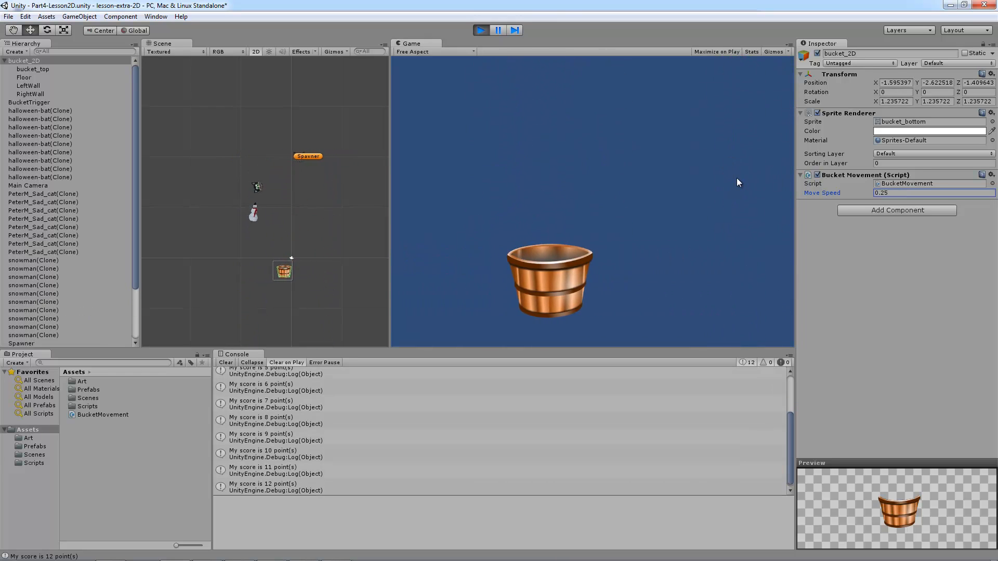
Play-test the bucket at Move Speed 0.25, steering it both ways to catch falling objects, and select its Move Speed value for copying
key(Right)
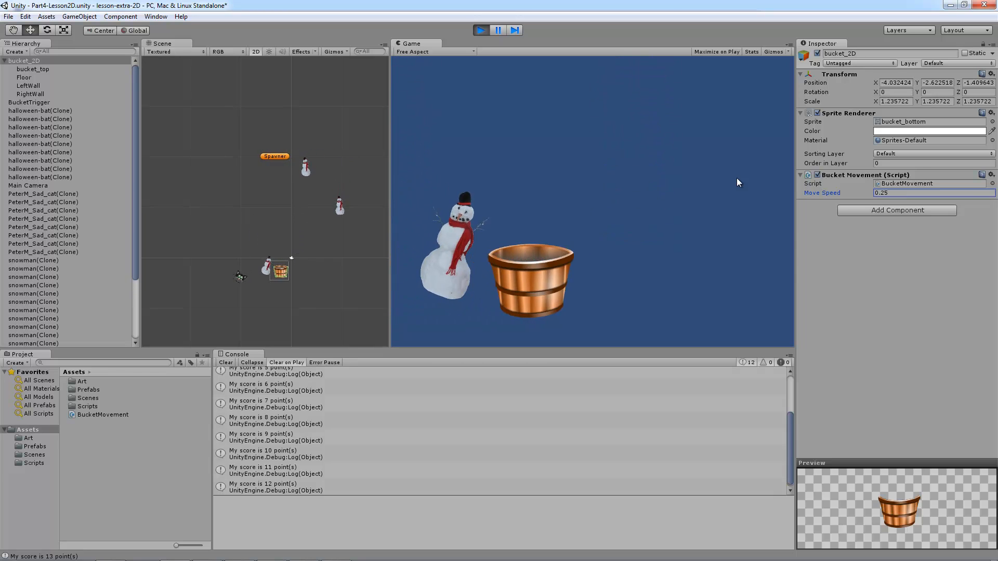
key(Left)
key(Right)
key(Left)
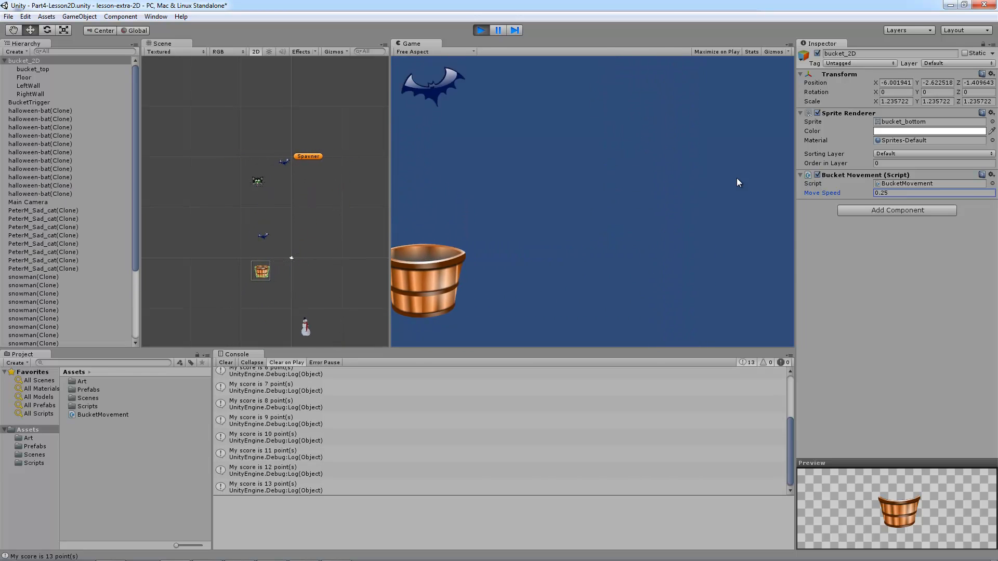
key(Right)
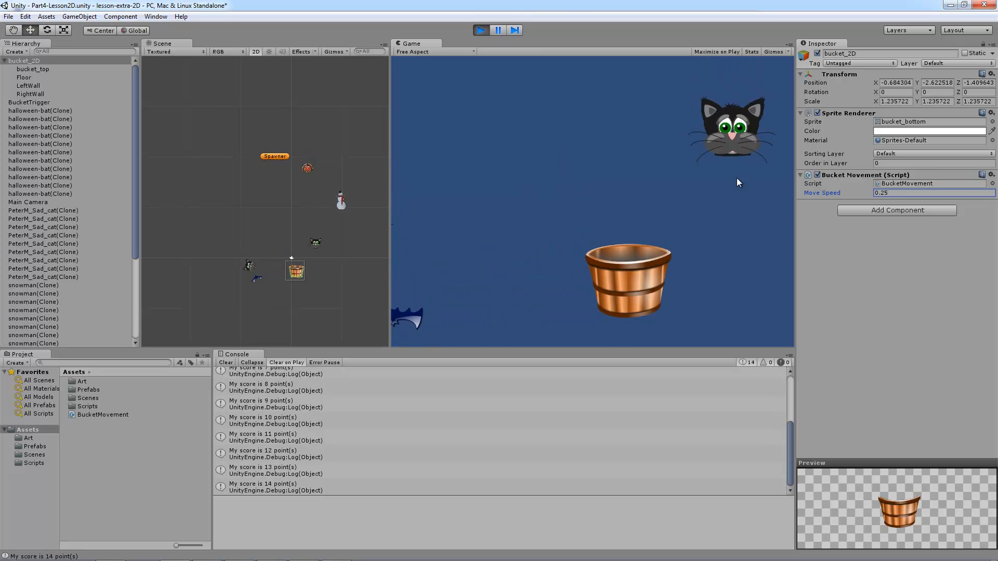
key(Left)
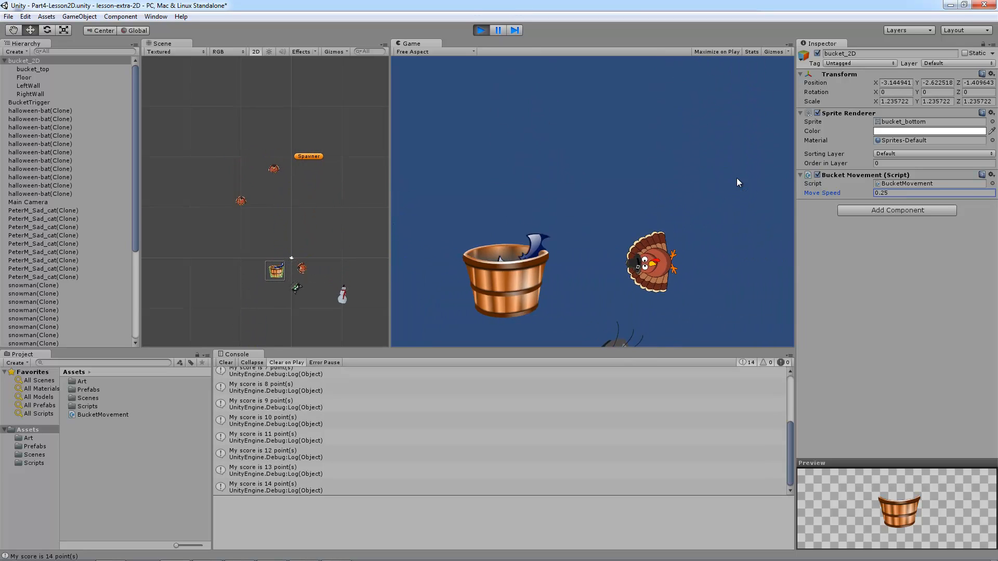
key(Right)
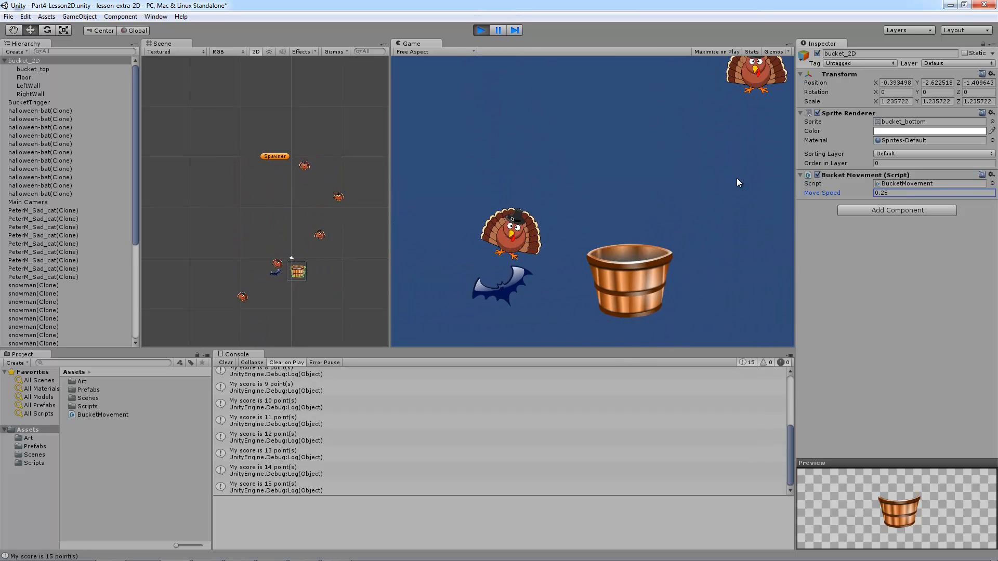
key(Left)
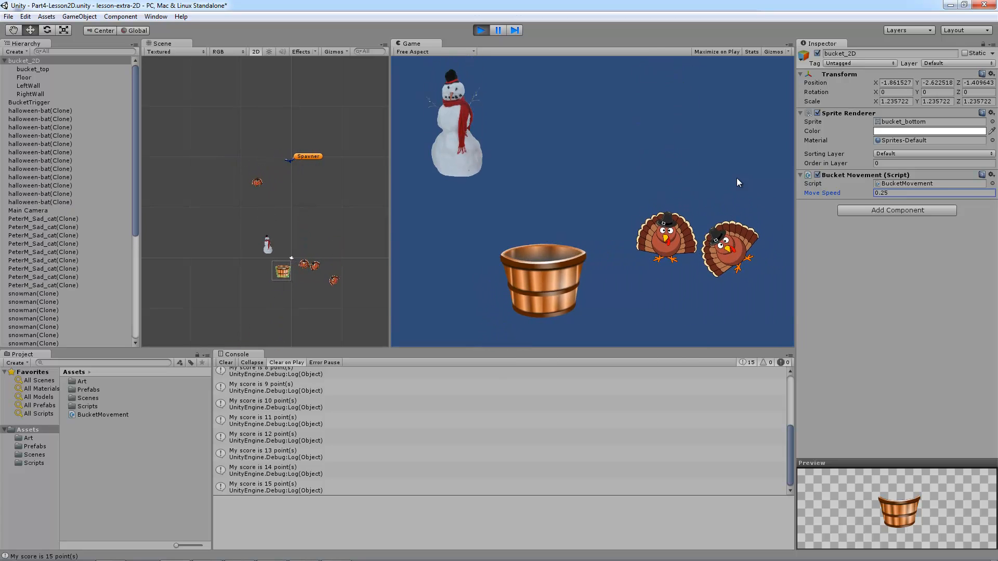
key(Right)
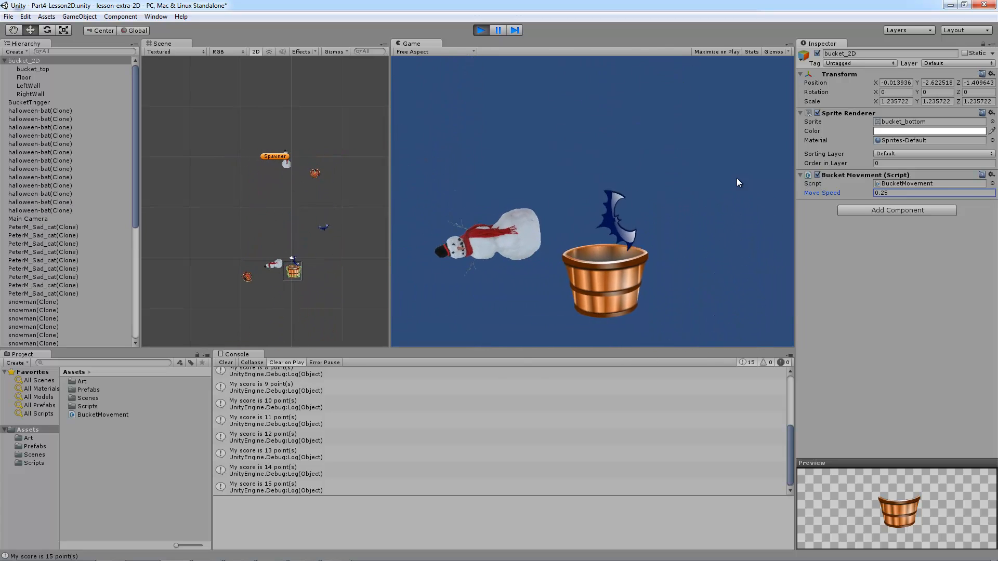
key(Left)
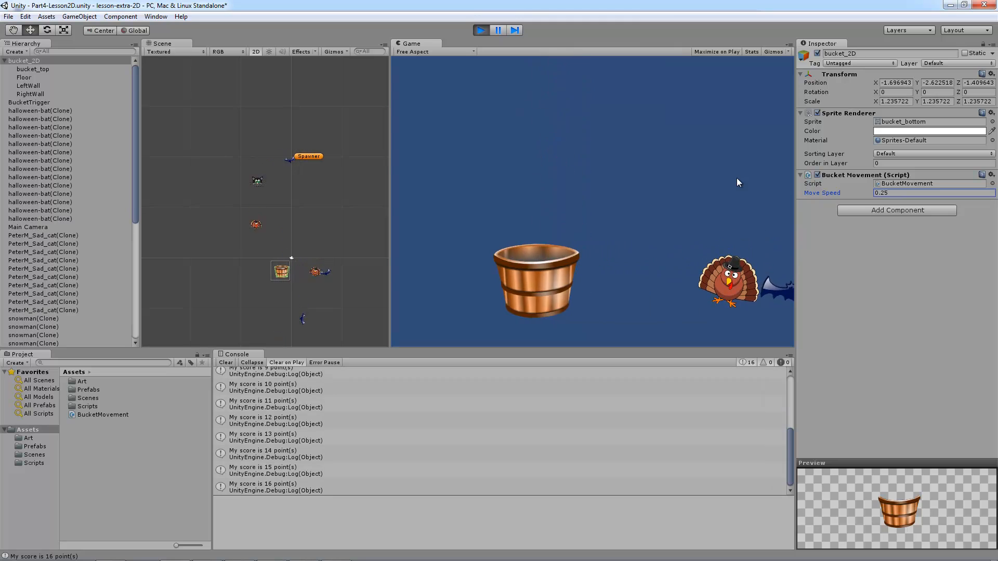
key(Right)
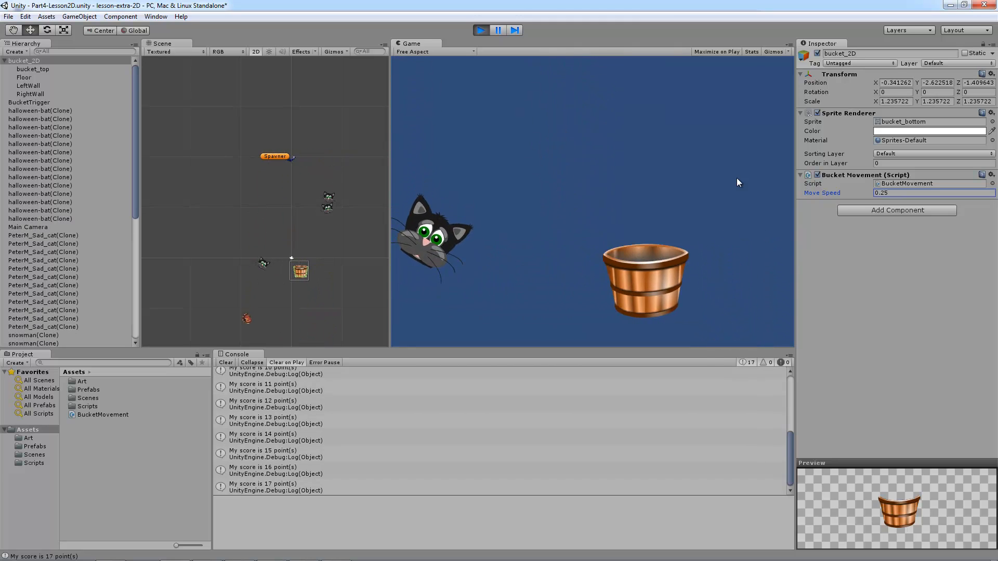
key(Left)
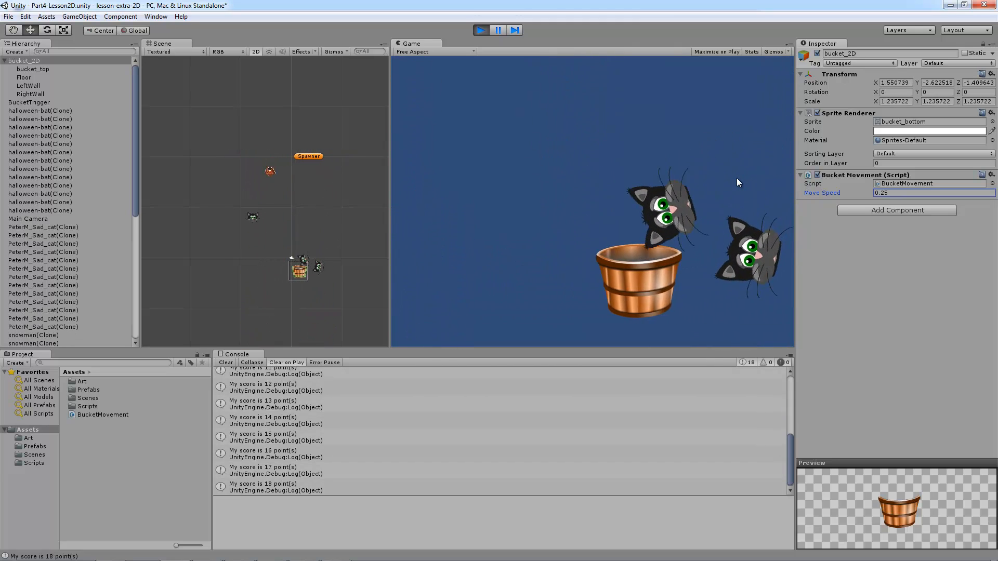
key(Right)
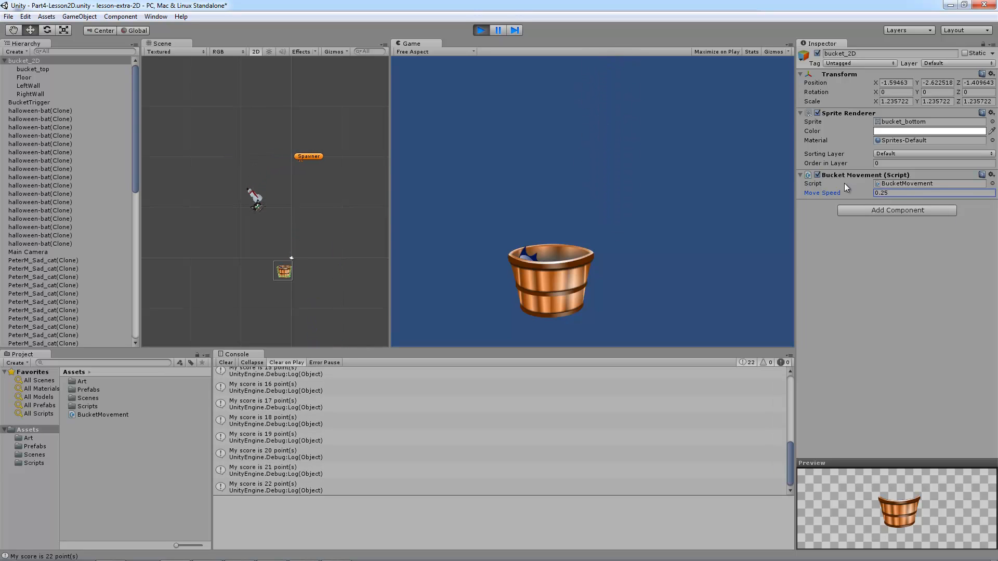
click(899, 192)
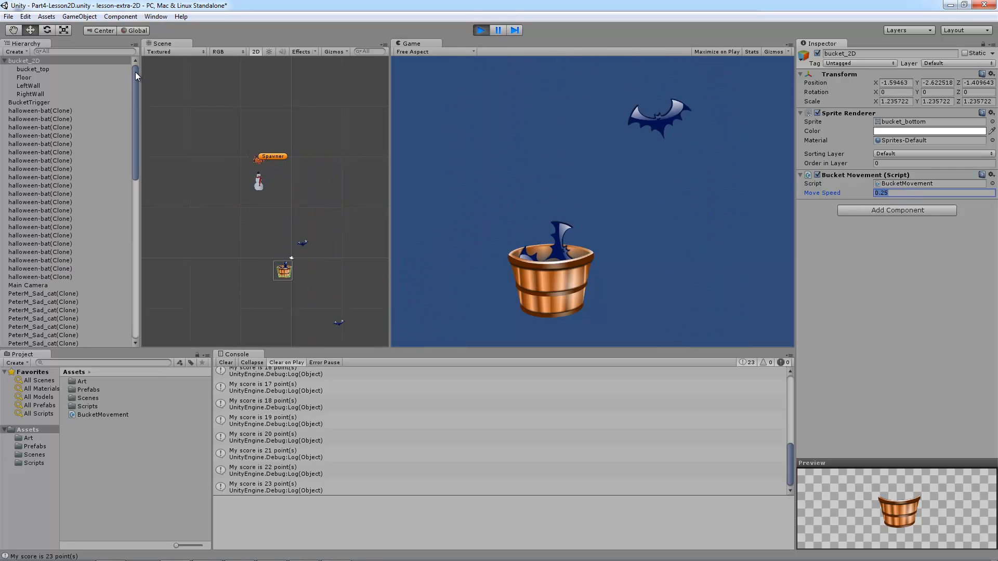
Select a turkey-with-black-hat clone in the Hierarchy and frame it in the Scene view to check how far it has fallen
drag(136, 72, 148, 41)
scroll(86, 225, down, 15)
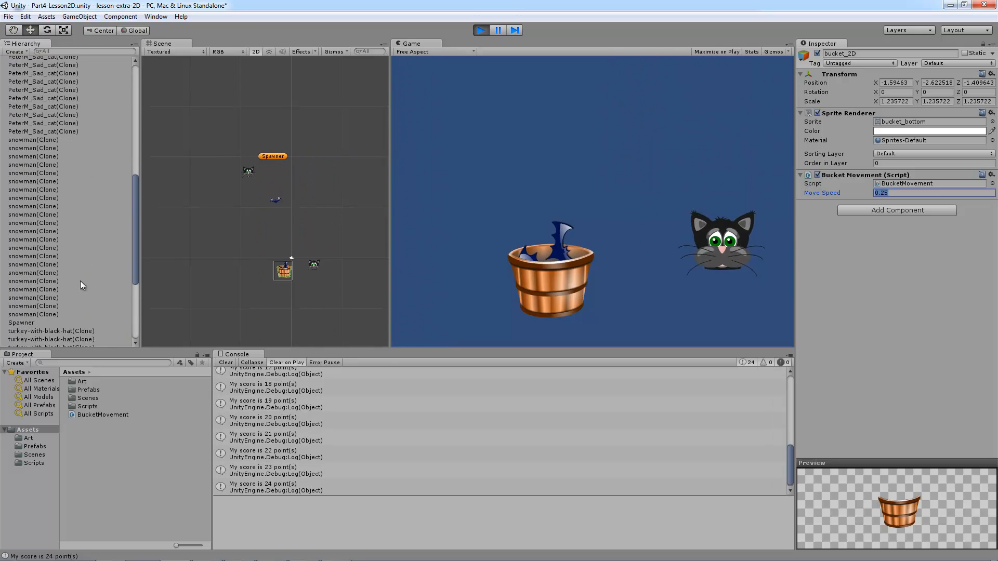
click(64, 318)
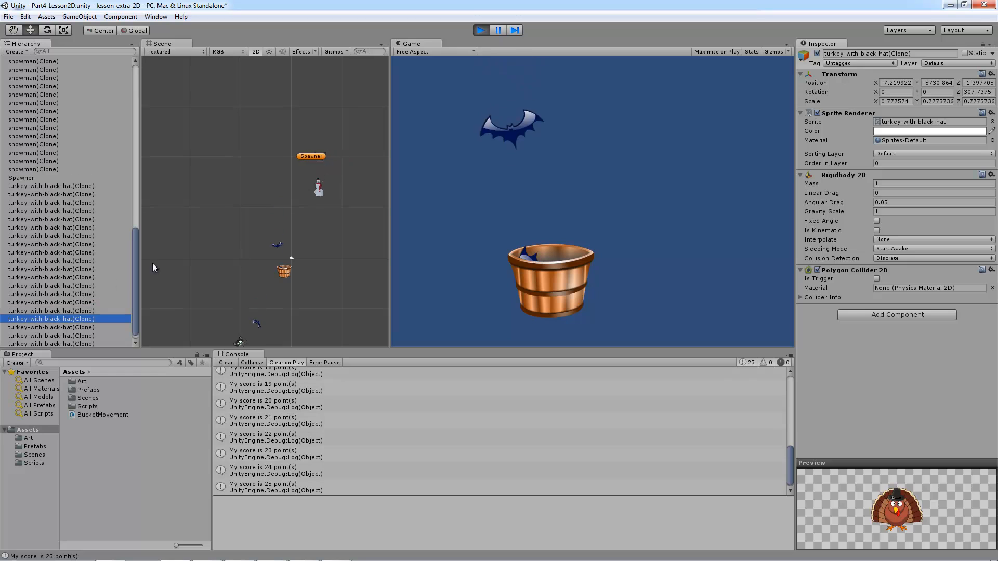
key(f)
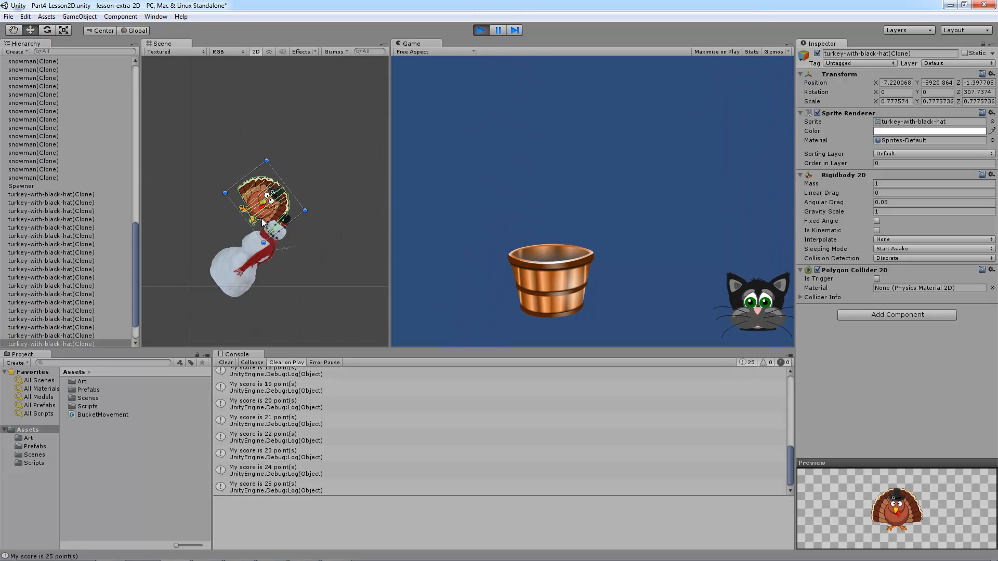
scroll(261, 218, down, 8)
scroll(252, 221, down, 10)
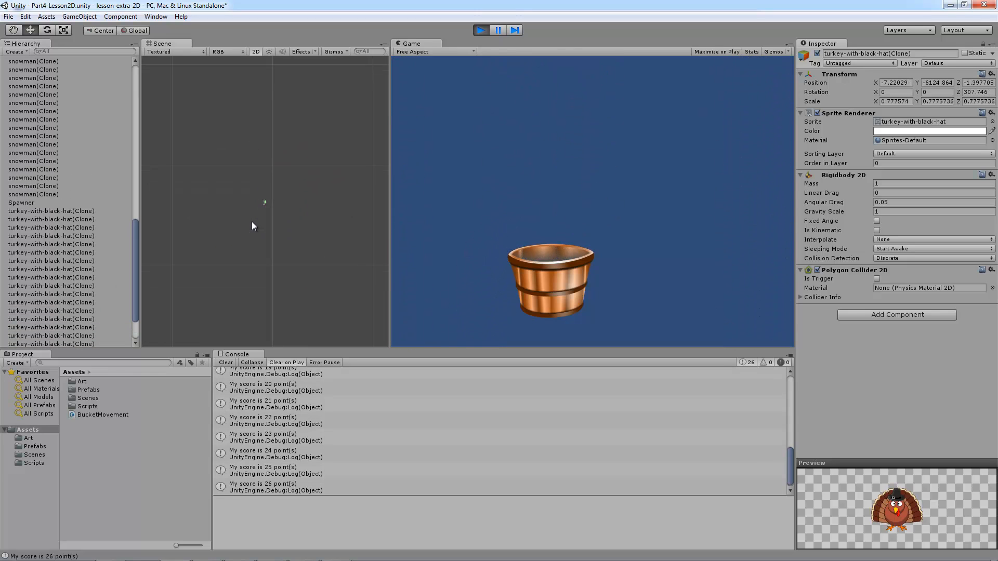
Select all objects in the running scene to inspect the spread of fallen clones, and clear the selection
click(96, 214)
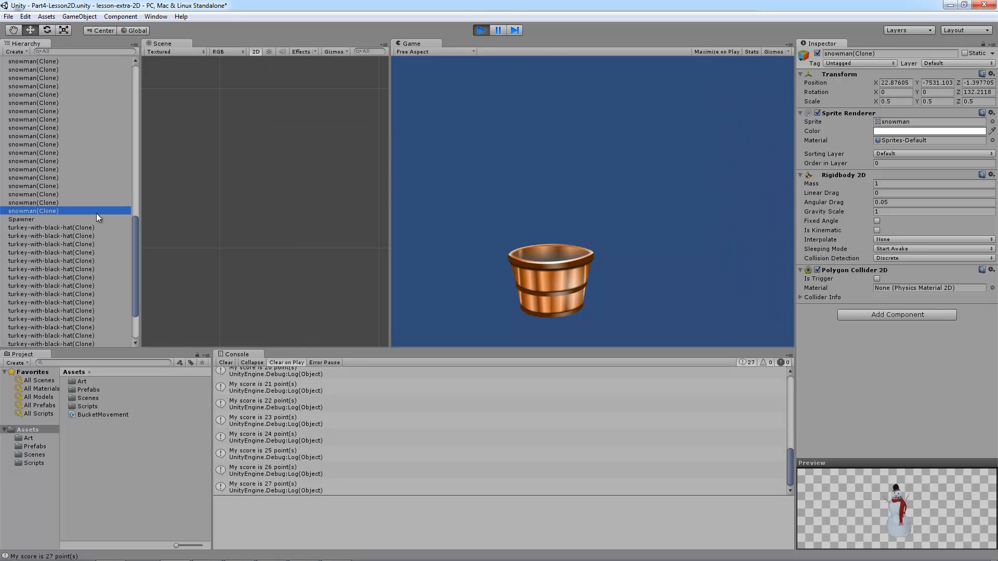
key(ctrl+a)
scroll(276, 218, down, 10)
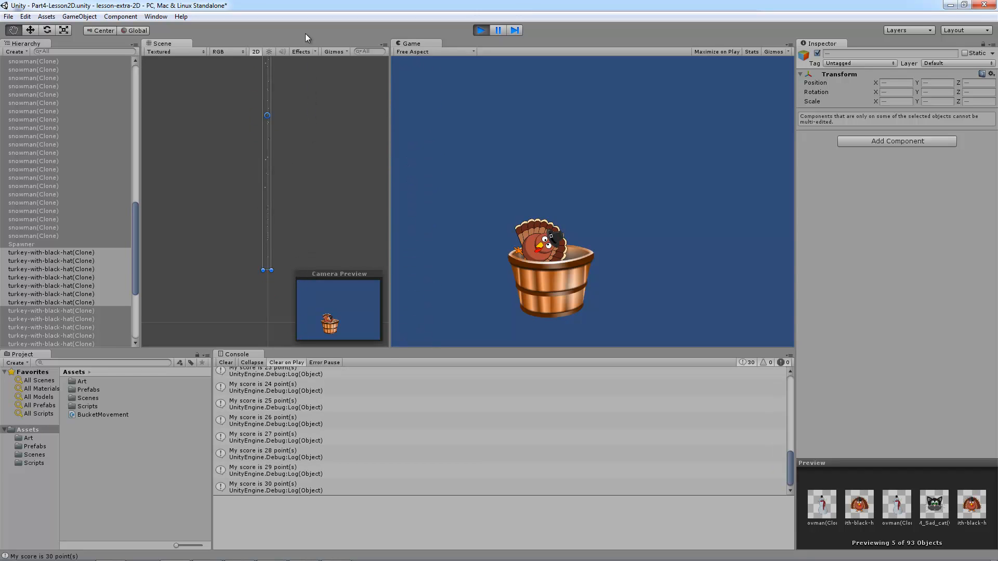
click(186, 198)
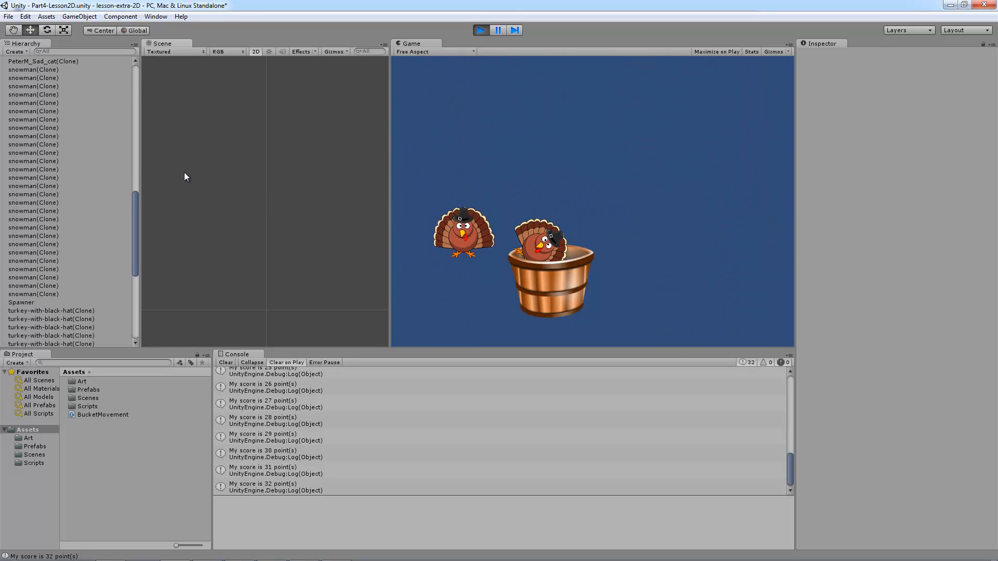
Stop play mode and set bucket_2D's Move Speed to 0.25
click(480, 31)
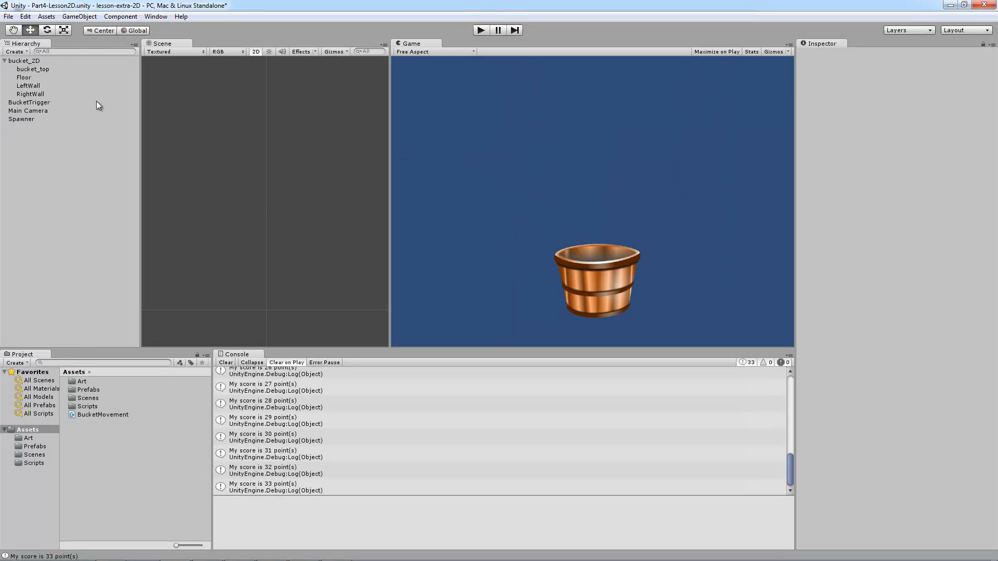
click(31, 62)
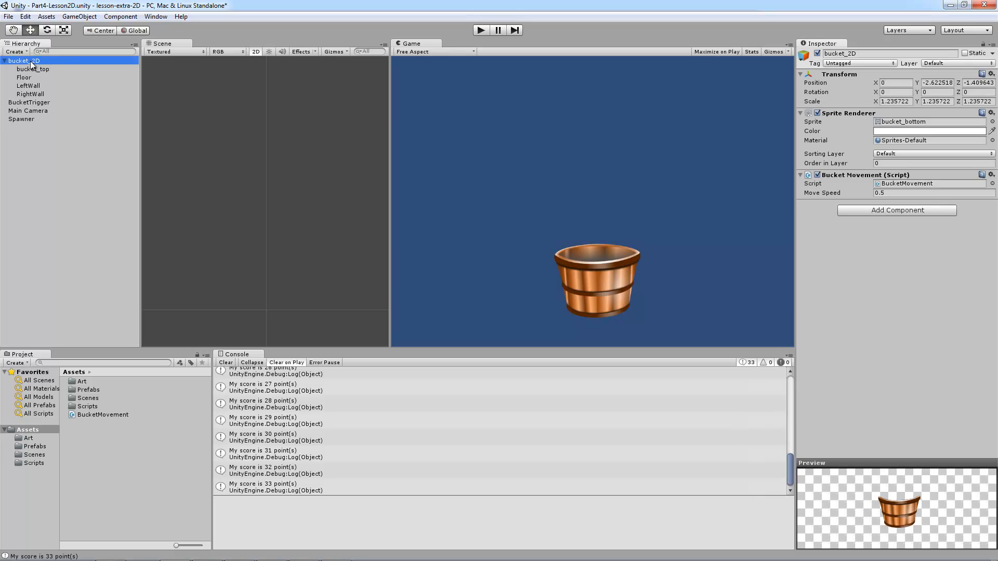
click(908, 193)
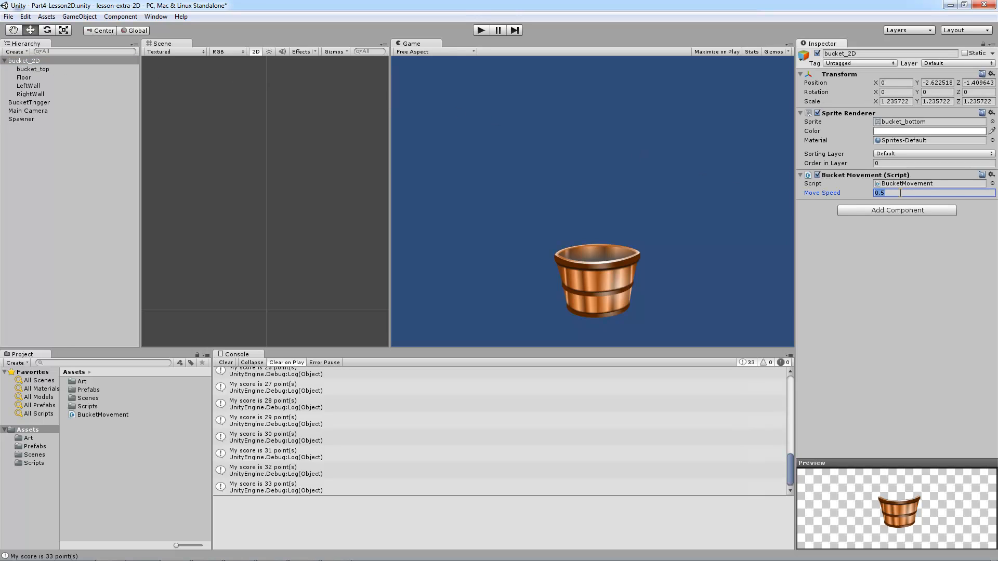
right_click(900, 193)
click(878, 284)
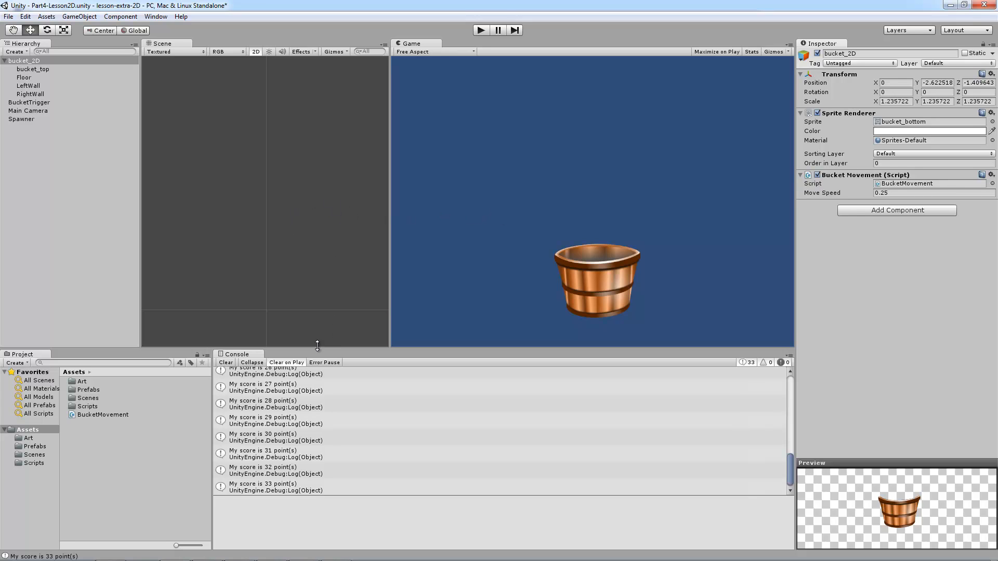
Shrink the Console area to enlarge the Scene view, and frame bucket_2D there together with the Spawner and the space beneath the bucket
drag(317, 350, 295, 414)
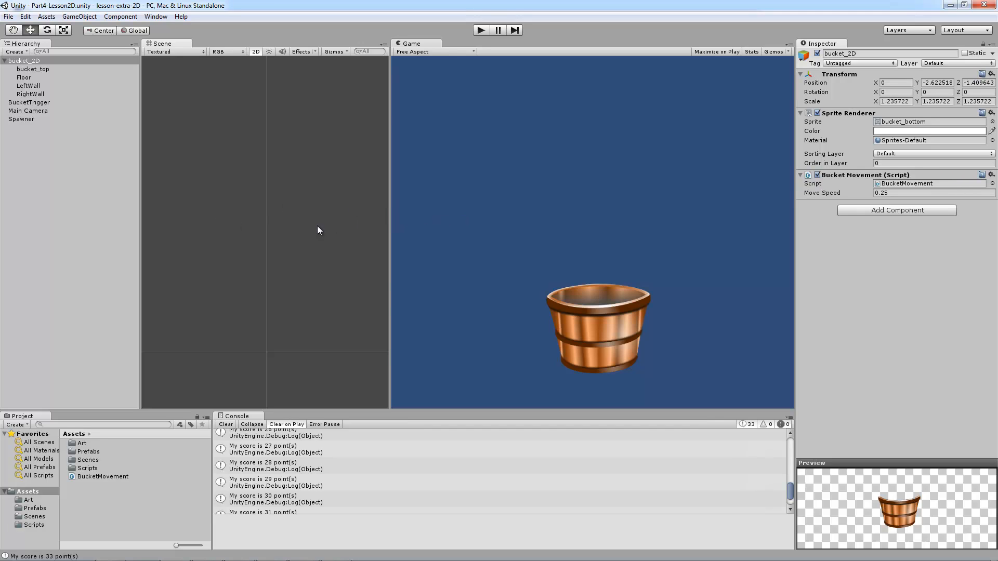
scroll(307, 231, down, 2)
middle_drag(304, 173, 297, 231)
middle_drag(313, 154, 295, 191)
click(33, 62)
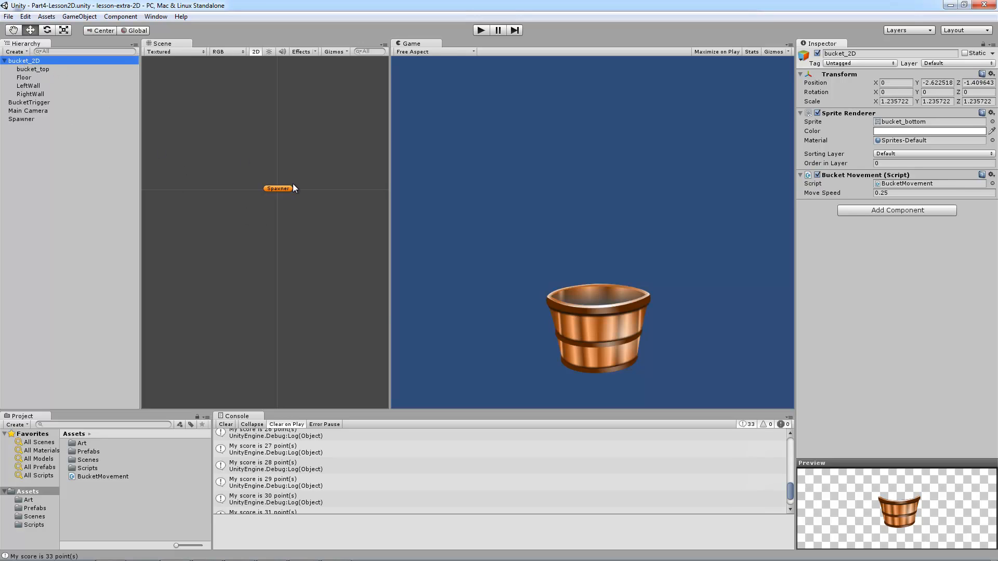
key(f)
scroll(279, 191, up, 5)
middle_drag(292, 196, 306, 280)
scroll(265, 286, down, 1)
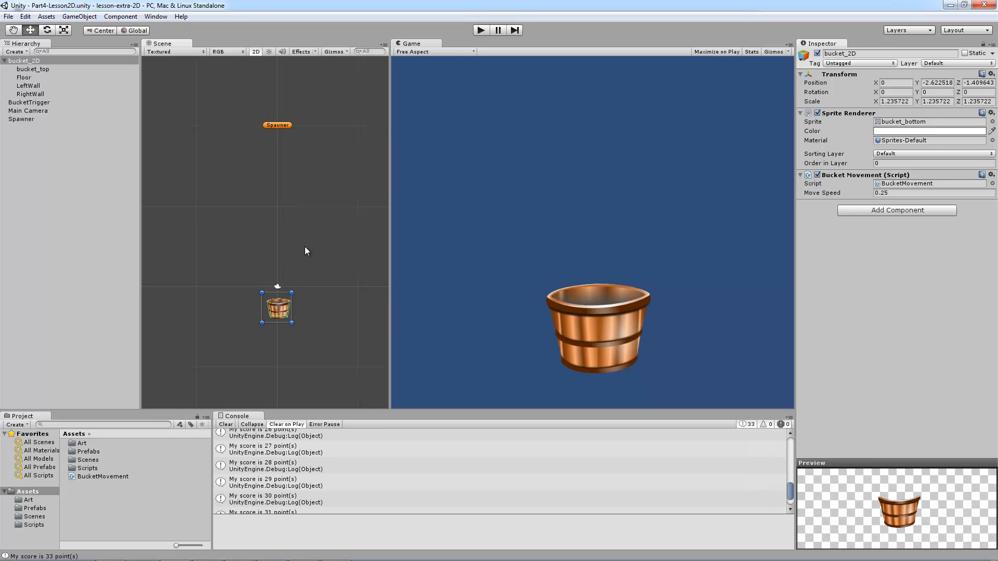
middle_drag(304, 246, 298, 200)
Create an empty game object and name it ObjectDestroyer
click(79, 17)
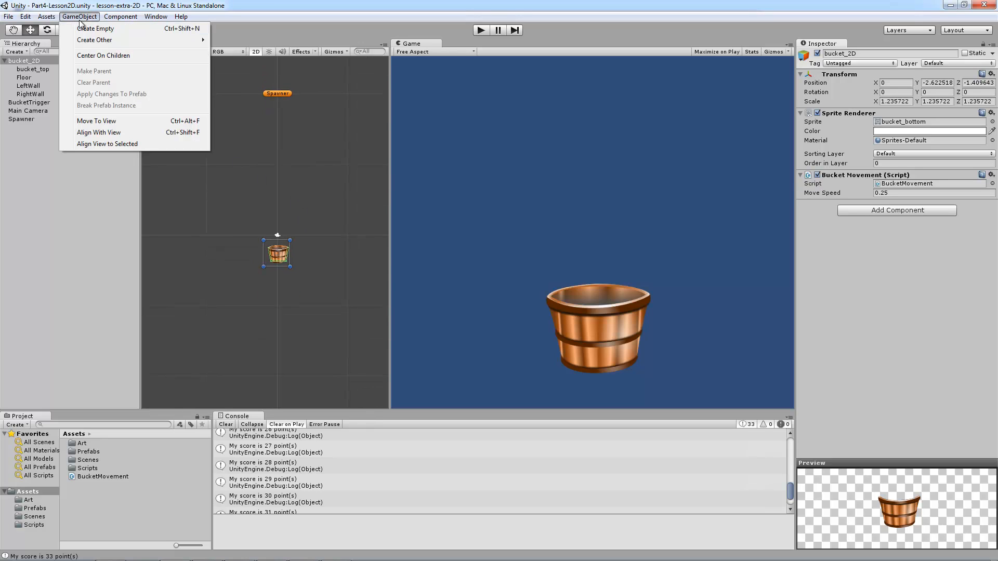
mouse_move(95, 42)
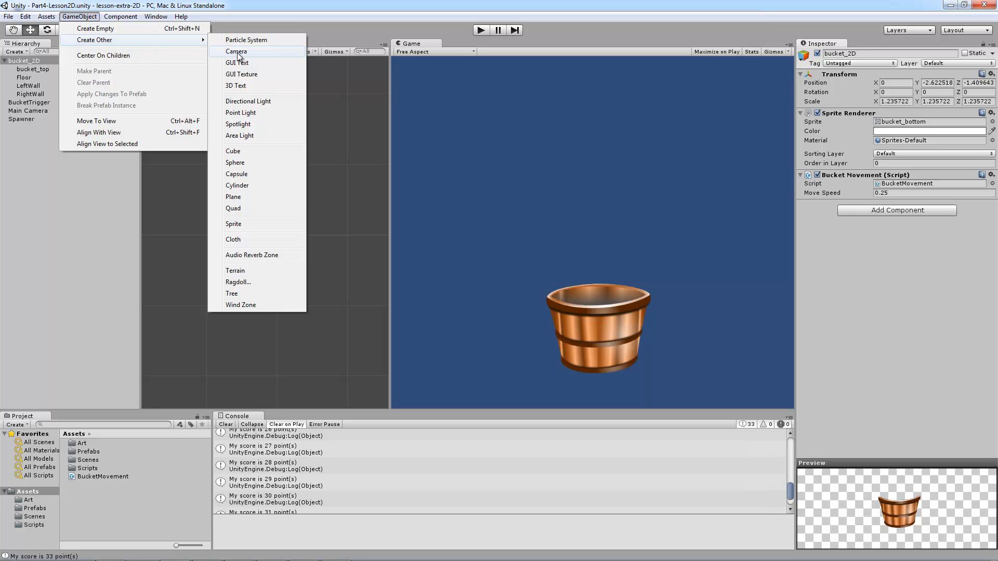
click(118, 29)
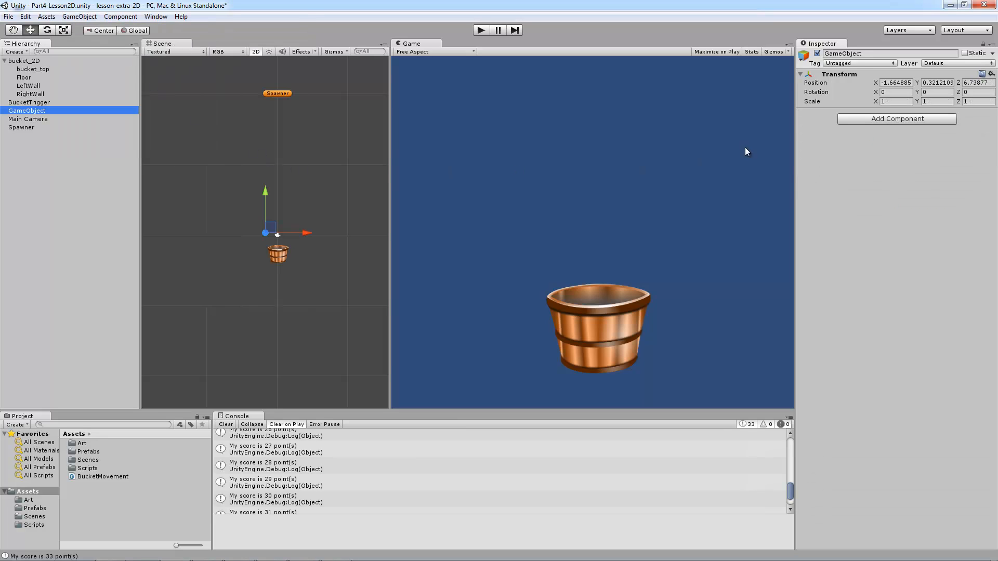
click(901, 53)
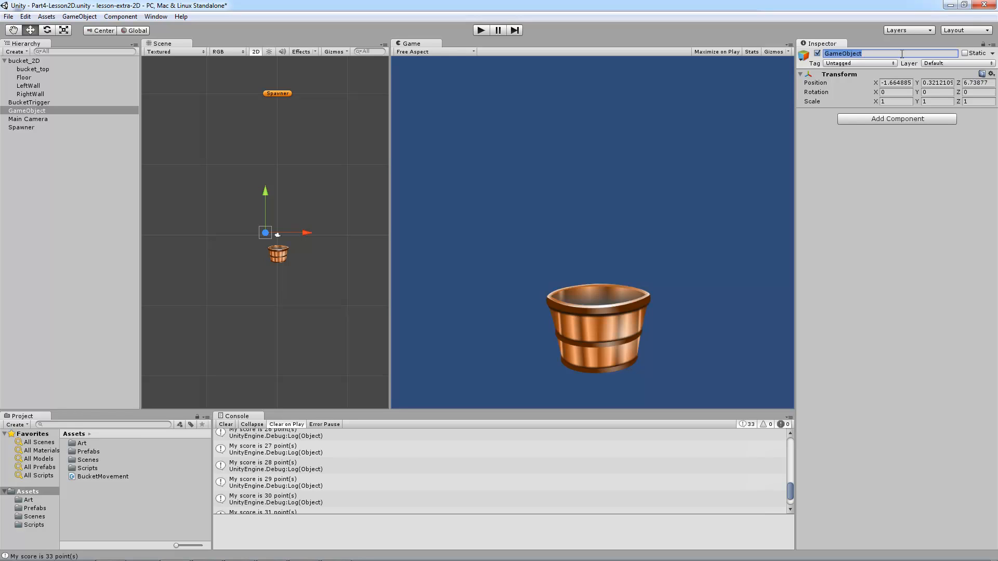
text(ObjectDestroyer)
key(Return)
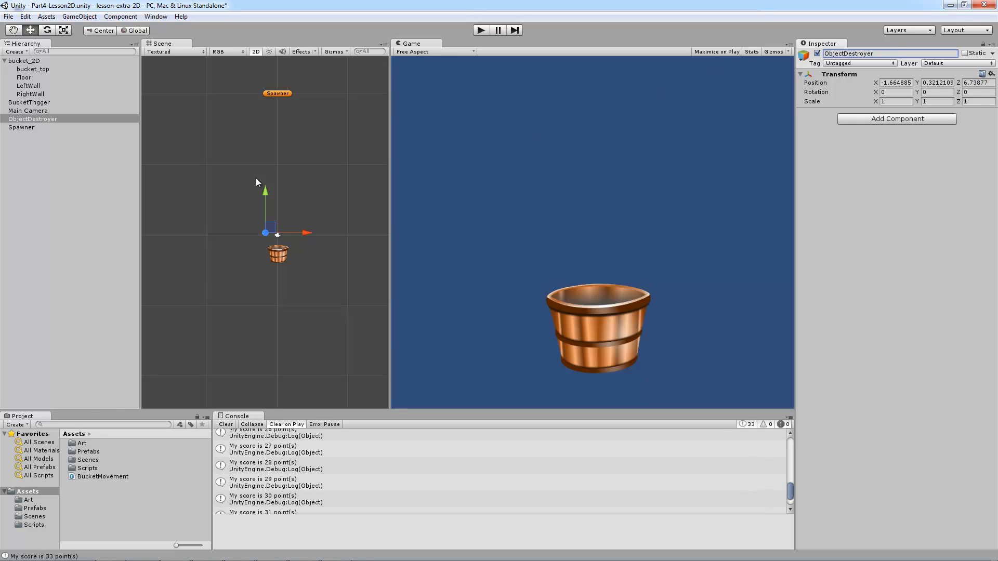
Move ObjectDestroyer below the bucket to about X -0.49, Y -7.49 and add a Box Collider 2D to it
drag(275, 231, 283, 289)
click(882, 121)
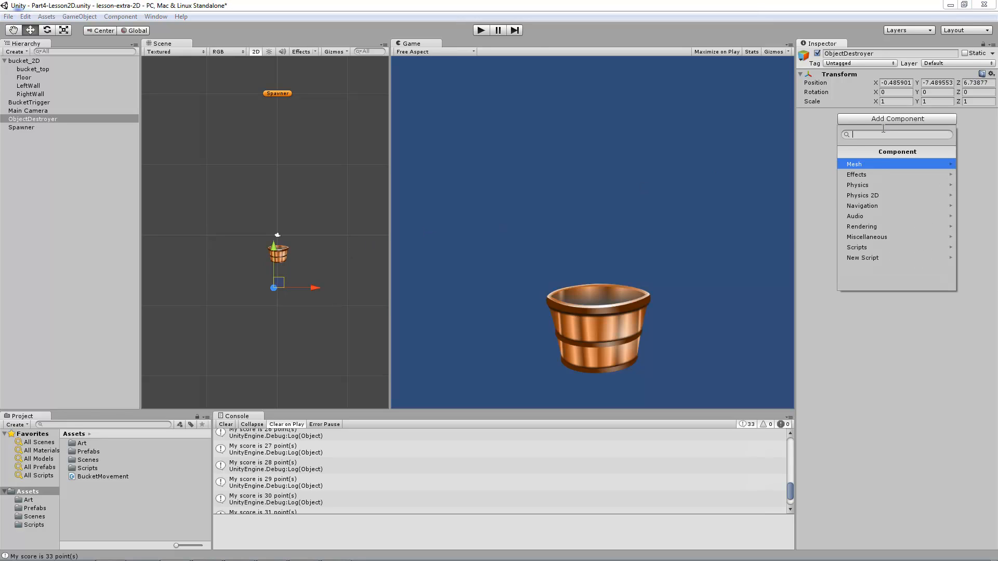
click(877, 195)
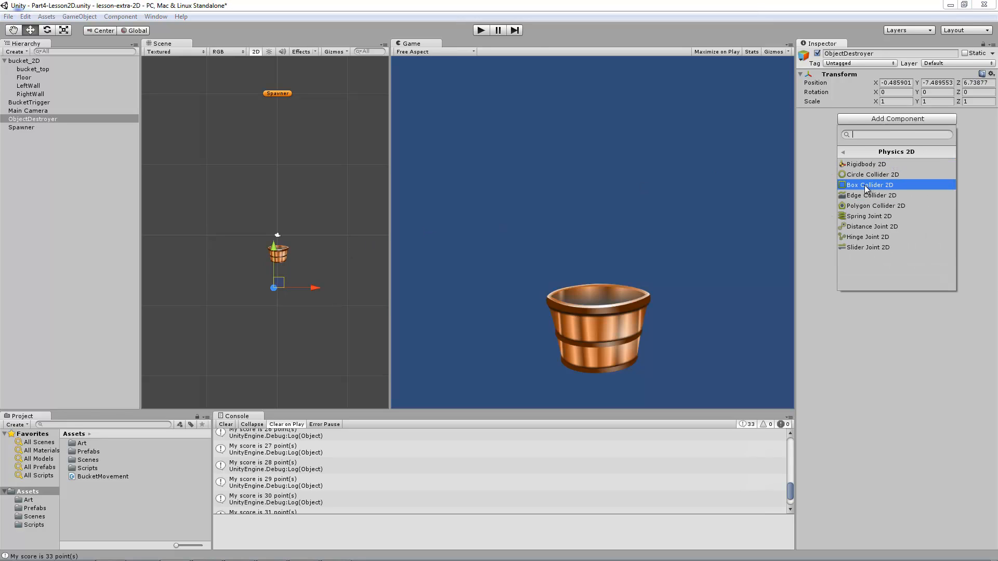
click(879, 186)
Reposition ObjectDestroyer beneath the bucket at about X 0.36, Y -7.04
scroll(231, 302, up, 6)
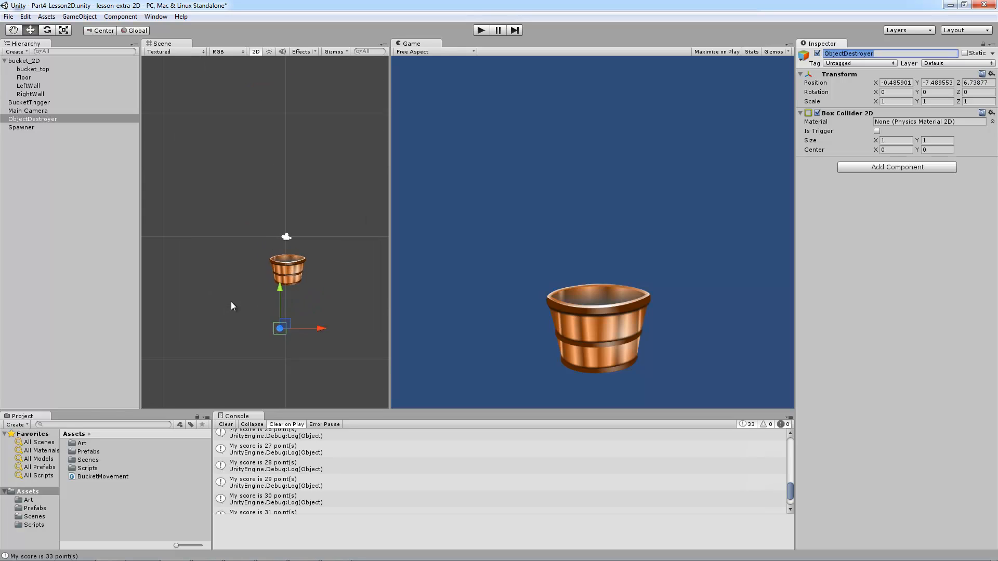
middle_drag(285, 326, 267, 281)
drag(267, 285, 277, 280)
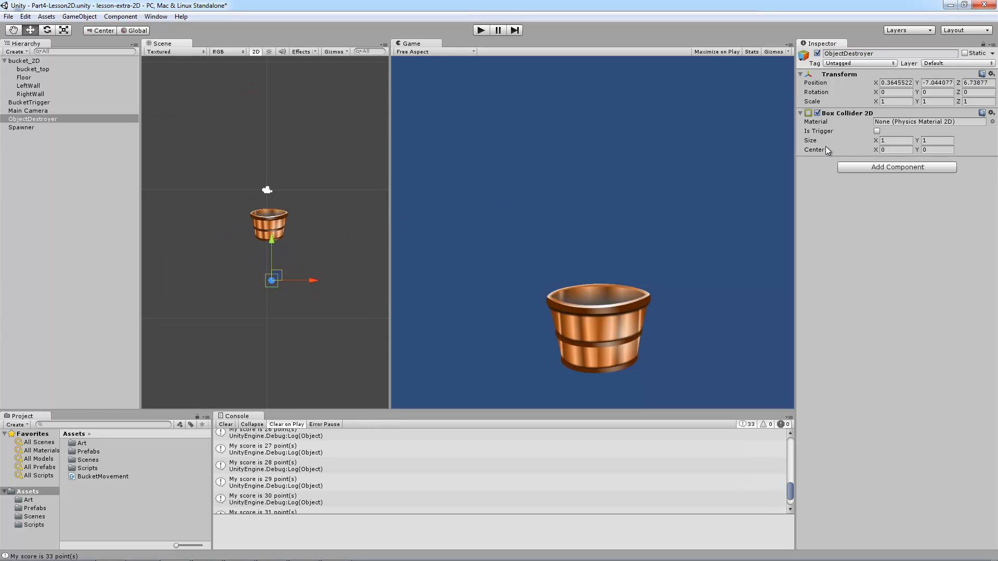
Widen ObjectDestroyer's Box Collider 2D to an X size of 13.82
click(875, 144)
drag(876, 148, 1, 298)
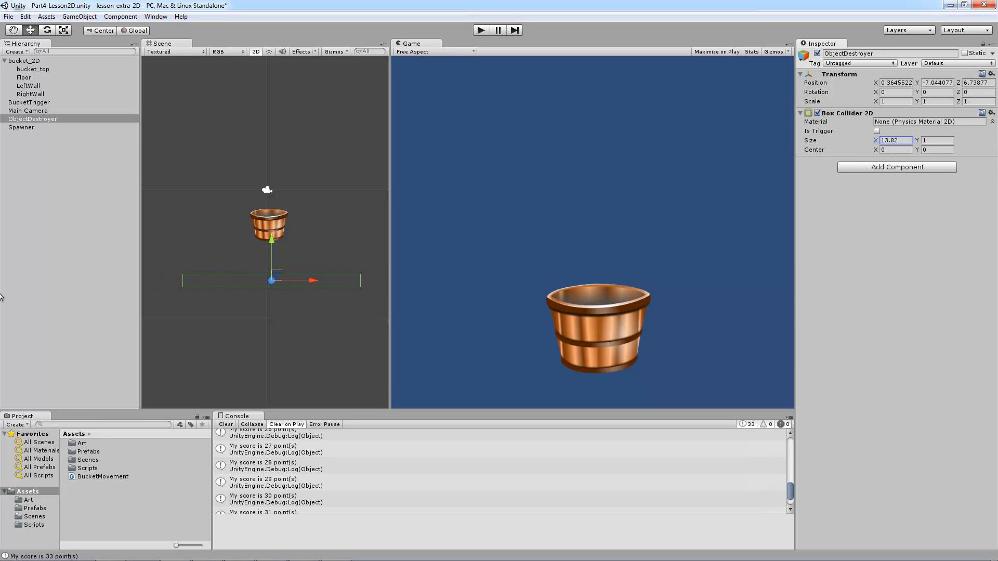
Scale ObjectDestroyer up to about X 3.85, Y 3.50 and lower it to about Y -7.87 beneath the bucket
scroll(294, 264, down, 3)
key(e)
key(r)
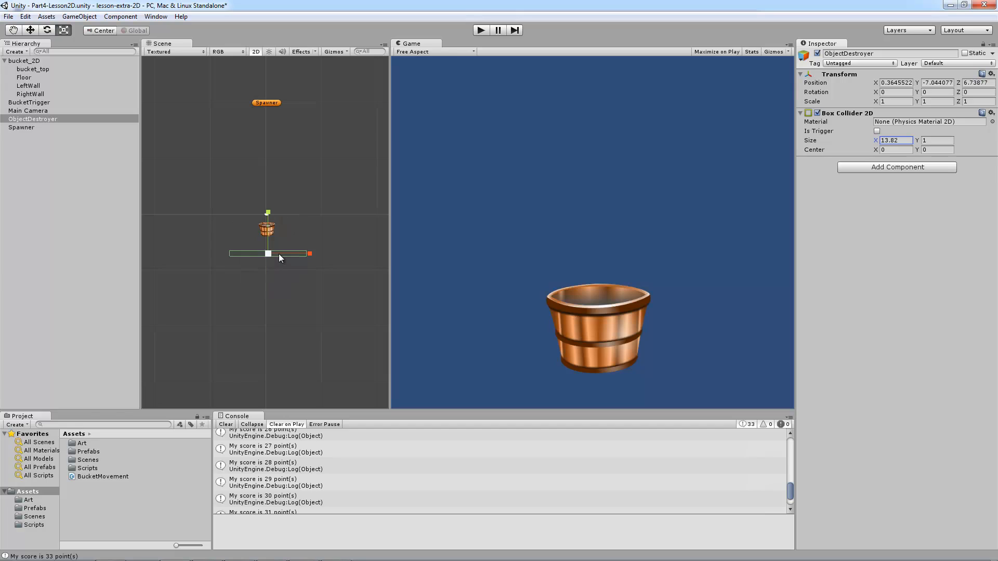
drag(283, 252, 327, 246)
mouse_move(269, 238)
mouse_down()
mouse_move(270, 200)
mouse_move(266, 239)
mouse_move(327, 264)
mouse_move(301, 266)
mouse_move(316, 264)
mouse_move(269, 238)
mouse_up()
key(w)
key(r)
scroll(302, 264, down, 2)
key(w)
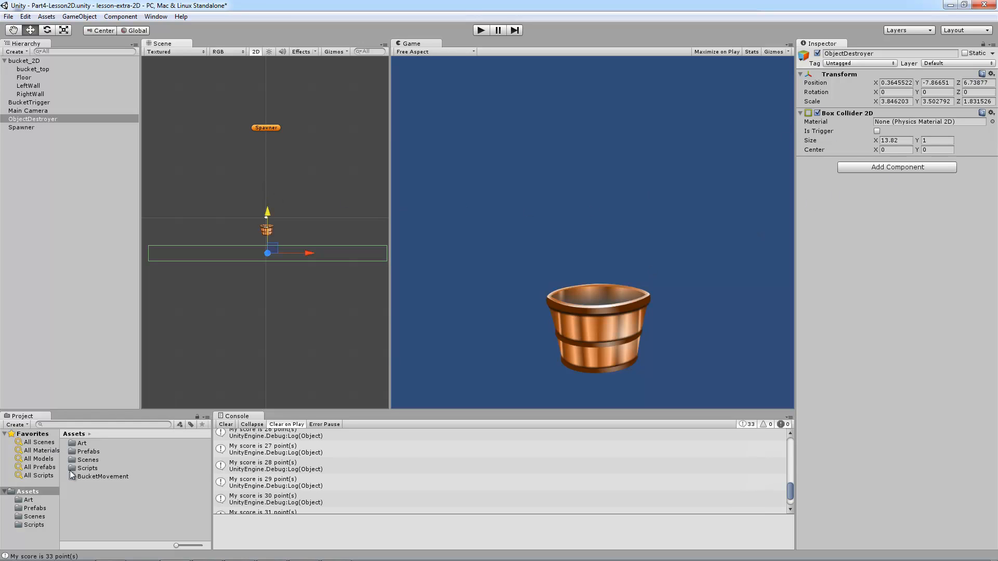
Move the BucketMovement script into the Scripts folder and open that folder
click(88, 475)
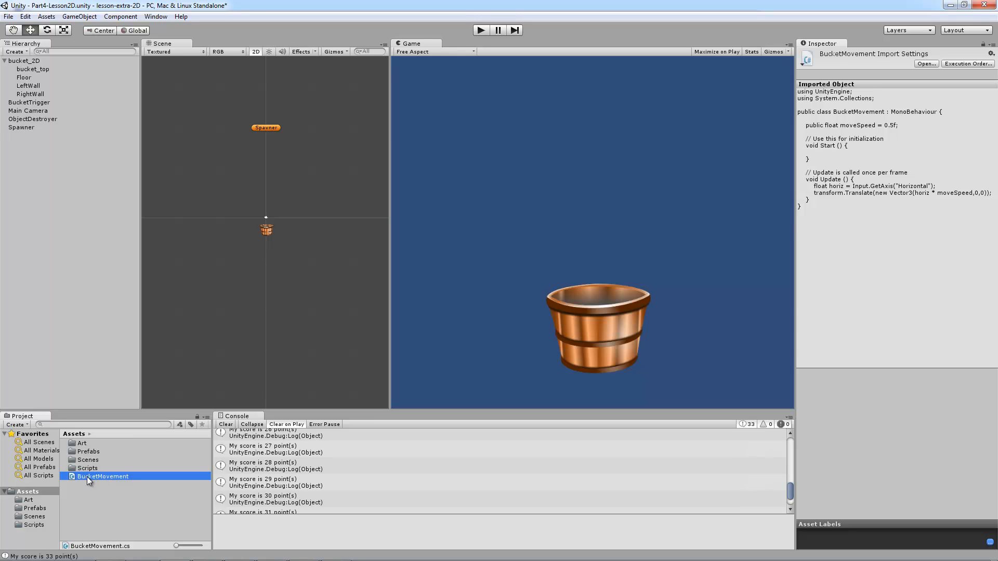
drag(89, 476, 89, 470)
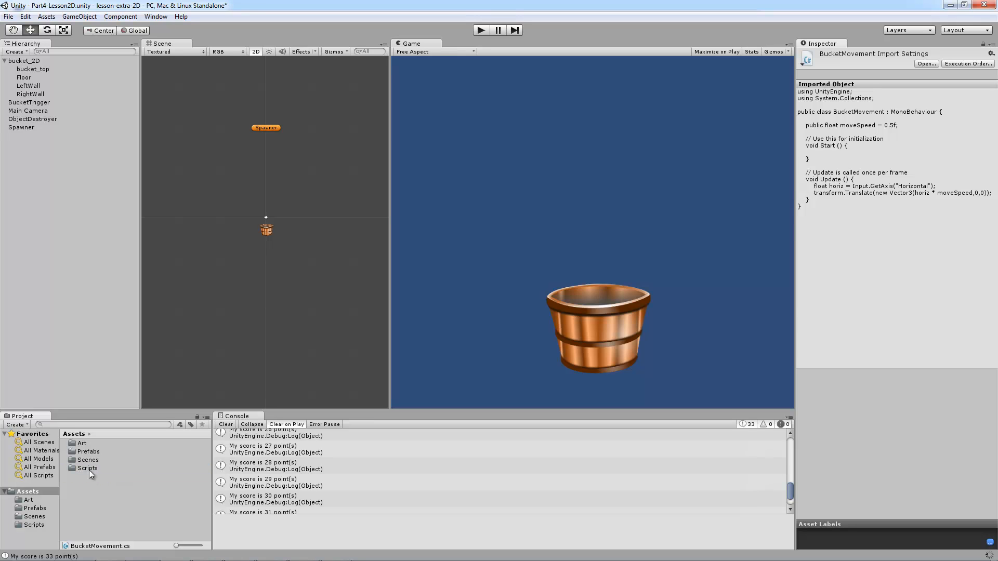
double_click(89, 470)
click(96, 482)
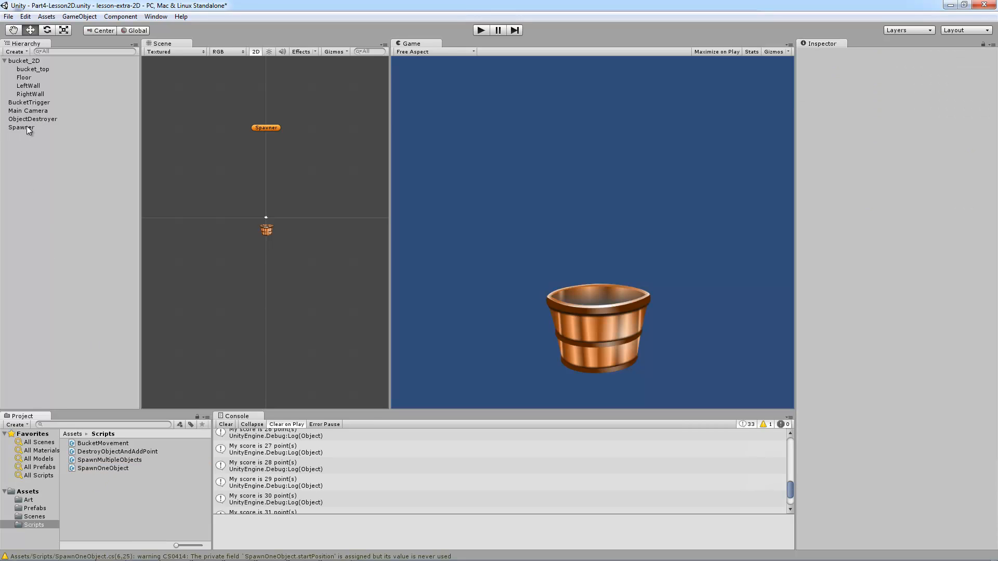
Inspect the components of BucketTrigger, bucket_2D and ObjectDestroyer, and locate the script assigned to bucket_2D
click(37, 103)
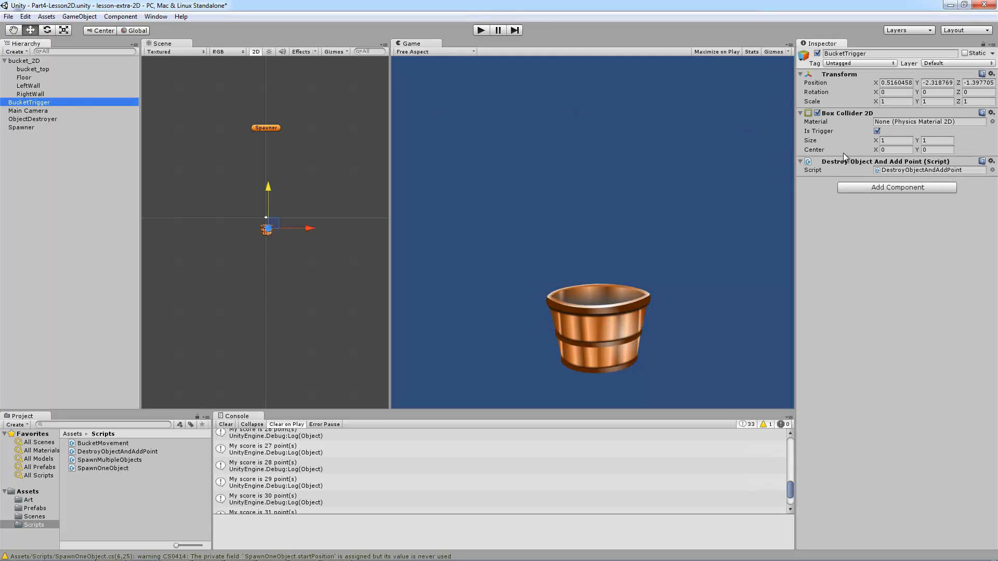
click(35, 60)
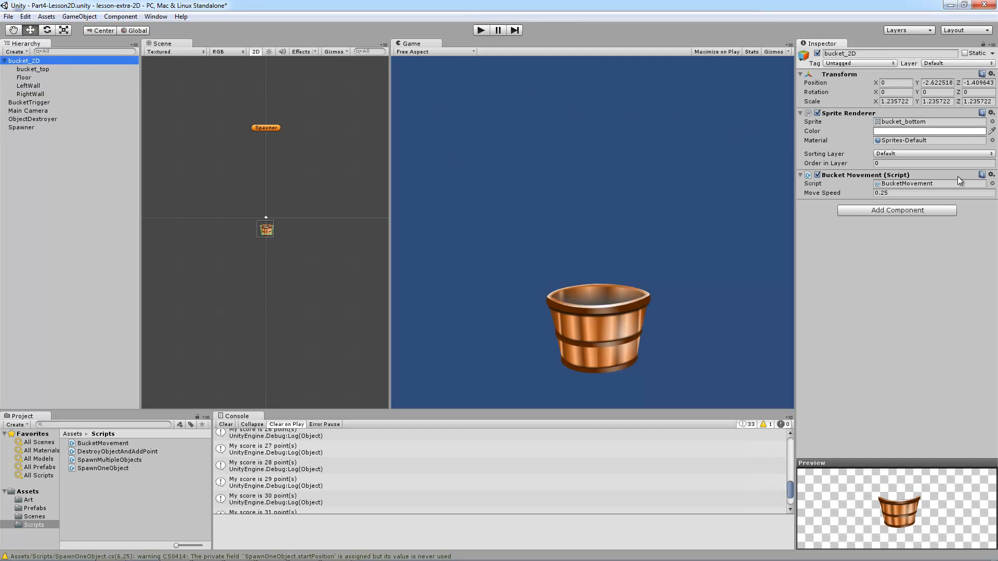
click(928, 183)
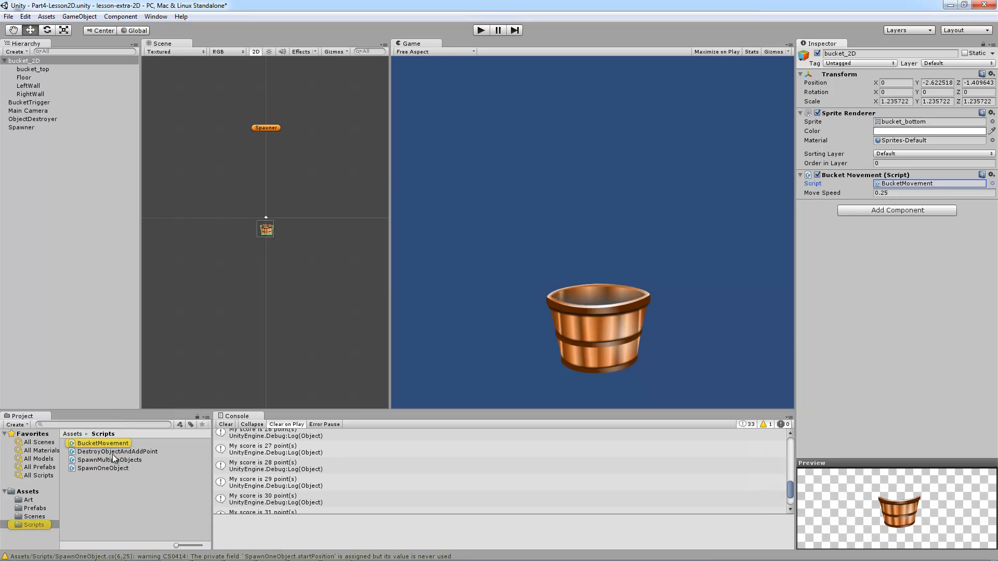
click(893, 298)
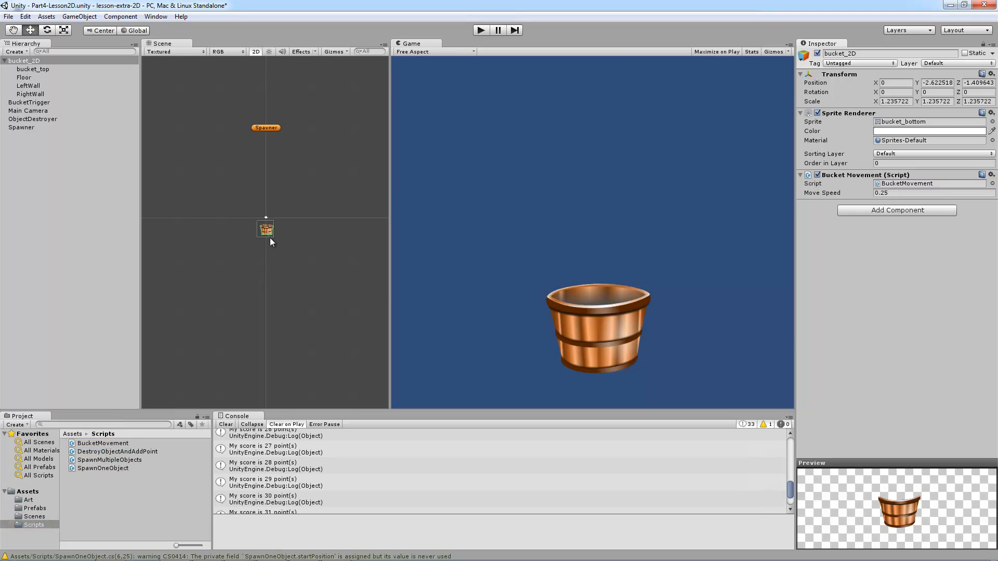
click(40, 119)
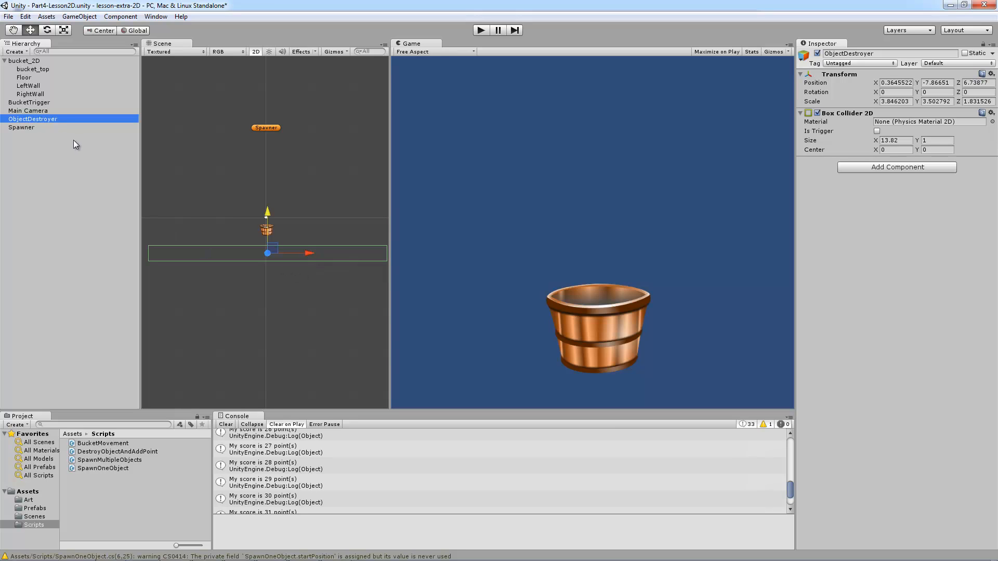
scroll(263, 229, up, 5)
scroll(263, 227, up, 2)
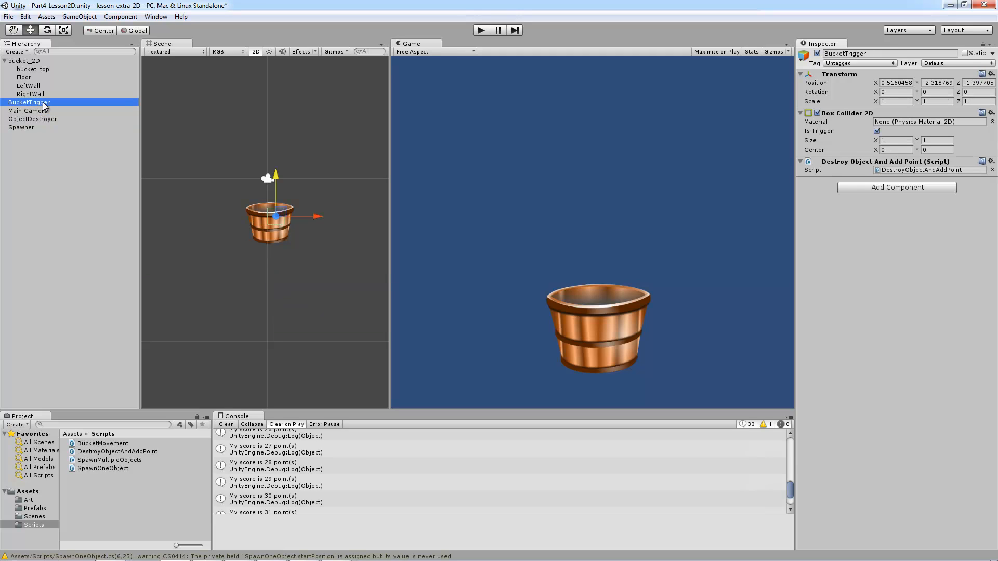
click(41, 61)
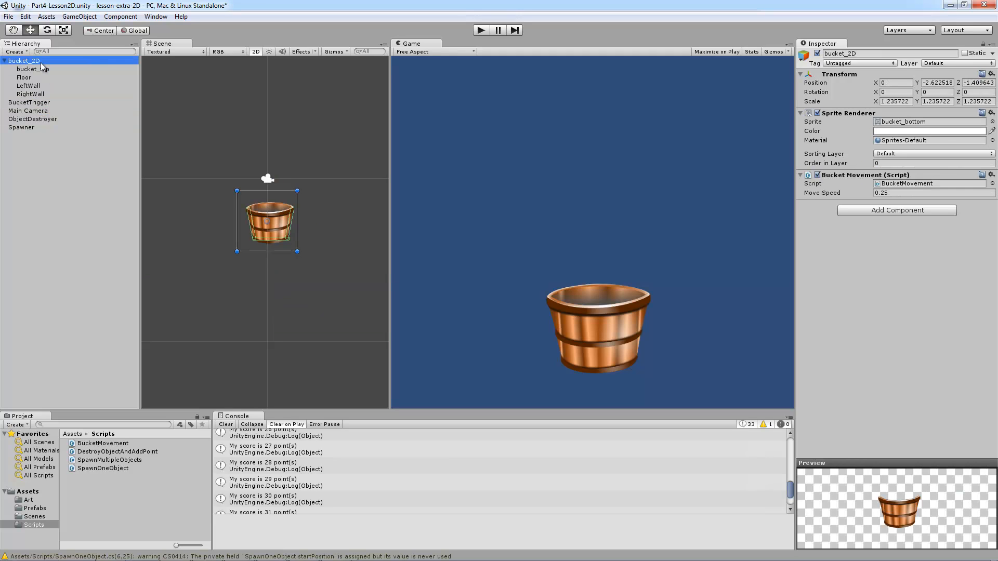
Center BucketTrigger inside the bucket at about X 0.13, Y -2.61 and make it a child of bucket_2D
click(39, 102)
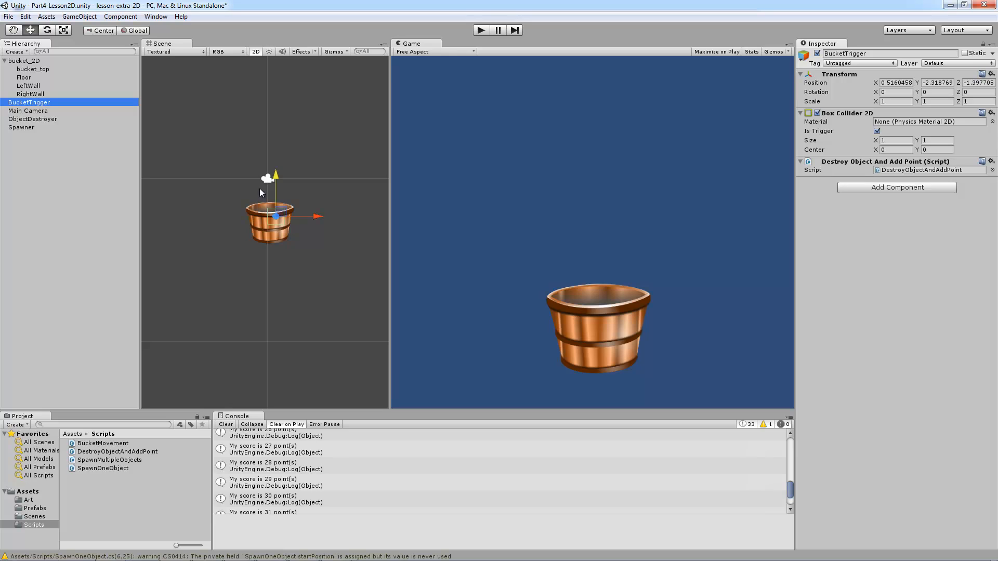
scroll(263, 202, up, 4)
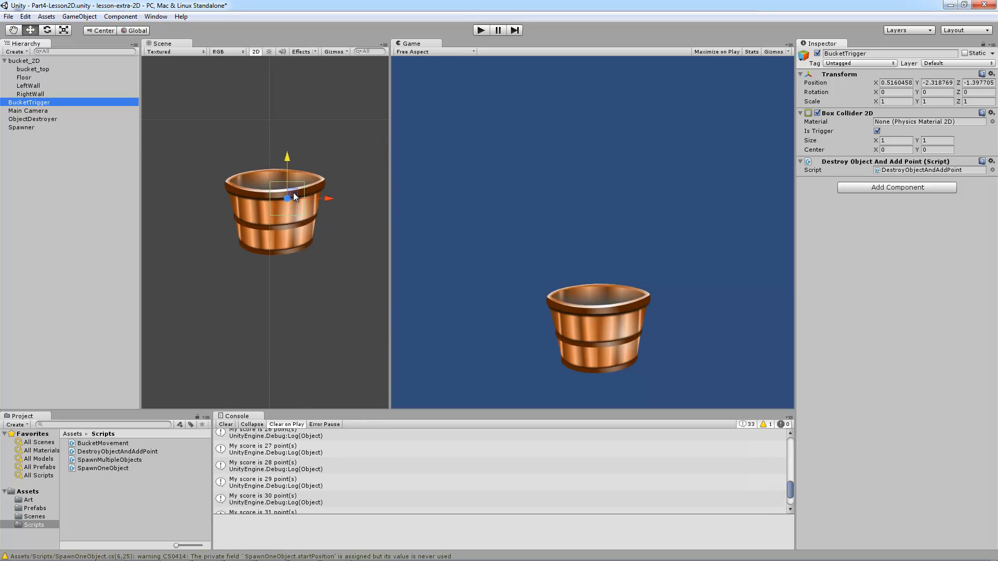
drag(294, 193, 281, 203)
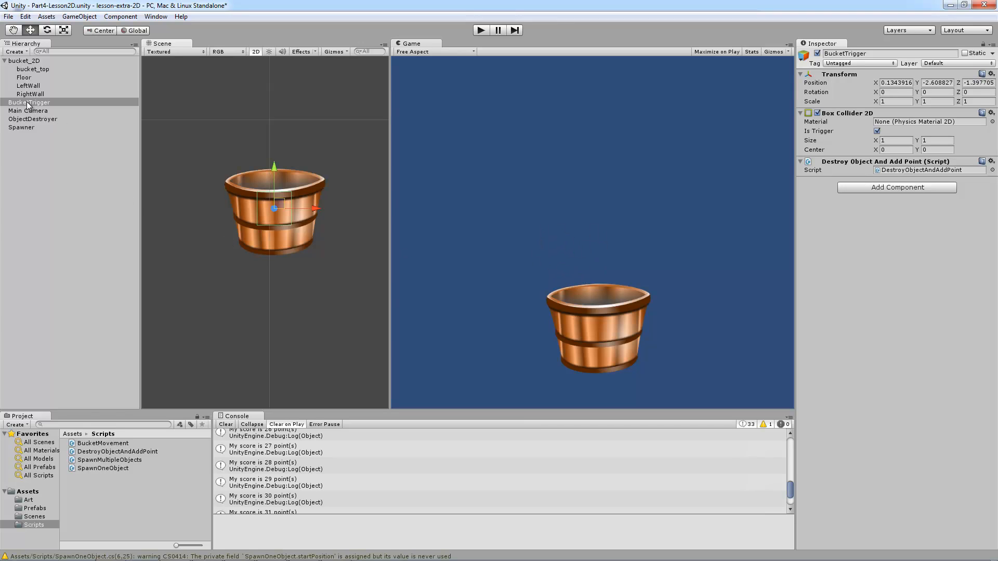
drag(26, 102, 42, 66)
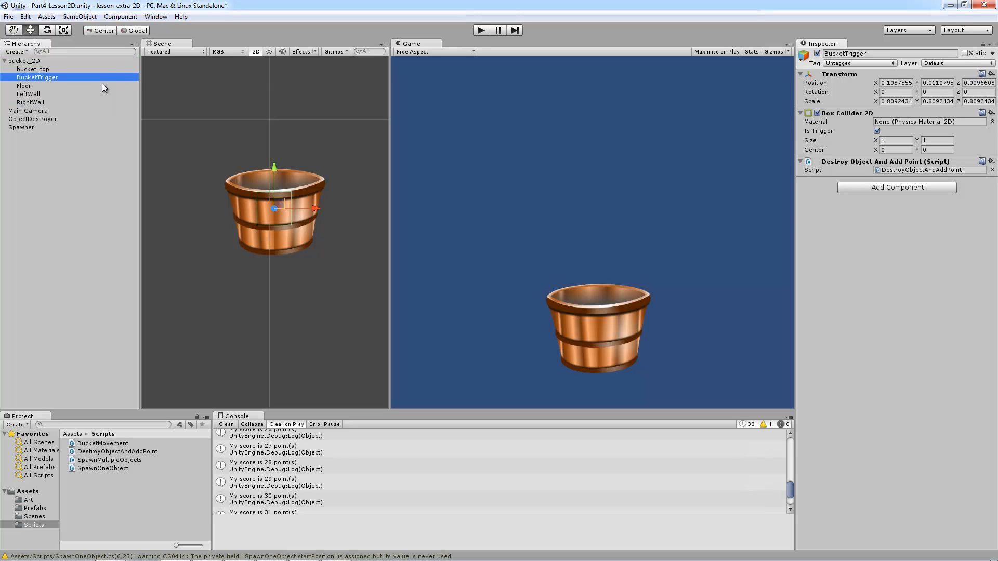
Play-test the game, moving the bucket left and right to check that BucketTrigger follows it and scores caught objects
click(480, 30)
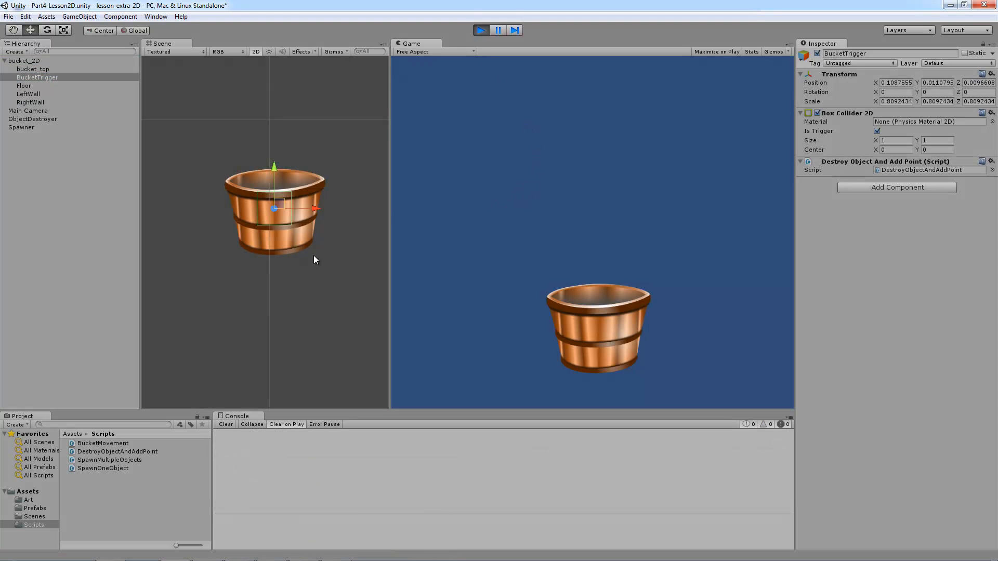
scroll(292, 252, down, 5)
key(Left)
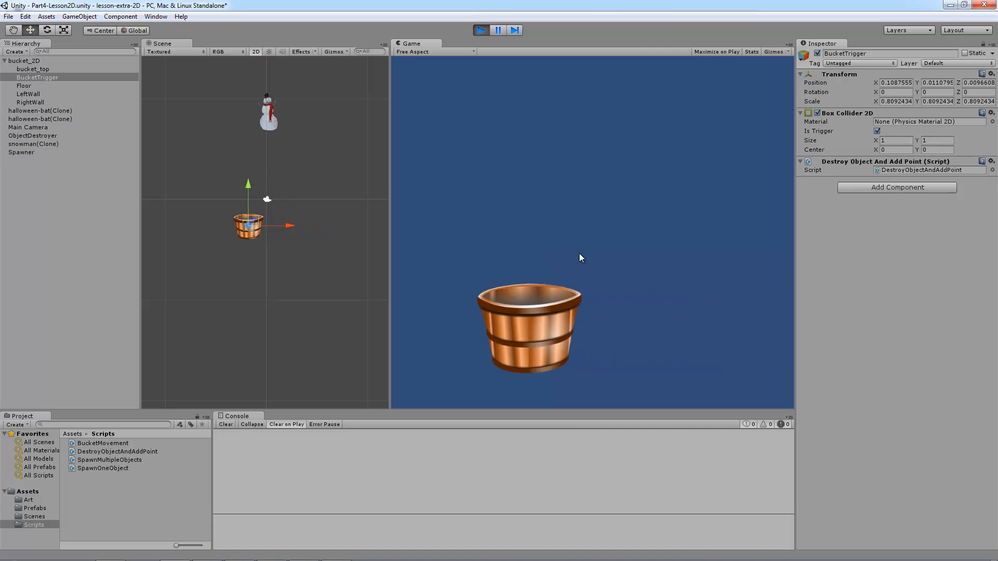
key(Right)
key(Right)
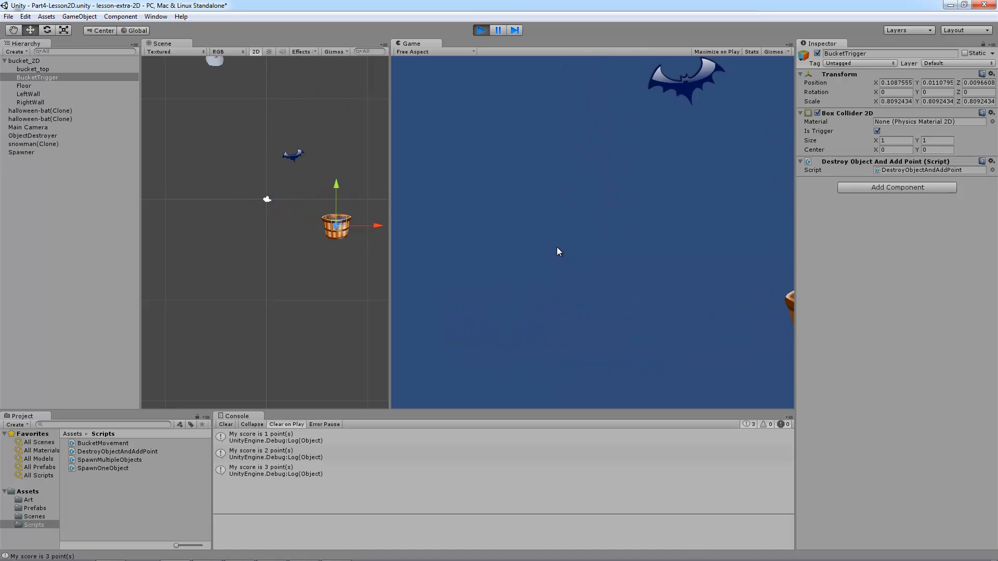
key(Left)
key(Right)
key(Left)
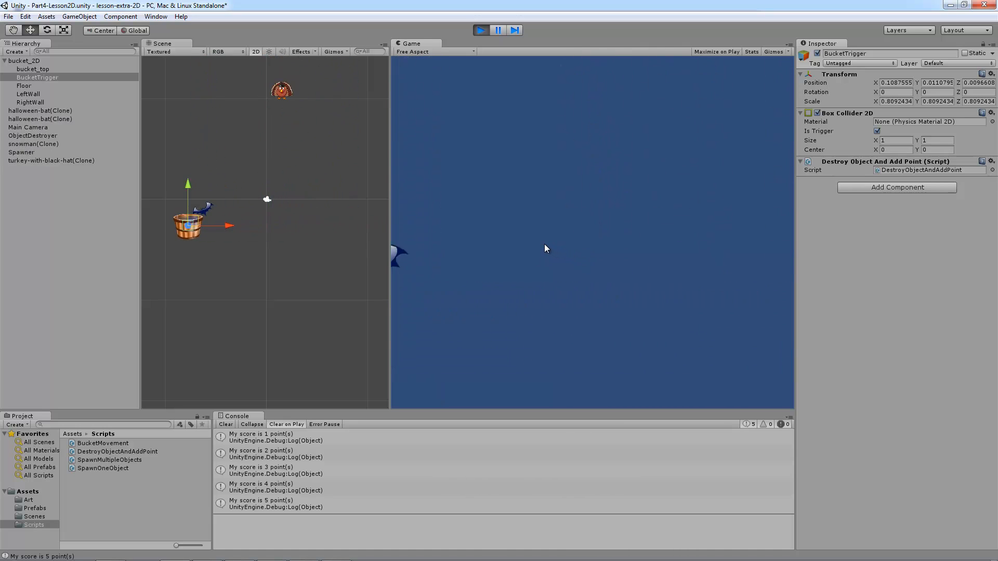
key(Right)
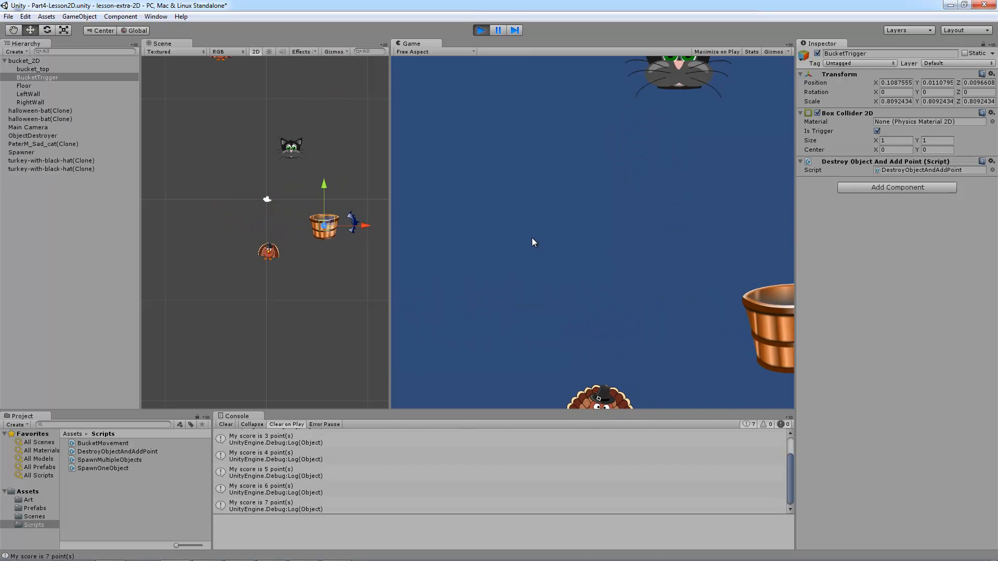
key(Left)
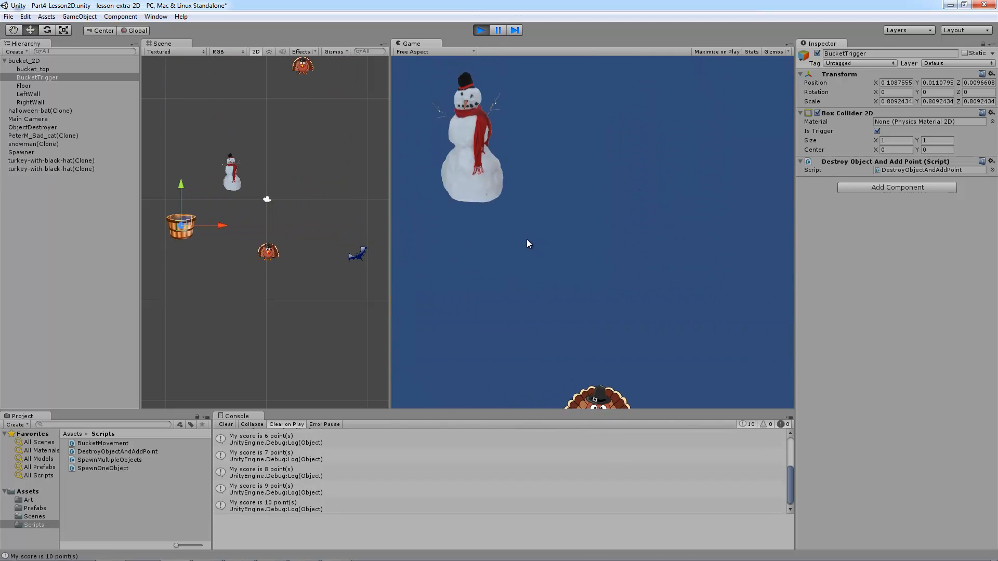
key(Right)
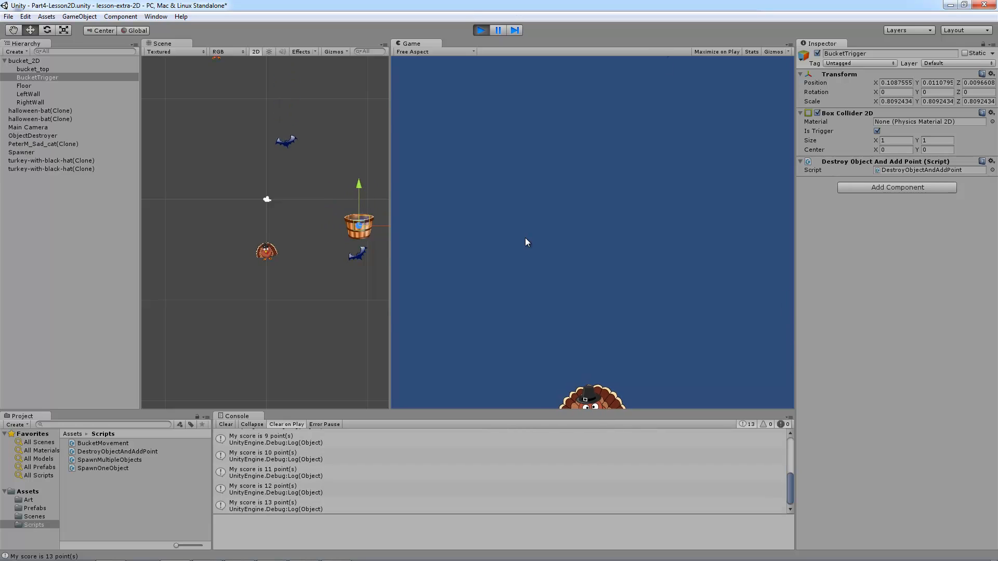
key(Left)
key(Left)
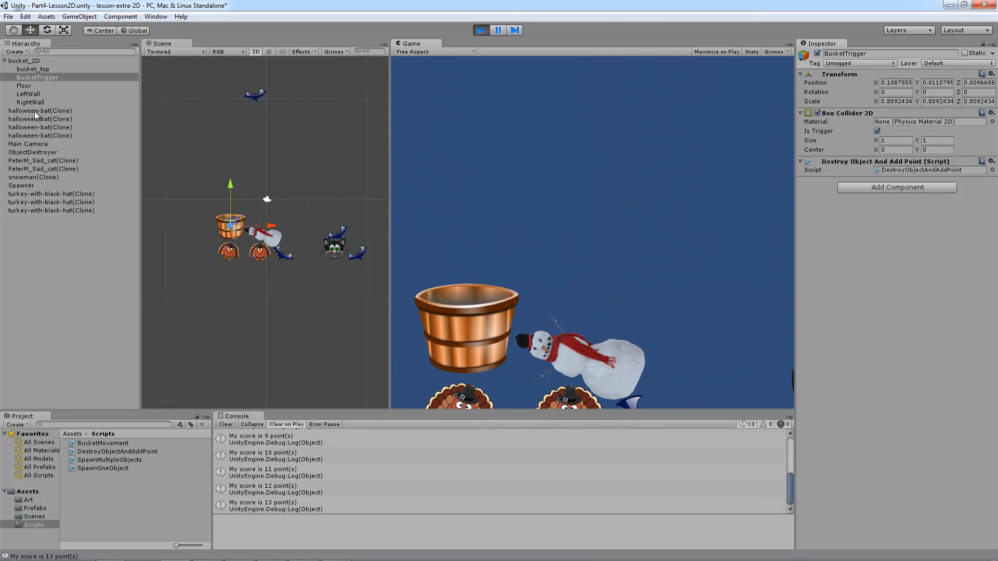
Stop the running game and open the DestroyObjectAndAddPoint script attached to BucketTrigger
click(33, 151)
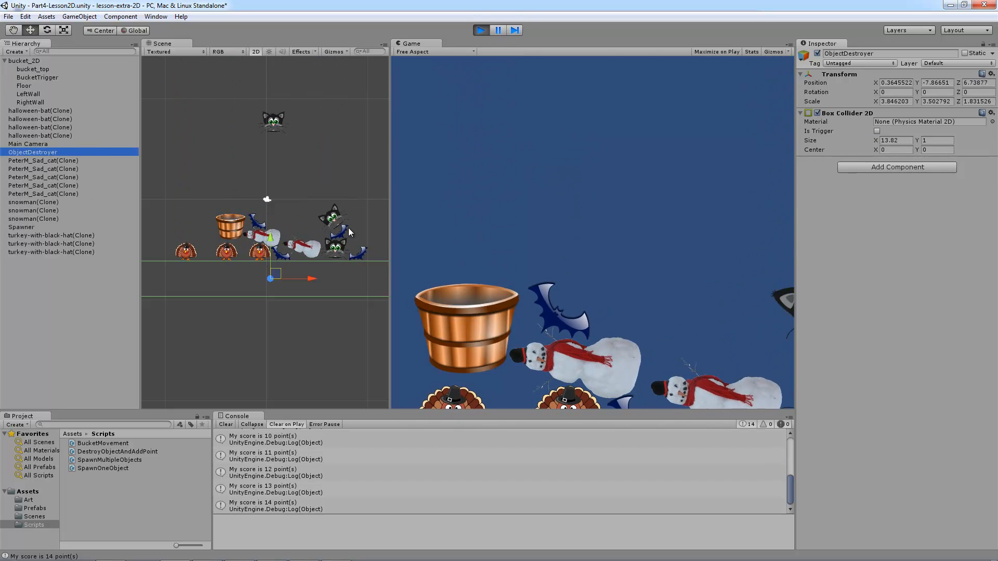
click(478, 31)
click(36, 77)
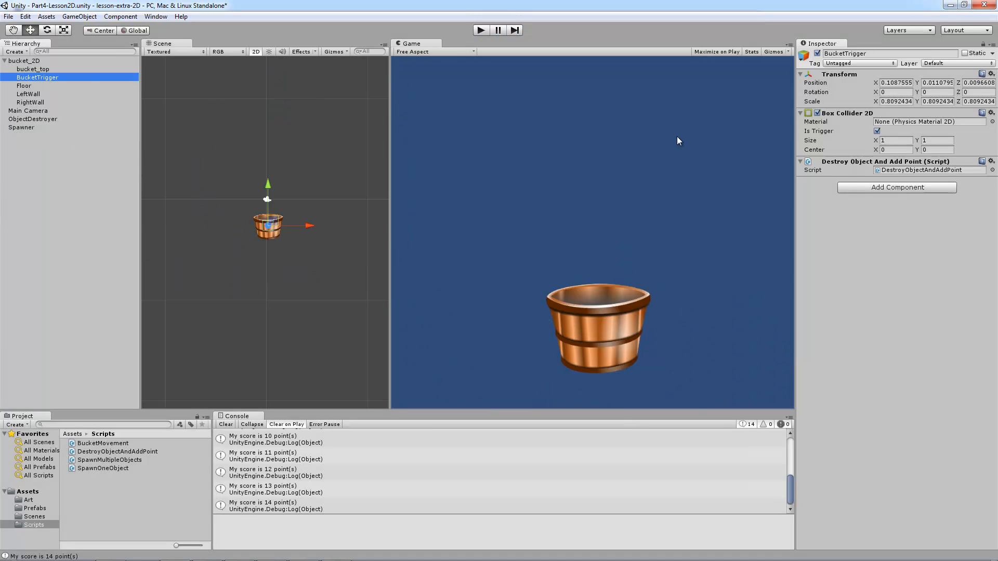
click(922, 170)
double_click(897, 169)
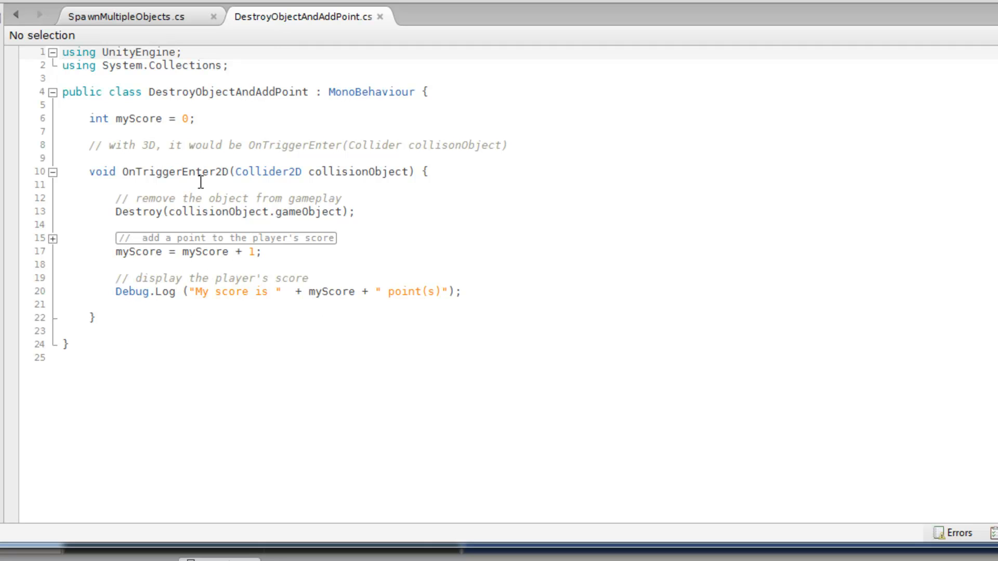
Copy the entire OnTriggerEnter2D method from the DestroyObjectAndAddPoint script
drag(107, 318, 24, 173)
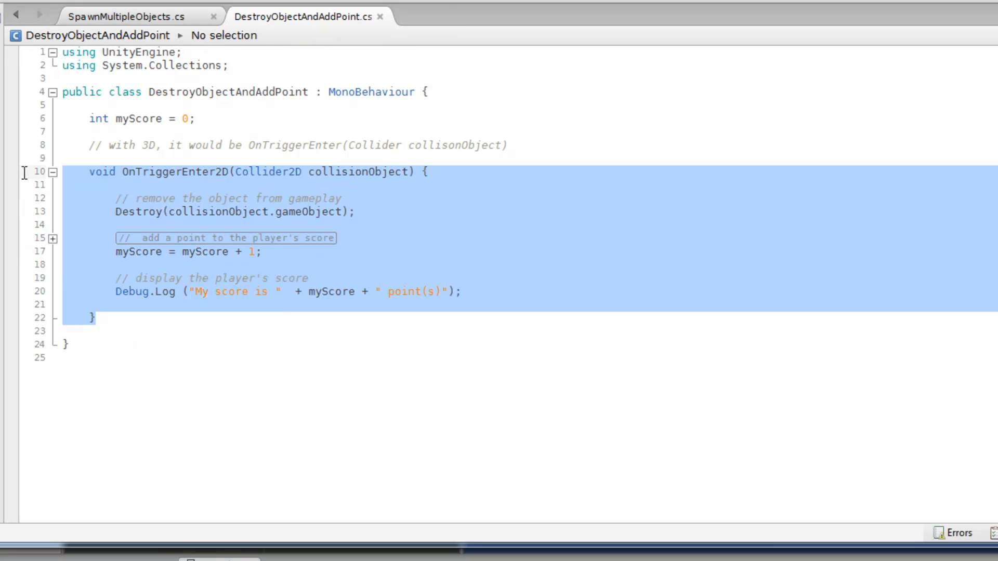
right_click(86, 186)
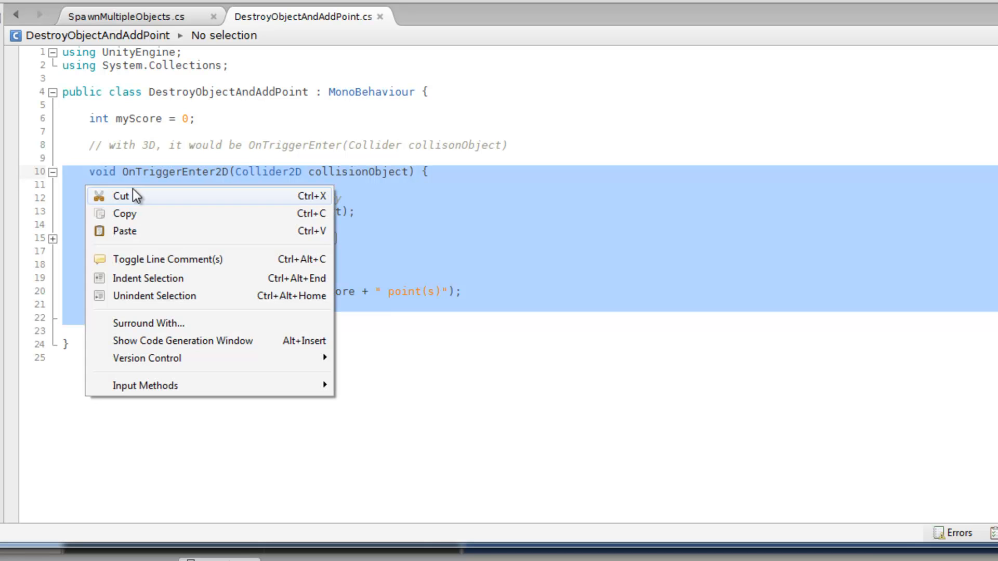
click(142, 215)
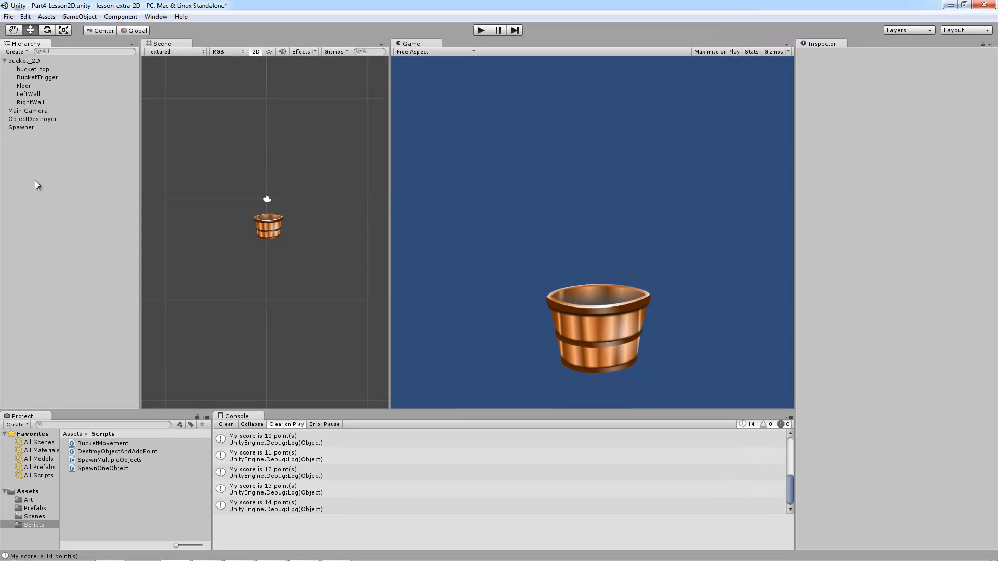
In Unity, make ObjectDestroyer's box collider a trigger and add a new script named DestroyAllObjectsThatHitThis to it
click(33, 118)
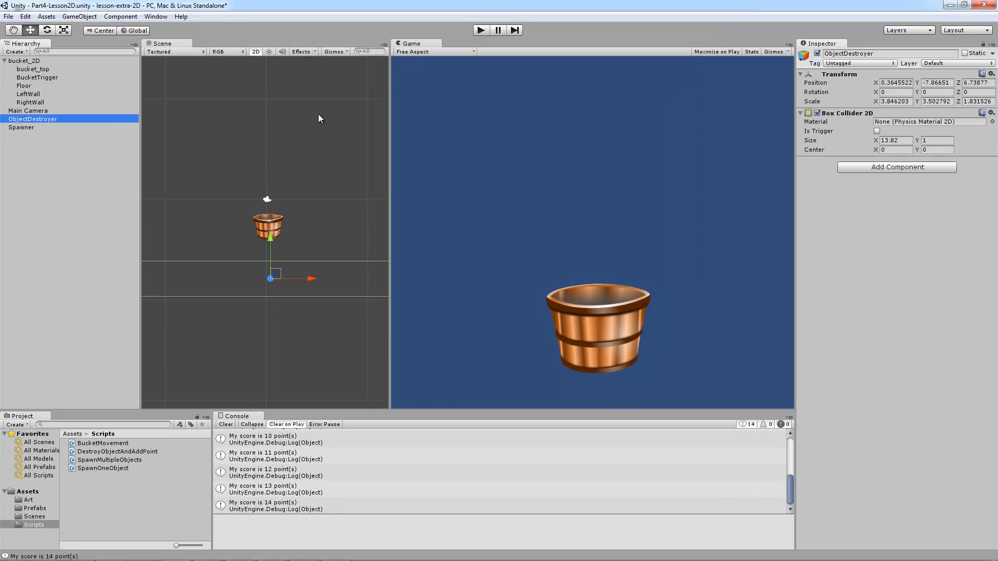
click(877, 131)
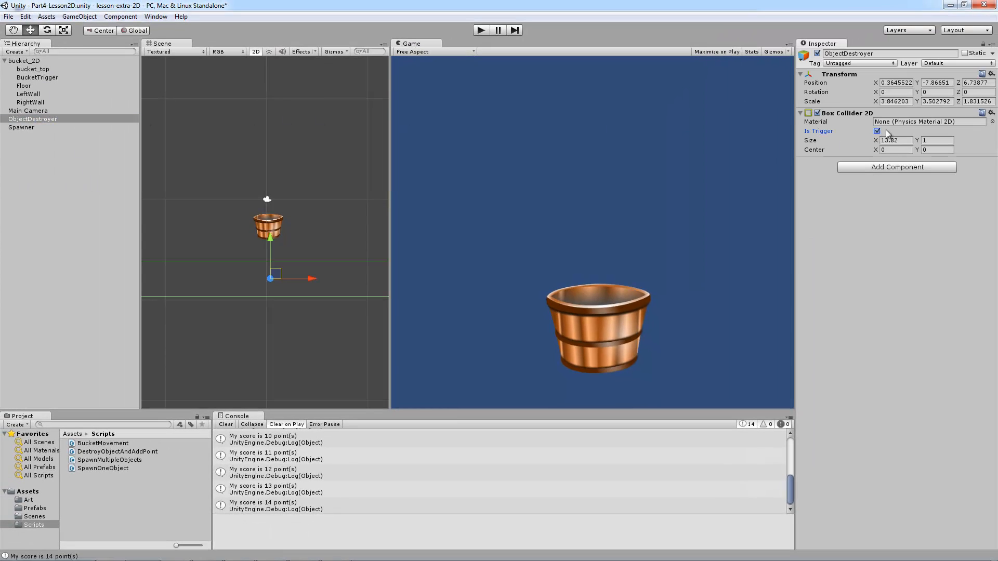
click(882, 168)
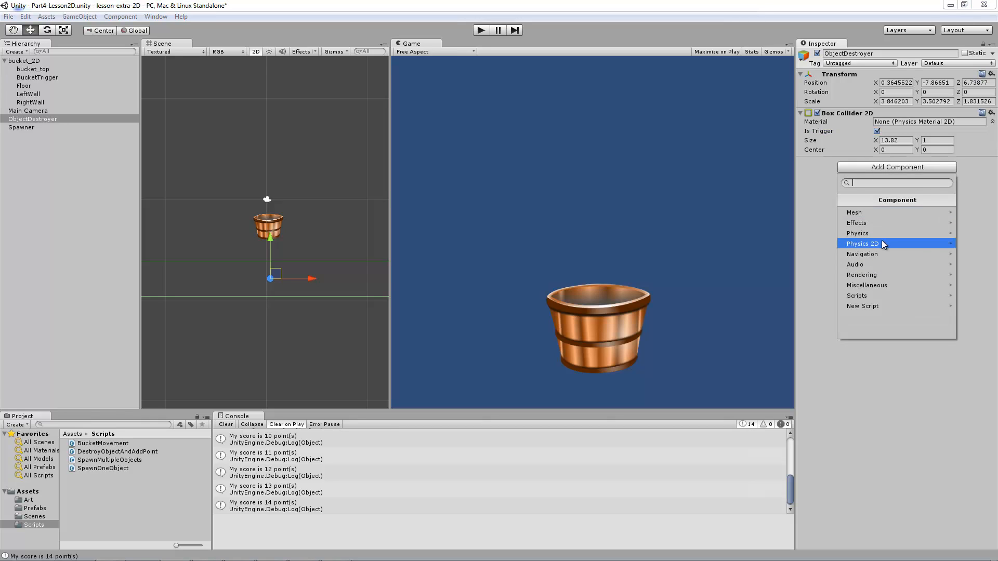
click(868, 306)
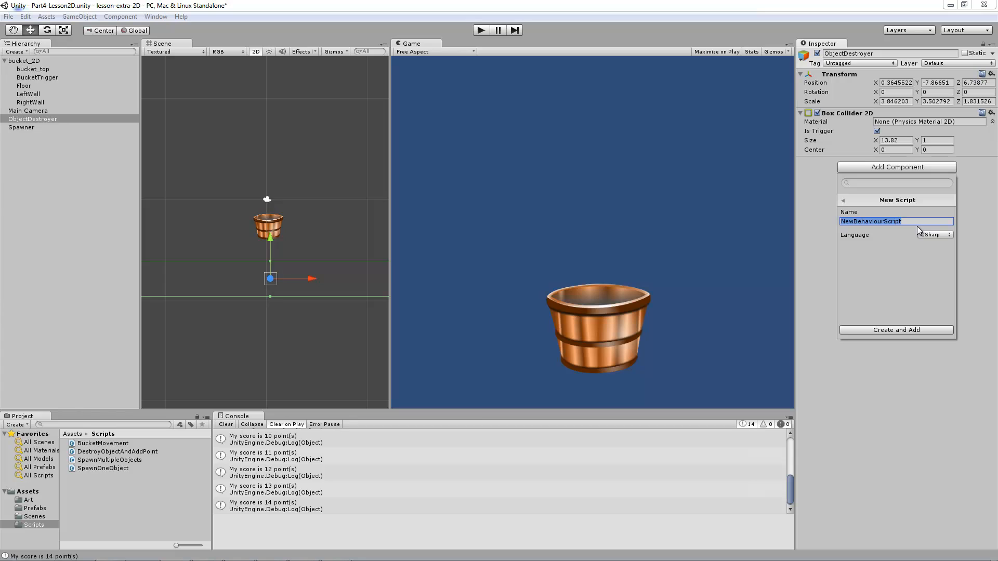
text(DestroyAllObjectsThatHitT)
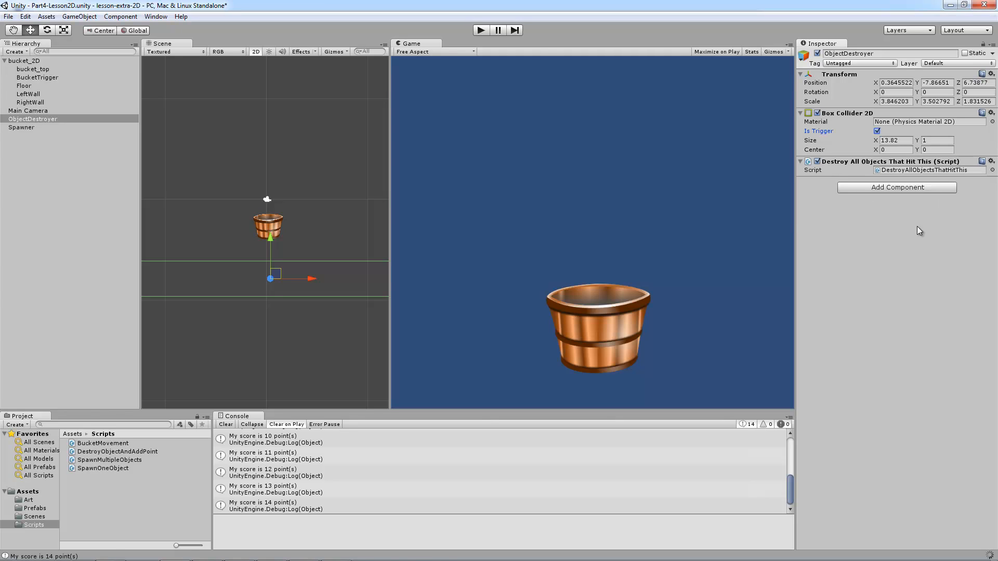
Open the DestroyAllObjectsThatHitThis script and delete its default Start and Update methods
click(926, 174)
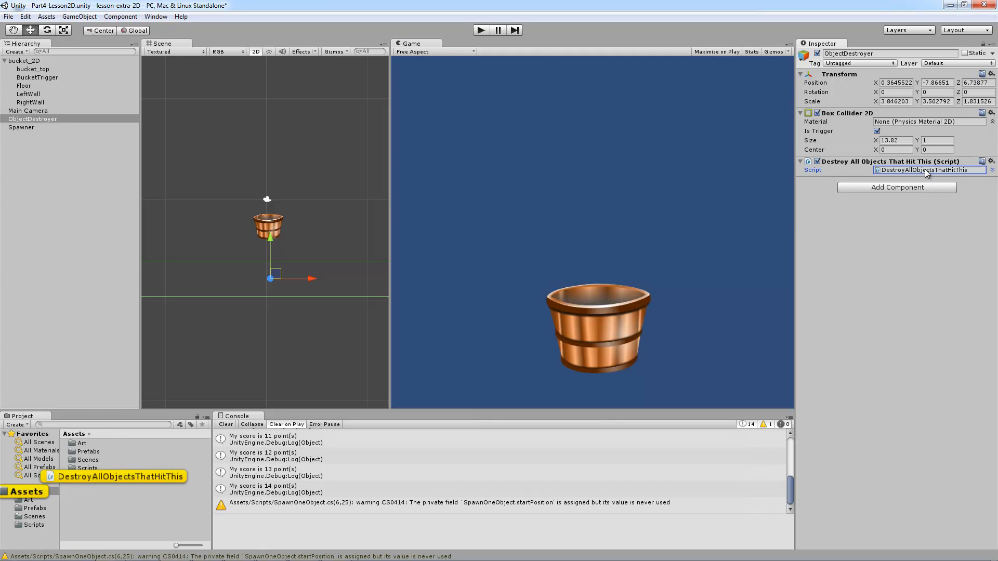
double_click(925, 171)
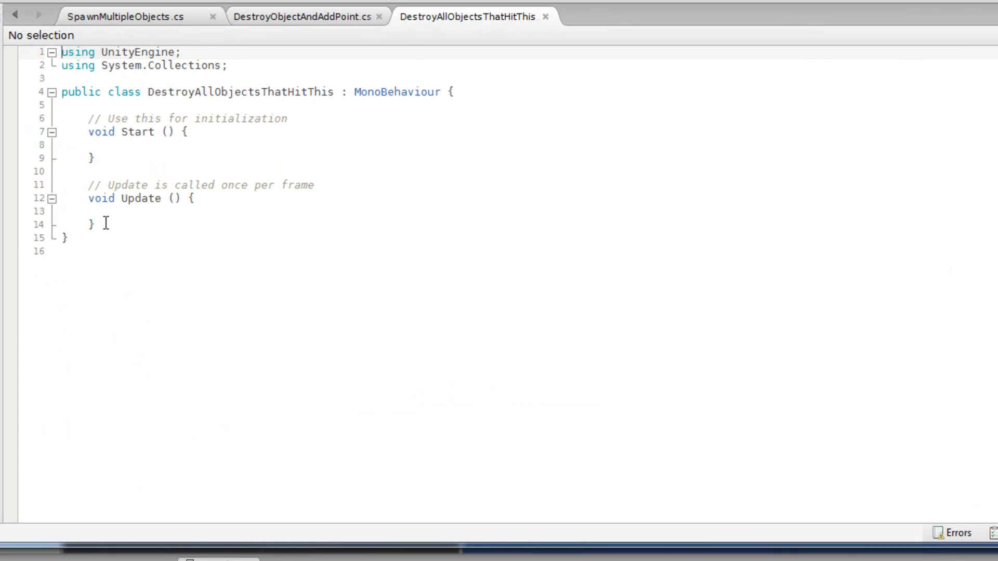
drag(105, 224, 22, 129)
key(BackSpace)
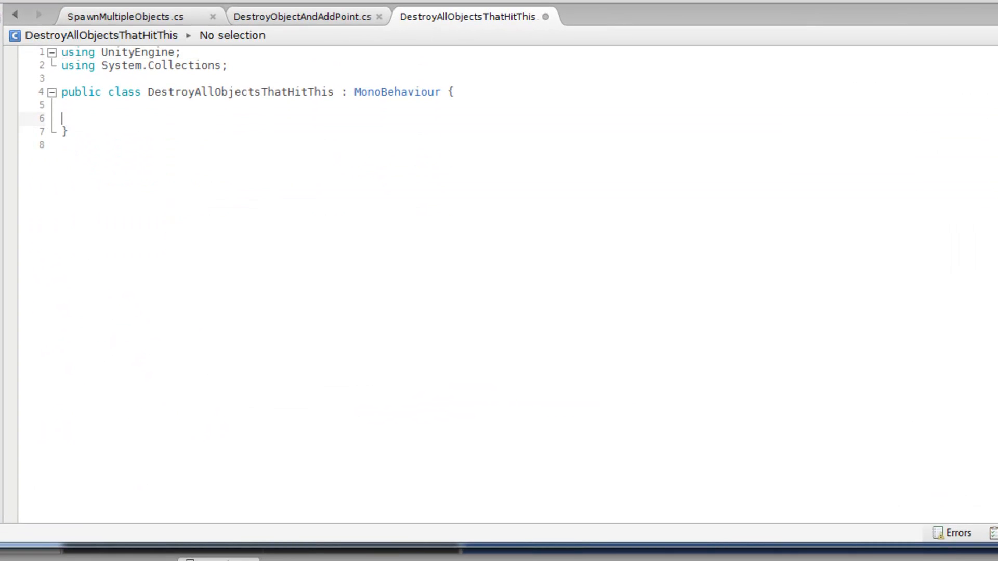
Paste the copied OnTriggerEnter2D method into the body of the DestroyAllObjectsThatHitThis class
key(Return)
key(Up)
text(void OnTriggerEnter2D(Collider2D collisionObject) {  // remove the object from gameplay Destroy(collisionObject.gameObject);  // add a point to the player's score // AKA myScore++; myScore = myScore + 1;  // display the player's score Debug.Log ("My score is "  + myScore + " point(s)");  })
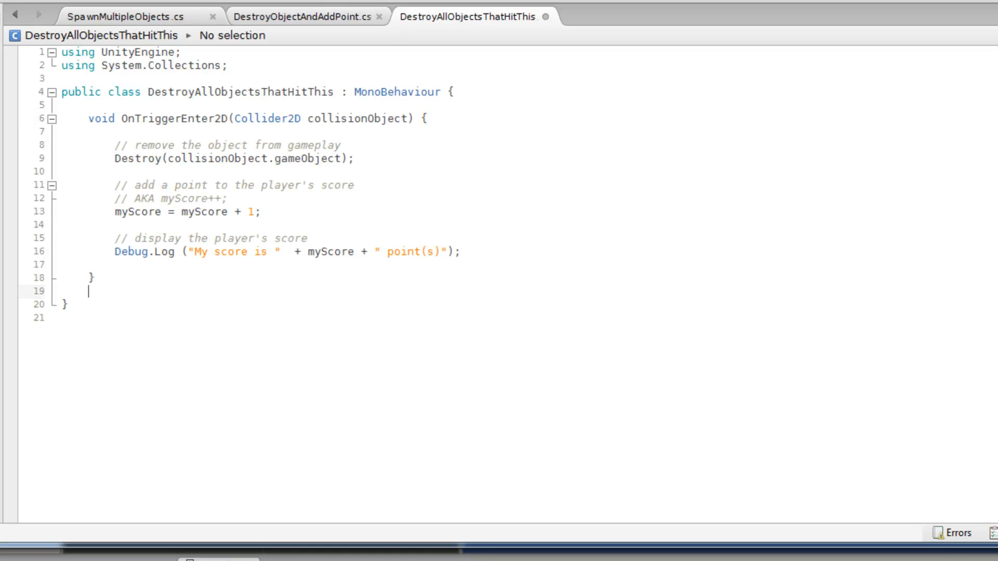
Inspect the pasted scoring lines and check the problem reported on myScore
drag(316, 213, 32, 196)
click(356, 213)
drag(498, 254, 58, 185)
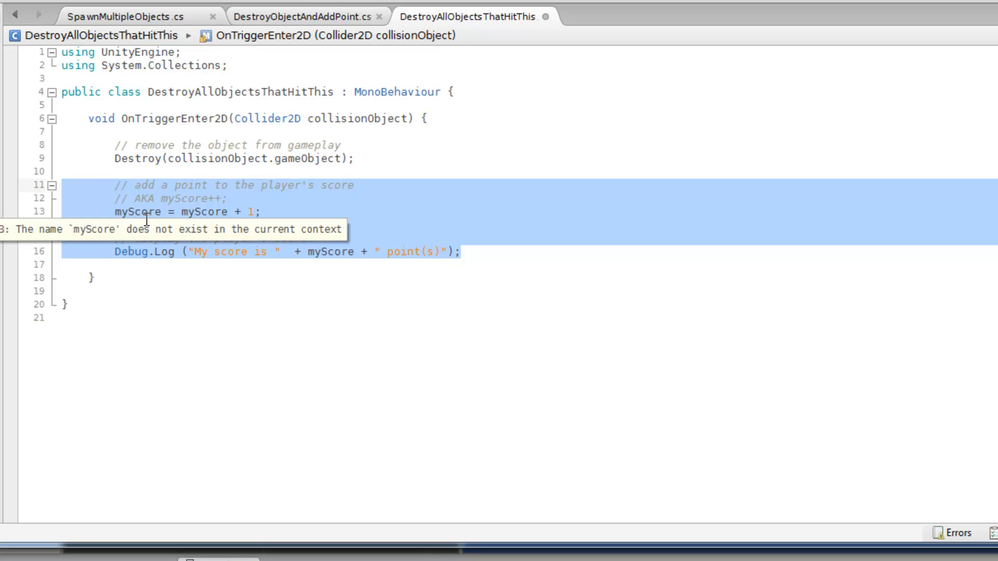
click(112, 333)
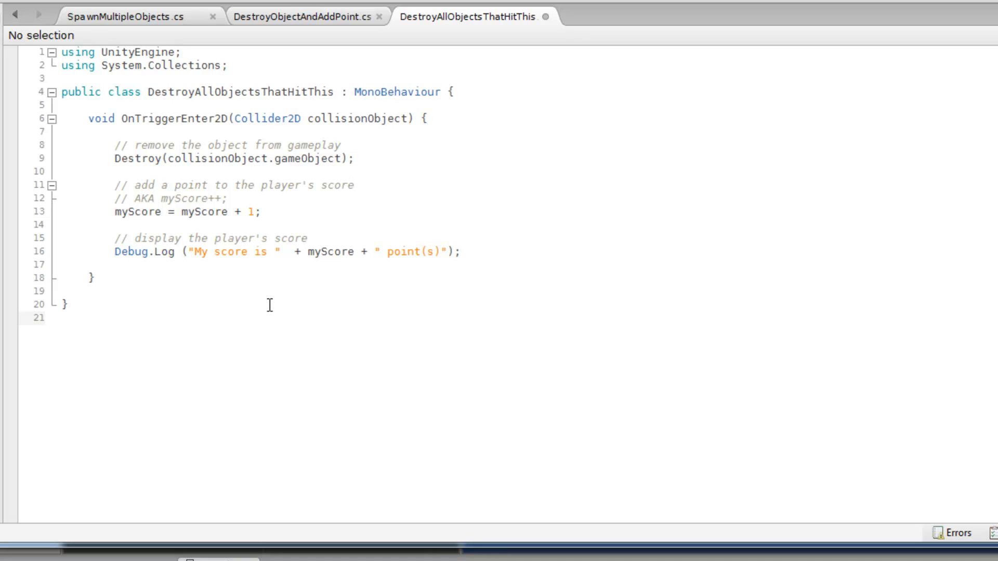
mouse_move(148, 218)
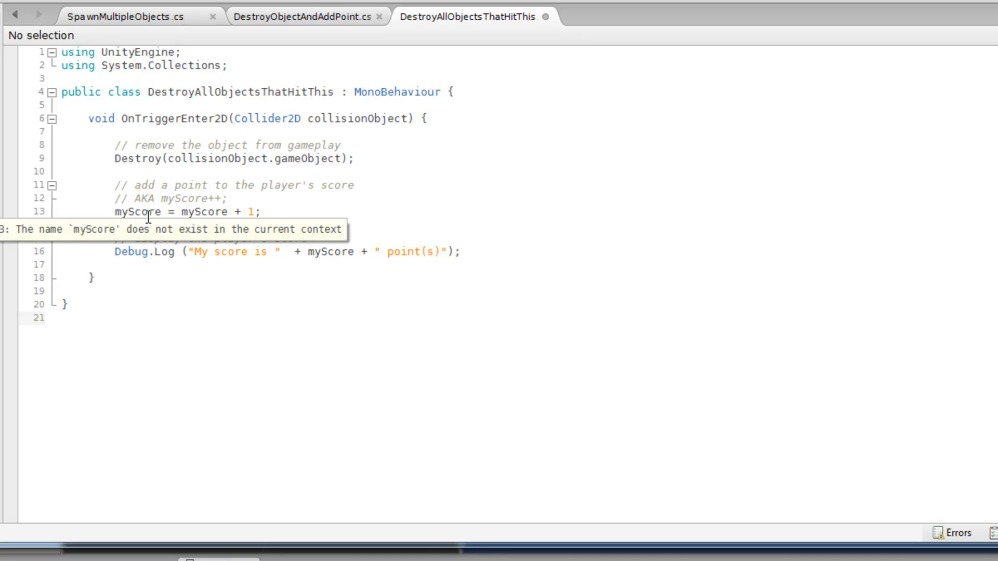
Declare the variable "private int missedObjects;" in the class above the OnTriggerEnter2D method
click(216, 133)
key(Up)
key(Up)
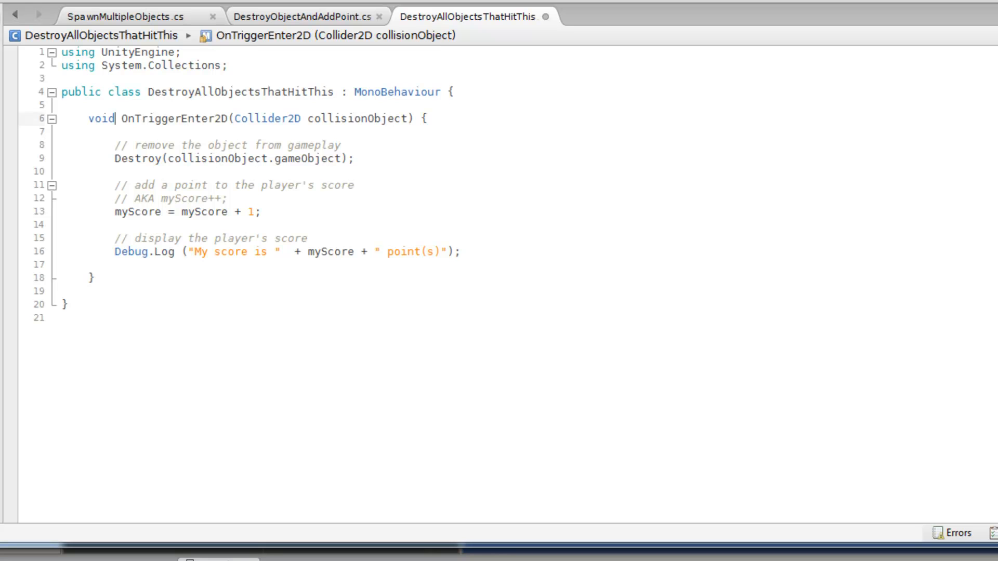
key(Return)
key(Return)
key(Up)
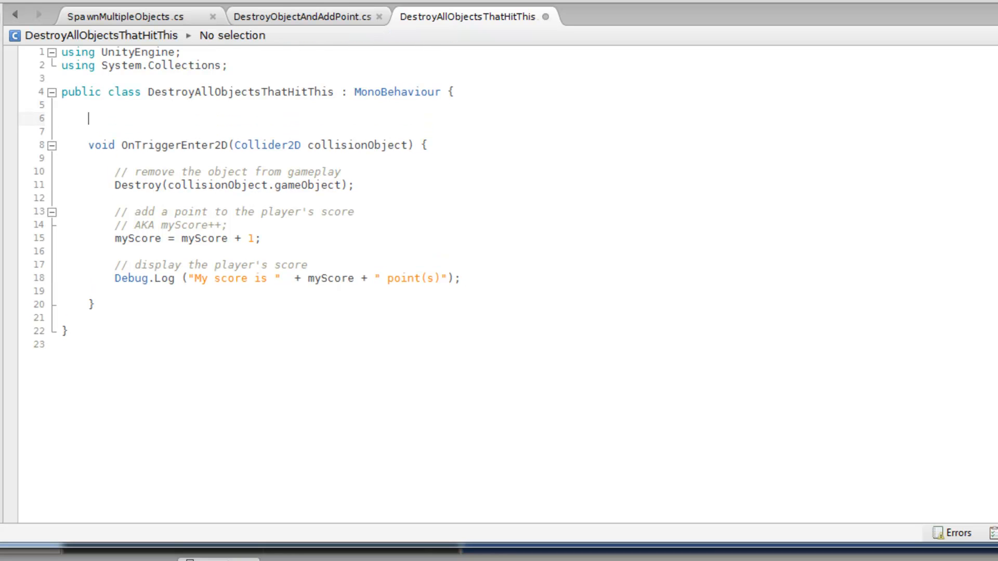
text(private int missedObjects;)
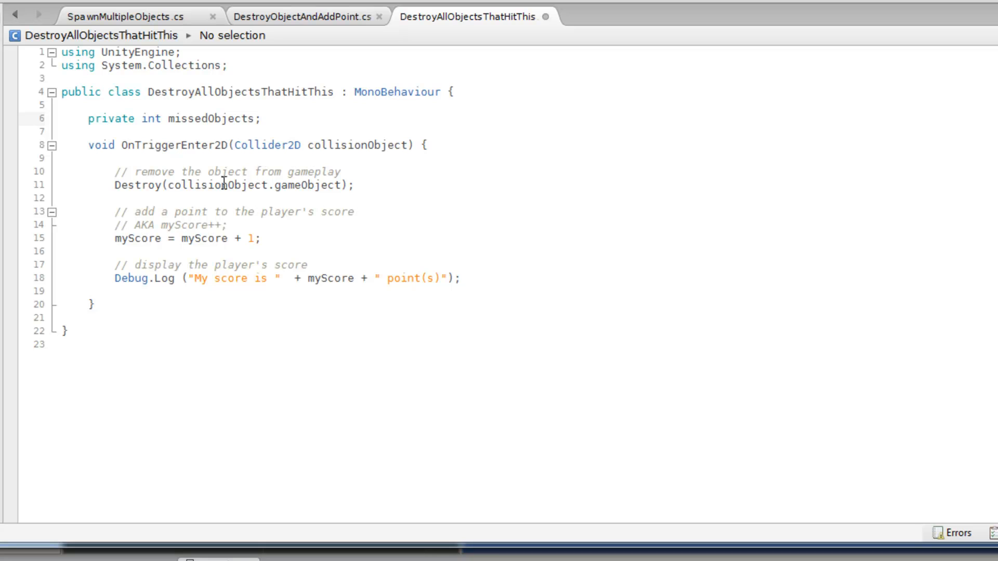
Replace both myScore references in the increment line so it reads "missedObjects = missedObjects + 1;"
double_click(212, 120)
key(ctrl+c)
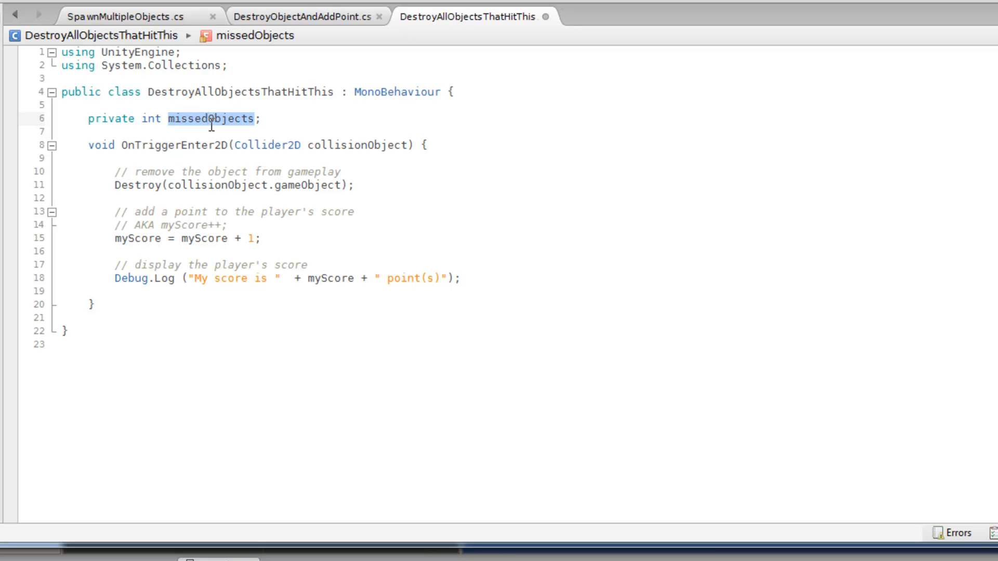
double_click(131, 238)
key(ctrl+v)
double_click(242, 238)
key(ctrl+v)
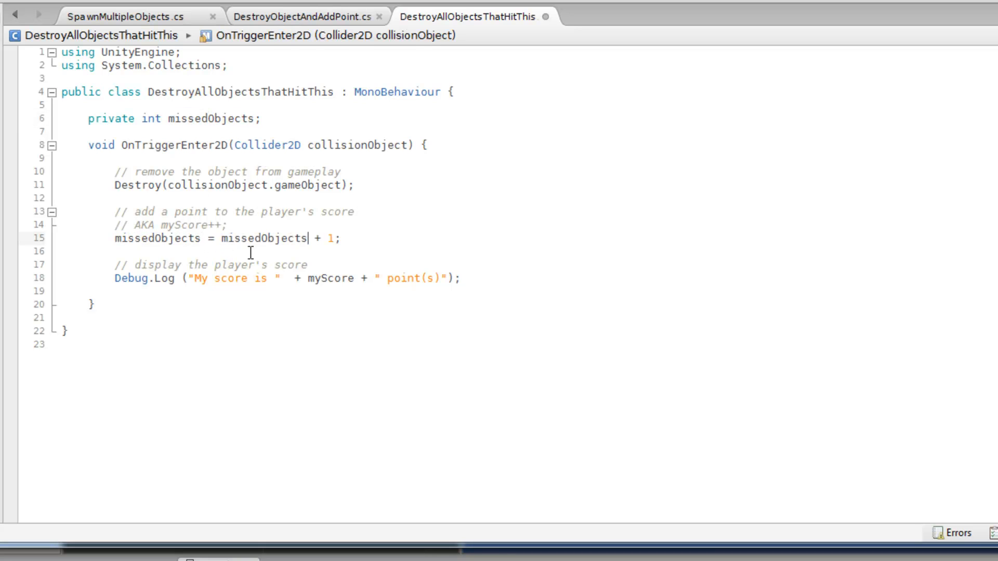
Reword the Debug.Log text to "We have missed " and " object(s)" around the variable, and save the script
drag(196, 279, 259, 275)
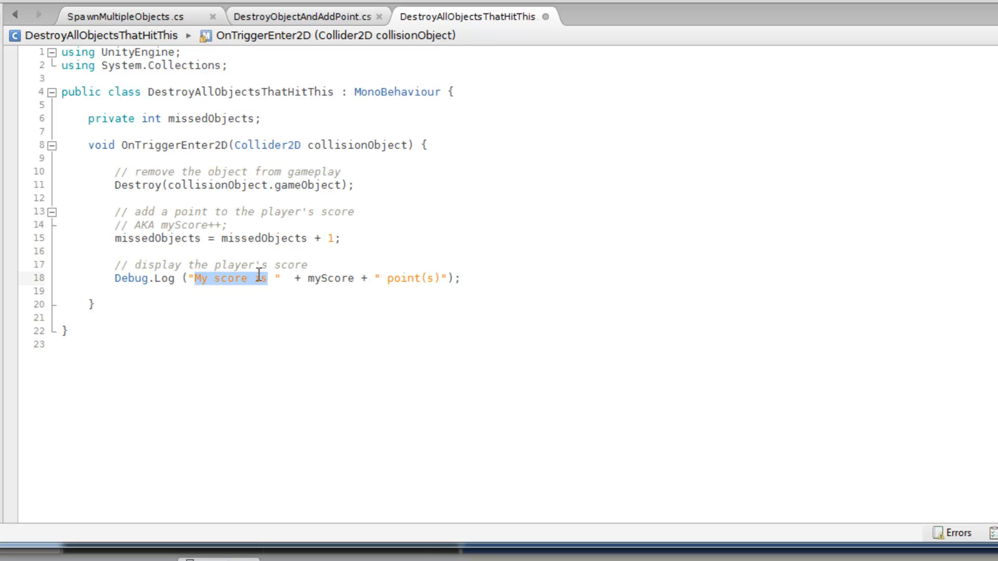
text(We have missed)
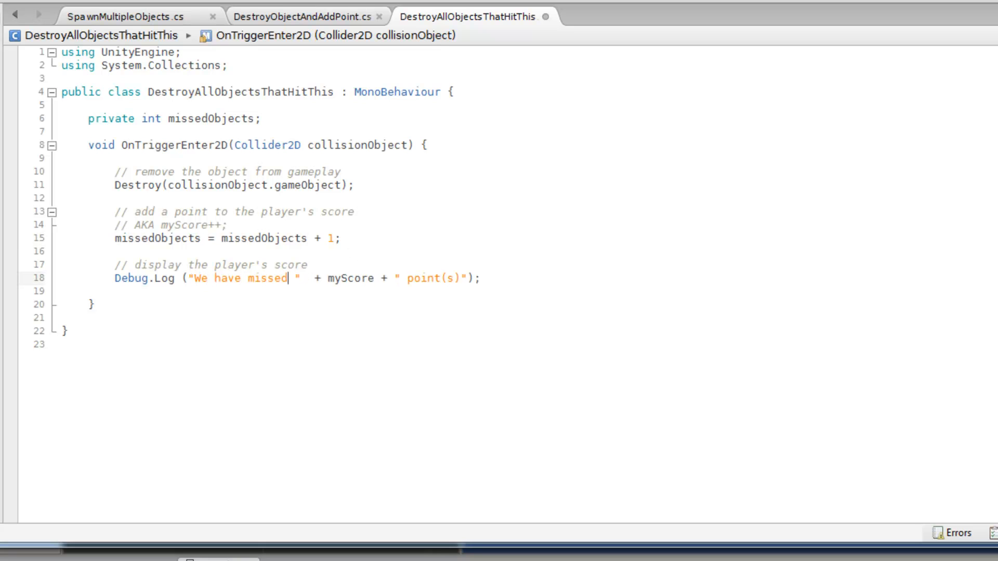
double_click(419, 278)
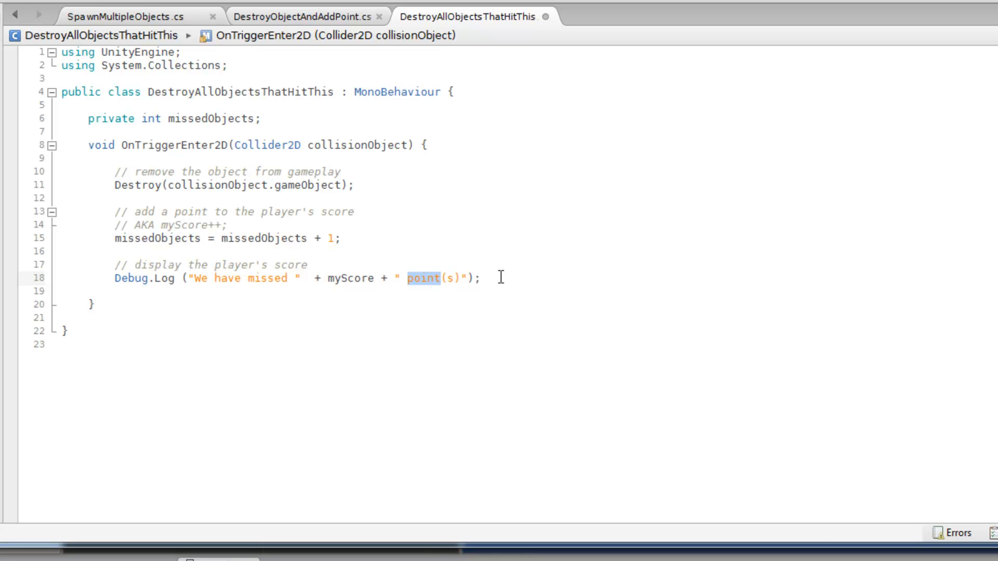
text(object)
key(Down)
key(Down)
key(Down)
key(Down)
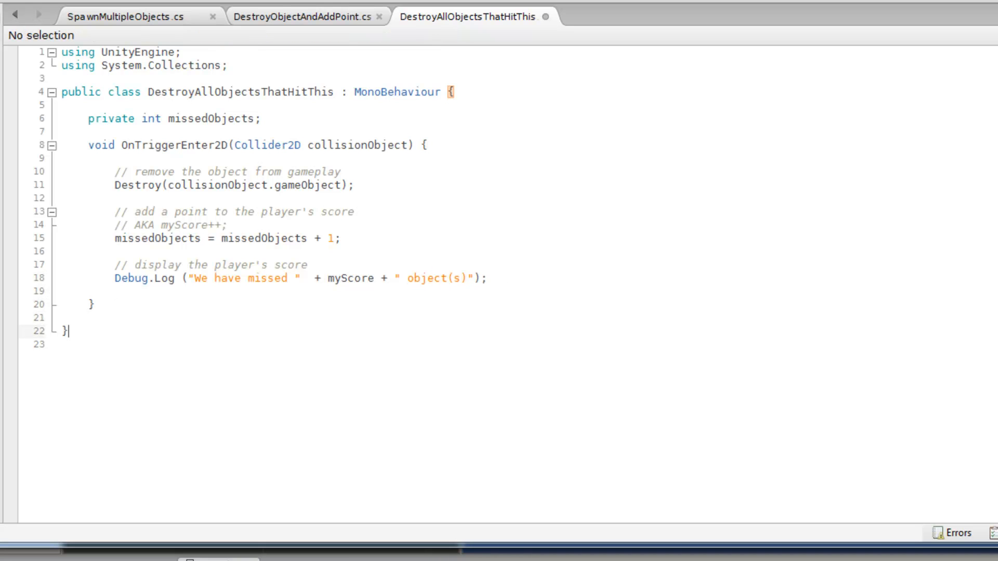
key(ctrl+s)
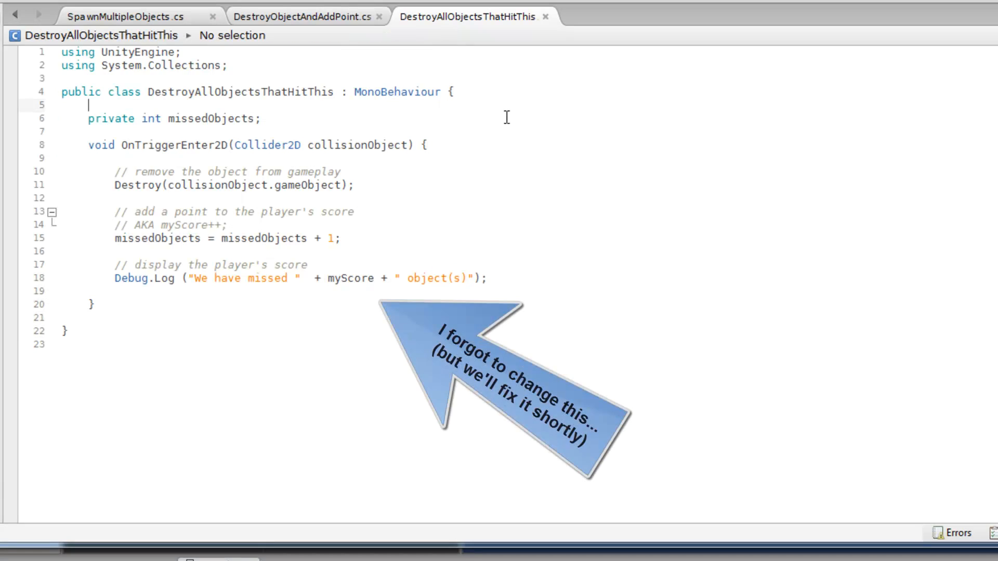
Switch to Unity and open the script line behind the console's compile error about myScore
click(503, 122)
click(417, 371)
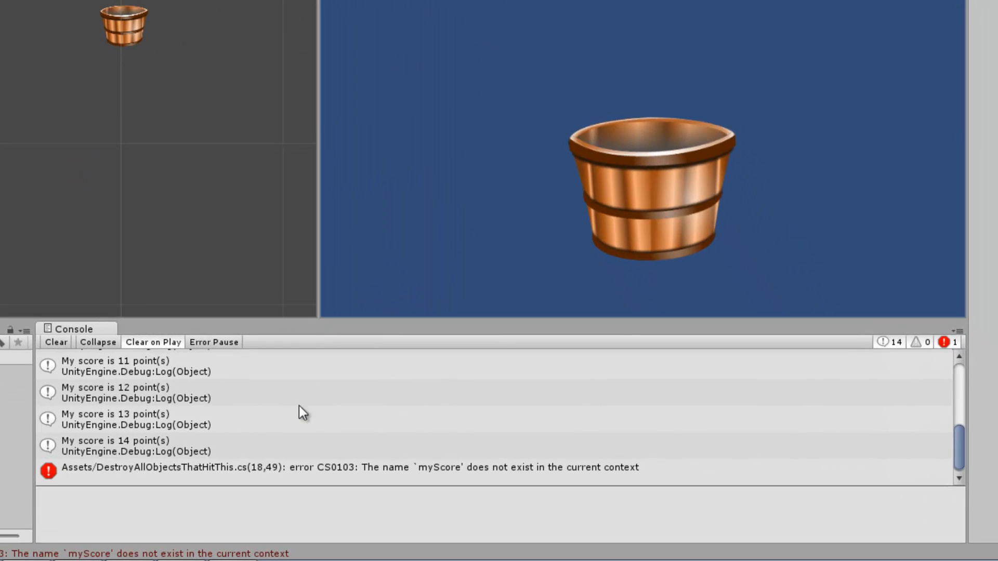
click(215, 471)
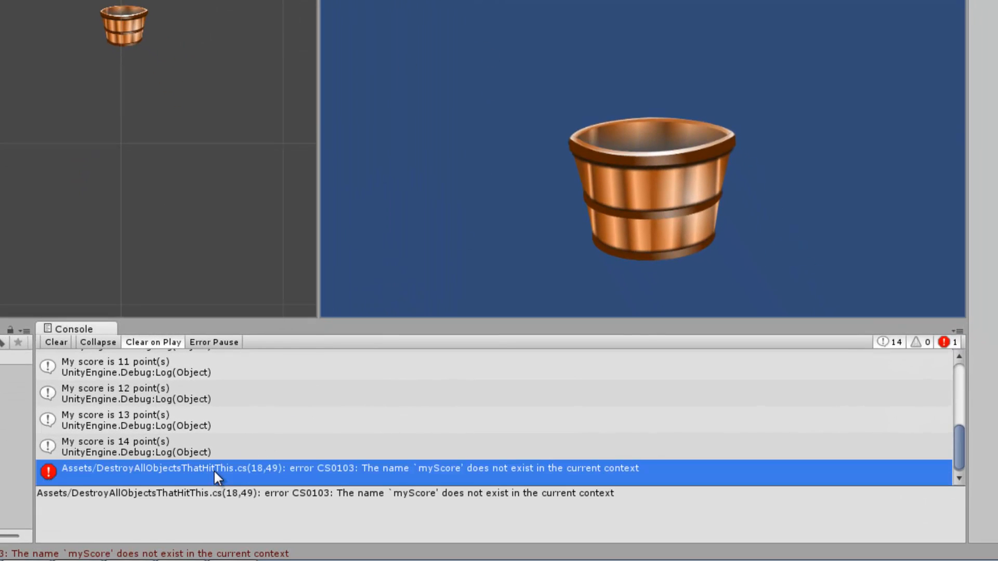
double_click(156, 465)
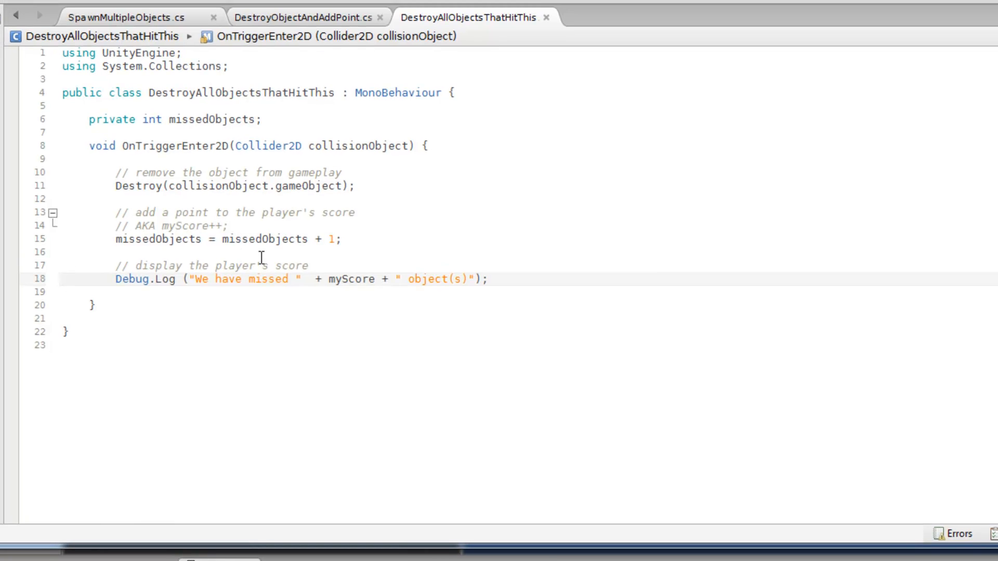
Replace myScore with missedObjects in the Debug.Log line and save the script
double_click(239, 238)
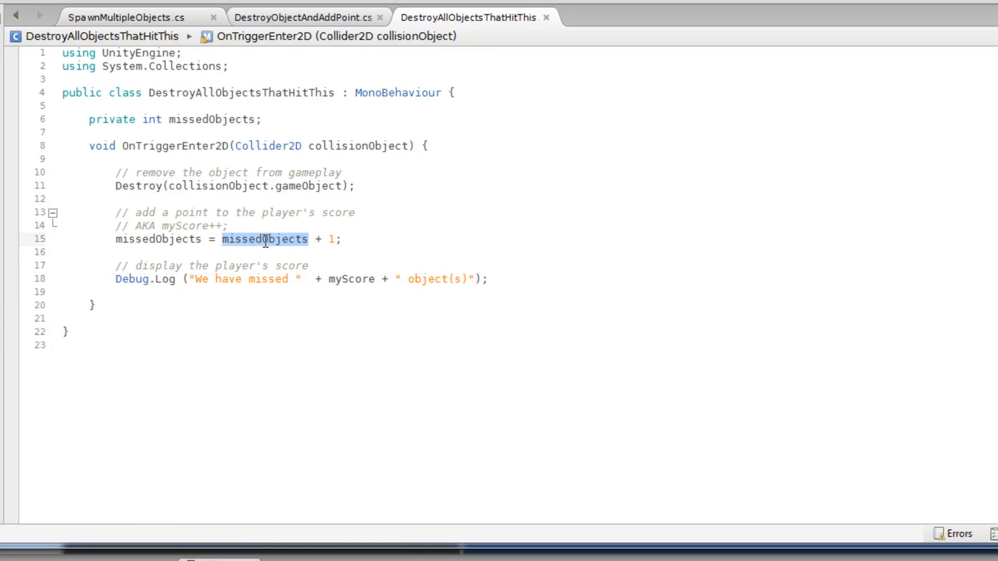
key(ctrl+c)
double_click(358, 279)
key(ctrl+v)
click(370, 339)
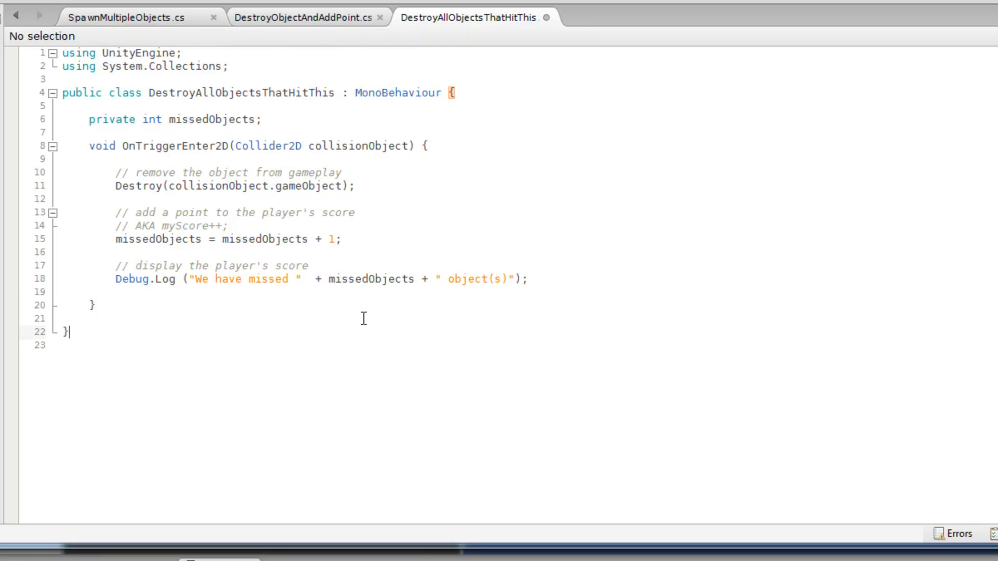
key(ctrl+s)
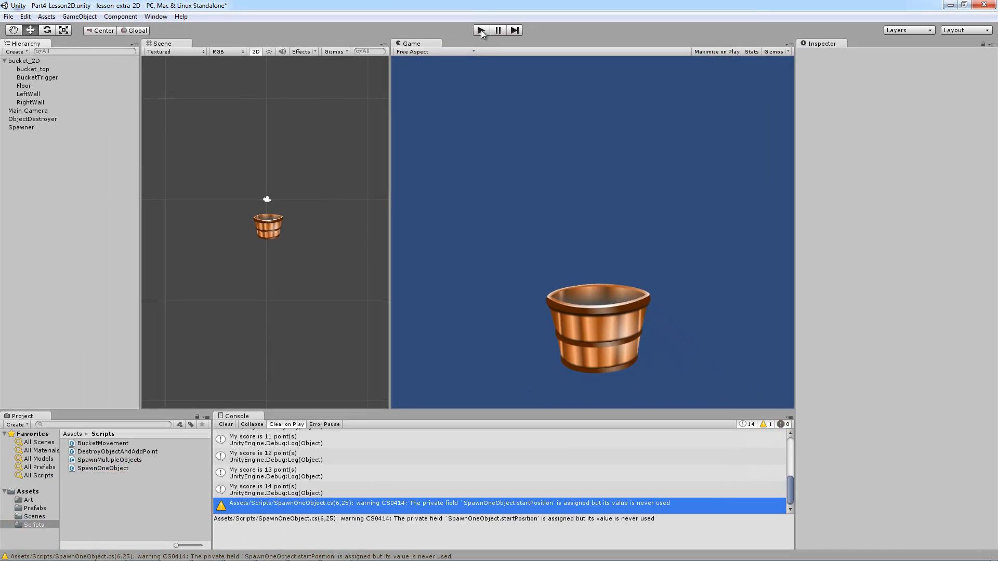
Run the game with ObjectDestroyer selected, move the bucket sideways, and check the missed-object log and the spawned clones in the Hierarchy
click(33, 120)
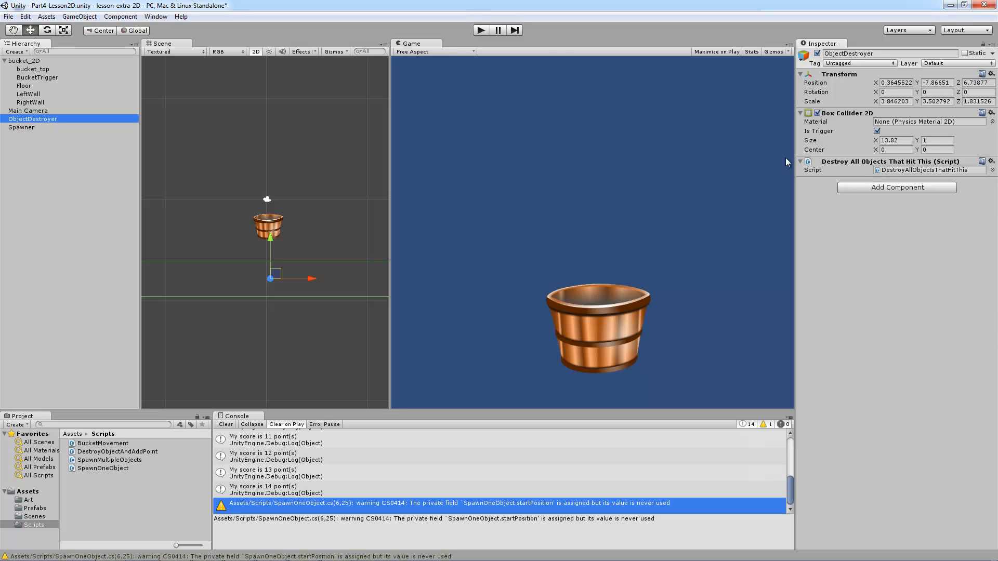
click(480, 30)
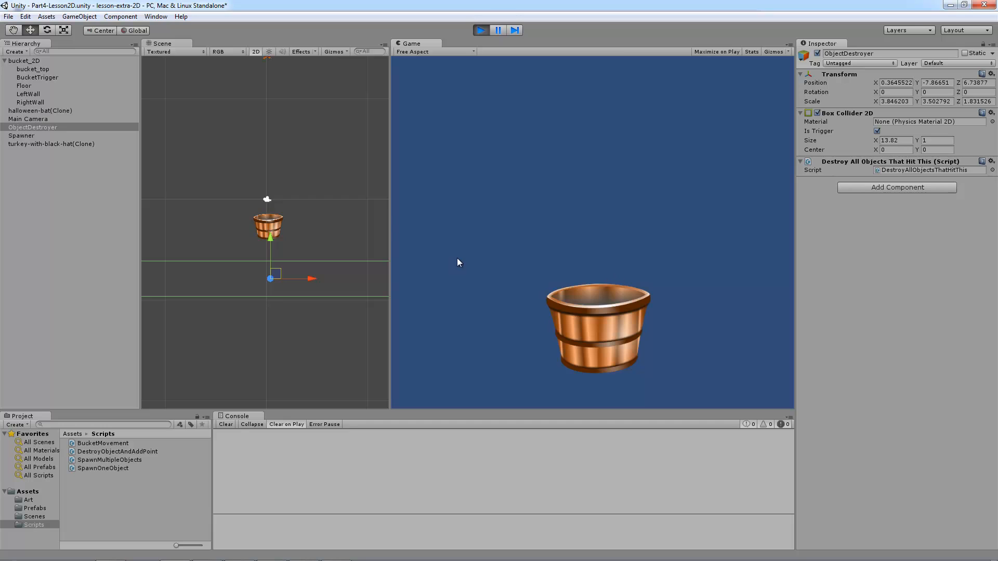
scroll(317, 264, down, 4)
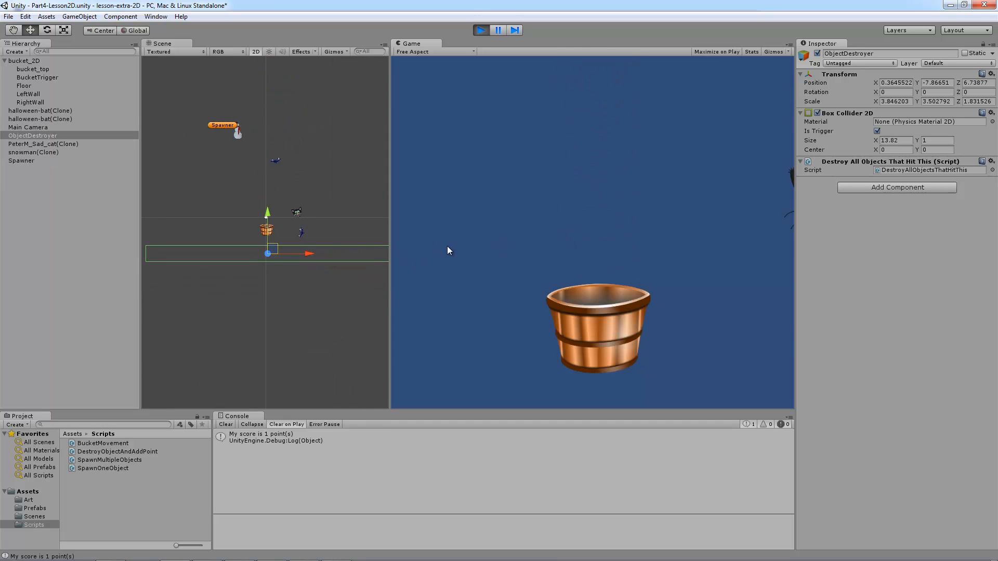
key(Right)
key(Right)
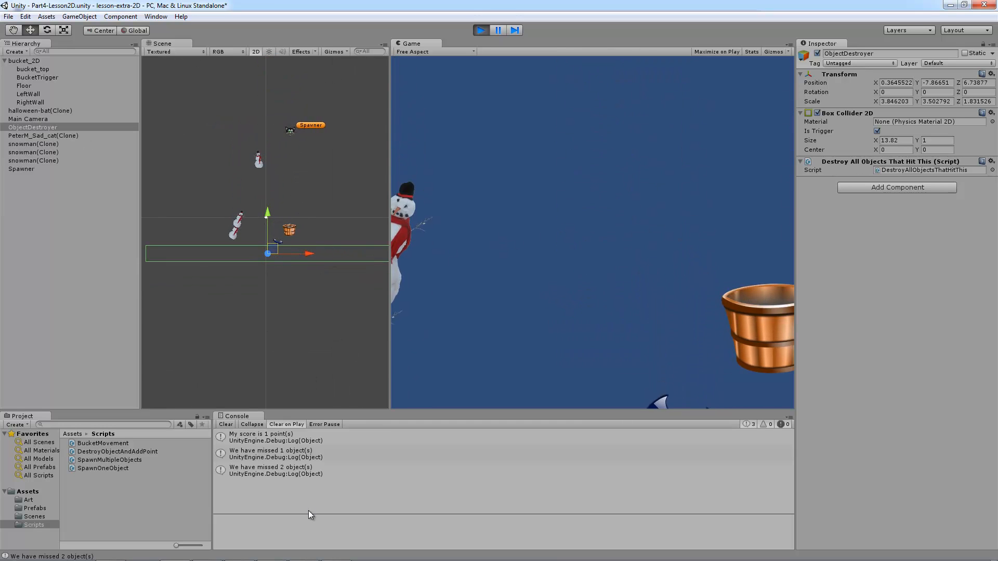
key(Left)
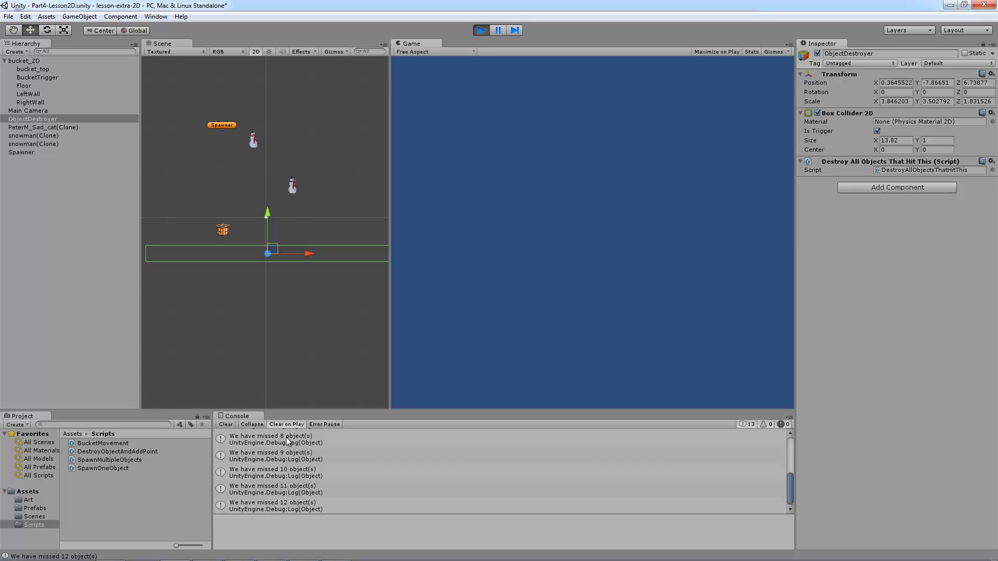
click(63, 112)
click(65, 135)
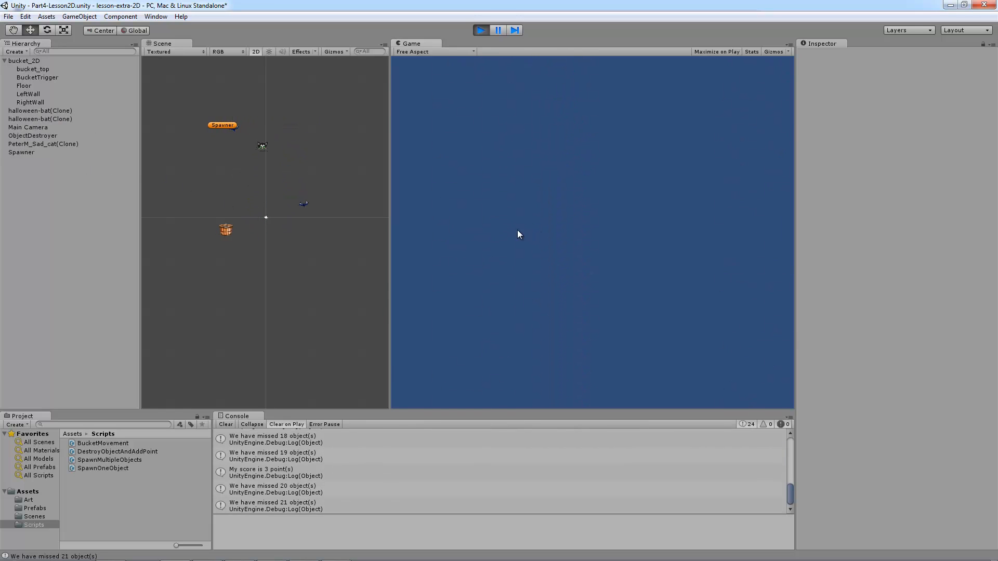
Move the bucket back and forth under the falling objects to compare the score and missed-object messages, and stop the game
key(Left)
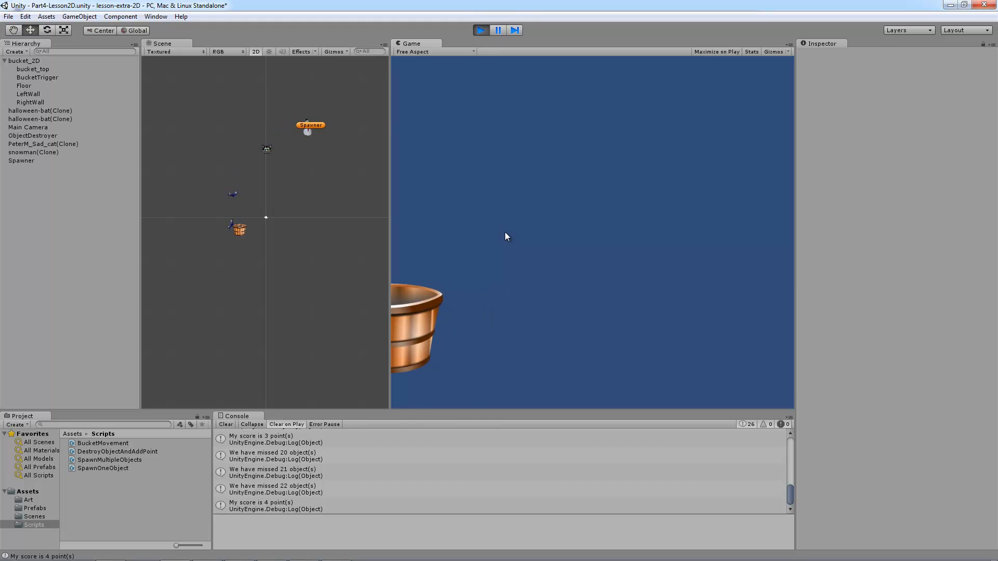
key(Right)
key(Right)
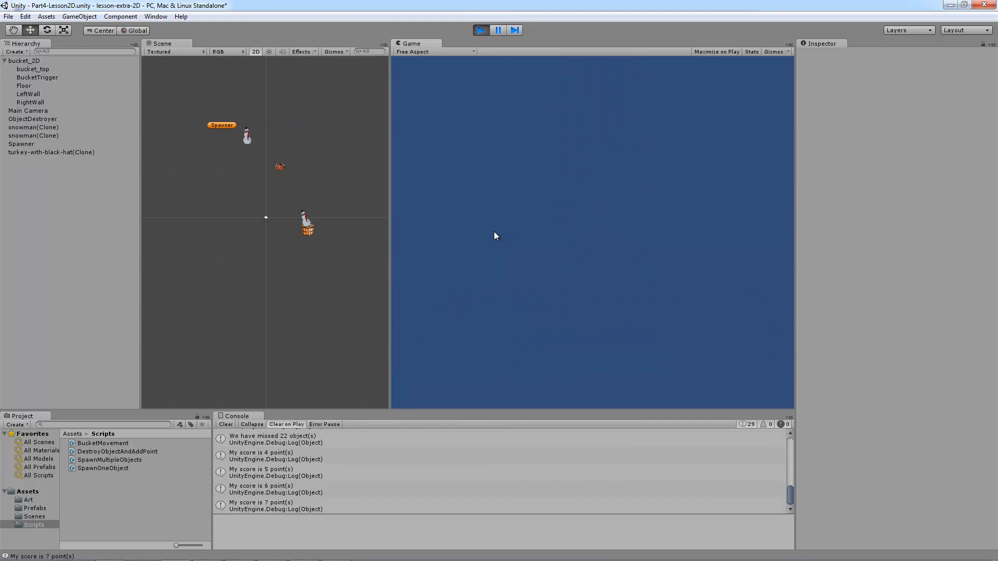
key(Left)
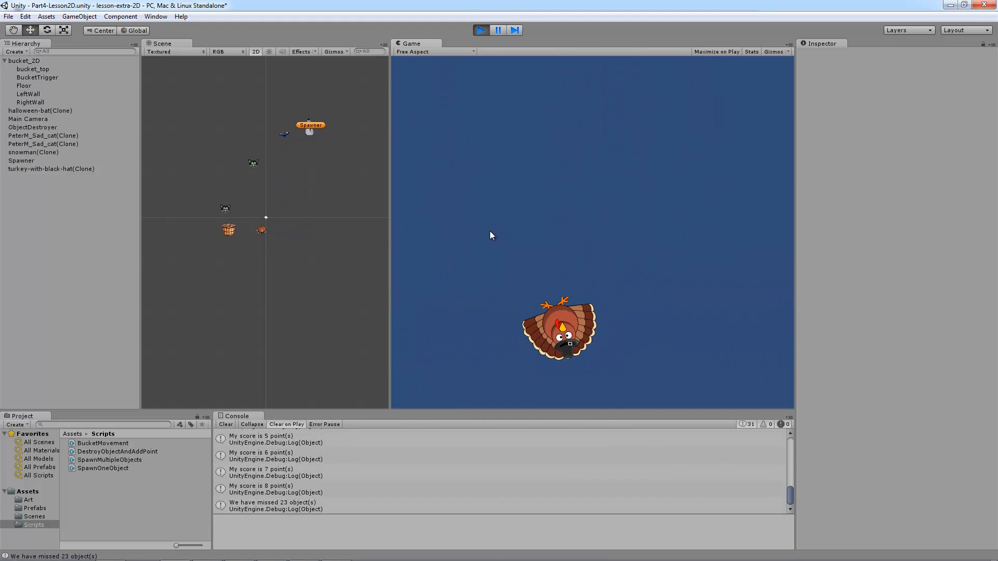
key(Right)
key(Right)
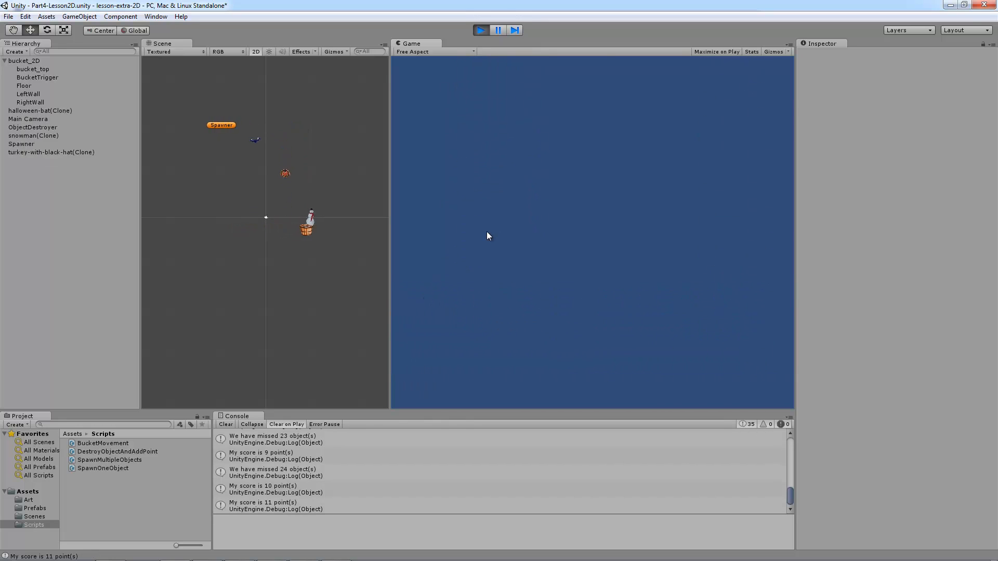
key(Left)
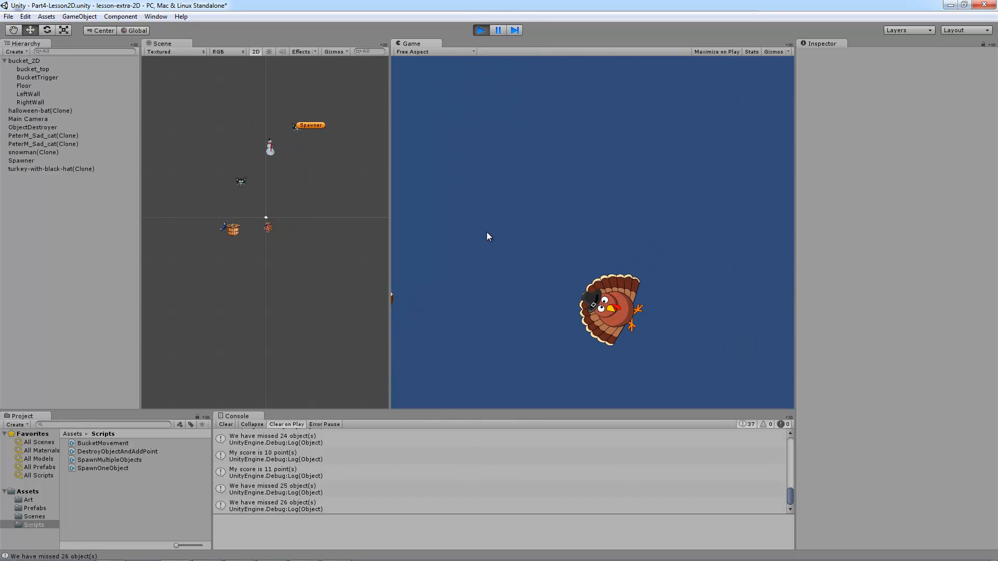
key(Right)
key(Right)
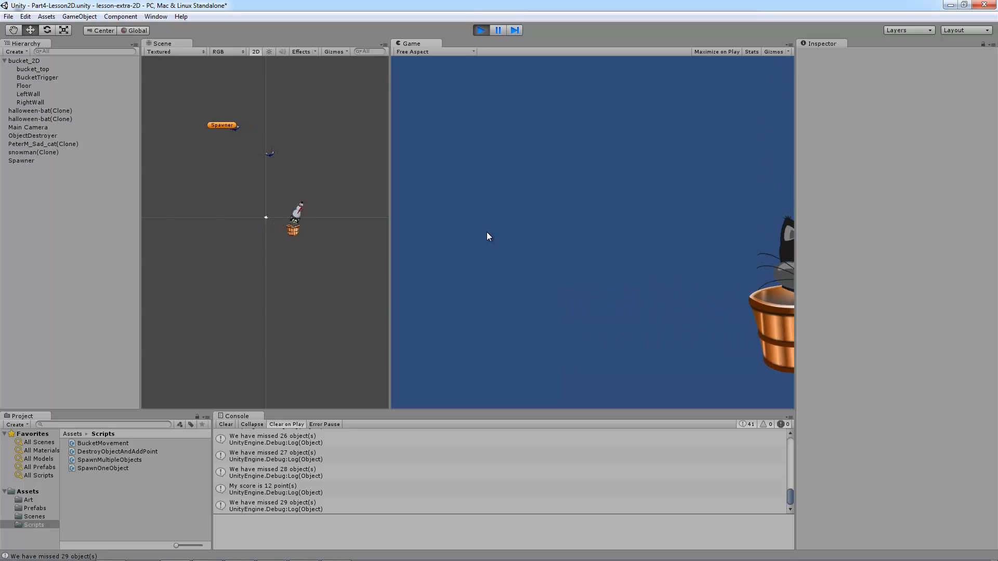
key(Left)
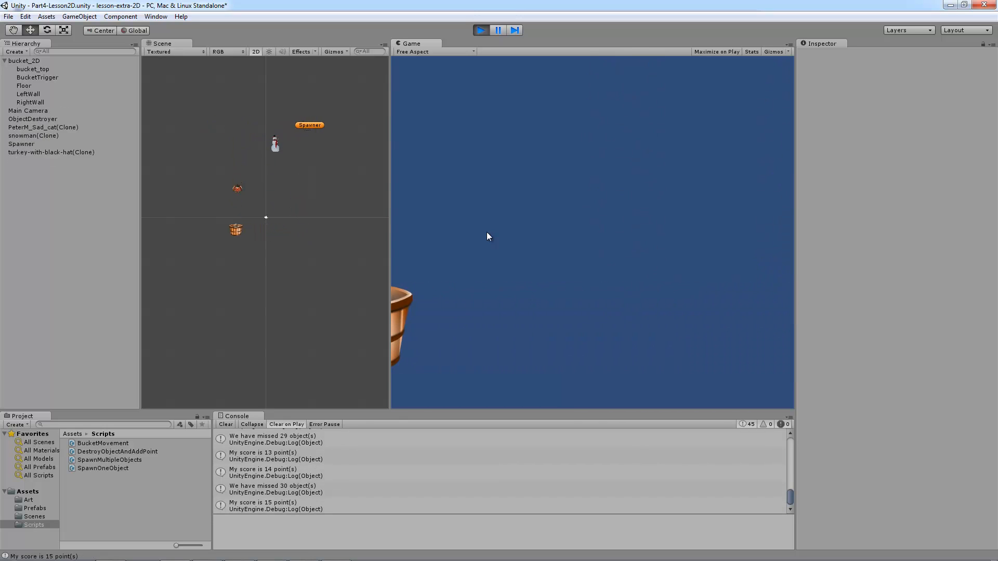
key(Right)
key(Right)
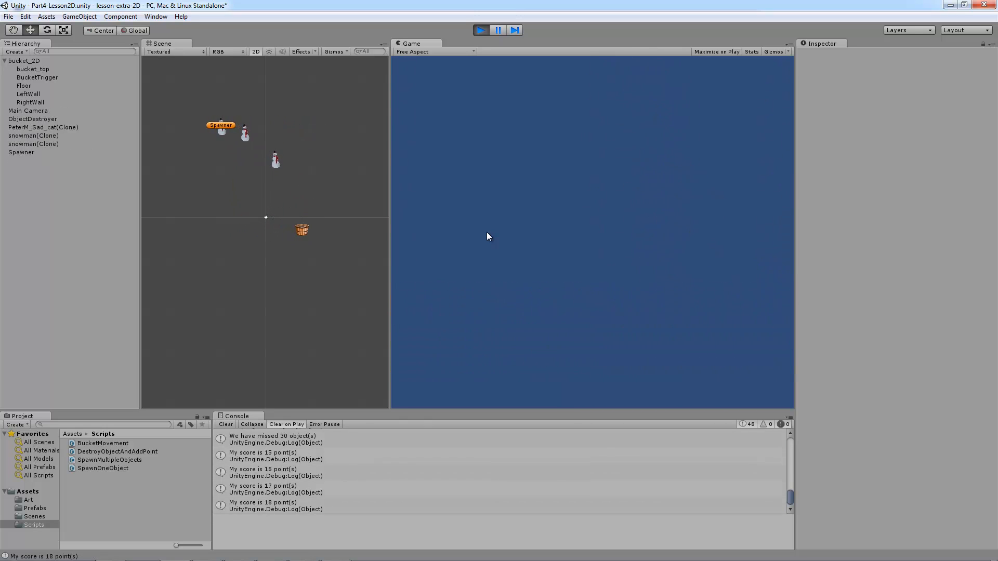
key(Left)
key(Left)
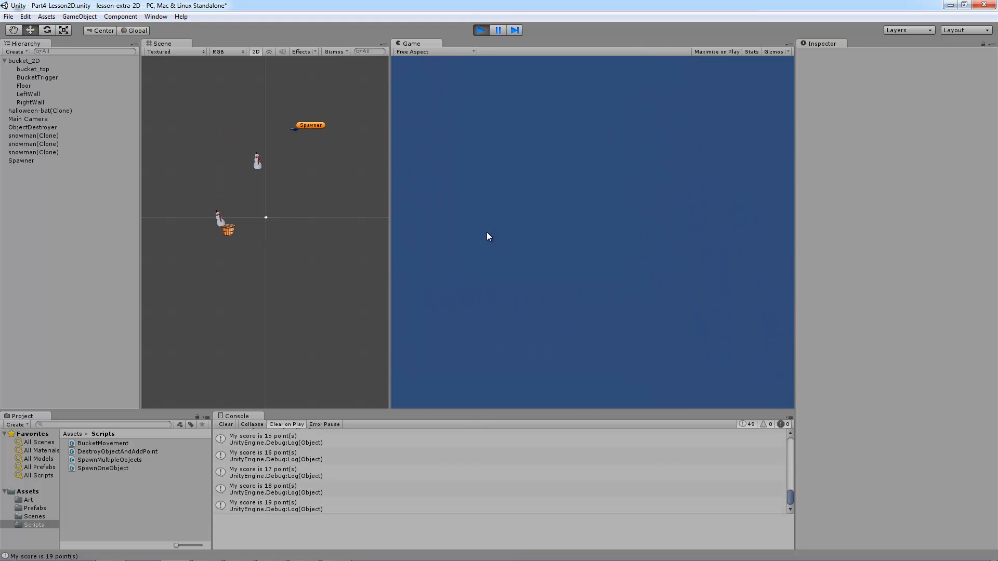
key(Right)
key(Right)
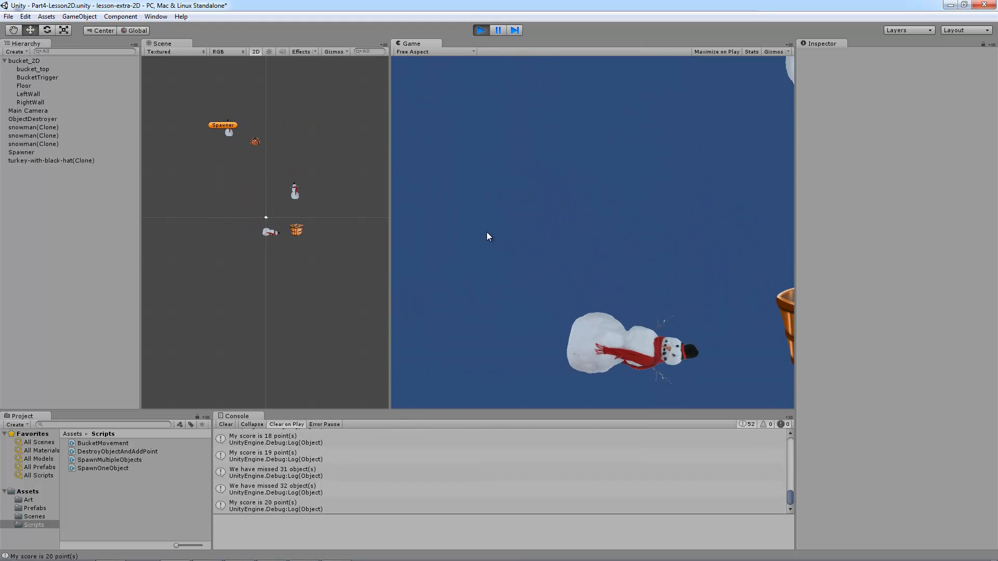
key(Left)
key(Left)
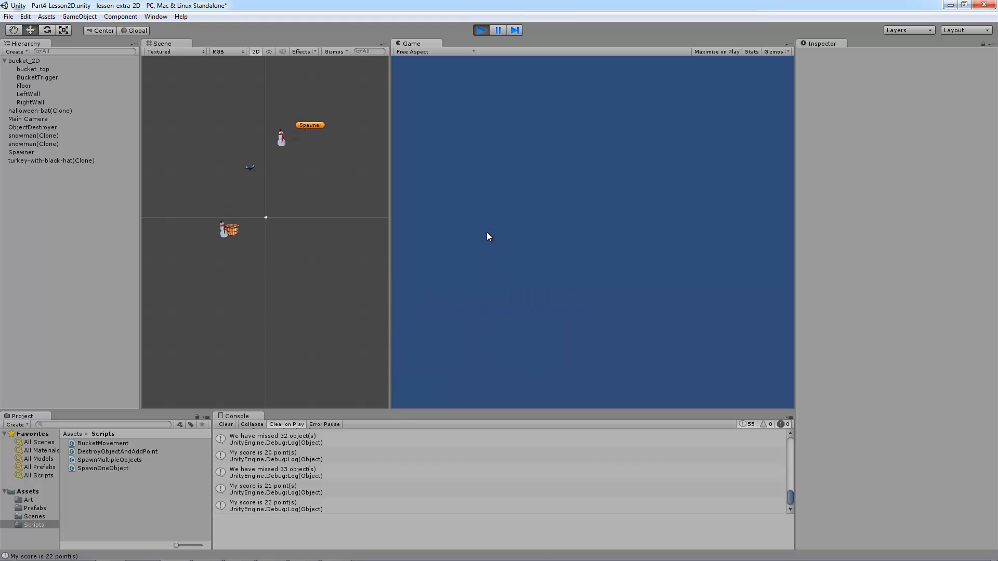
key(Right)
key(Right)
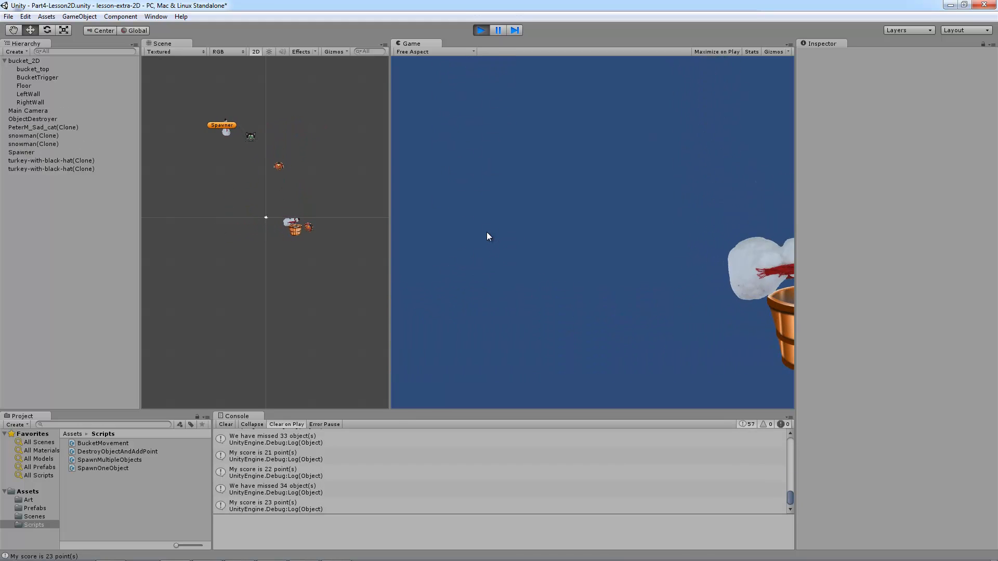
key(Left)
key(Right)
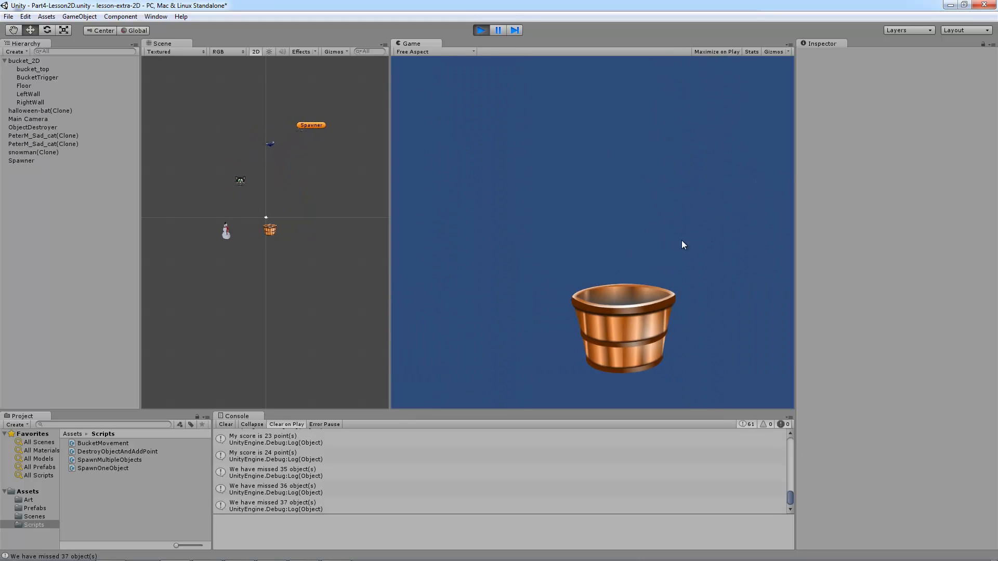
key(Left)
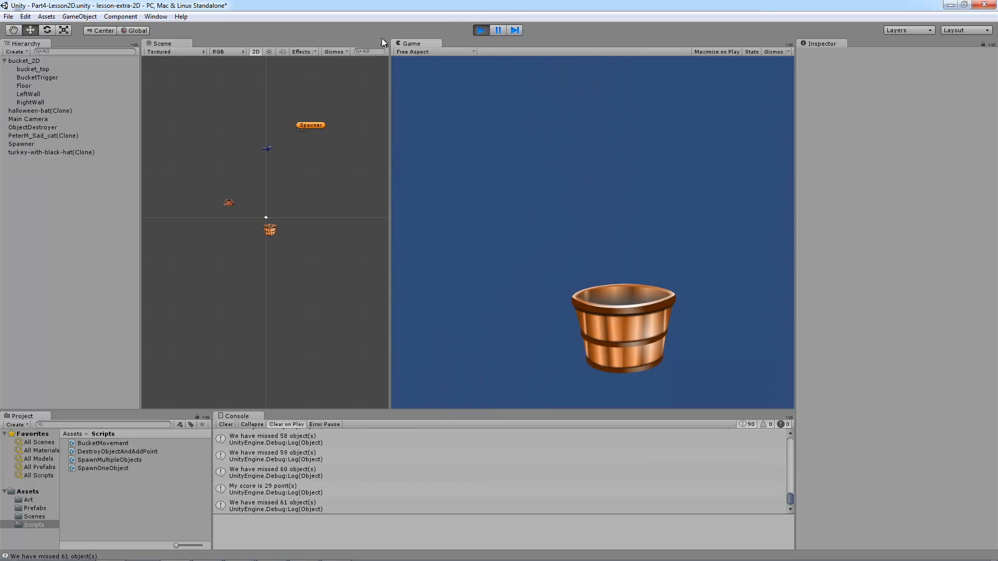
click(480, 30)
Widen the Game view, and enlarge and raise the Main Camera to size about 13.39 and Y about 8.37, framing the Spawner and bucket
drag(397, 62, 366, 65)
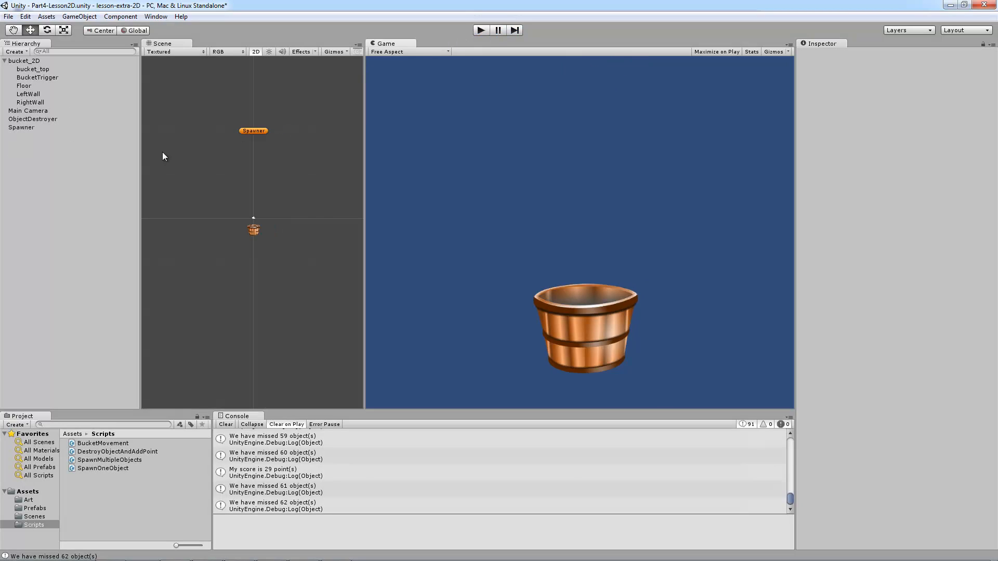
click(31, 111)
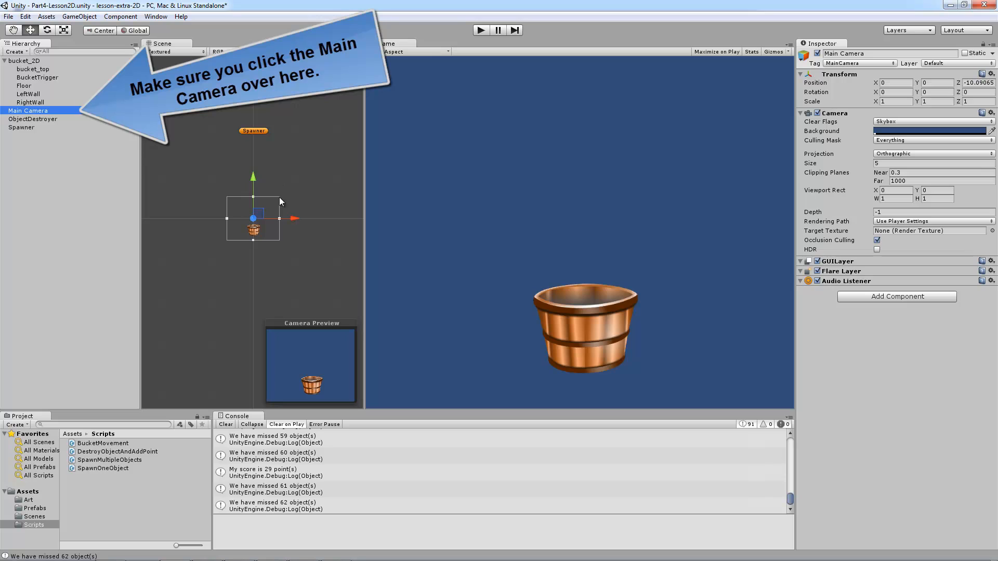
drag(255, 203, 287, 196)
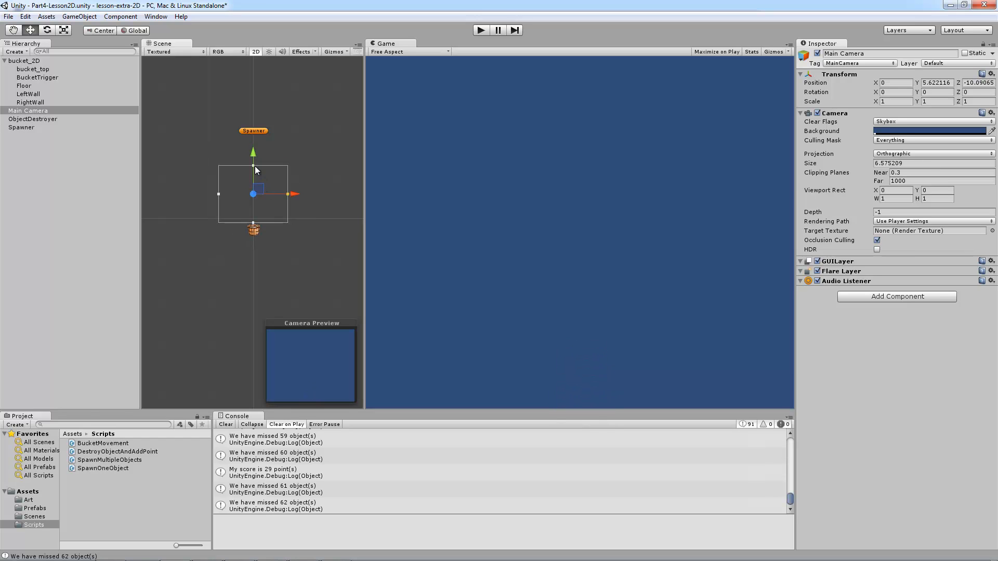
mouse_move(254, 167)
mouse_down()
mouse_move(255, 146)
mouse_move(257, 170)
mouse_move(257, 147)
mouse_move(255, 156)
mouse_up()
drag(289, 195, 256, 251)
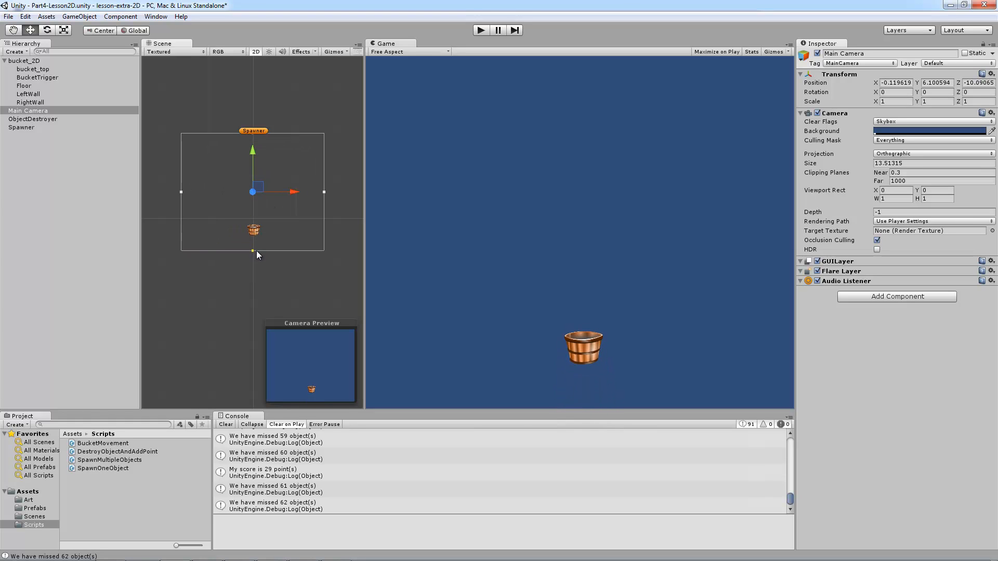
drag(255, 175, 252, 166)
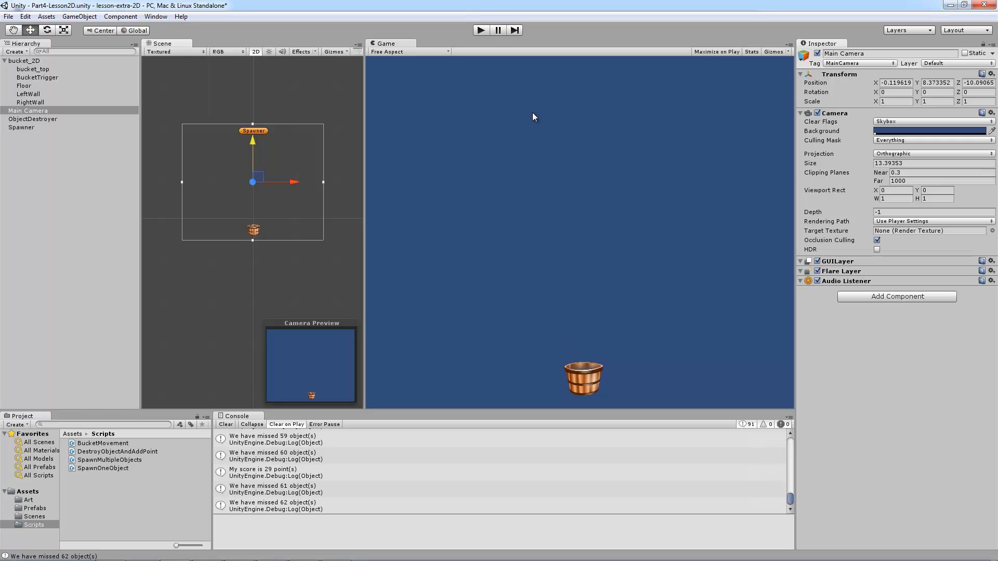
Run the game with the enlarged camera view and catch falling objects with the bucket to check scoring and missed-object logging
click(481, 31)
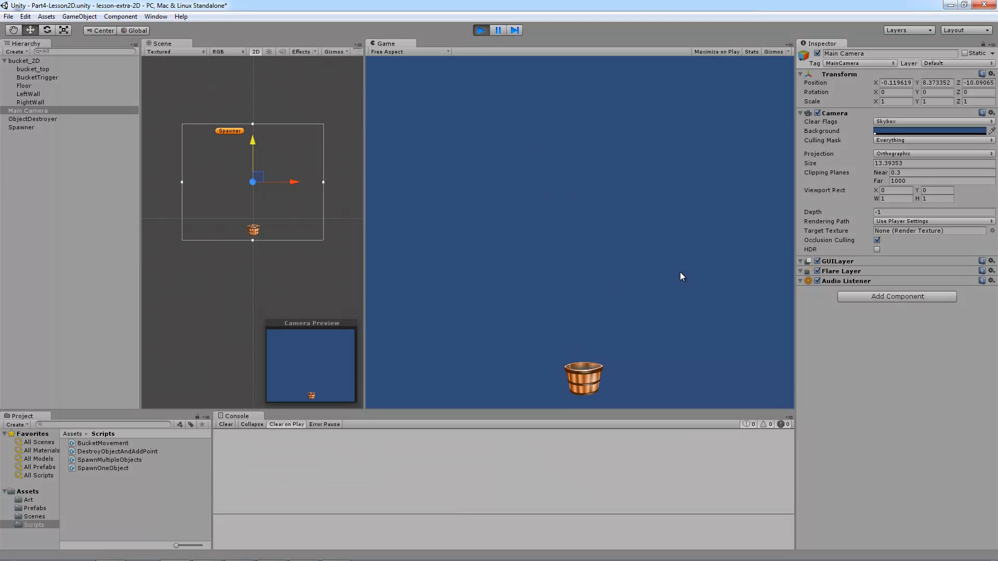
key(Right)
key(Left)
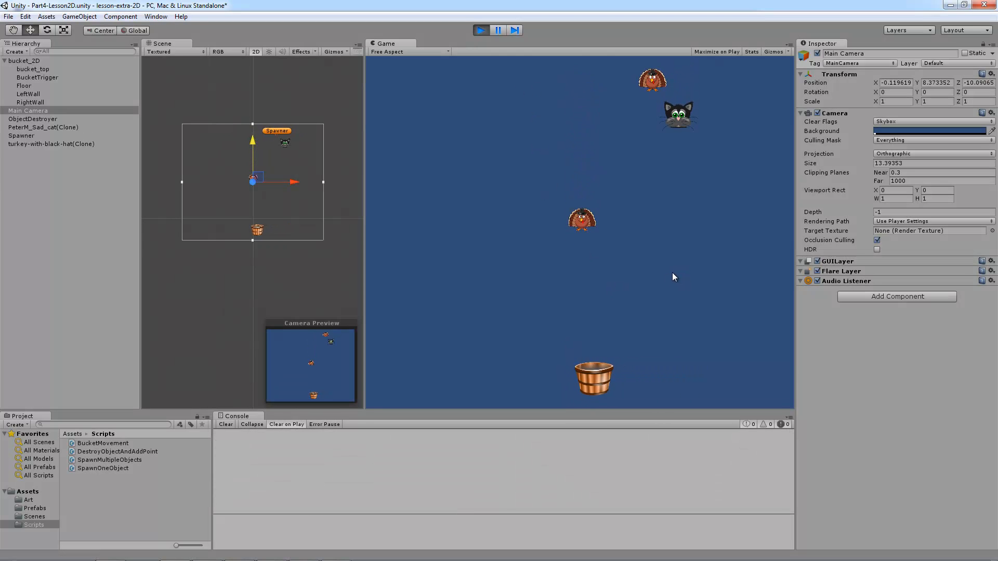
key(Right)
key(Left)
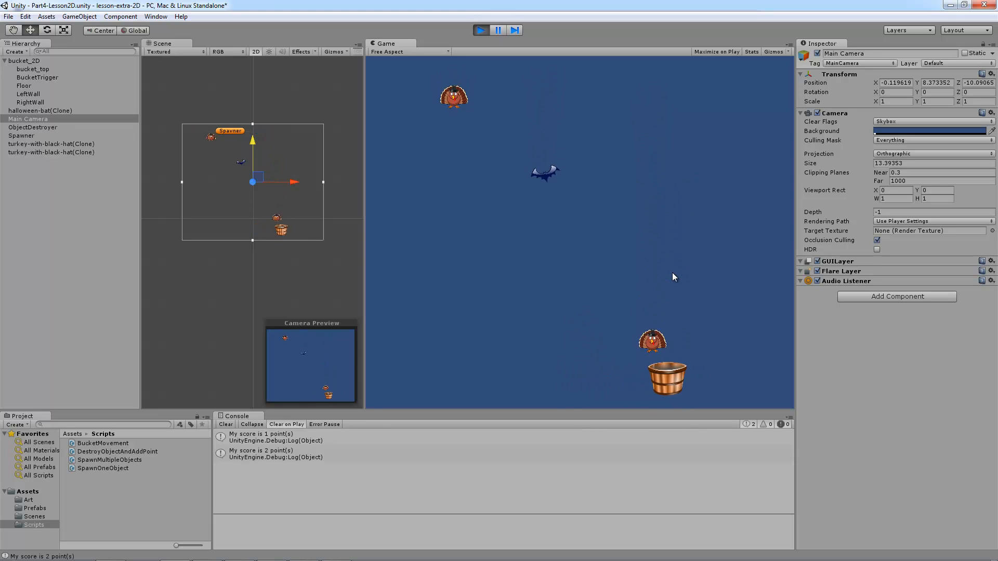
key(Right)
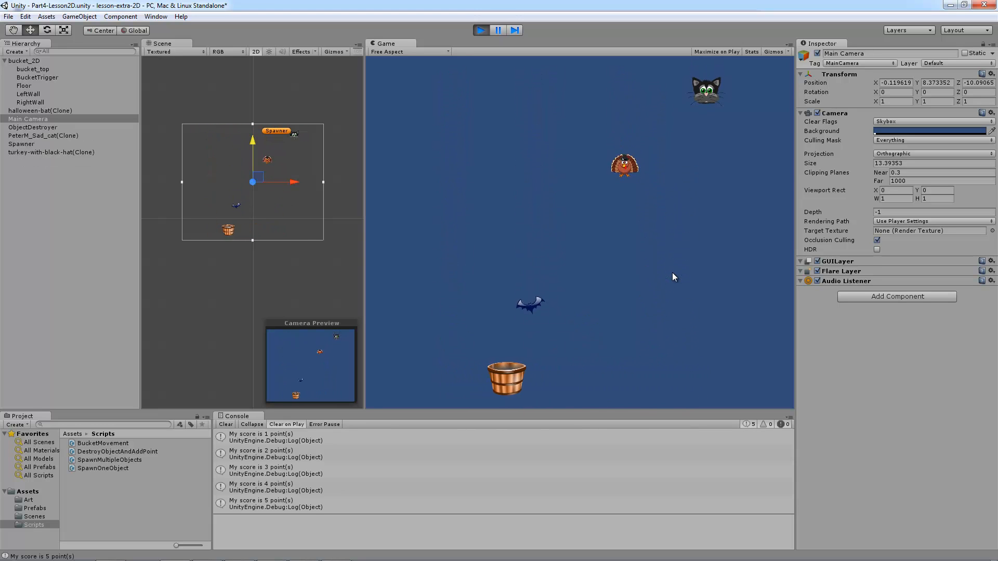
key(Left)
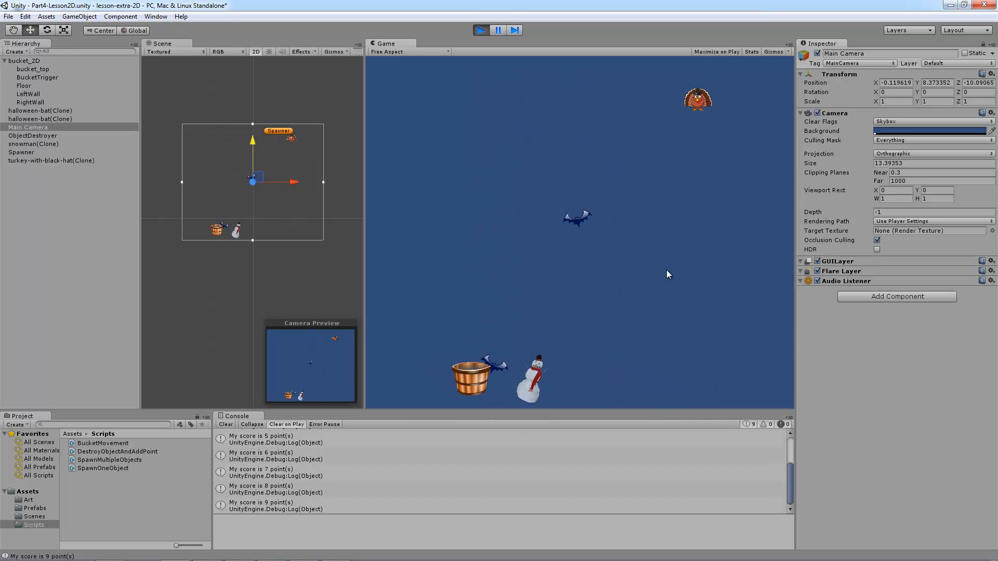
key(Right)
key(Left)
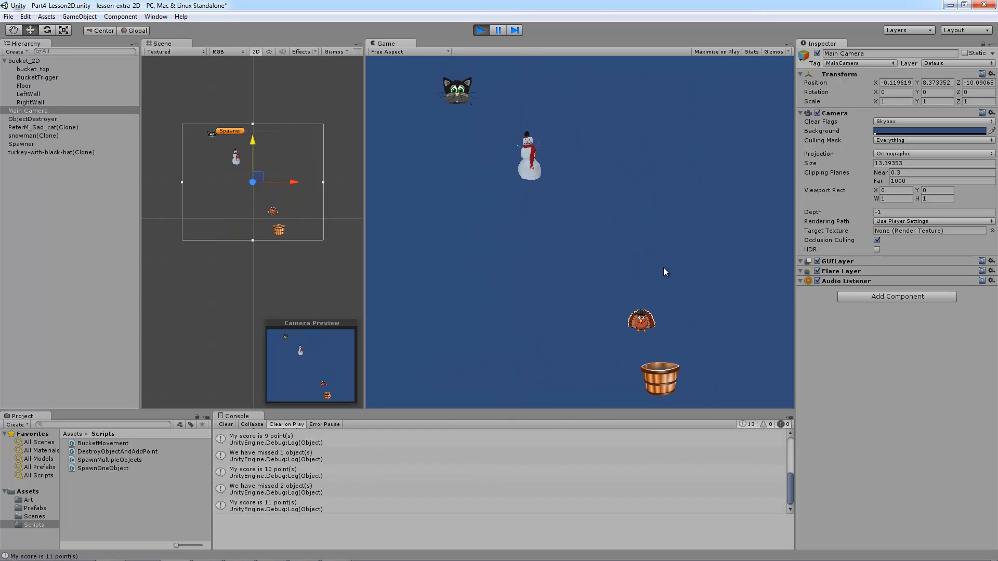
key(Right)
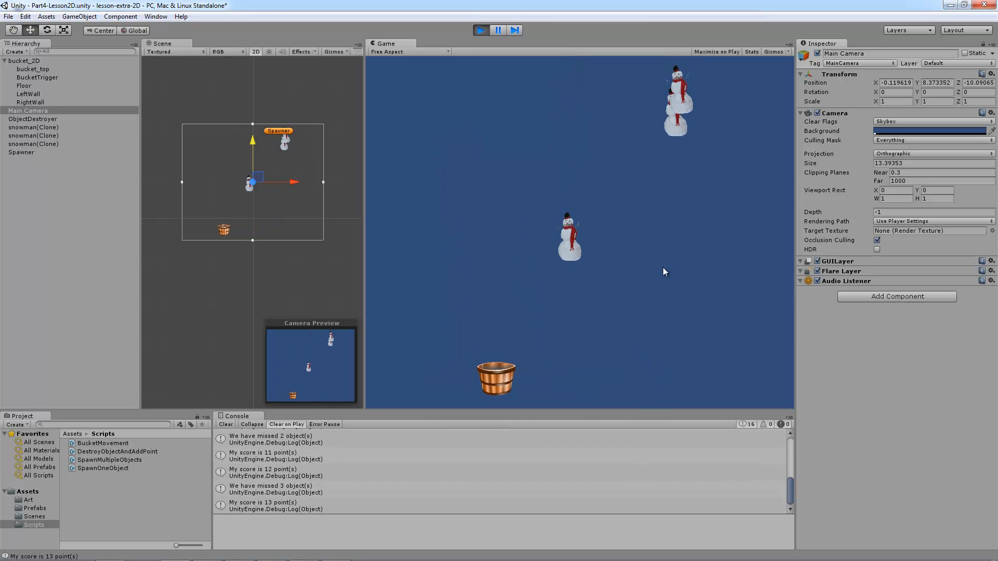
key(Left)
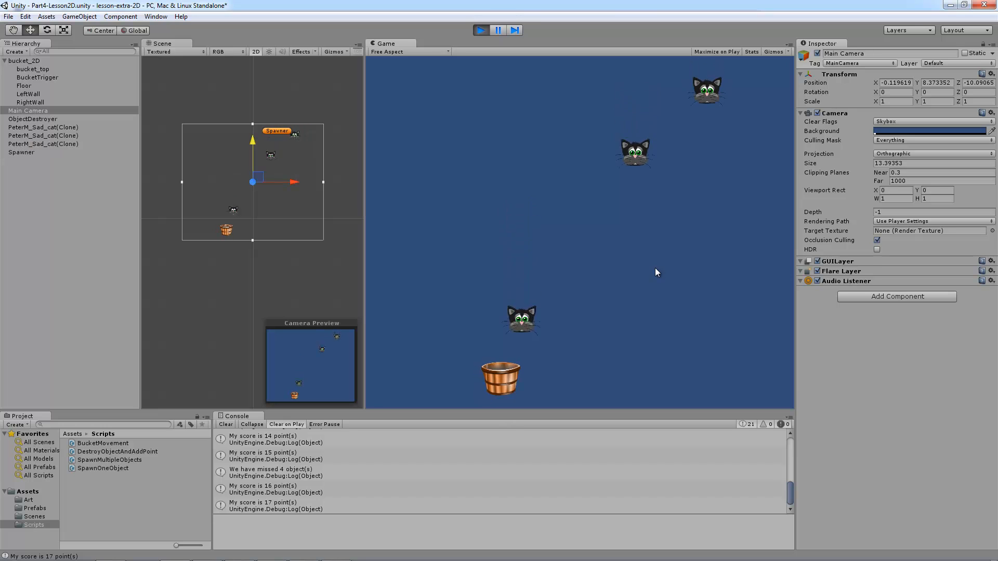
key(Right)
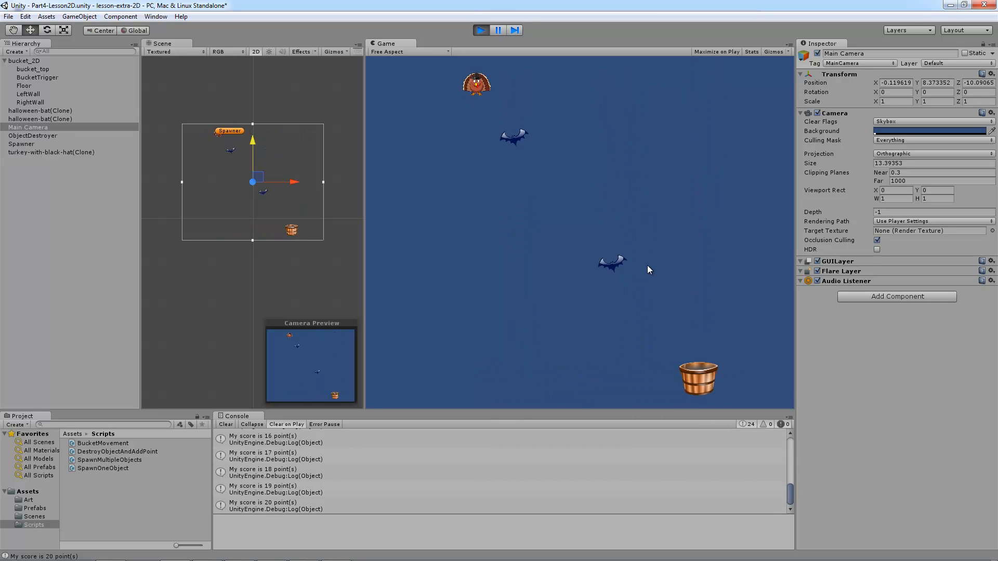
key(Left)
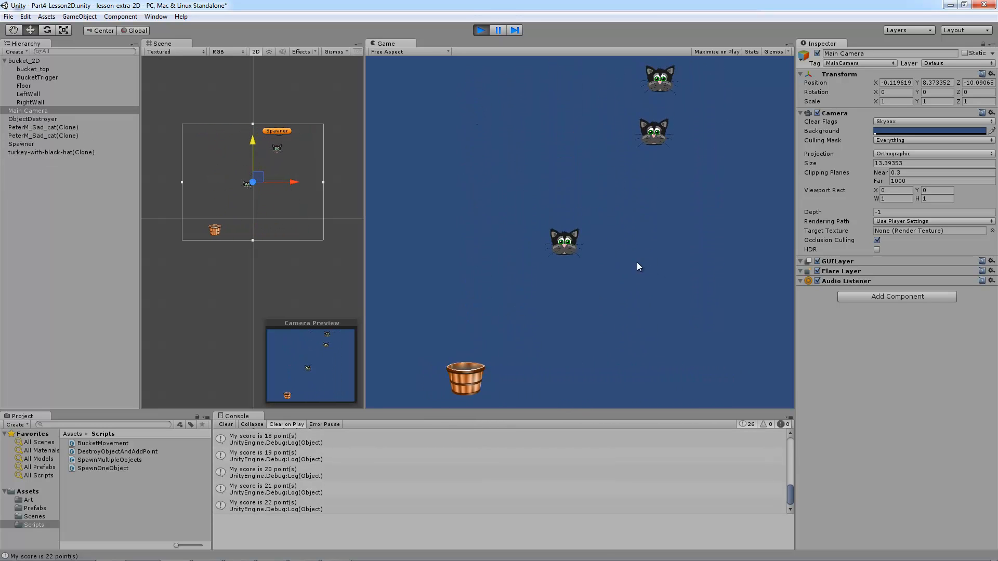
Move the bucket back and forth under the falling cats and bats to check the score and missed-object messages, and stop the game
key(Right)
key(Left)
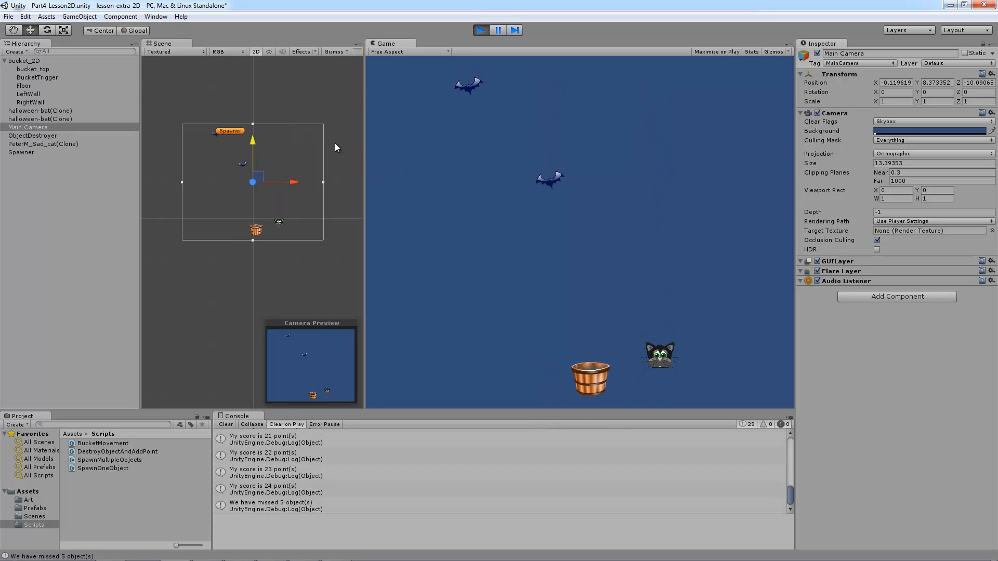
click(480, 31)
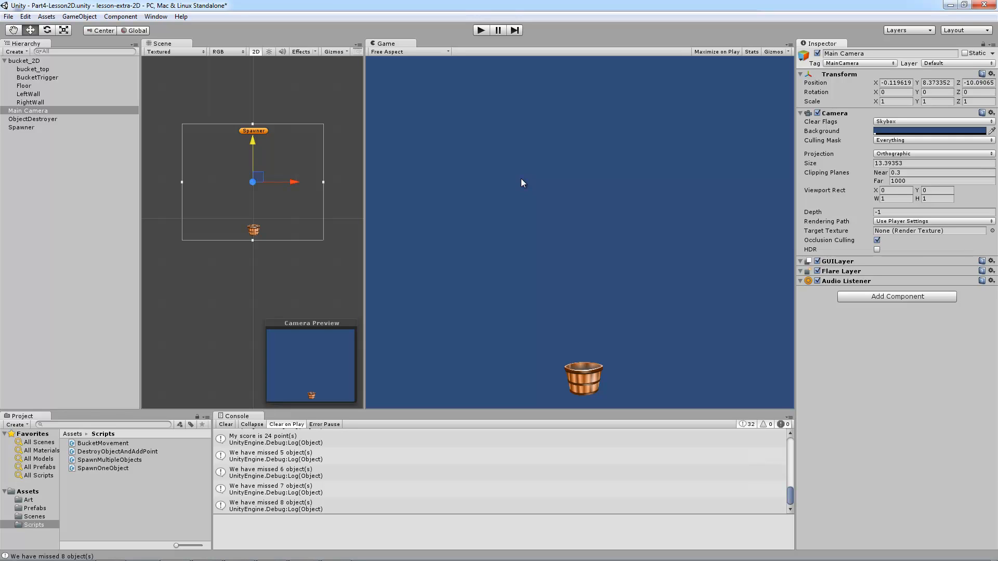
Replay the game from the start, sweep the bucket sideways to catch falling objects while checking the Console's scoring and missed-object logs, and stop it
click(481, 30)
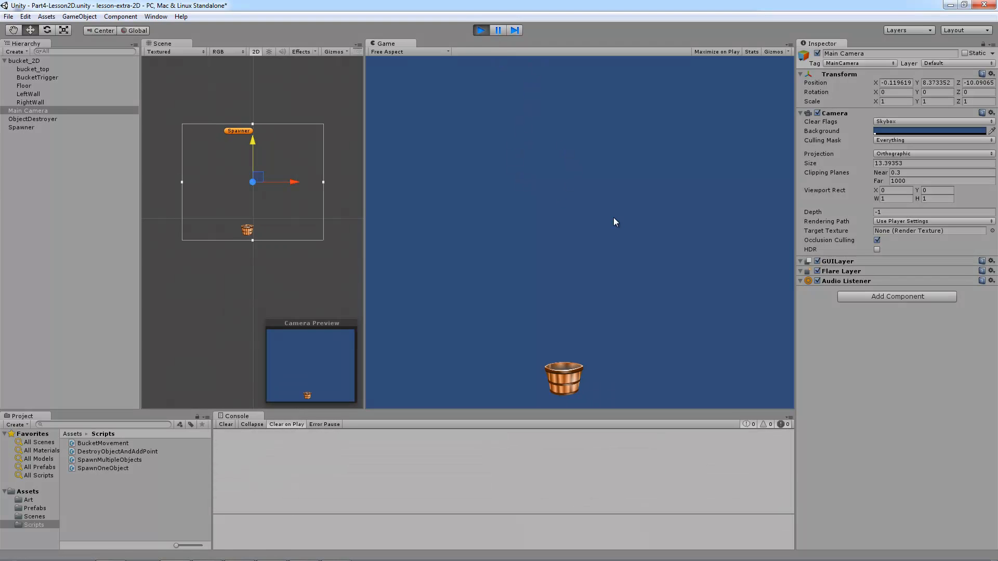
key(Left)
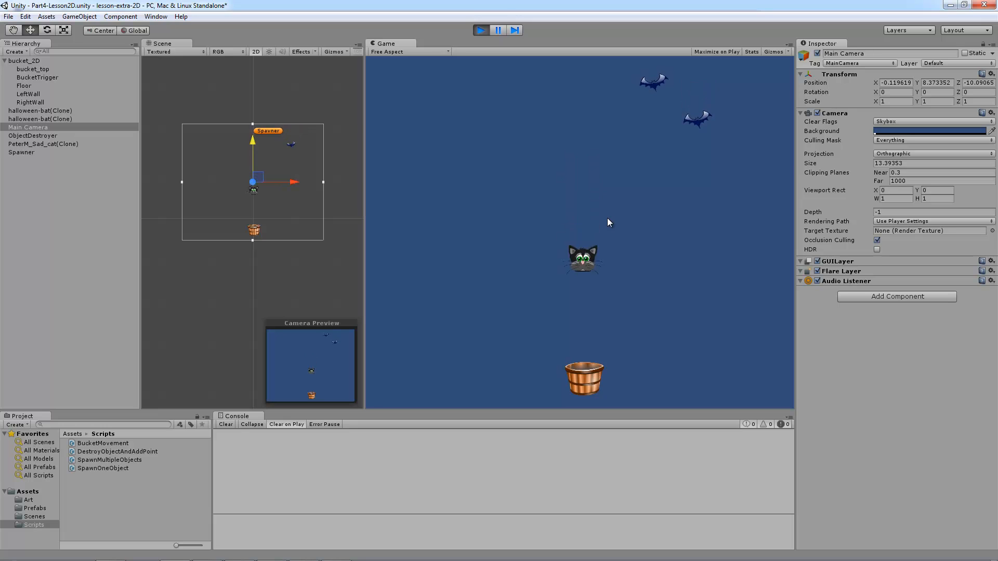
key(Right)
key(Left)
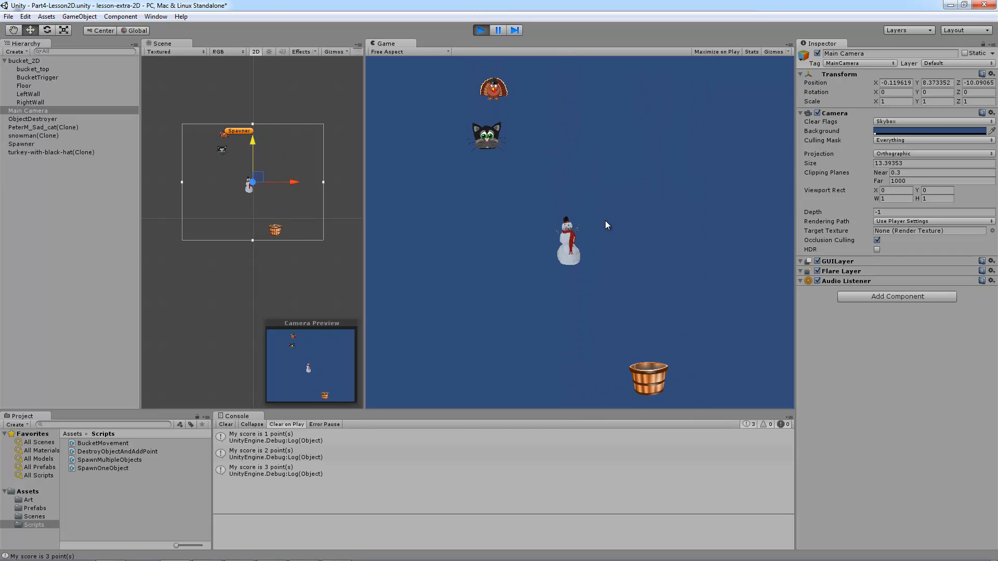
key(Right)
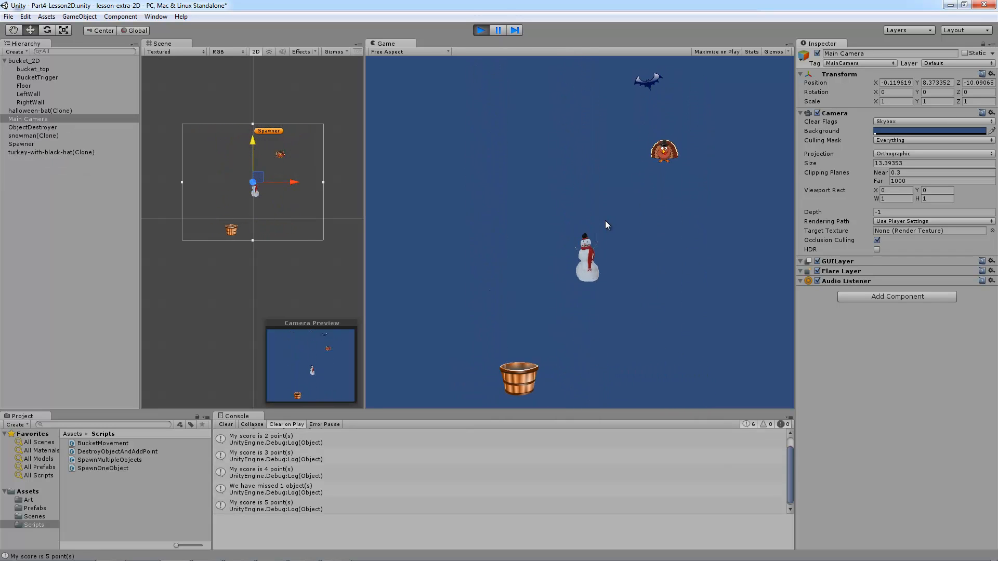
key(Left)
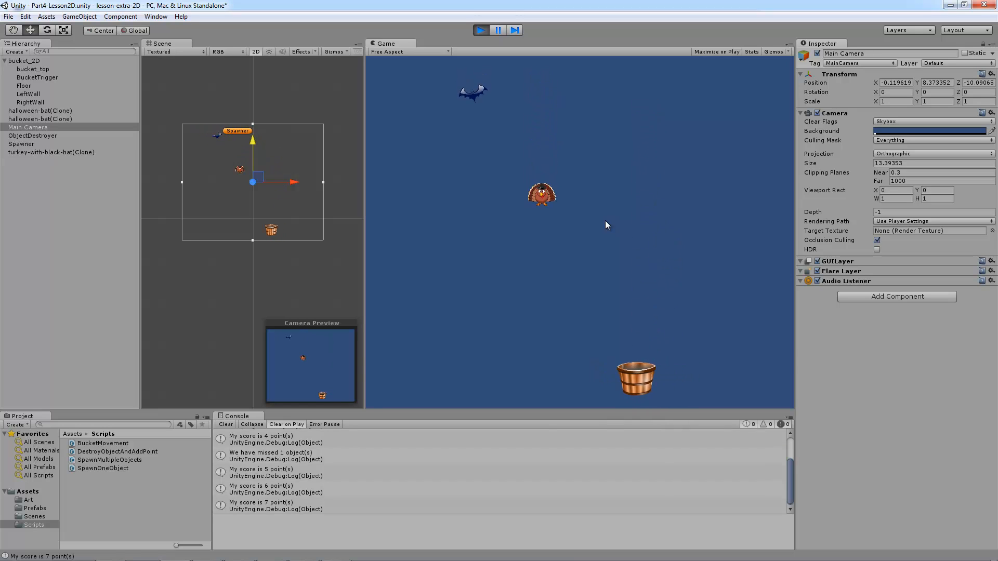
key(Left)
key(Right)
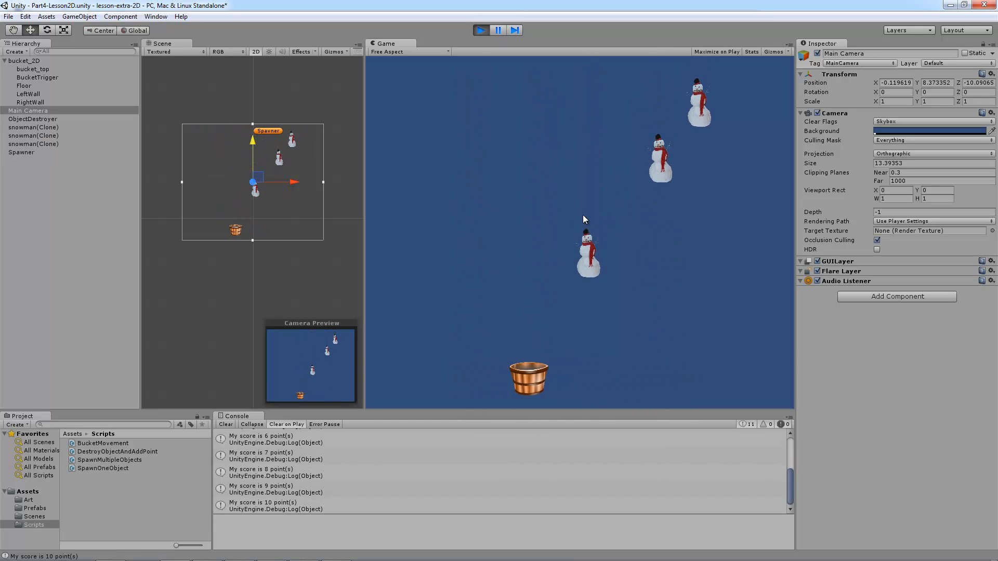
key(Left)
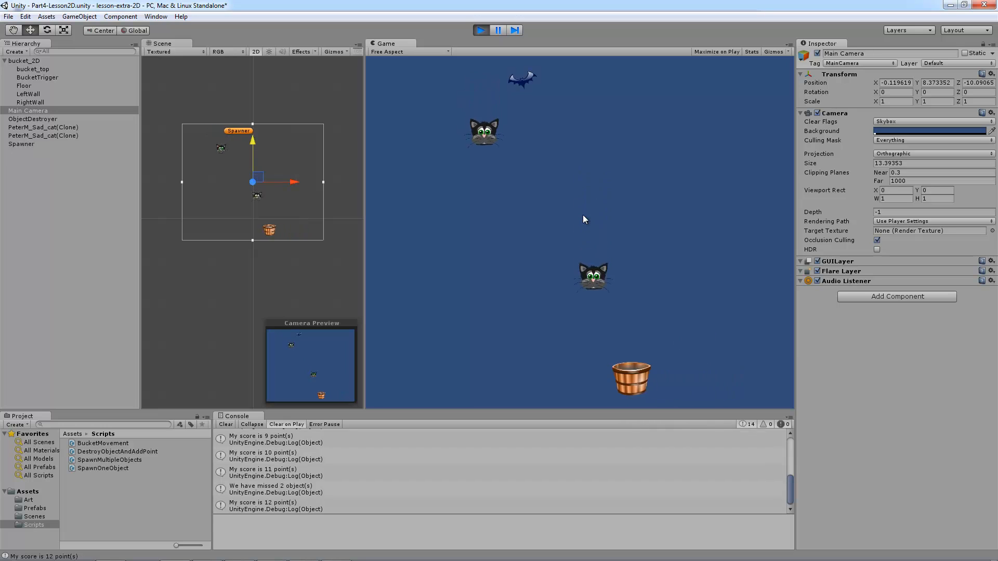
key(Right)
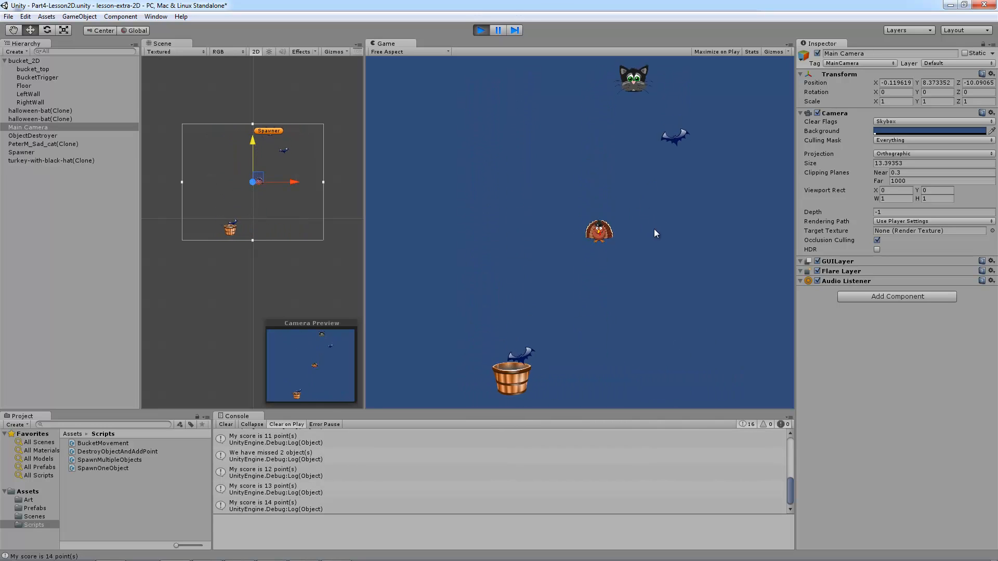
key(Left)
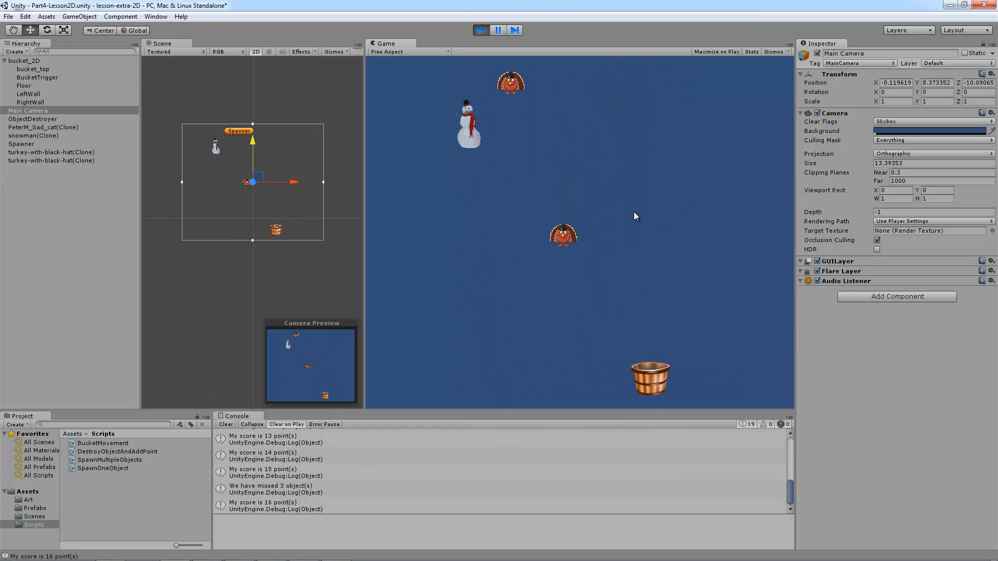
key(Right)
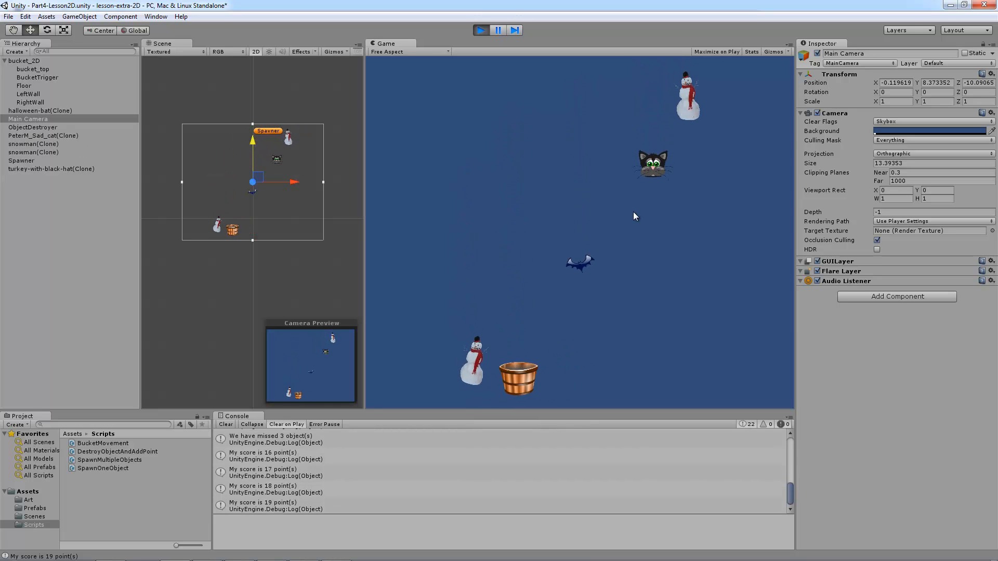
key(Left)
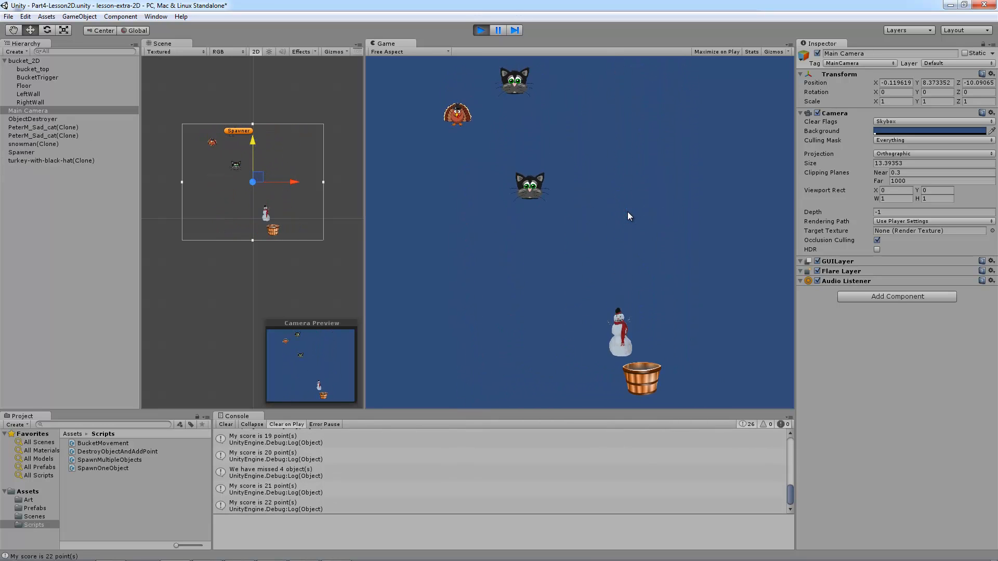
key(Right)
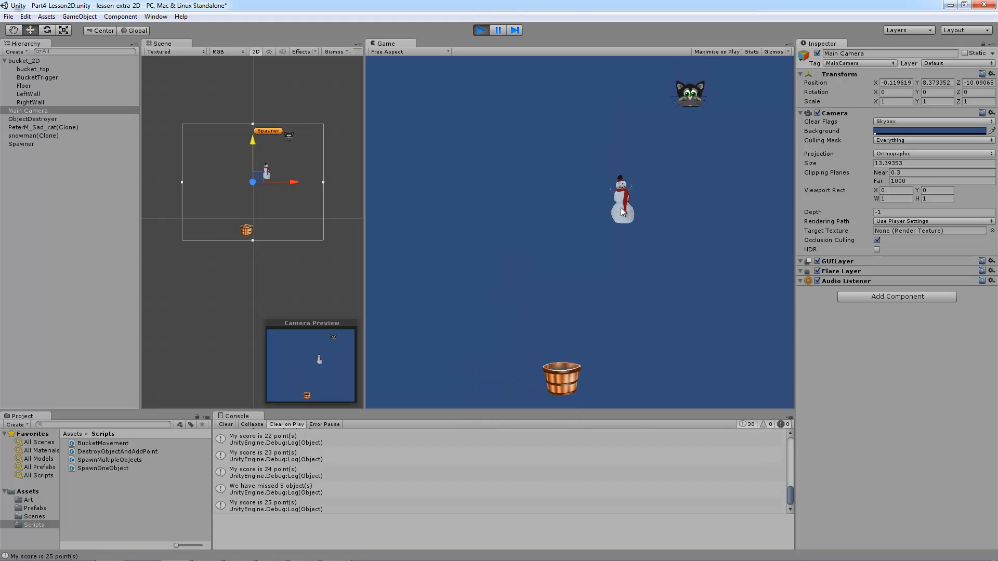
click(481, 32)
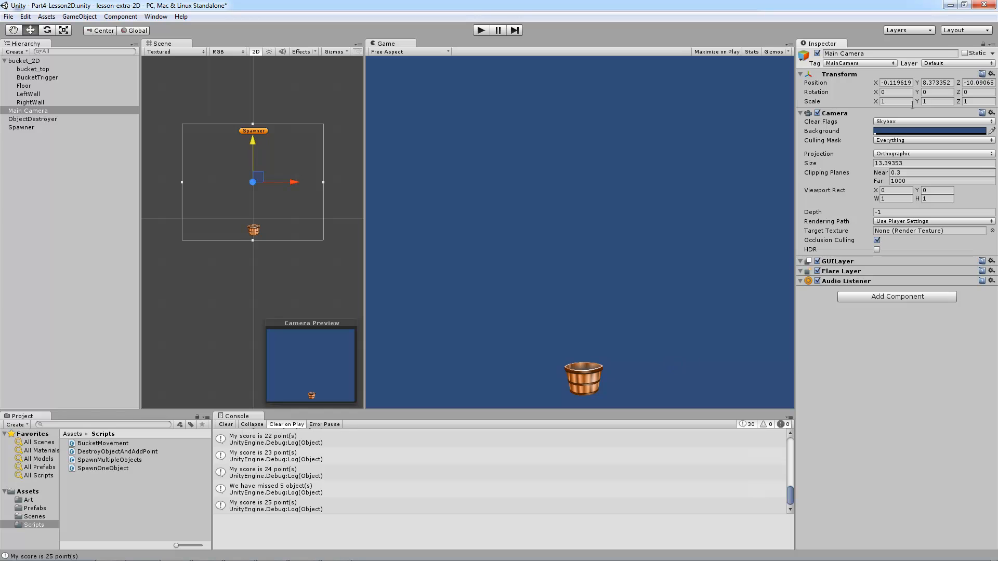
Switch to Firefox and examine the Gilgongo page on 1001 Free Fonts, from the character map to the file contents and license
click(950, 5)
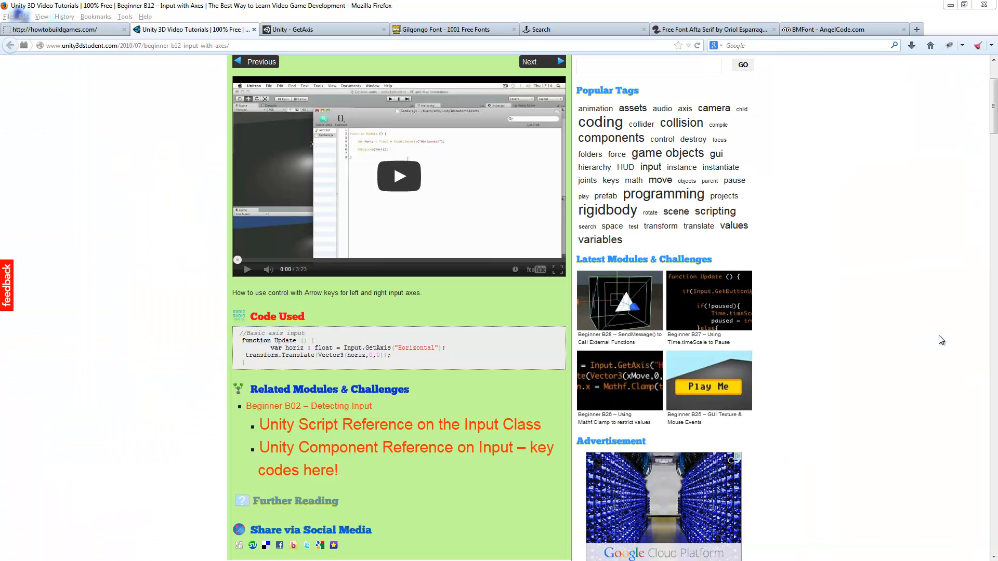
click(142, 282)
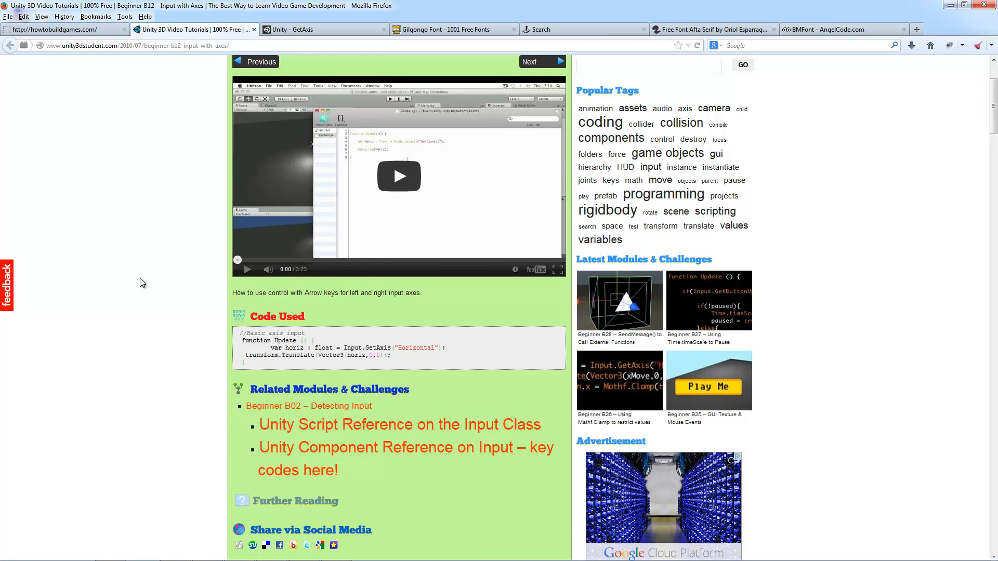
scroll(140, 281, up, 3)
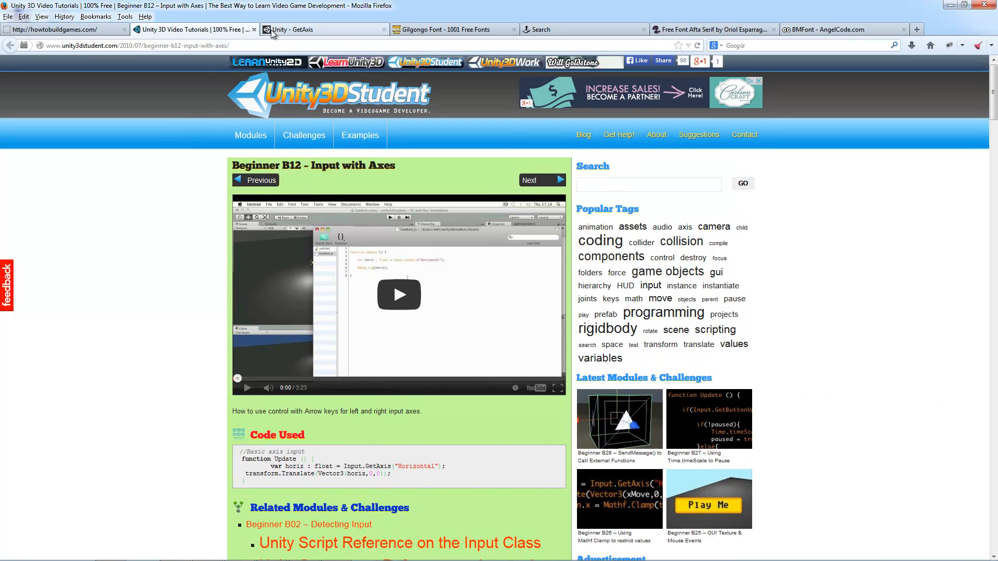
click(437, 31)
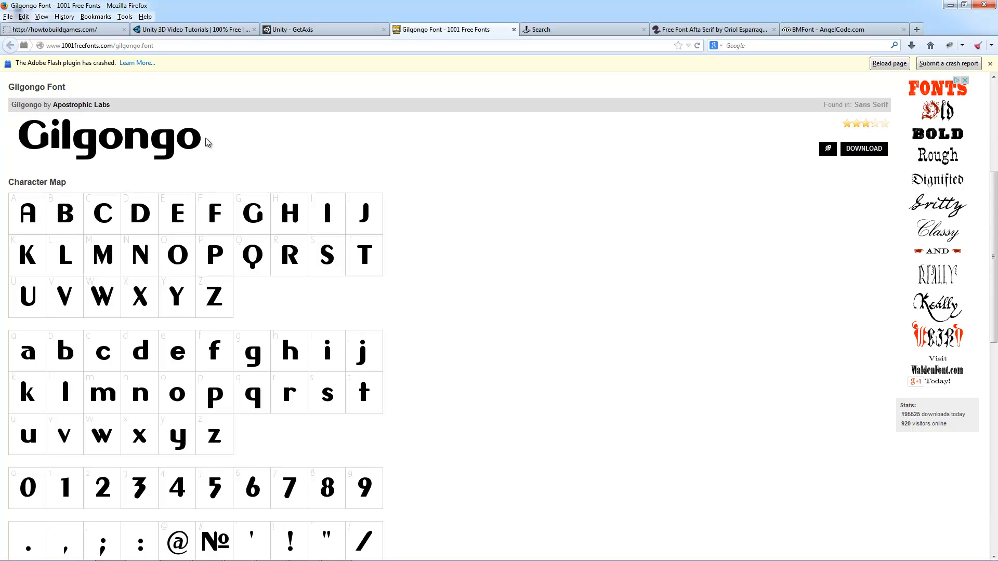
scroll(421, 368, down, 4)
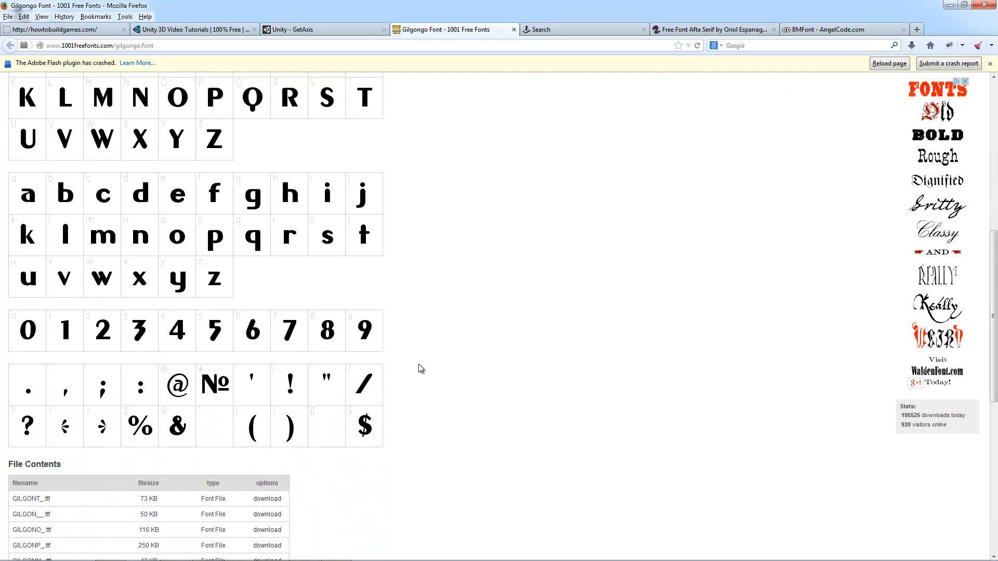
scroll(418, 364, down, 5)
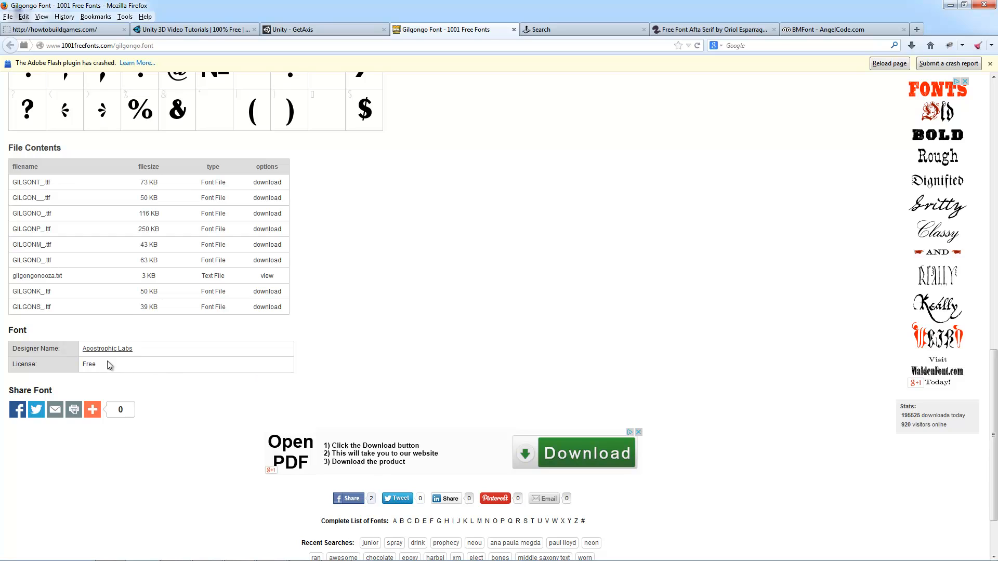
click(146, 362)
Review the font categories and Gilgongo's character map on 1001 Free Fonts, with a brief look at the Open Font Library search page
scroll(266, 371, up, 3)
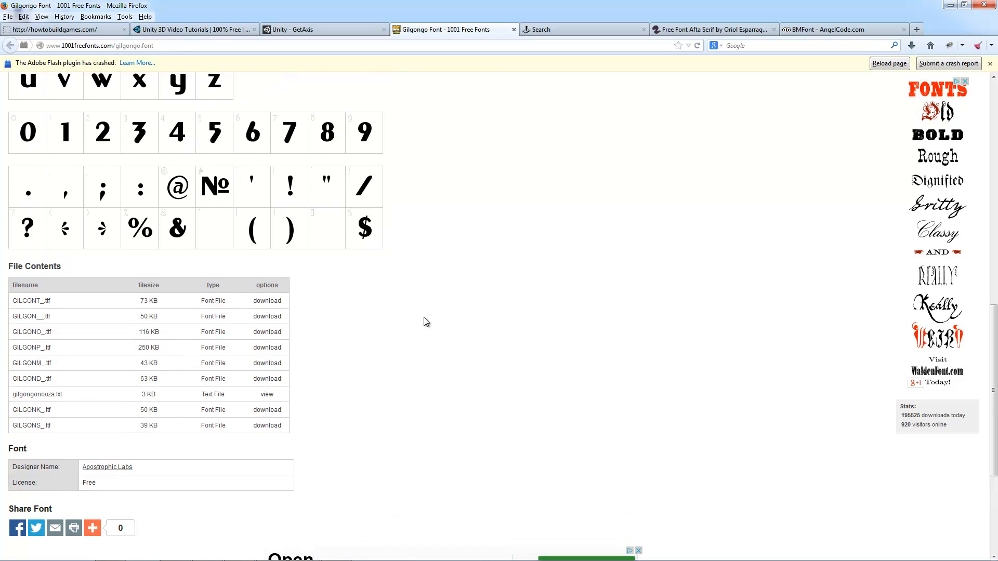
scroll(450, 309, up, 2)
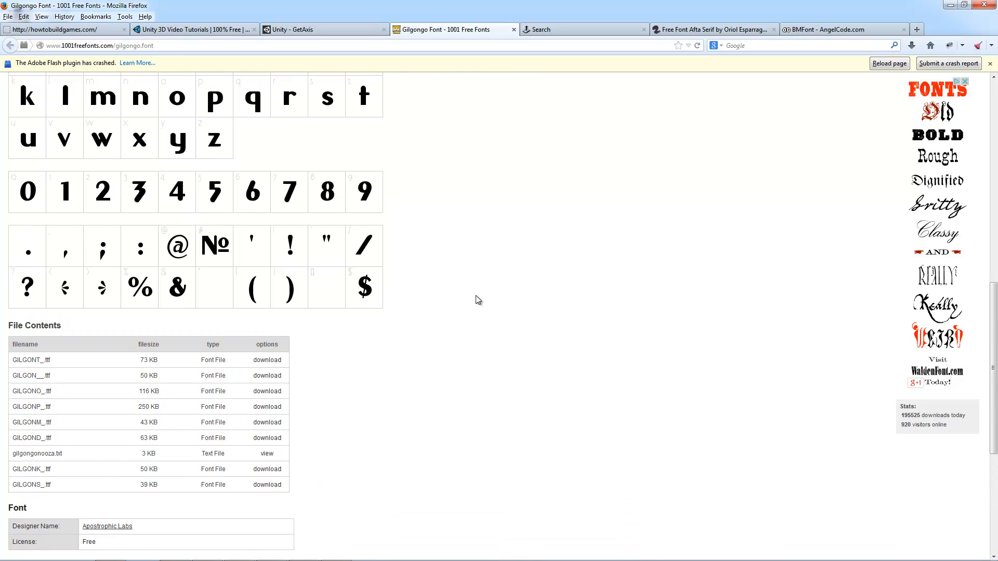
scroll(470, 297, up, 1)
scroll(466, 296, up, 9)
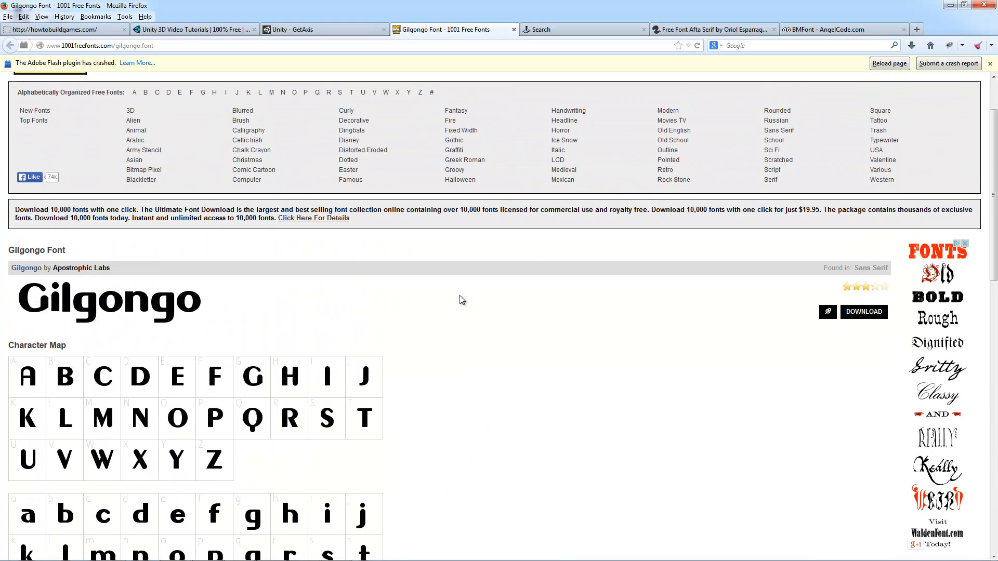
scroll(459, 301, down, 6)
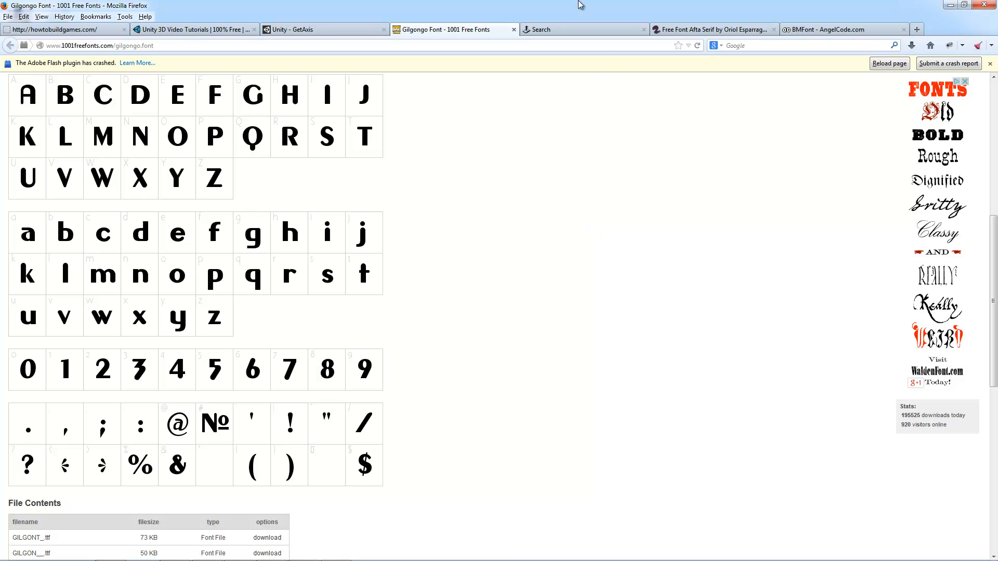
click(541, 30)
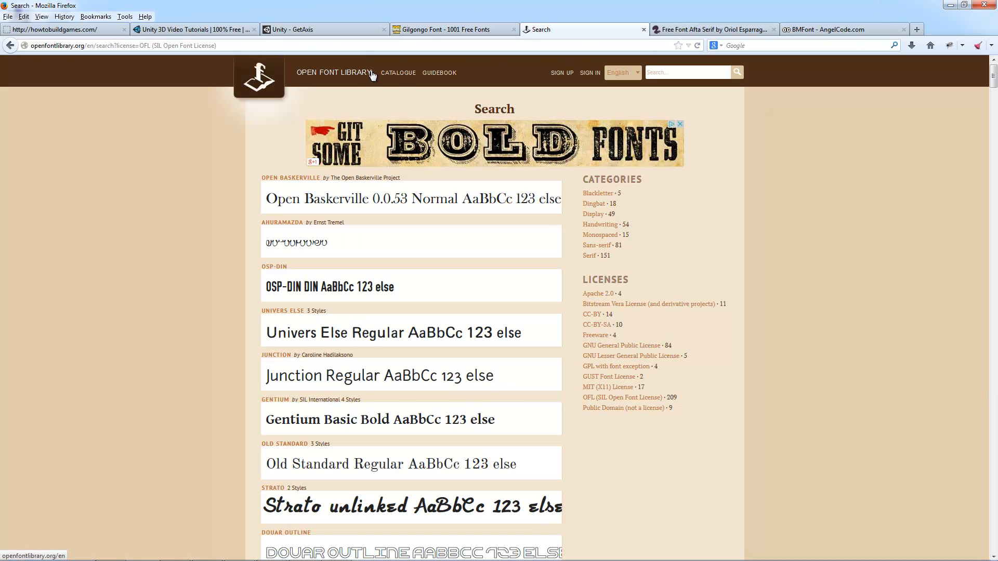
click(427, 32)
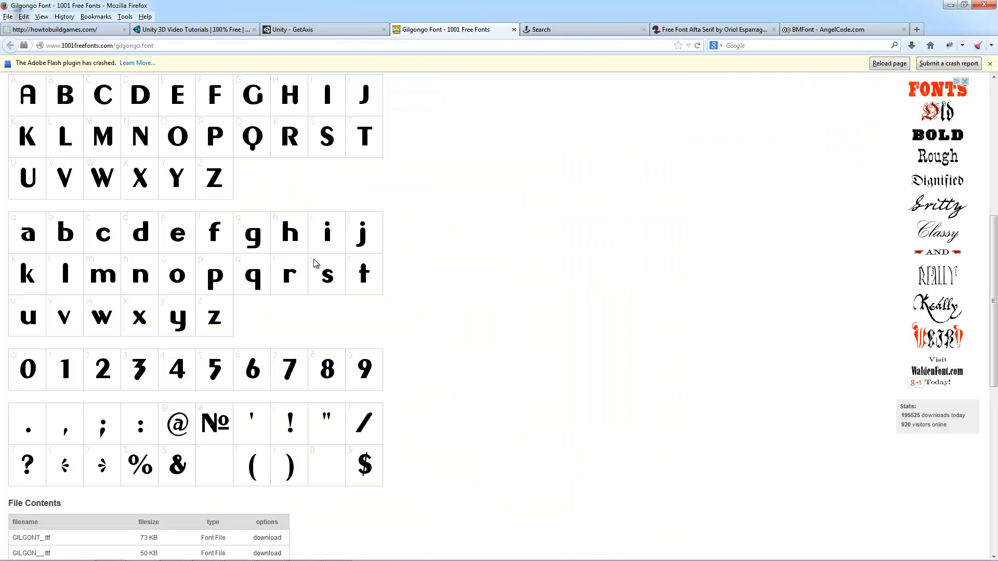
Browse the OFL-licensed font samples on Open Font Library and check its list of license filters
click(563, 30)
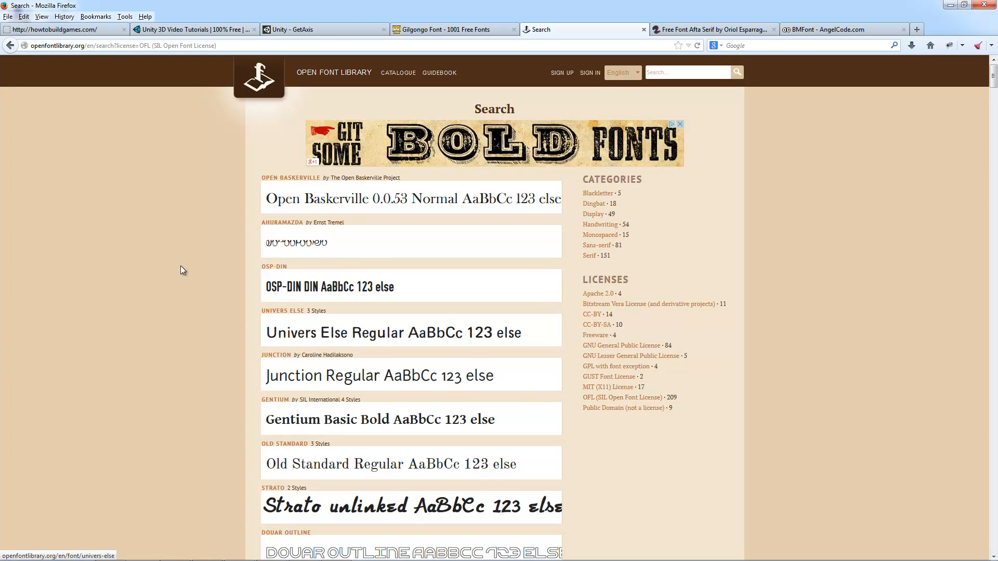
scroll(357, 285, down, 10)
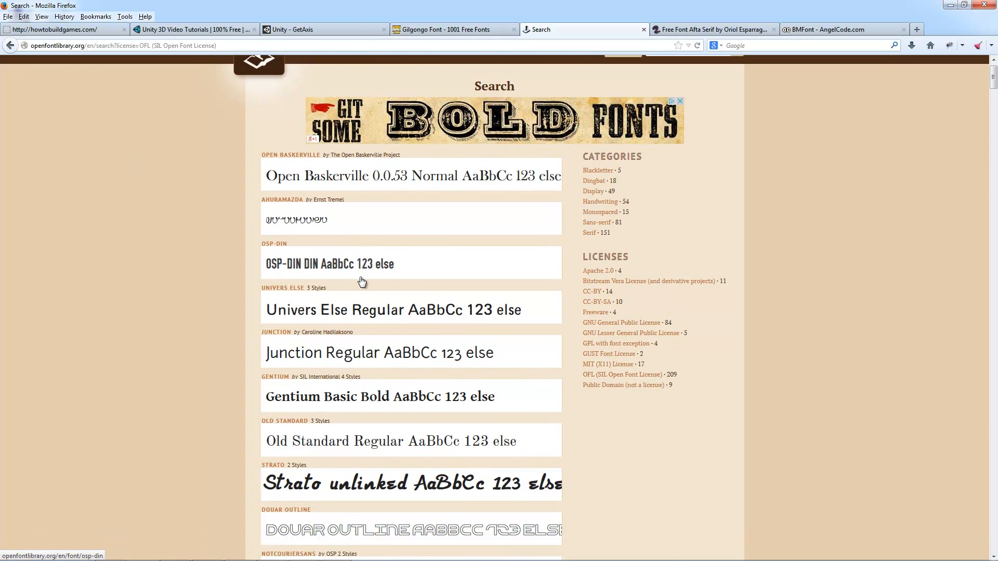
scroll(353, 332, down, 14)
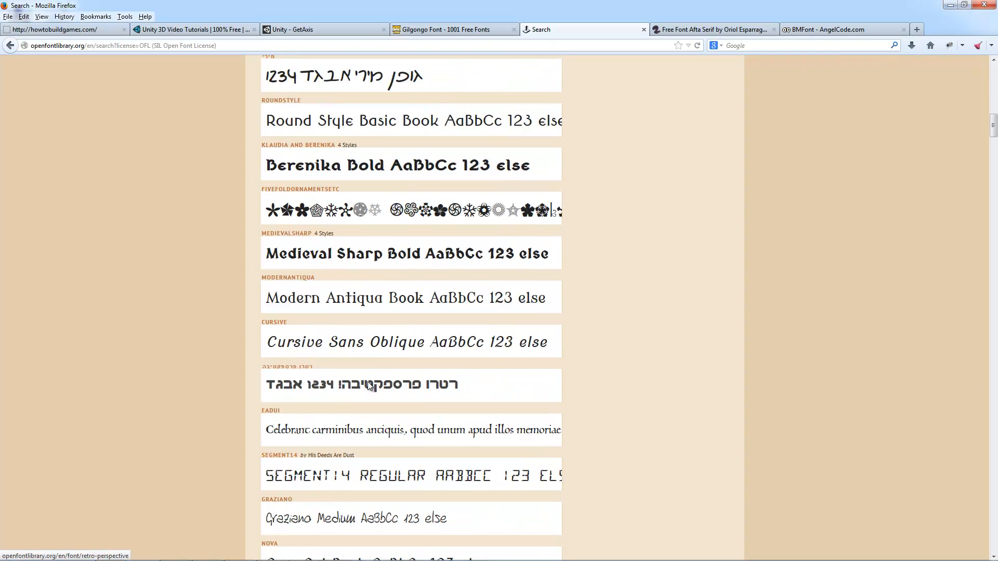
scroll(726, 329, up, 20)
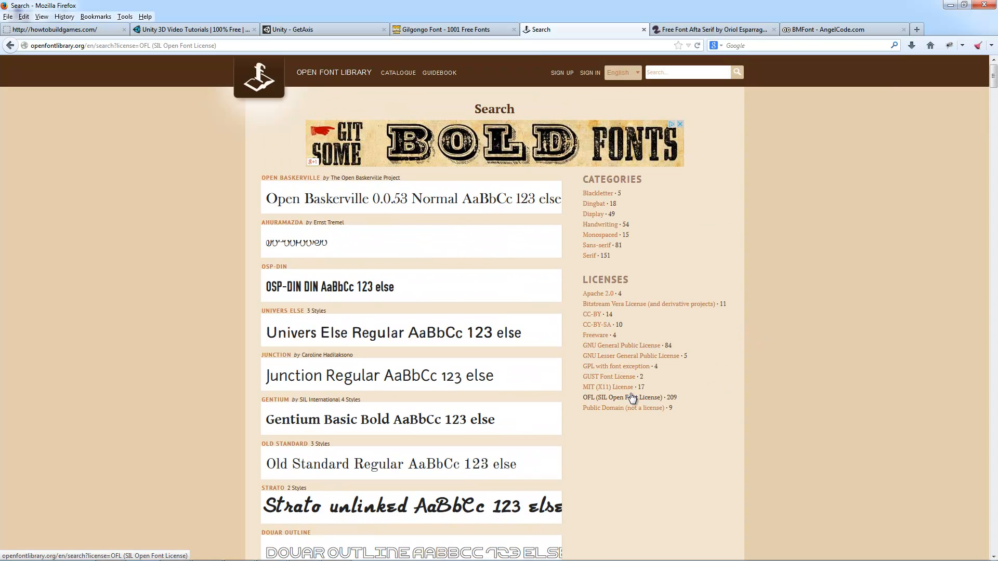
Open the Afta Serif page on Font Squirrel and read the SIL Open Font License preamble, definitions, and permission and conditions
click(708, 31)
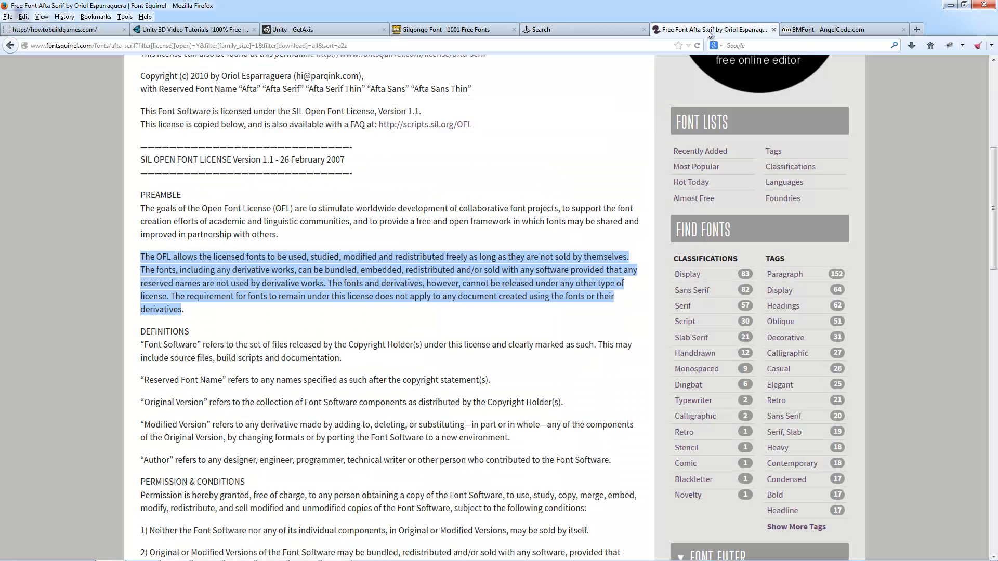
scroll(204, 206, up, 5)
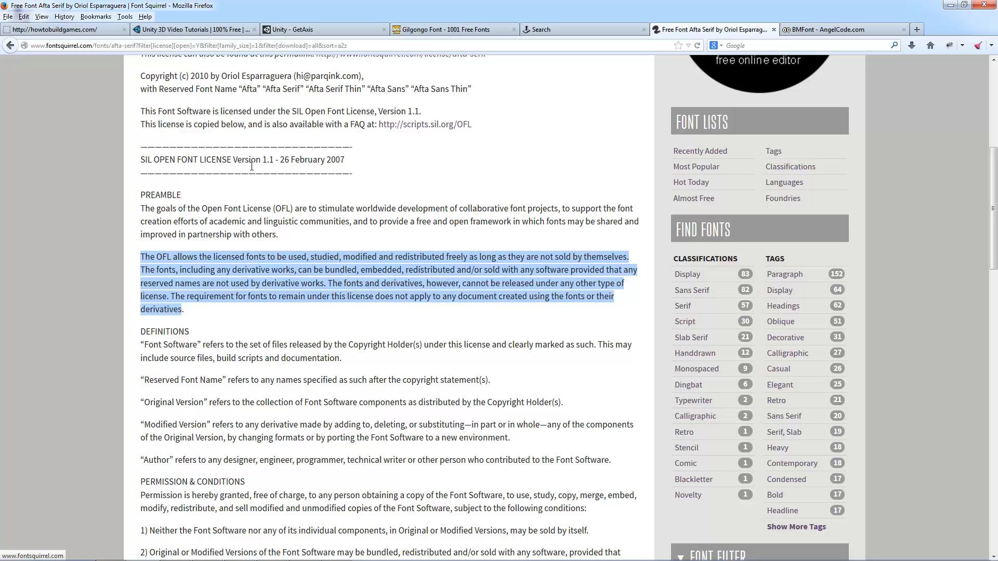
scroll(252, 166, up, 10)
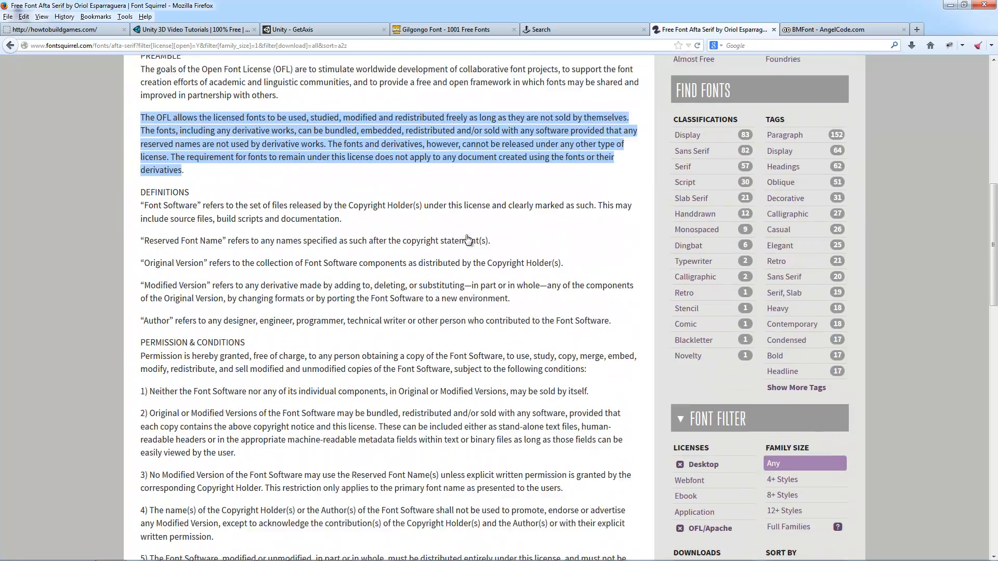
scroll(854, 374, down, 5)
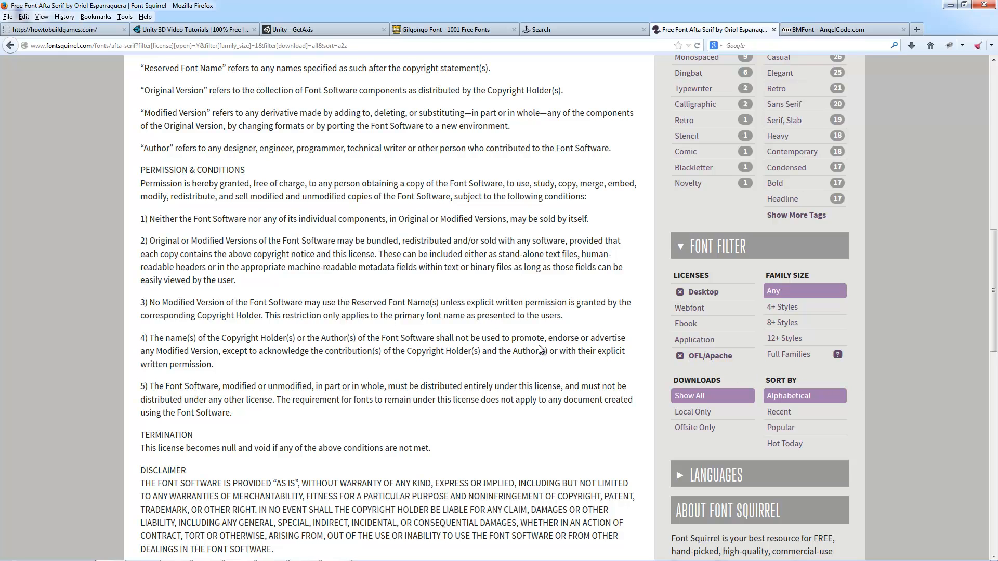
Review the Afta Serif license again, from the preamble through the permission conditions to the disclaimer and font samples
scroll(133, 223, up, 15)
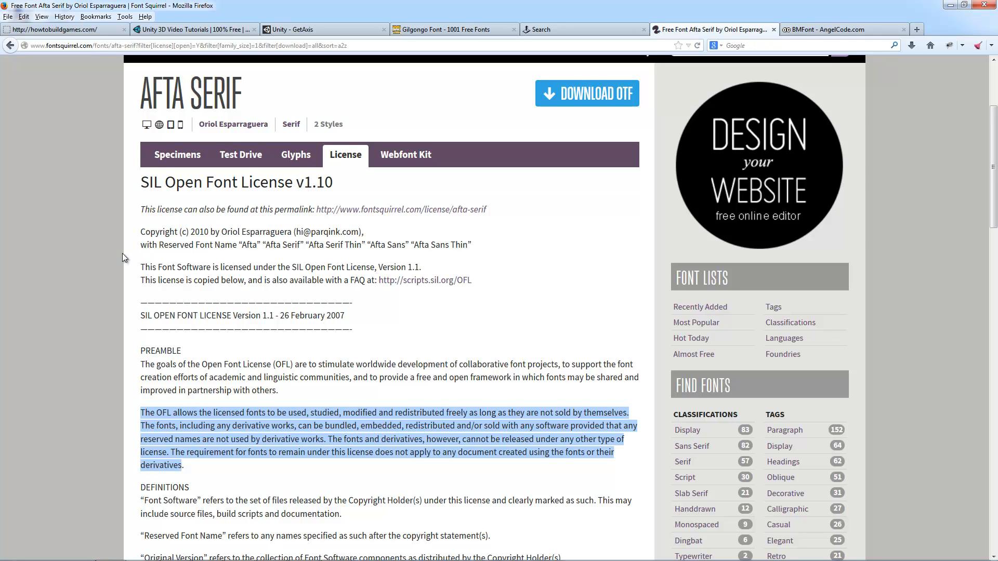
scroll(122, 254, down, 8)
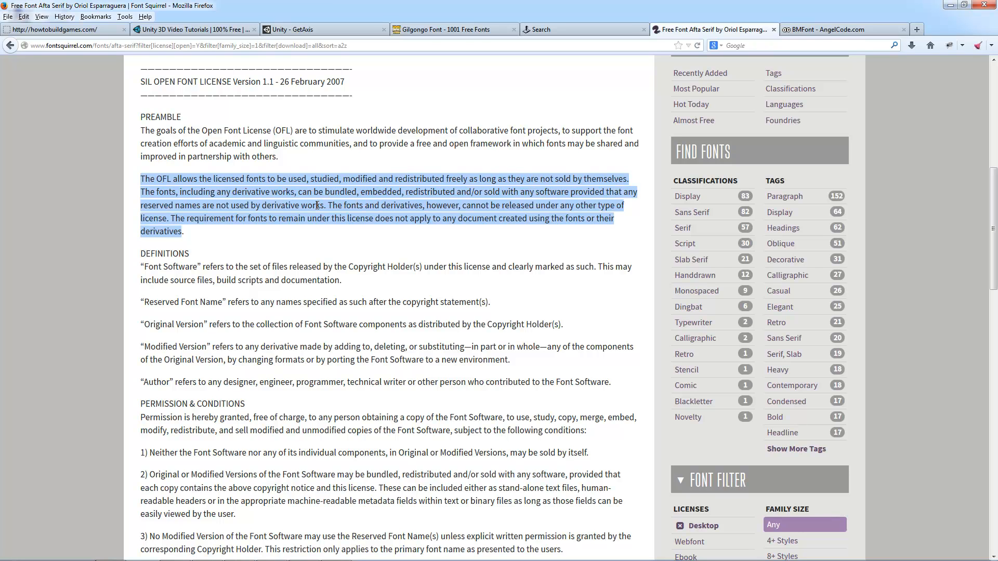
scroll(339, 247, up, 10)
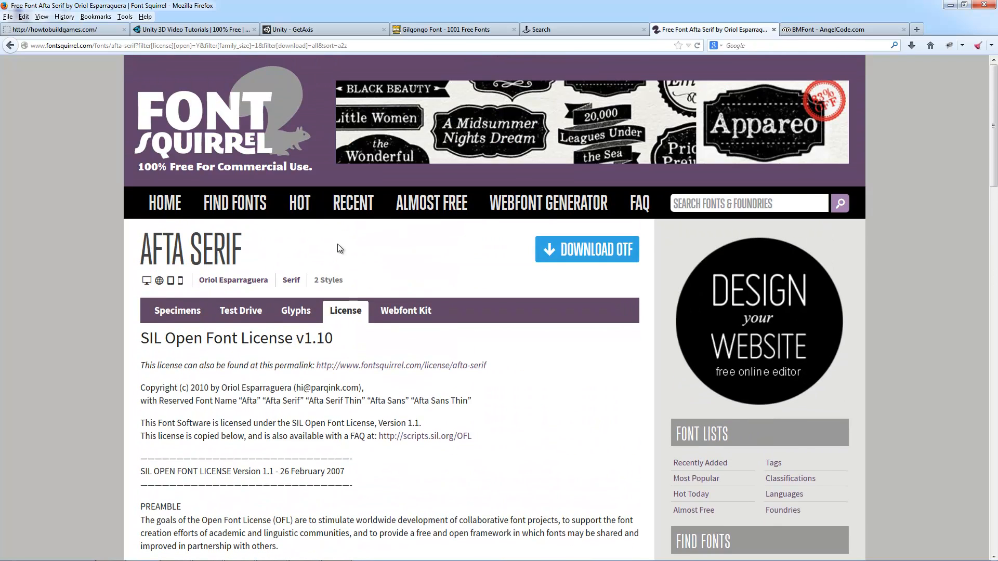
scroll(77, 246, down, 3)
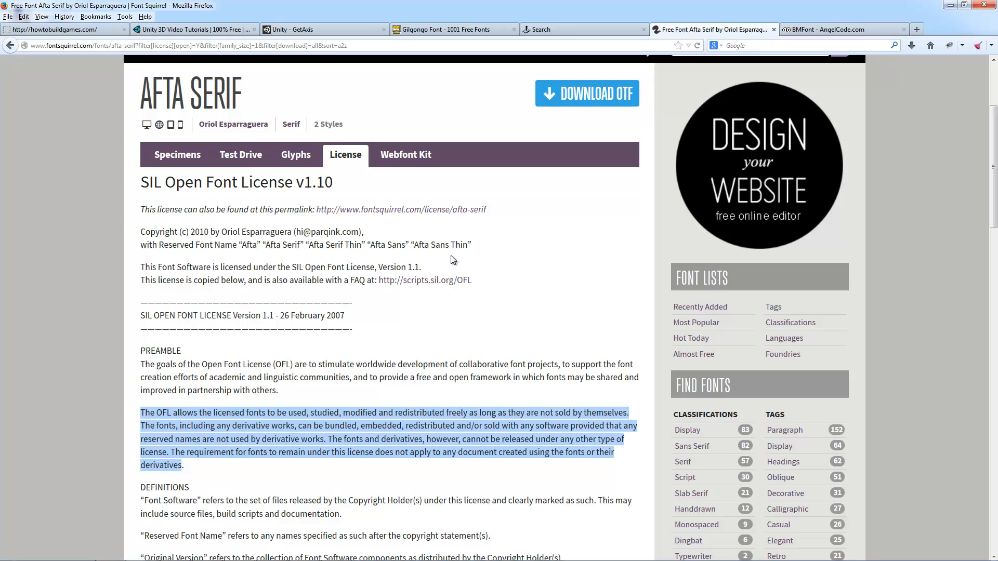
scroll(499, 267, down, 2)
scroll(499, 267, down, 8)
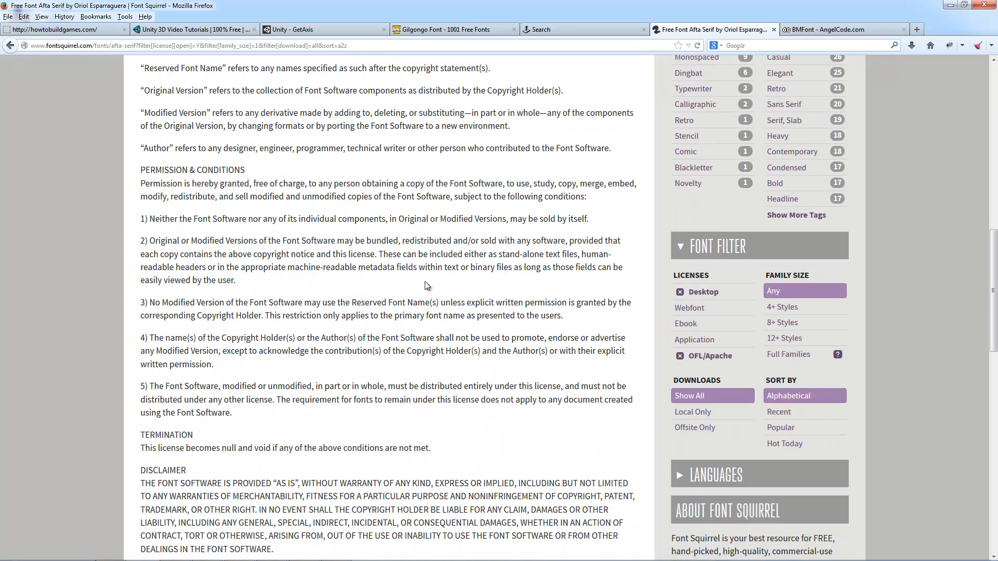
scroll(257, 227, down, 3)
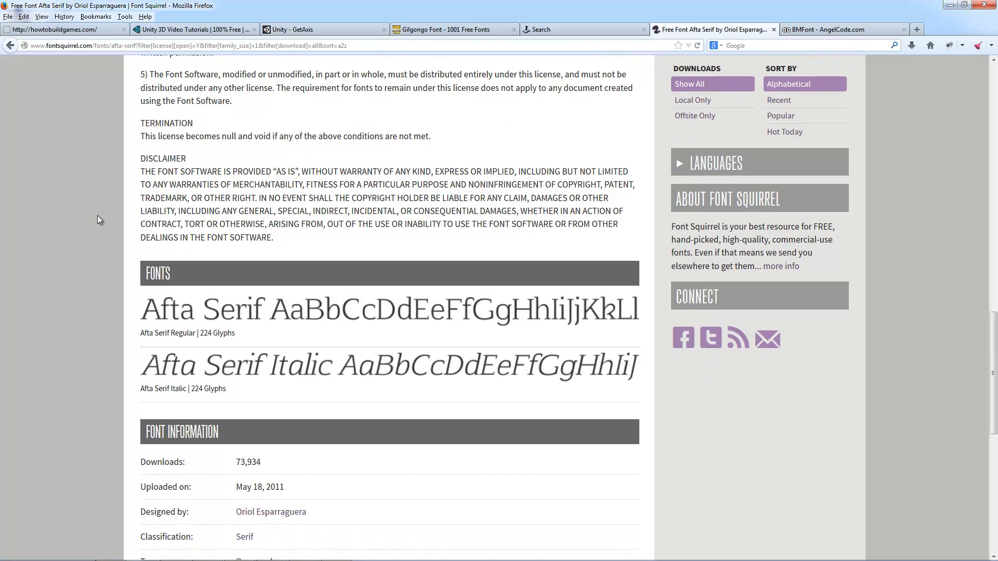
scroll(95, 215, down, 4)
scroll(95, 215, up, 5)
scroll(96, 215, down, 1)
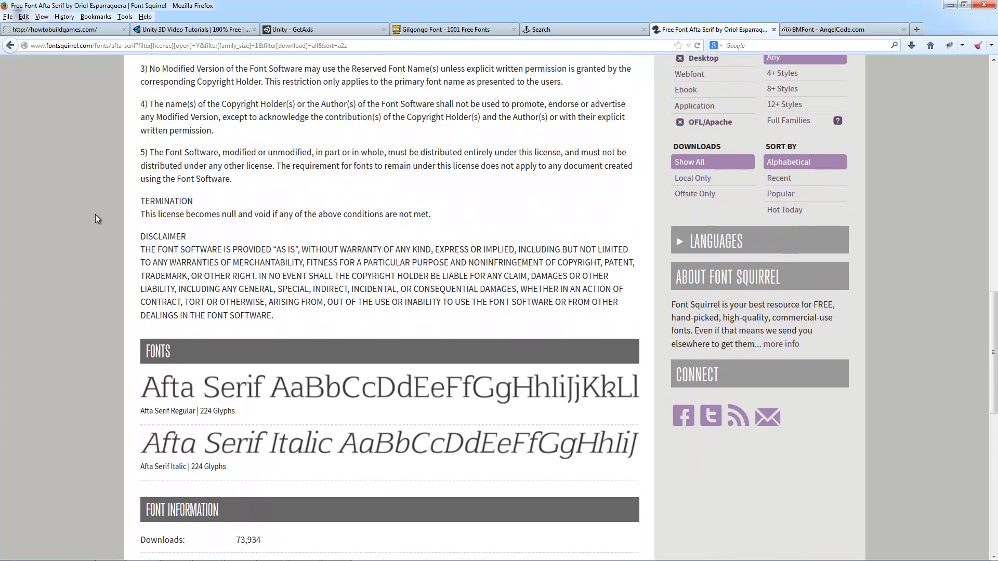
Recheck the SIL Open Font License terms, from the termination clause back to the preamble and definitions, and clear the text highlight
scroll(96, 214, up, 1)
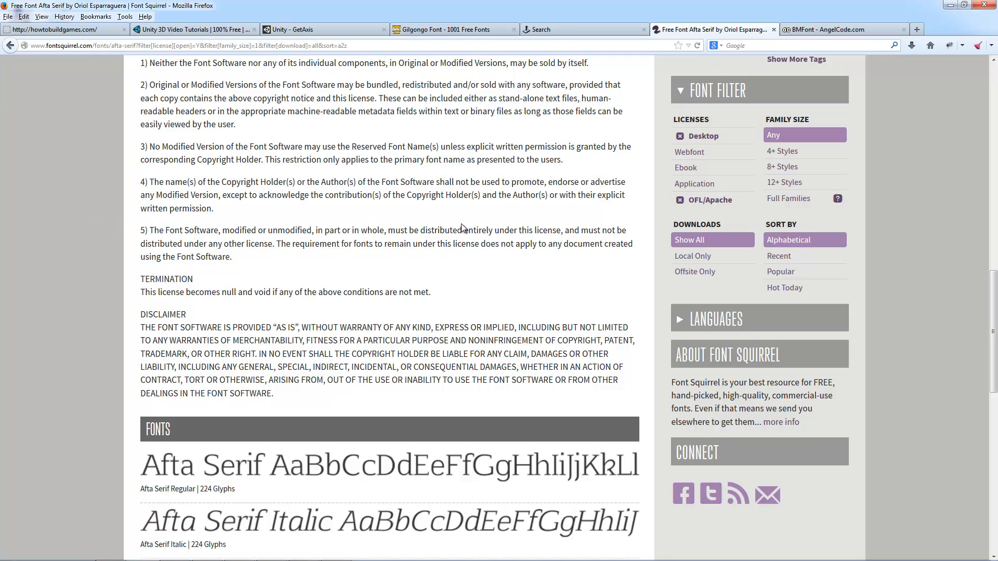
scroll(290, 314, up, 9)
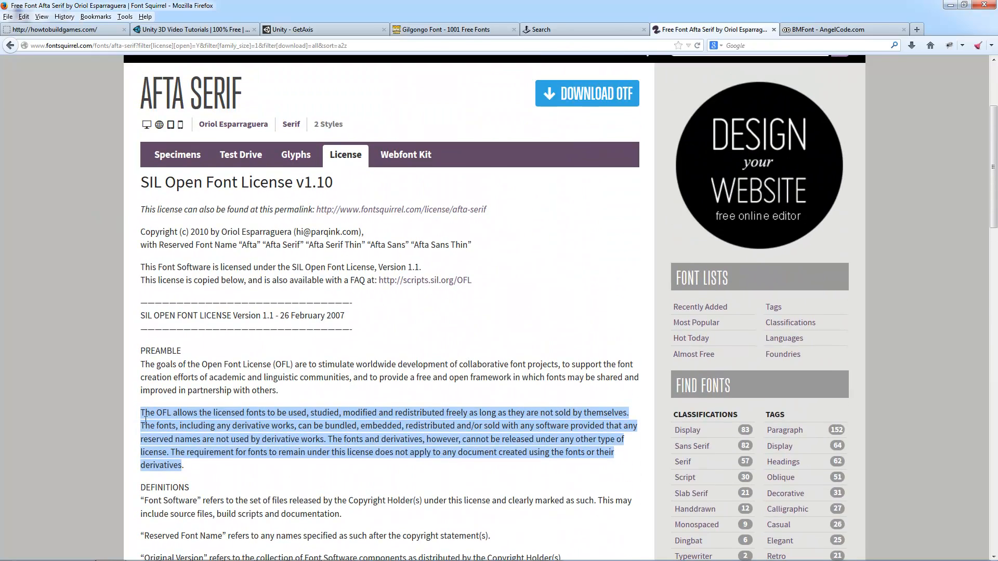
scroll(331, 376, up, 1)
scroll(331, 376, up, 3)
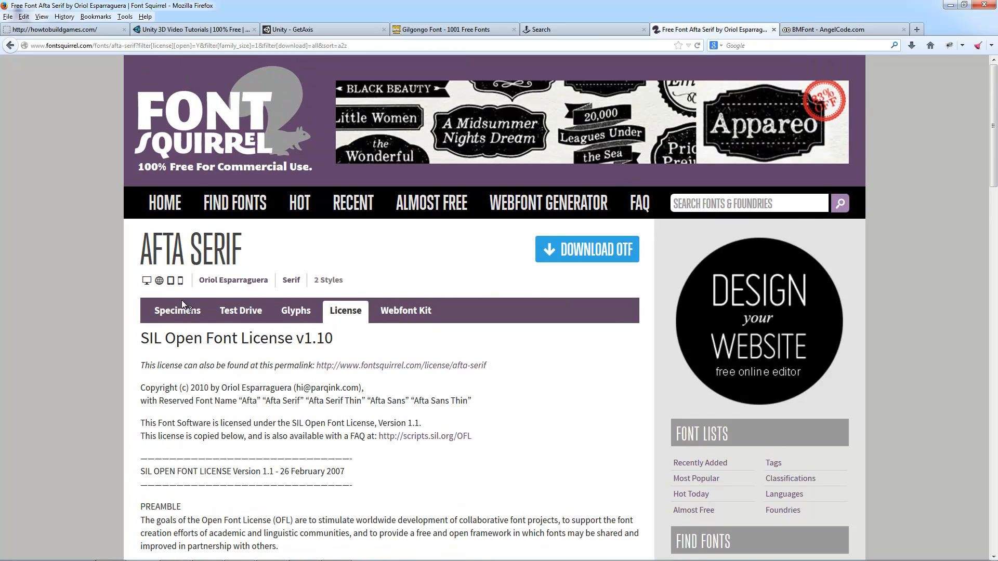
scroll(342, 230, down, 9)
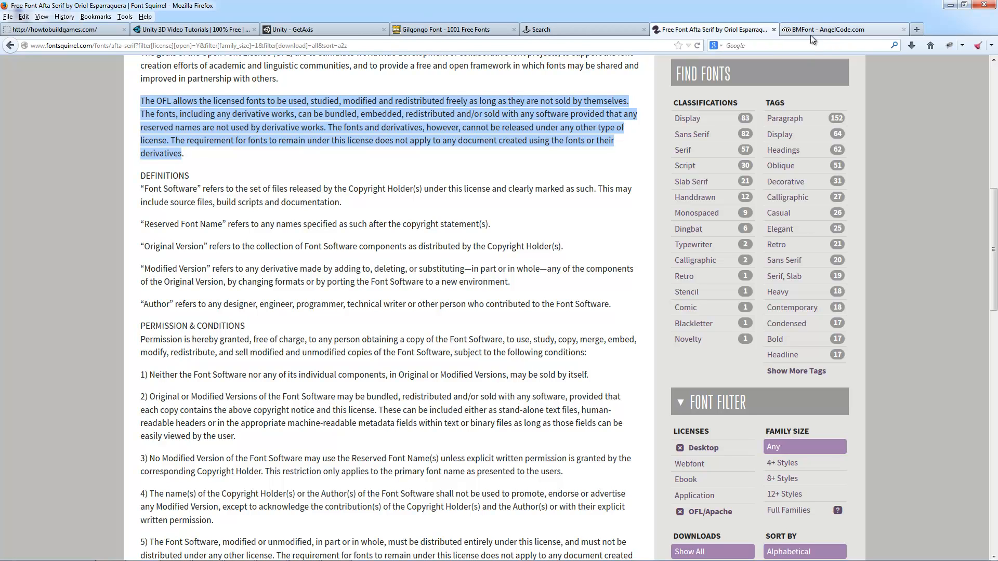
click(612, 180)
scroll(612, 180, up, 3)
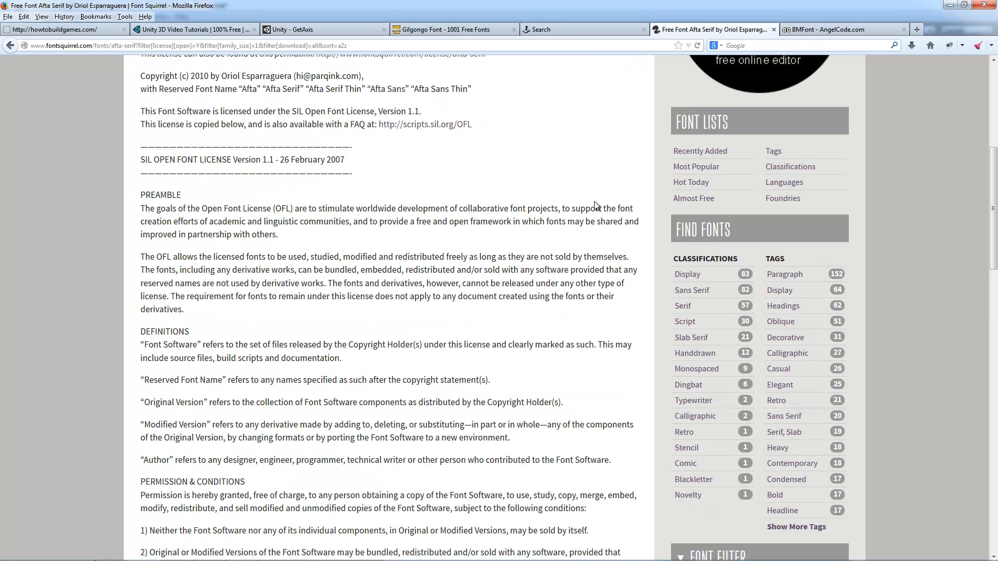
Open the BMFont page on AngelCode, view its sample bitmap font image at full size and close the image
click(826, 31)
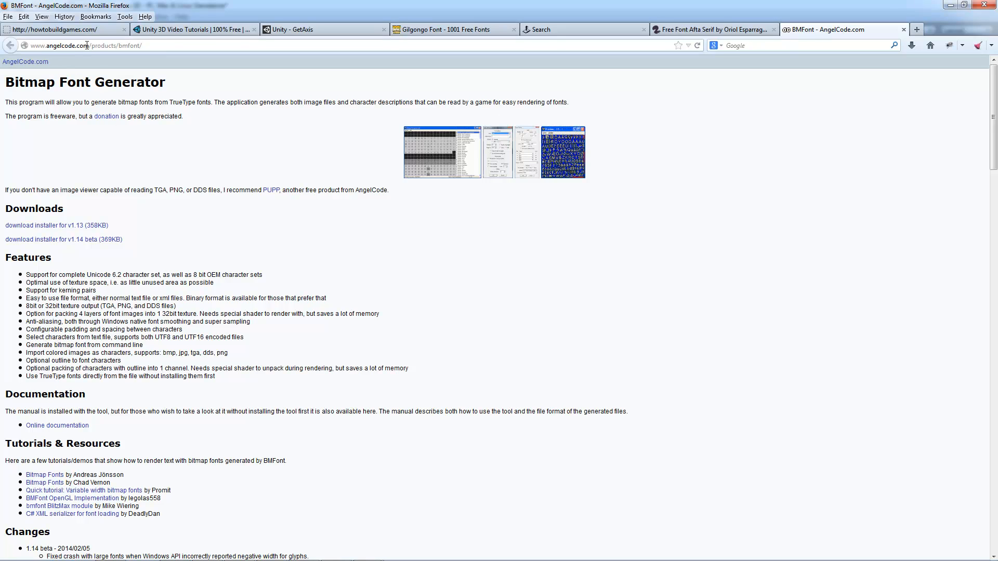
click(543, 154)
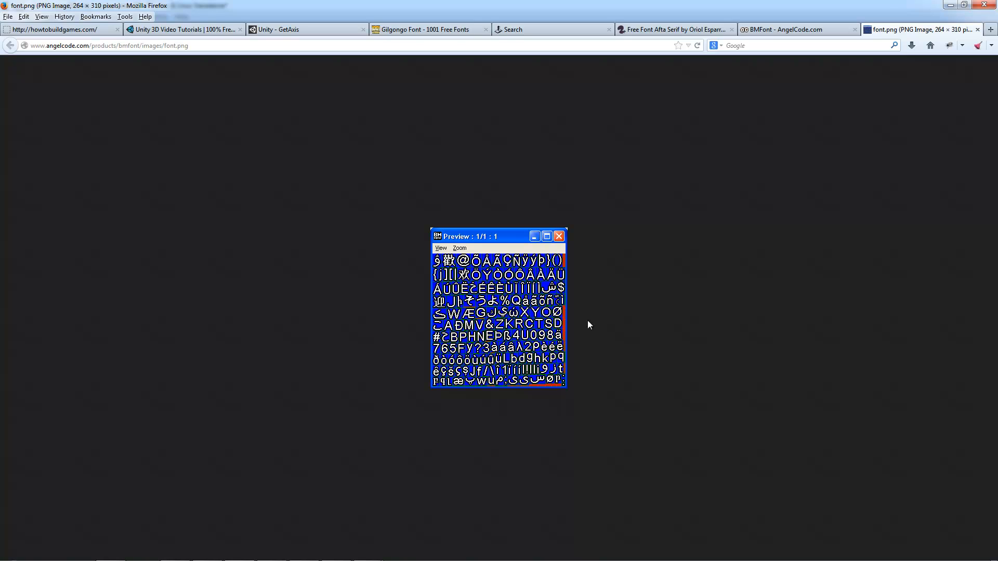
click(978, 29)
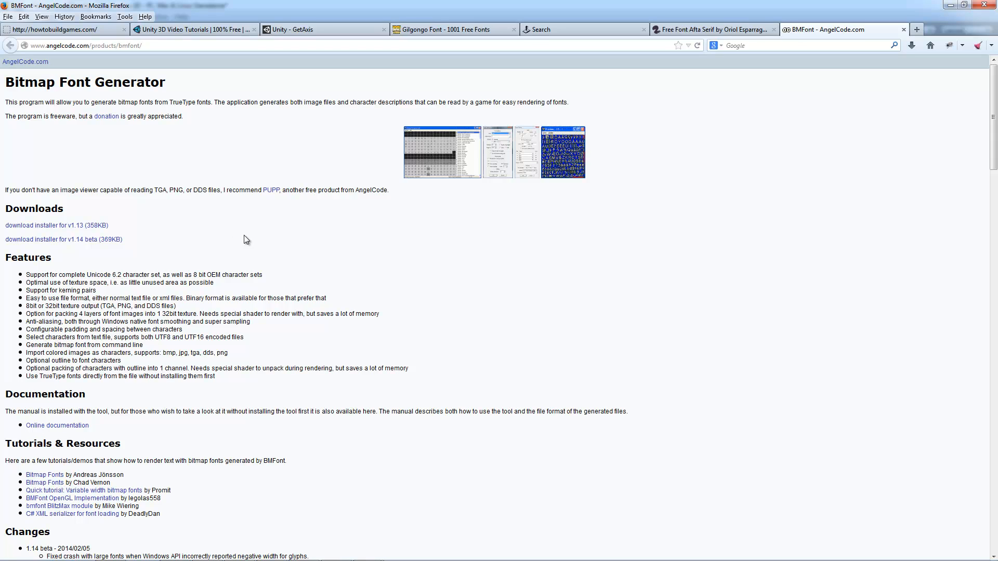
Switch back to Unity and create a new folder named Fonts in the project's Assets
click(949, 5)
click(628, 24)
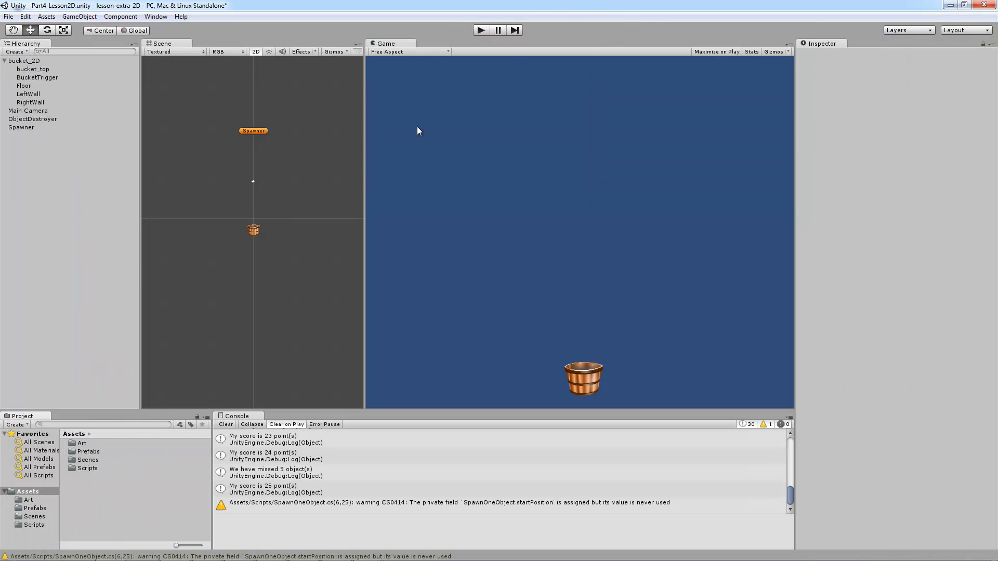
right_click(84, 481)
mouse_move(124, 321)
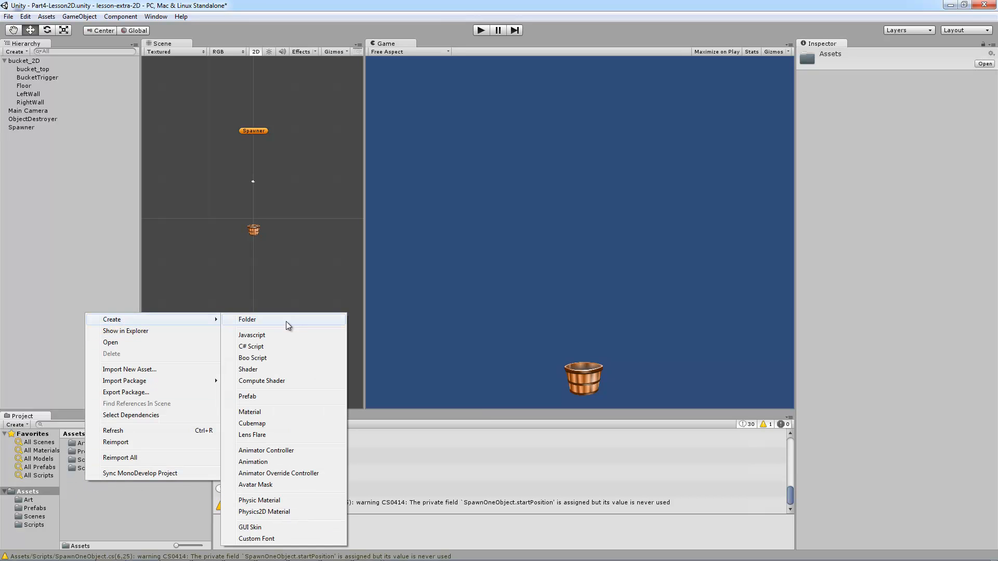
click(300, 321)
text(Fonts)
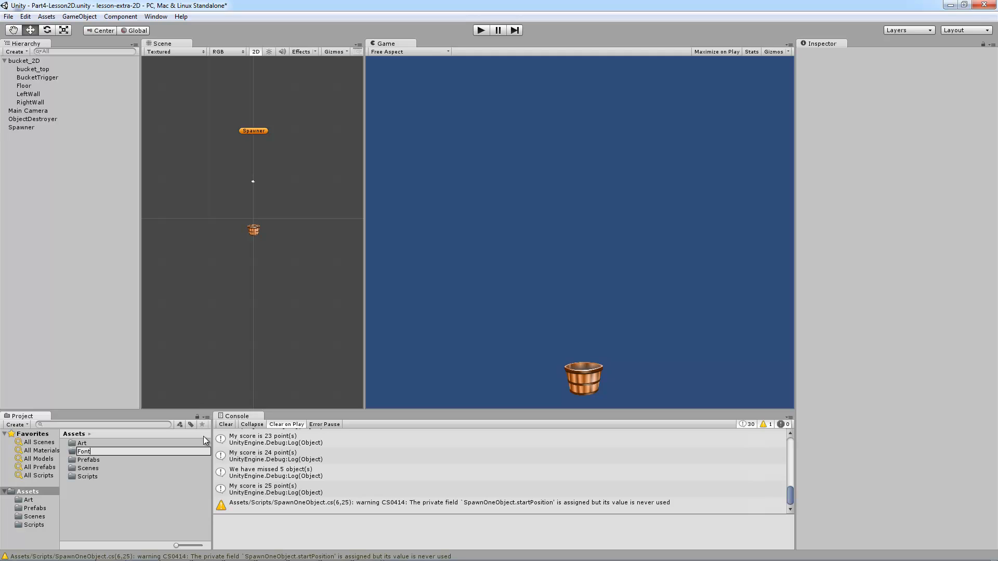
key(Return)
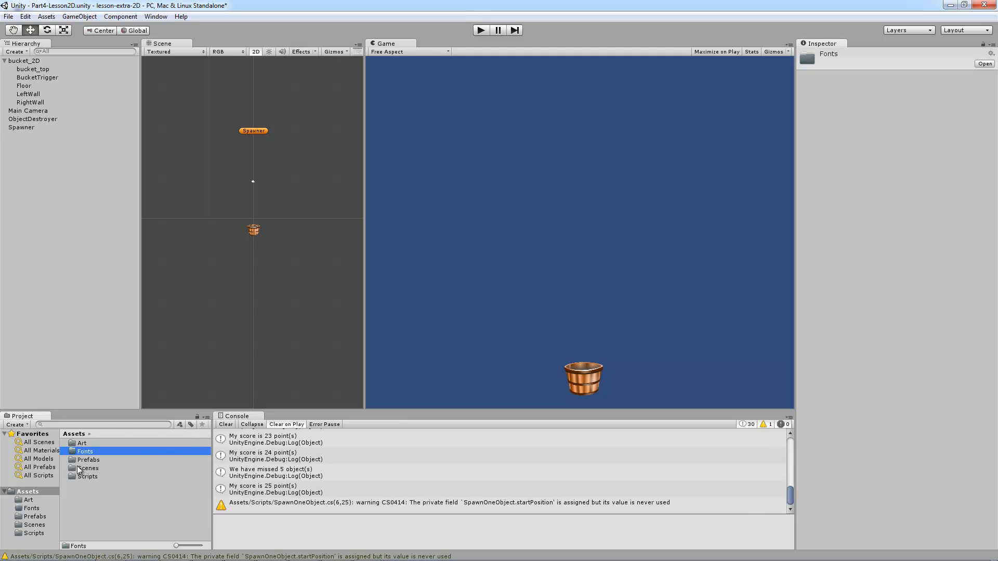
Show the Fonts folder in Windows Explorer, open it and paste the copied font file GILGON__.ttf into it
right_click(90, 451)
click(130, 303)
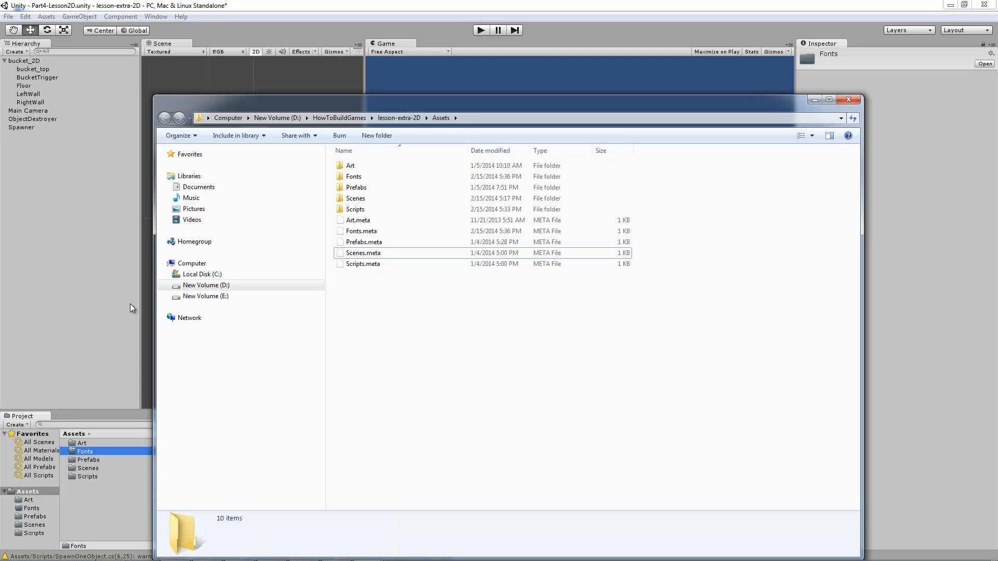
double_click(353, 176)
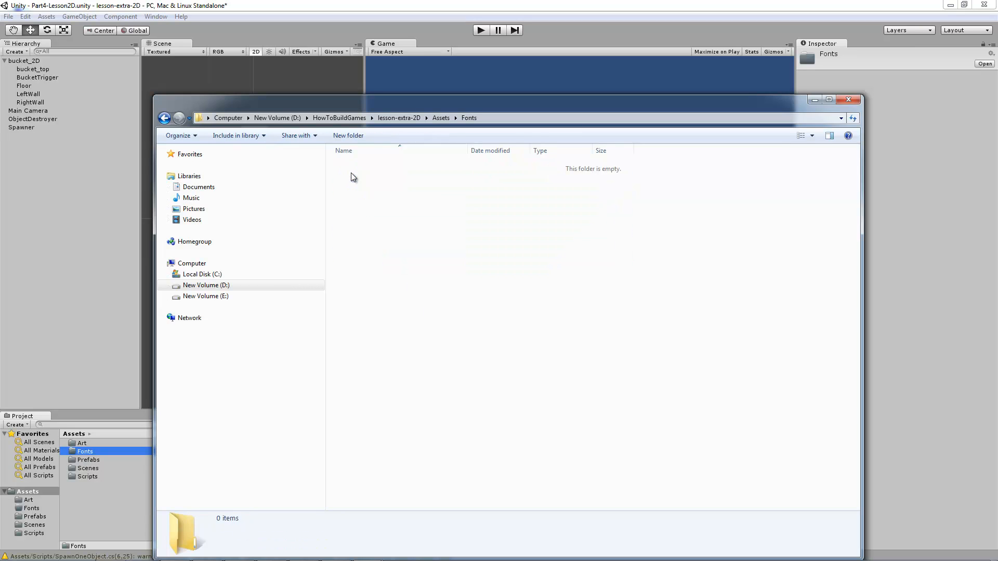
key(ctrl+v)
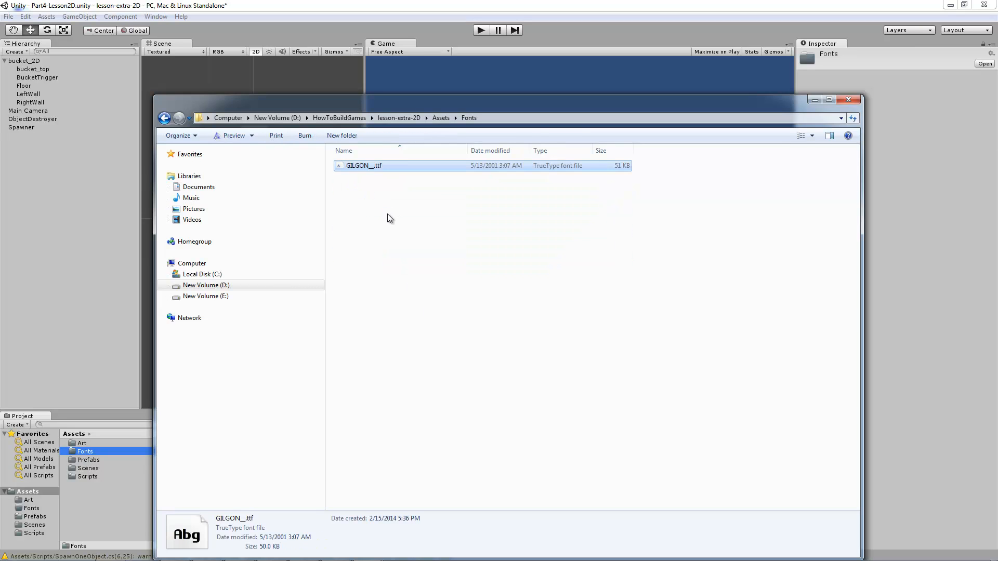
Preview GILGON__.ttf in the Windows font viewer, examine its characters and install option, and close the viewer
click(388, 214)
click(367, 167)
double_click(358, 167)
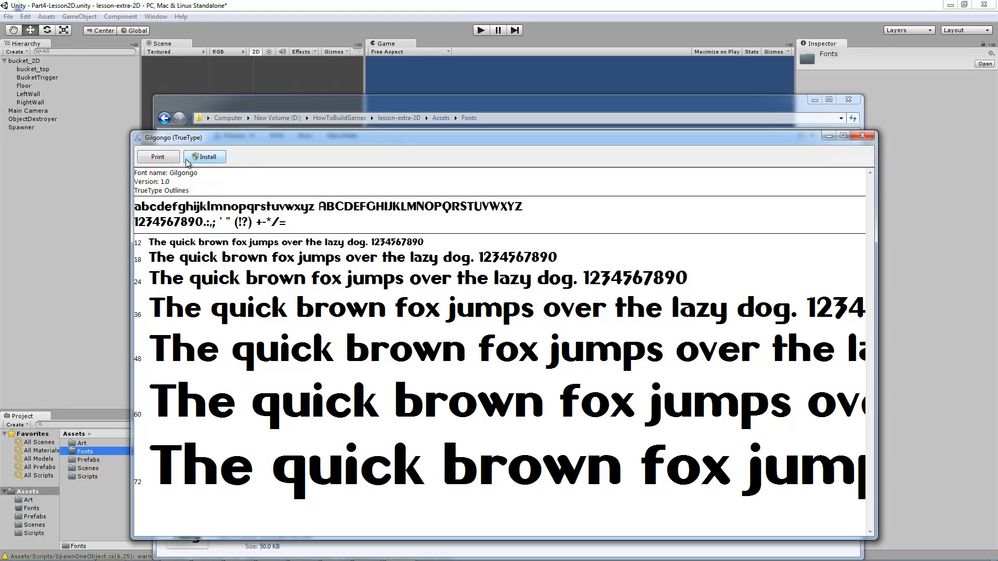
click(215, 157)
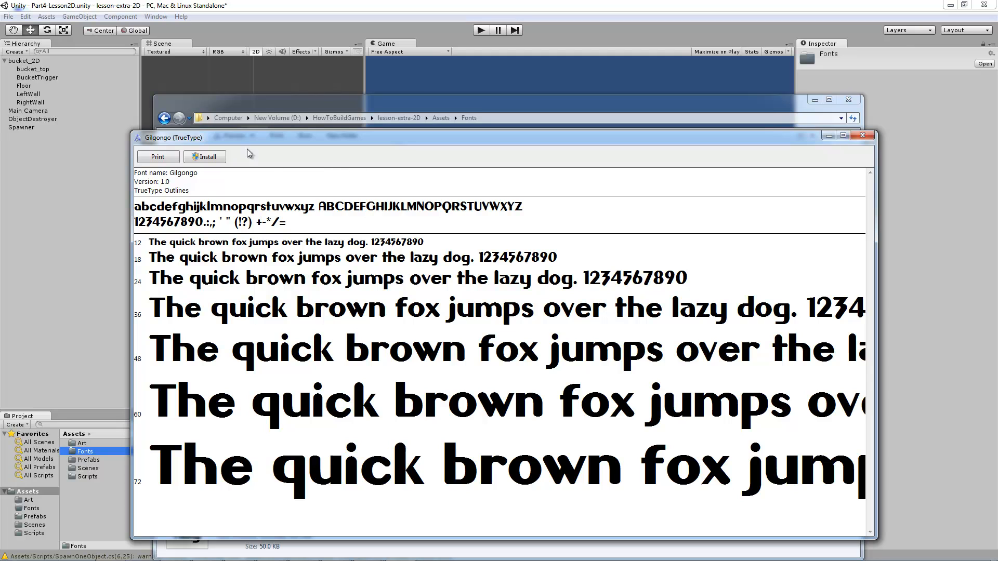
click(863, 135)
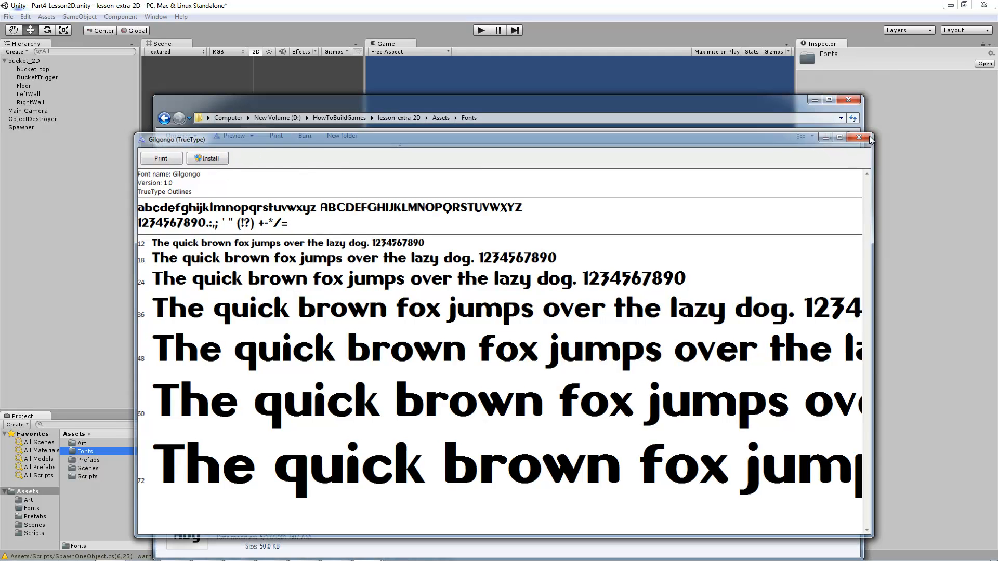
click(419, 239)
click(339, 167)
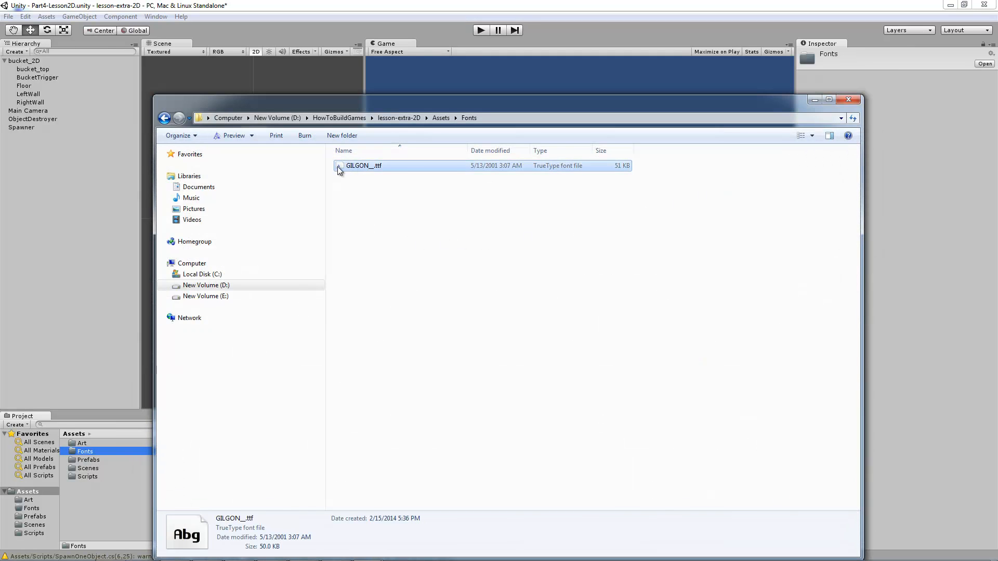
click(440, 221)
Return to Unity, open the Fonts folder and check the import settings of the GILGON__ font
click(24, 239)
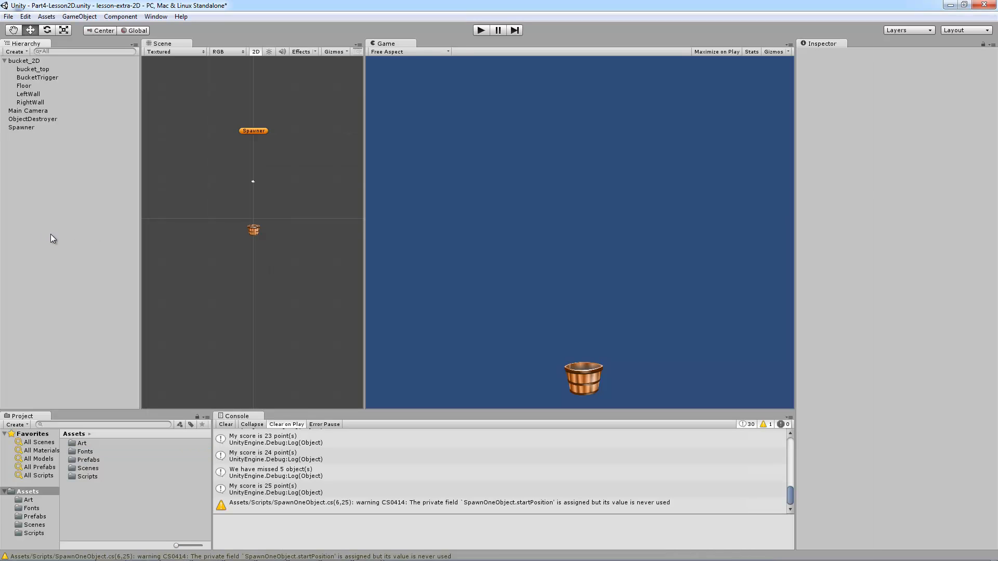
click(83, 452)
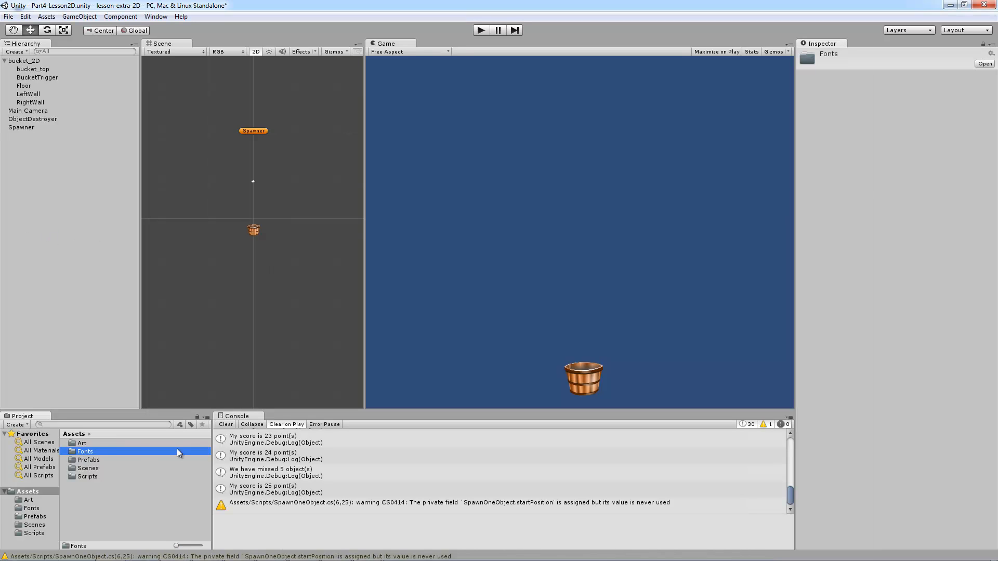
double_click(85, 452)
click(97, 446)
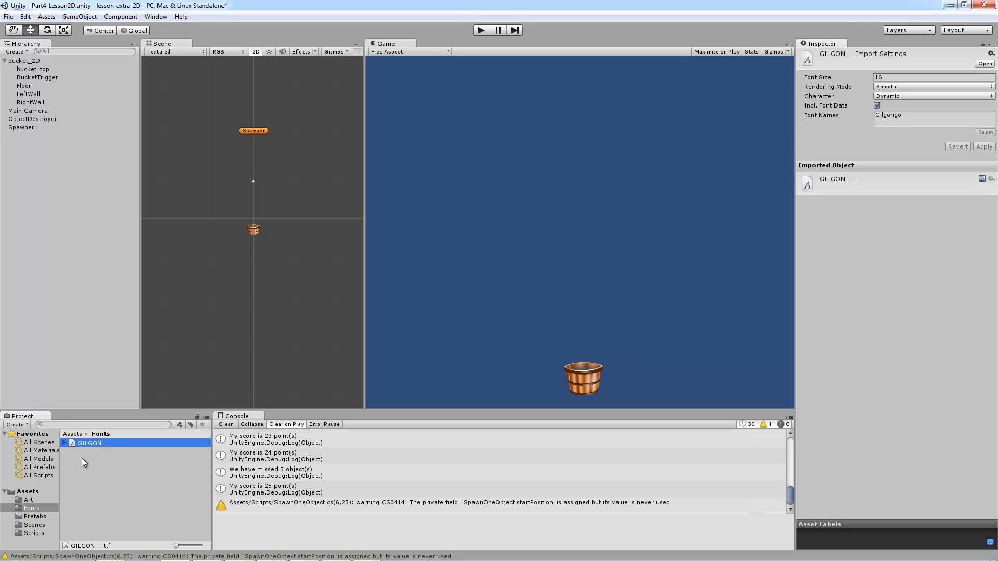
click(46, 208)
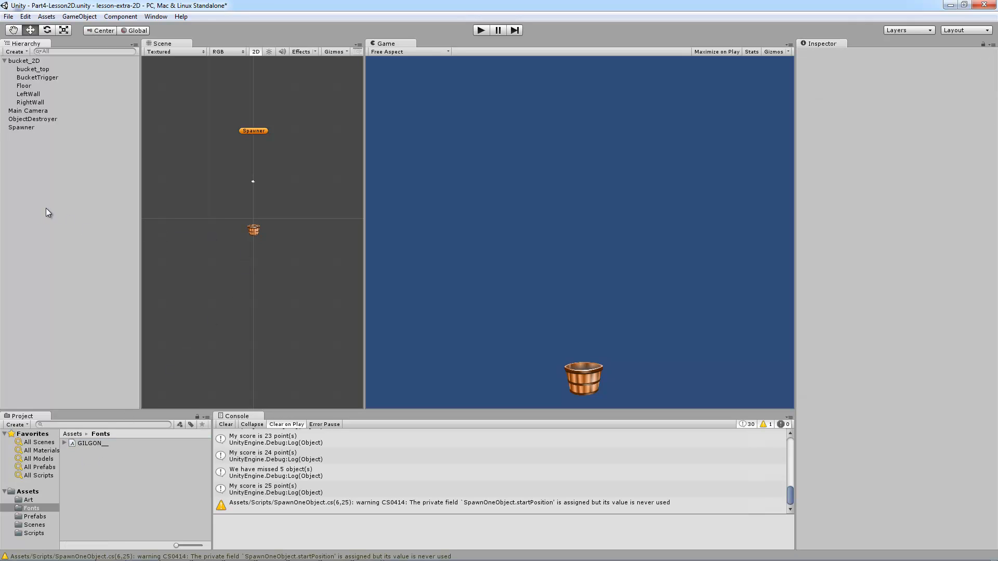
Add a 3D Text object to the scene and rename it GameScore
click(79, 16)
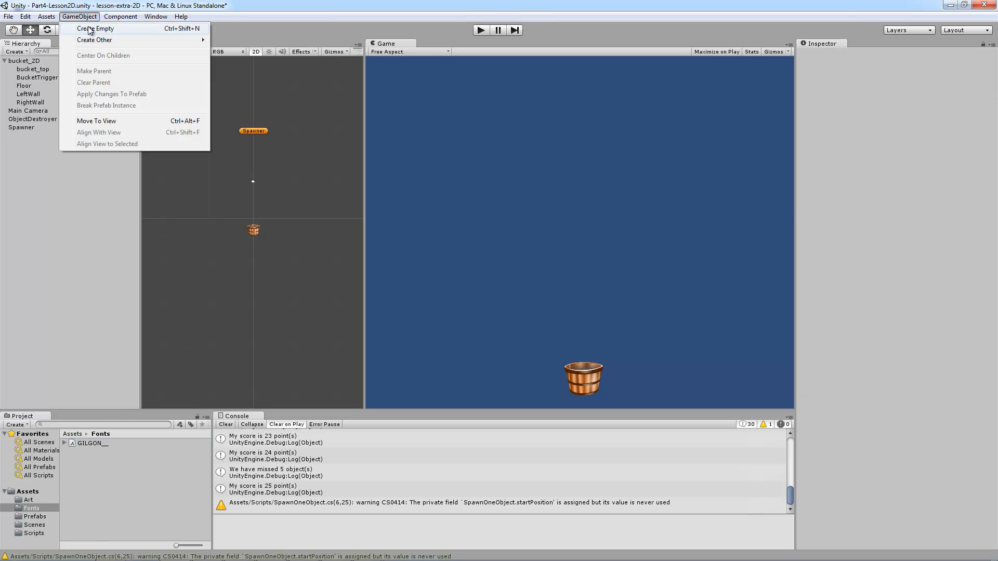
mouse_move(91, 42)
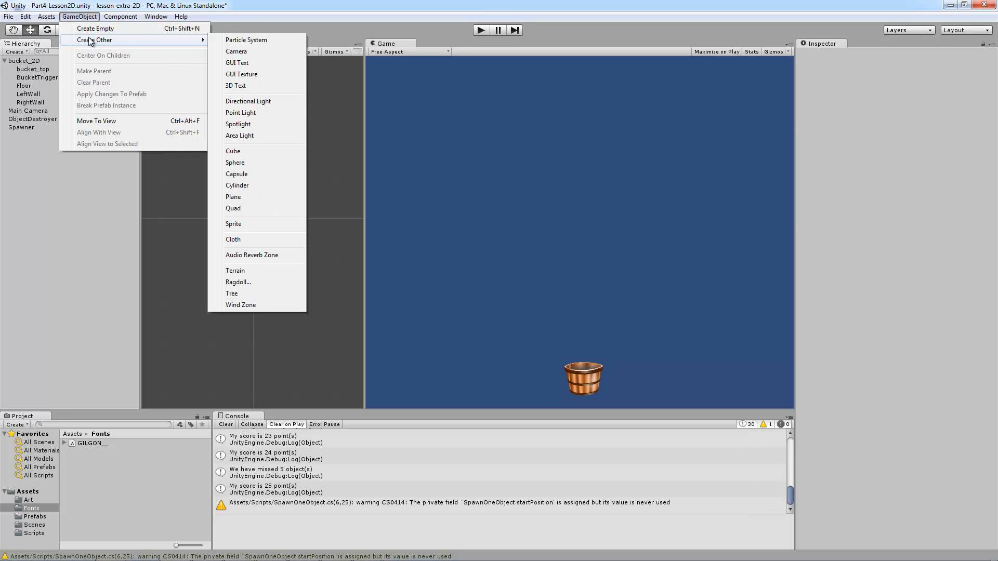
click(237, 86)
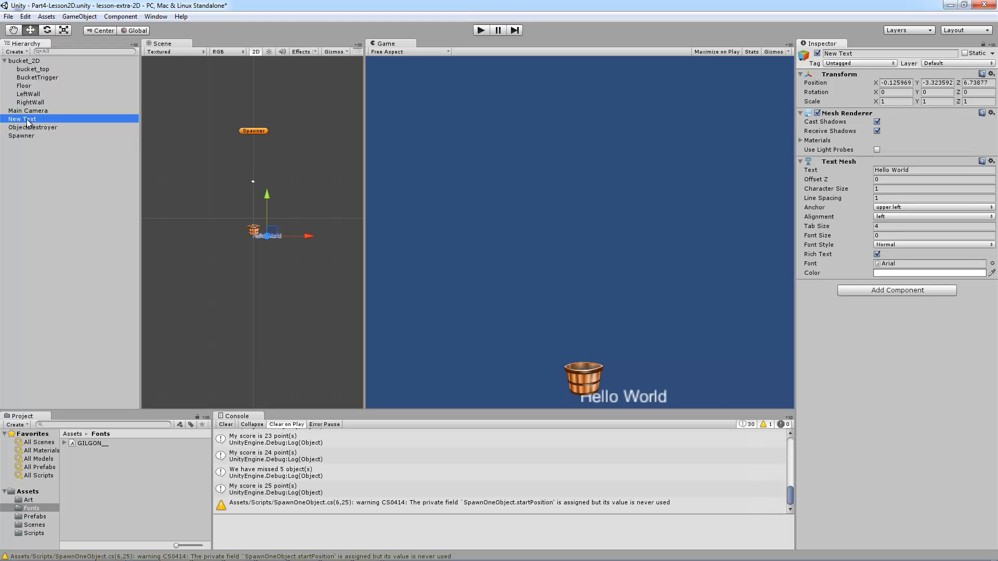
click(890, 53)
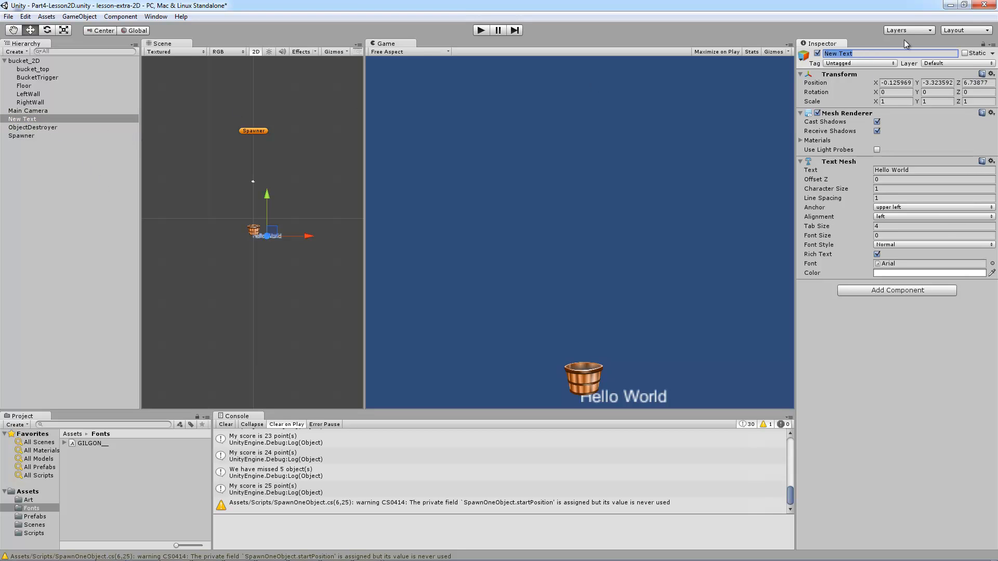
text(GameScore)
key(Return)
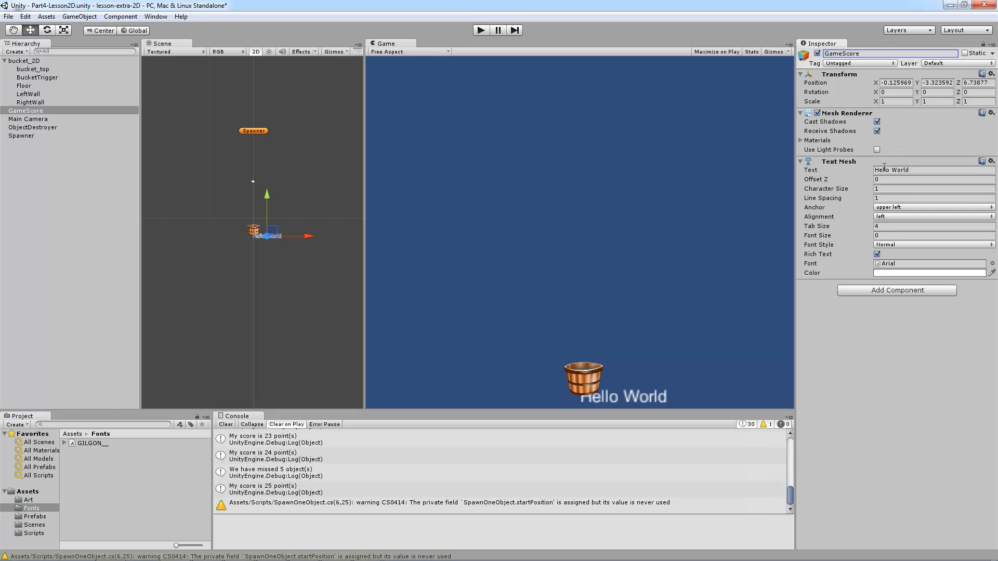
Assign the GILGON__ font to the GameScore text and move it to the game view's upper-left corner, about X -15.08, Y 19.76
click(895, 264)
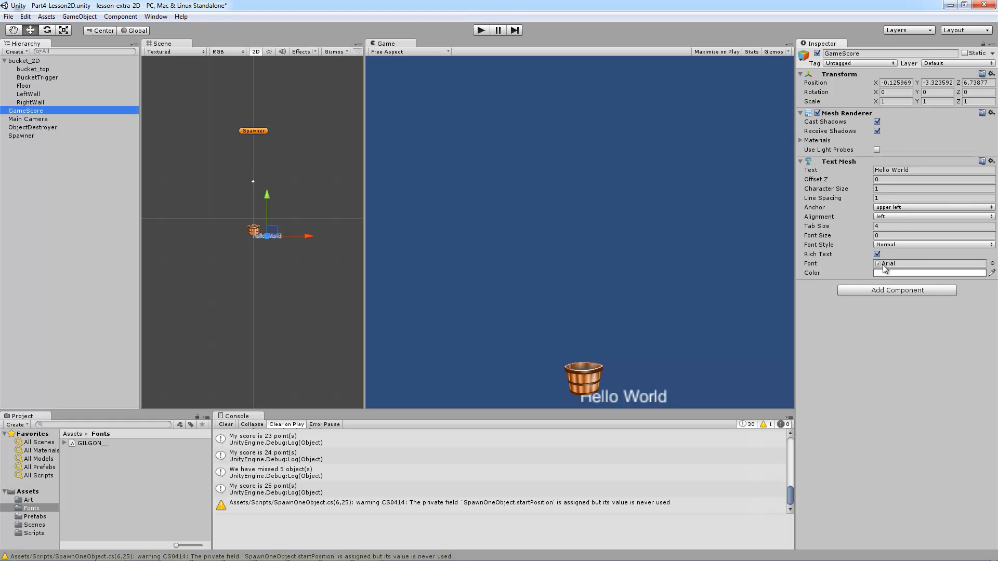
drag(91, 443, 912, 268)
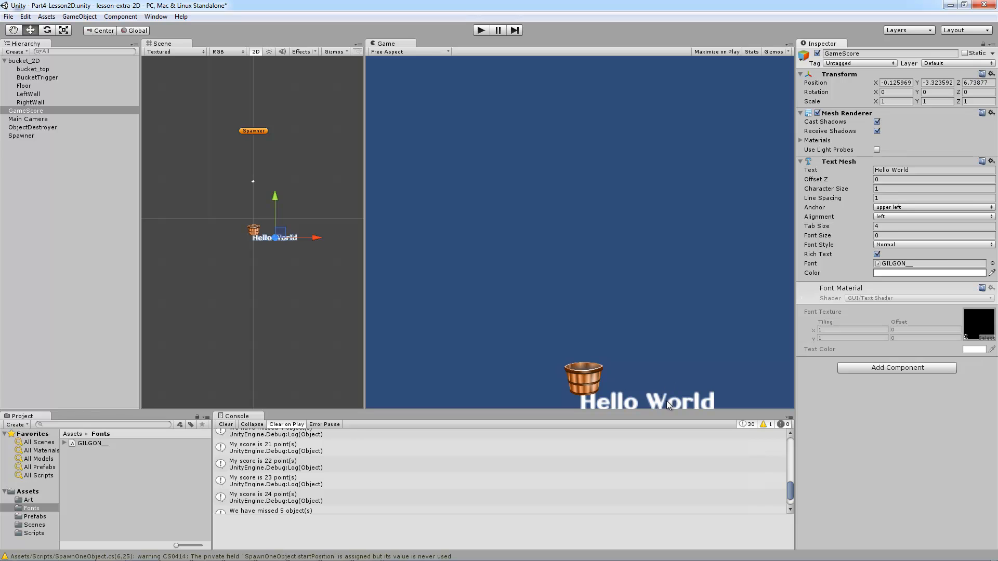
drag(273, 203, 289, 104)
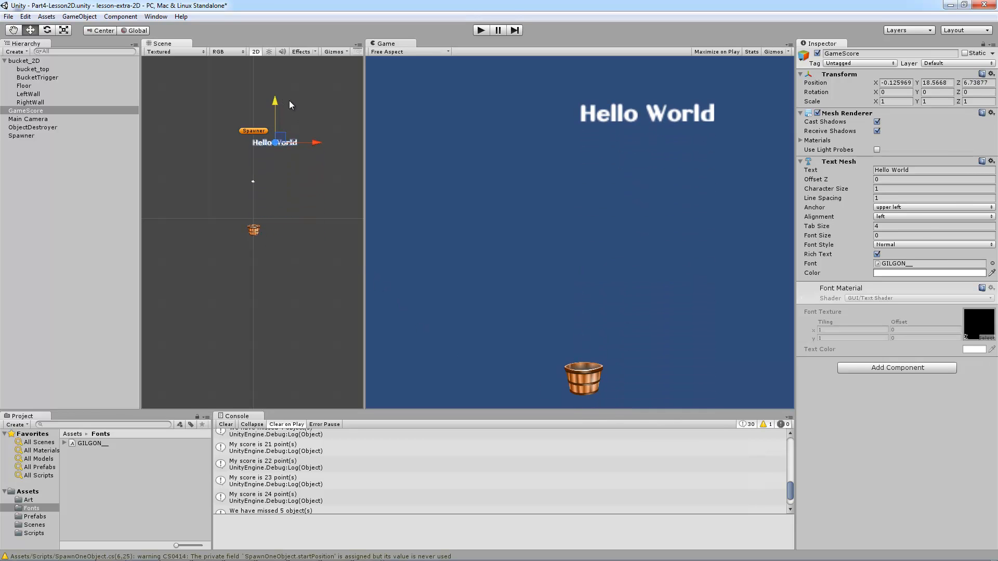
drag(313, 142, 248, 139)
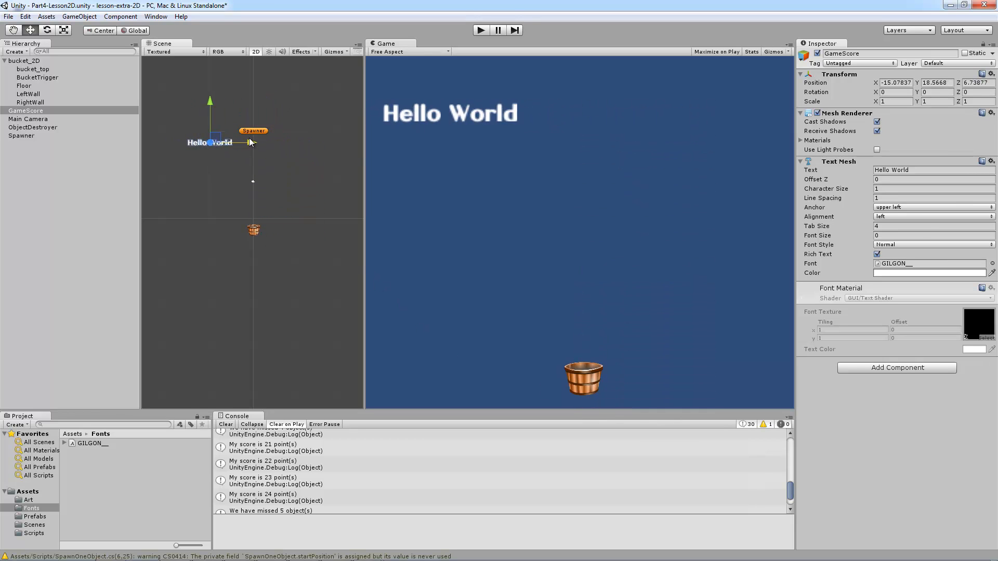
drag(218, 106, 214, 100)
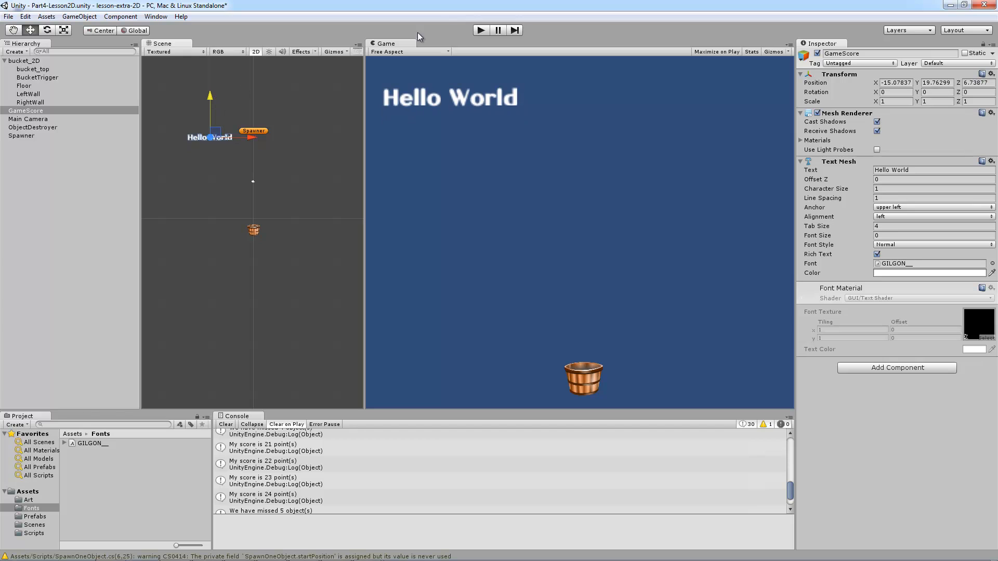
Run the game briefly to check the text's placement, stop it and examine the lettering's sharpness up close in the scene
click(479, 31)
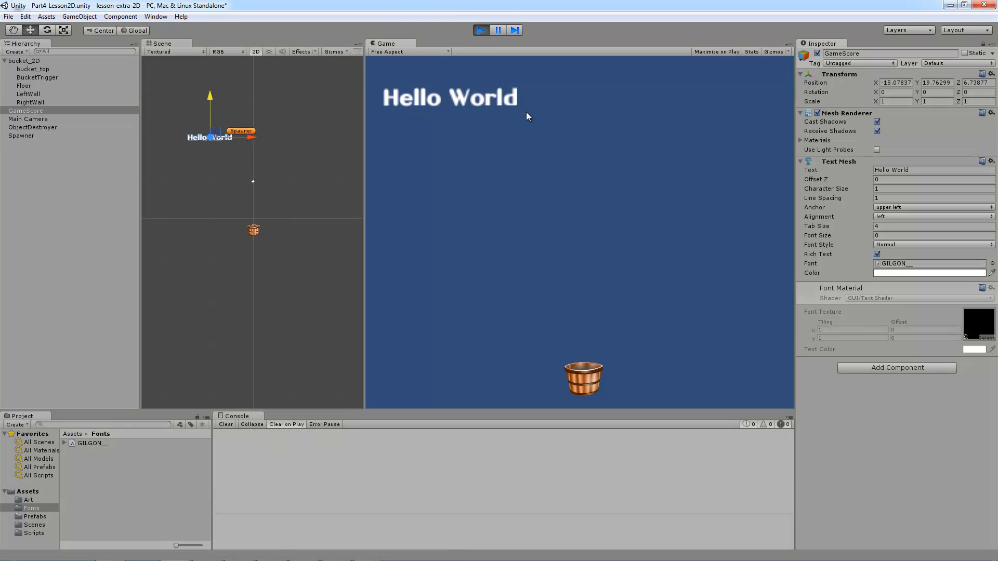
click(481, 30)
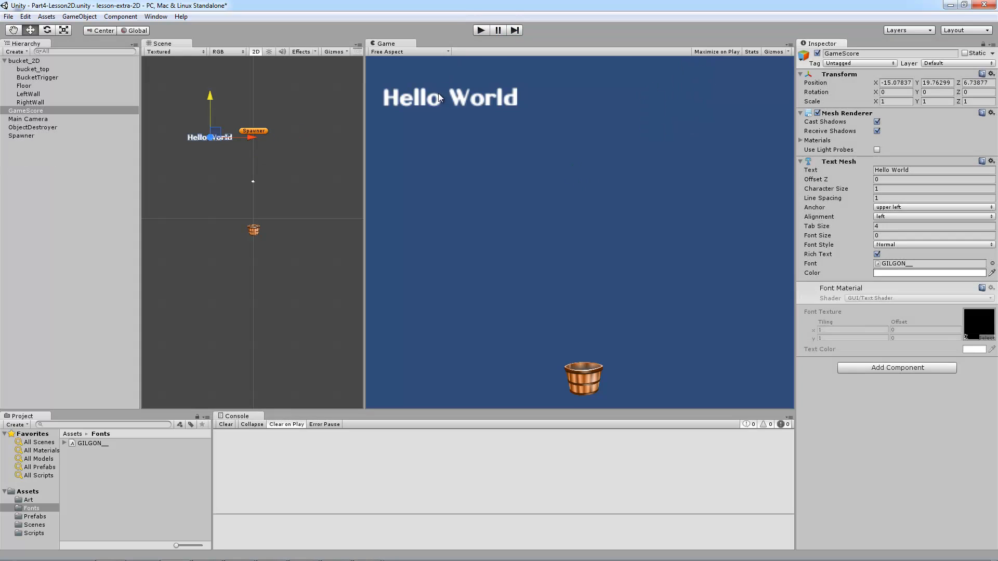
key(f)
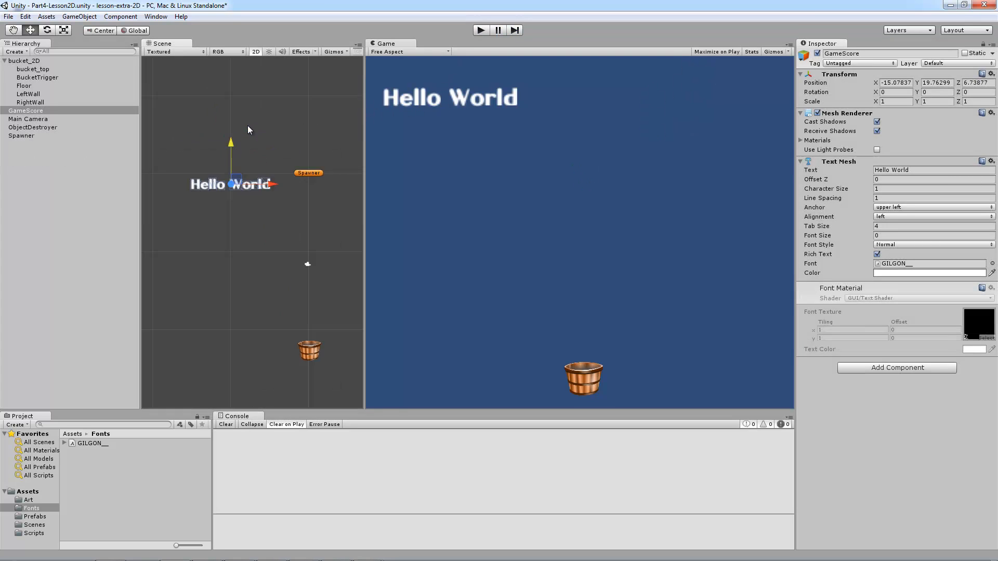
drag(366, 198, 453, 195)
scroll(387, 209, up, 3)
scroll(367, 183, down, 3)
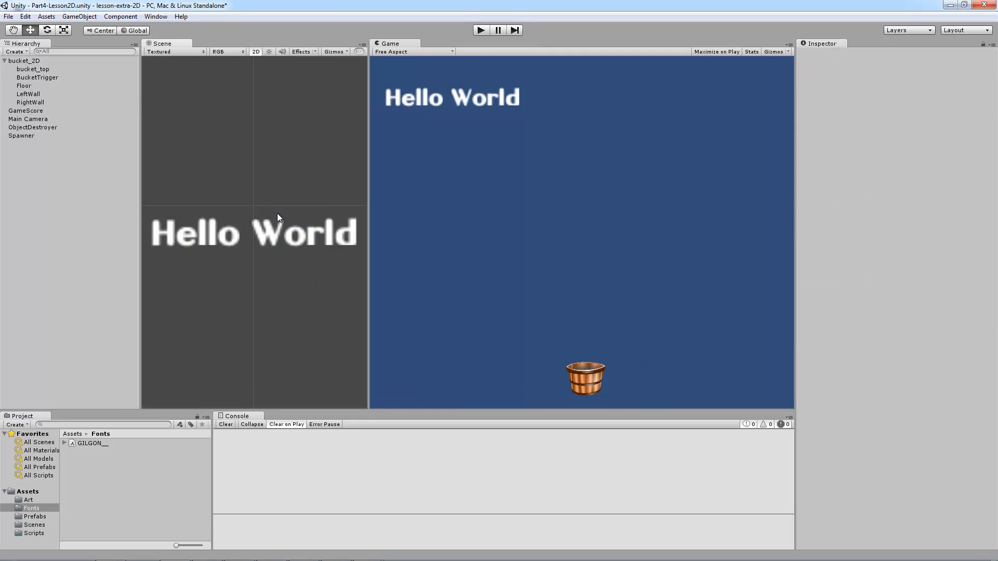
Sharpen the GameScore text by setting its font size to 76 and its character size to 0.28
click(23, 111)
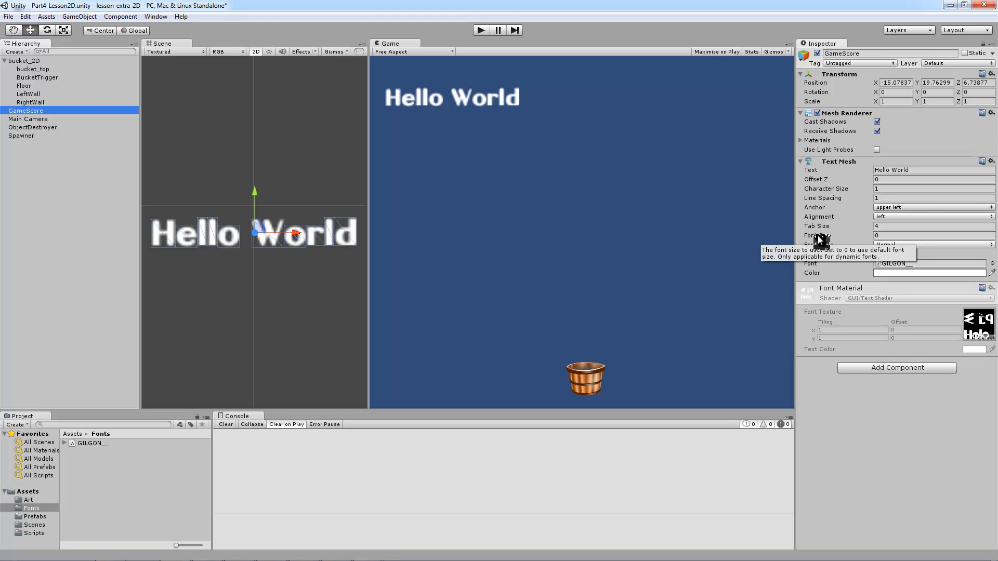
drag(819, 239, 864, 231)
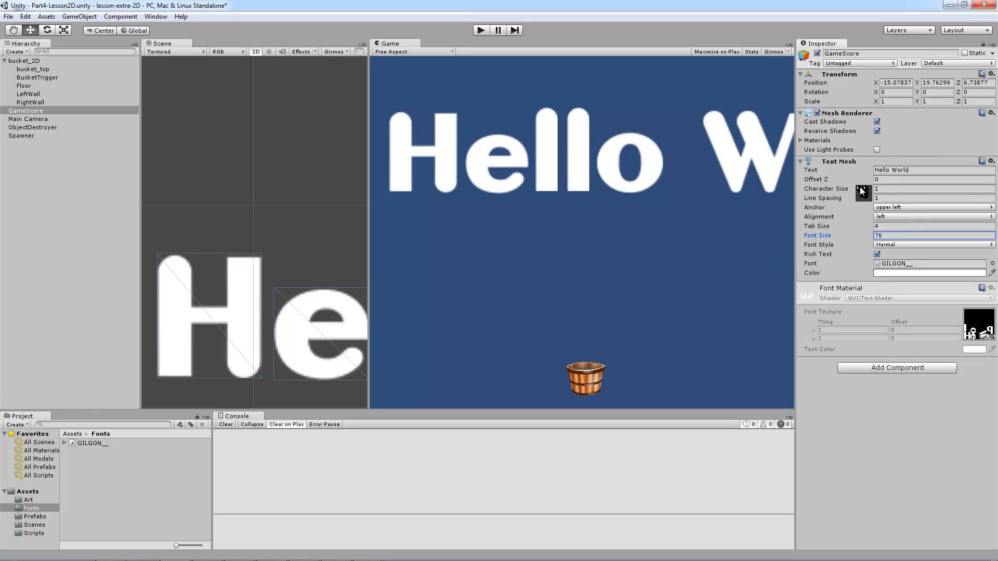
drag(857, 189, 840, 191)
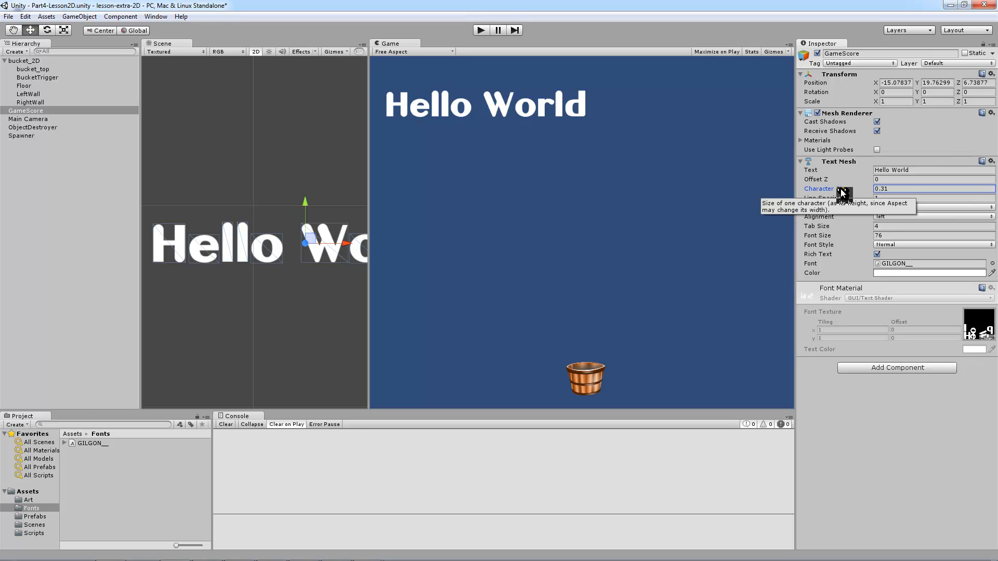
drag(842, 193, 842, 194)
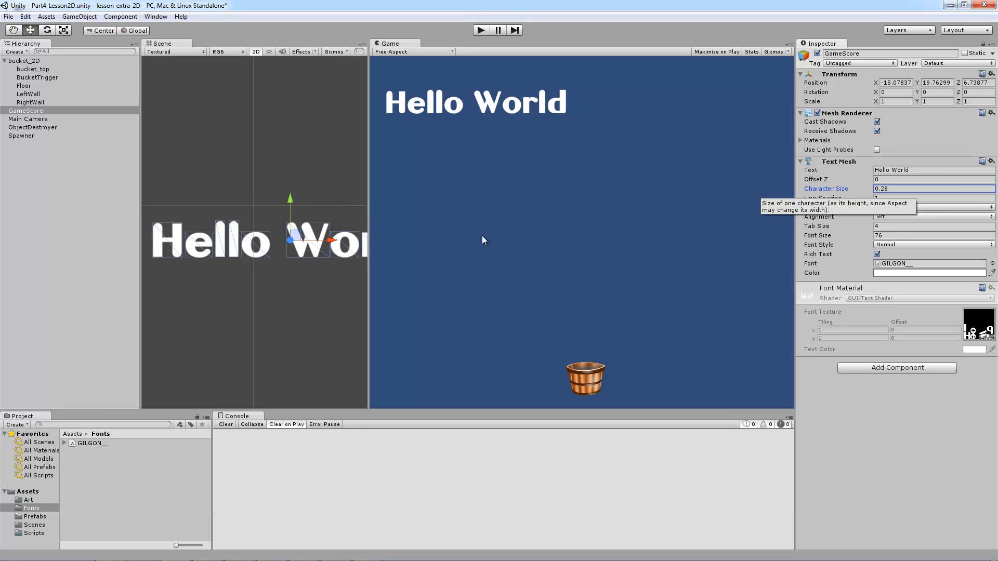
click(326, 186)
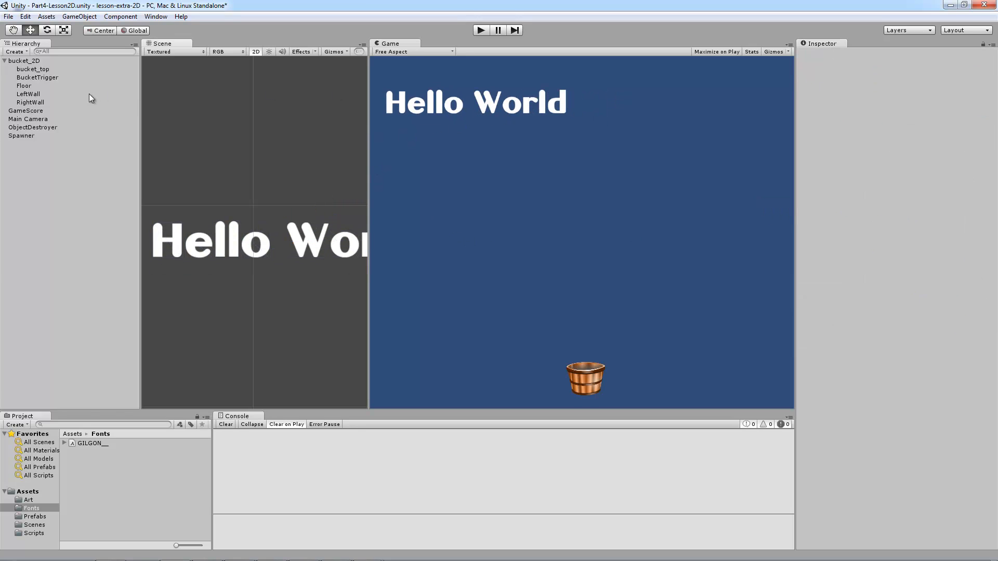
Change the GameScore object's displayed text to "Score: 0"
click(86, 111)
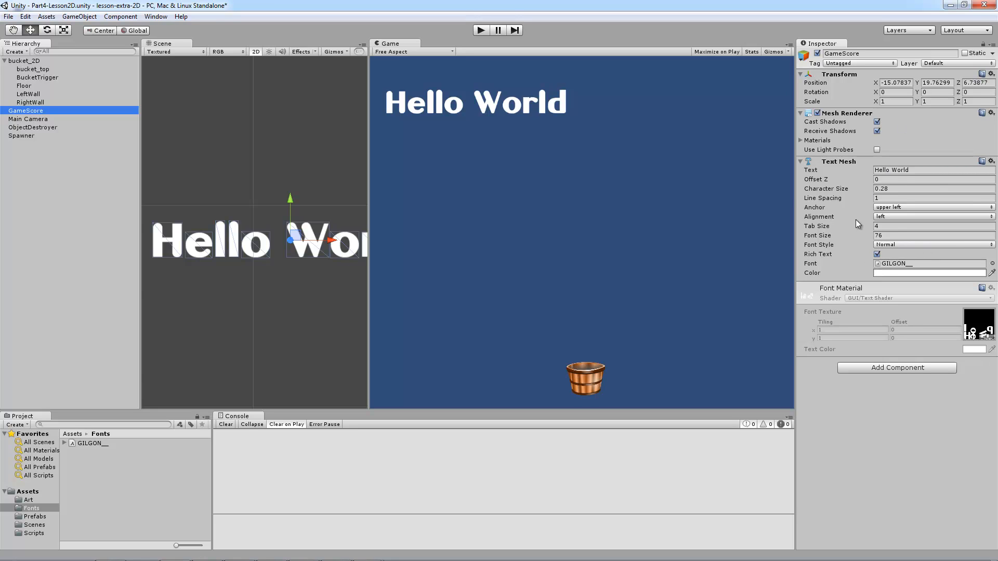
click(926, 171)
text(Score: )
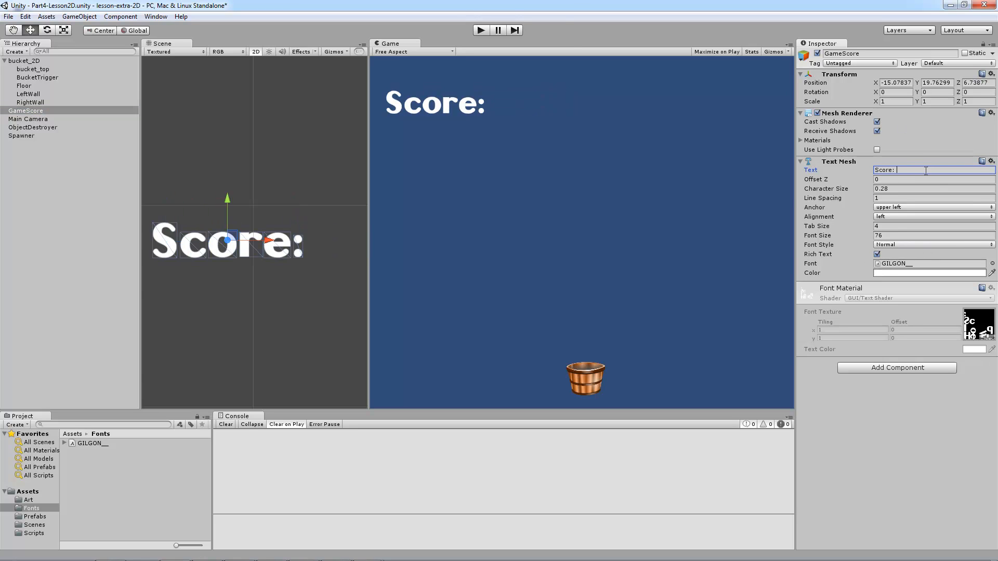
text(0)
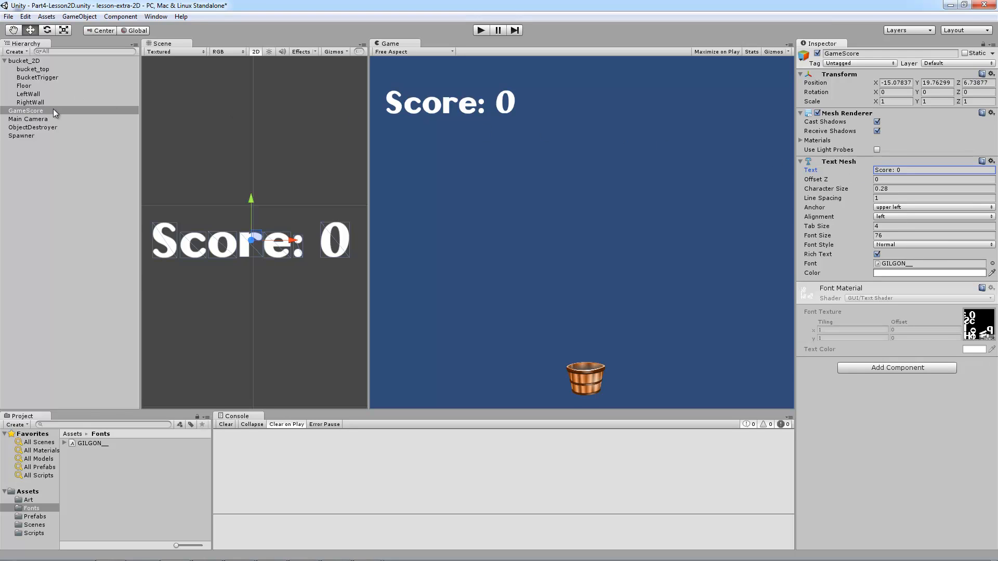
Open BucketTrigger's DestroyObjectAndAddPoint script, declare "public TextMesh scoreText;" below the myScore variable and save the script
click(31, 78)
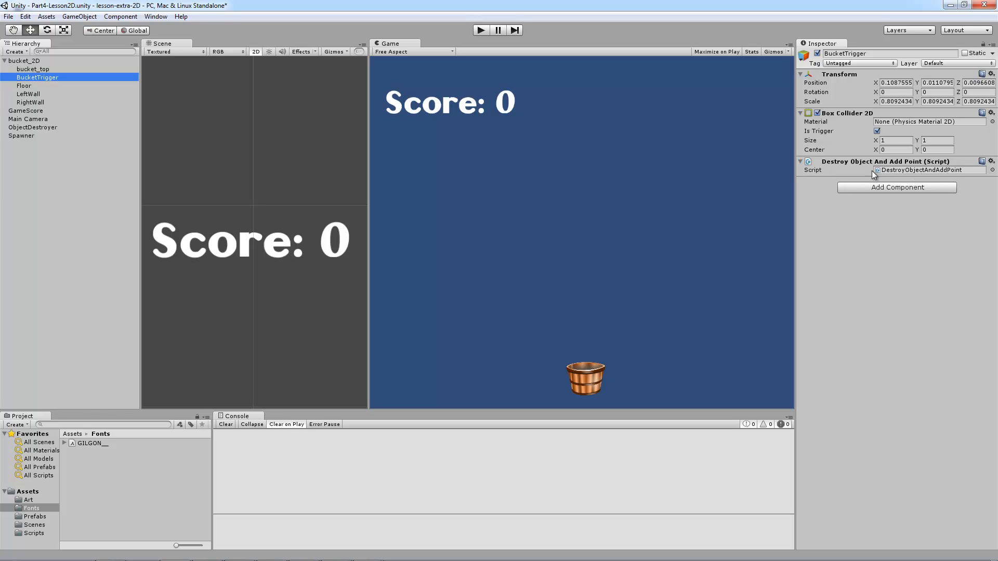
click(901, 170)
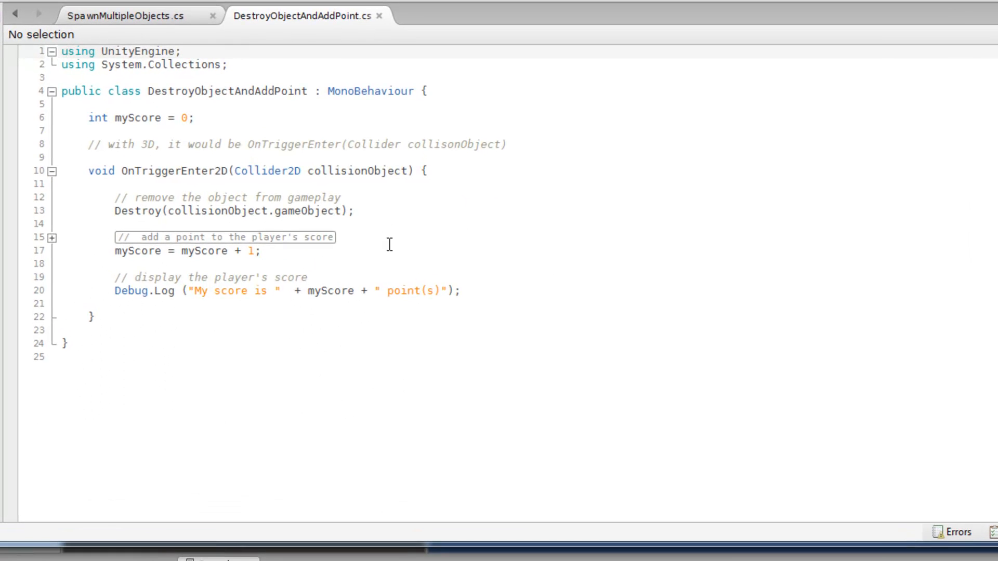
click(345, 118)
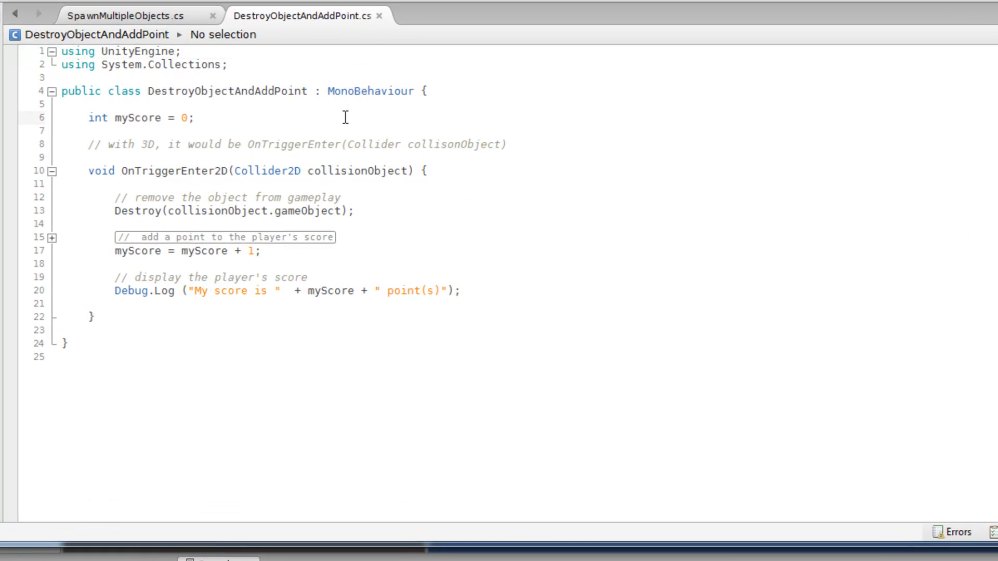
key(Return)
key(Return)
text(pub)
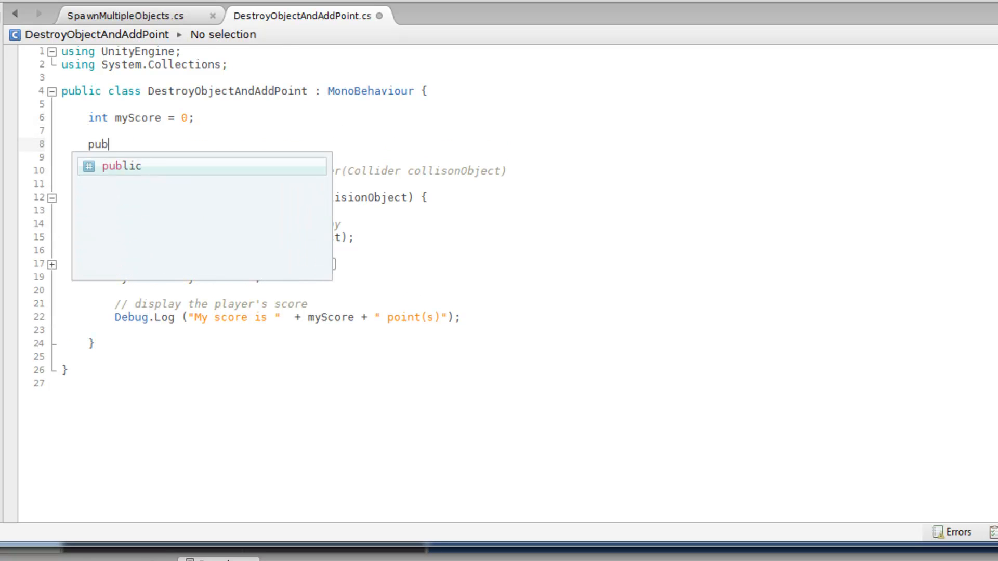
text(lic Te)
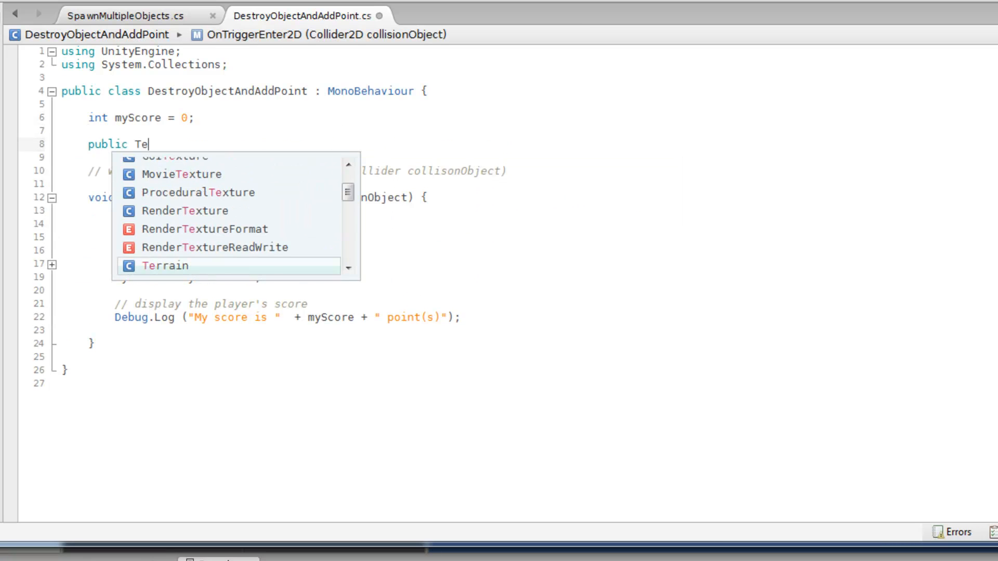
text(xtMesh )
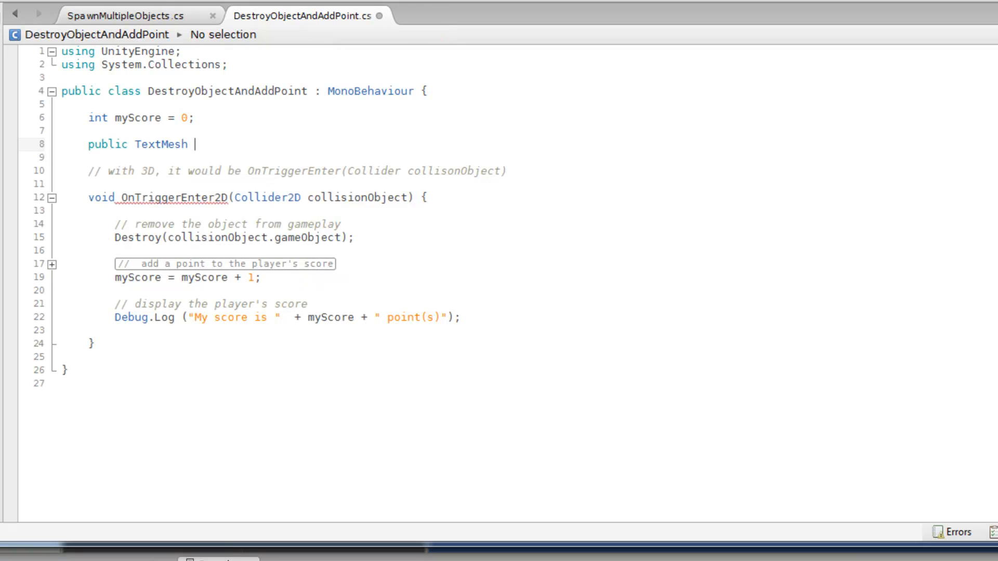
text(scoreText;)
key(Down)
key(ctrl+s)
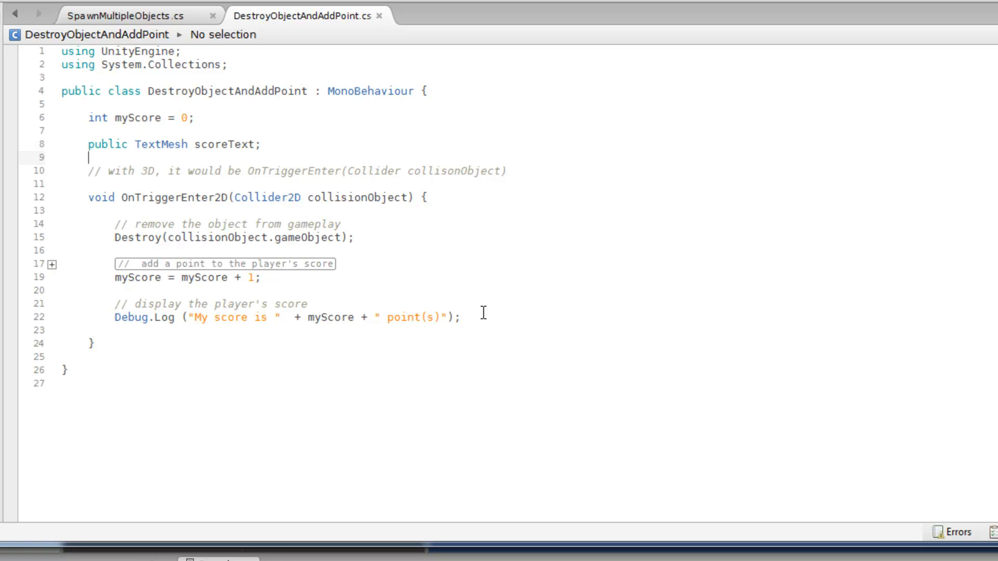
Copy the Debug.Log statement that displays the player's score and comment out the original line
click(500, 314)
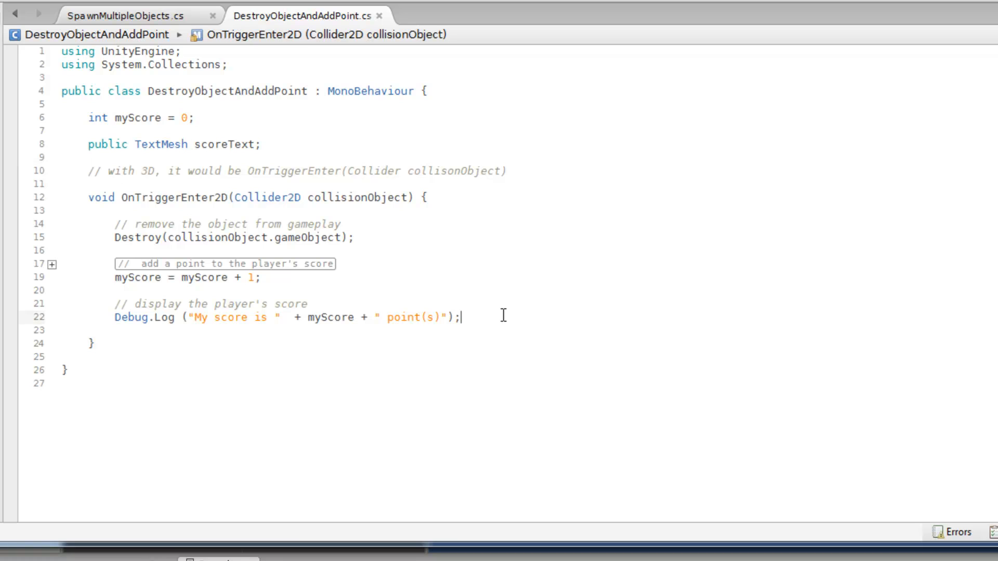
key(shift+Home)
key(ctrl+c)
key(Home)
key(End)
key(Home)
text(//)
key(End)
Start a "scoreText.text =" assignment below the commented line and paste the copied Debug.Log statement as its value
key(Return)
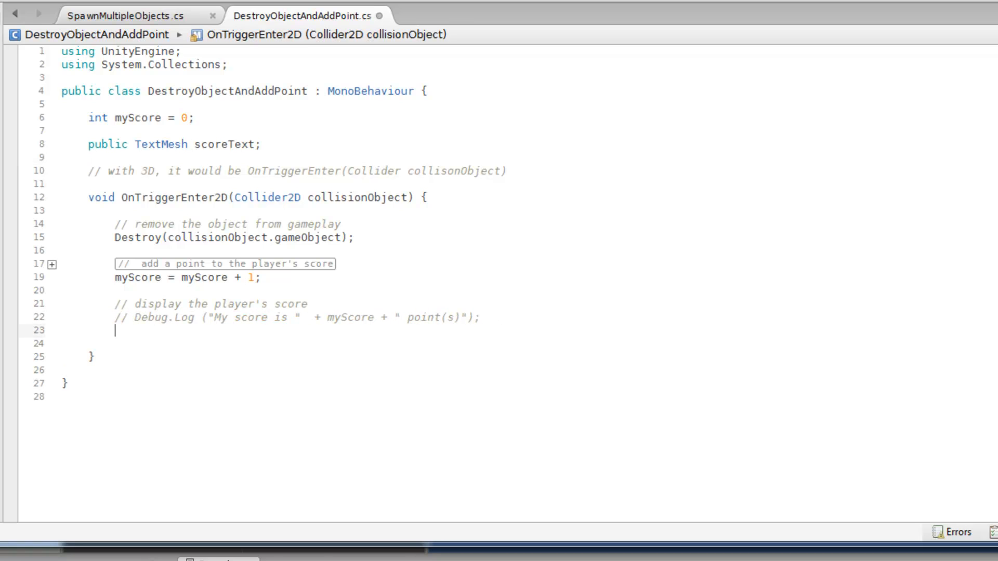
key(Return)
text(scoreText.Text)
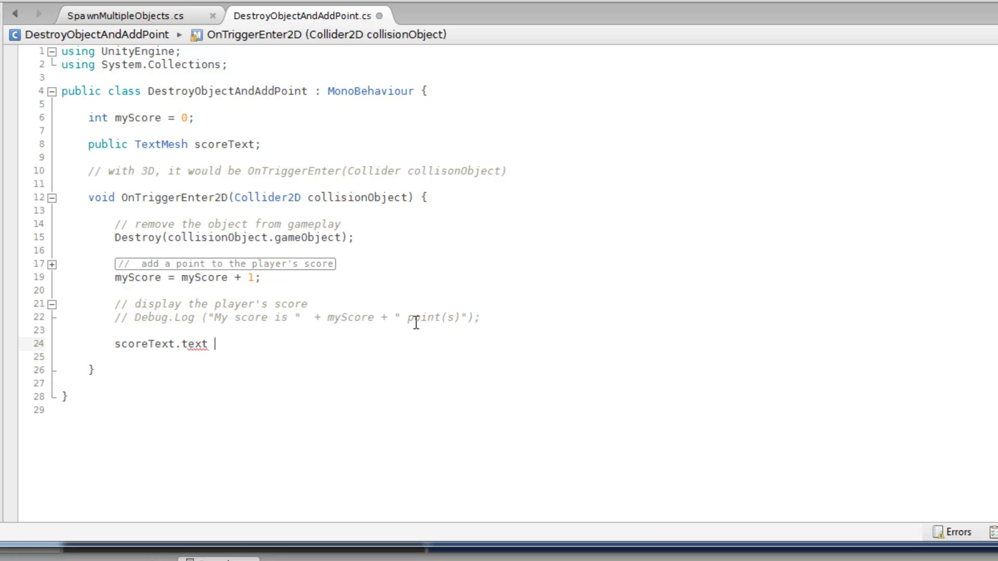
text( =)
key(ctrl+v)
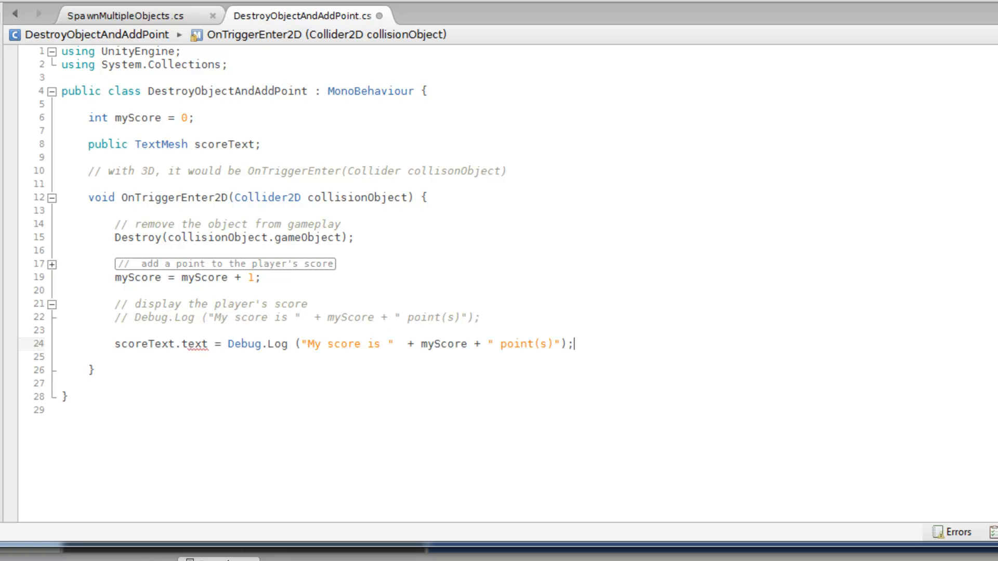
Remove the Debug.Log call and its parentheses from the scoreText.text assignment, keeping only the string expression
double_click(241, 342)
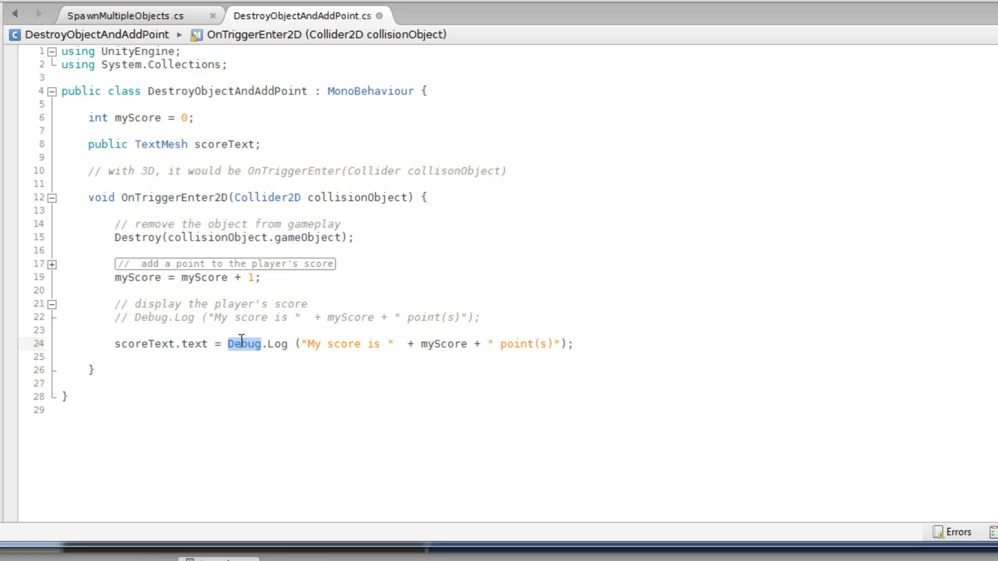
drag(240, 342, 280, 346)
key(BackSpace)
key(Delete)
key(Delete)
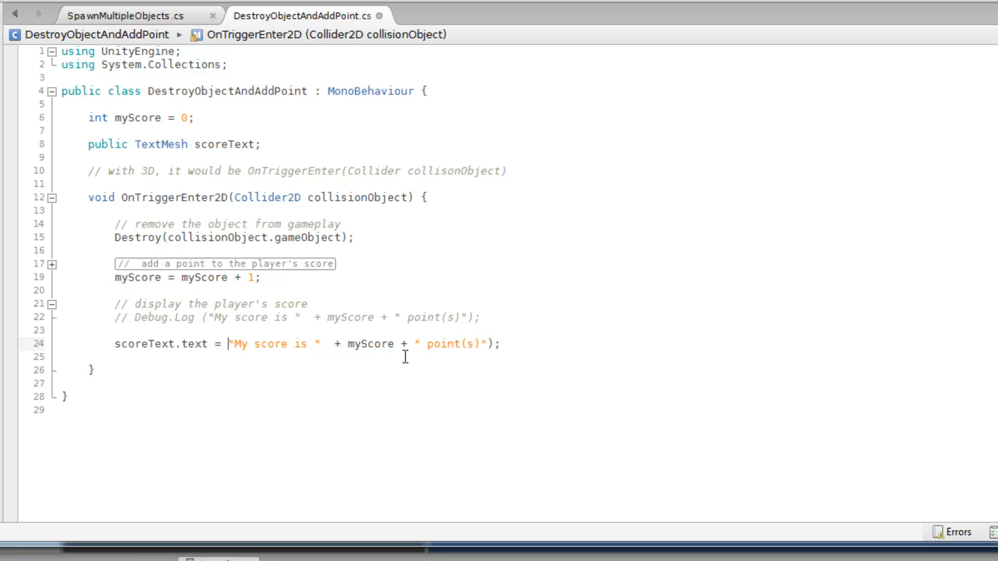
click(494, 346)
key(BackSpace)
click(560, 350)
click(452, 368)
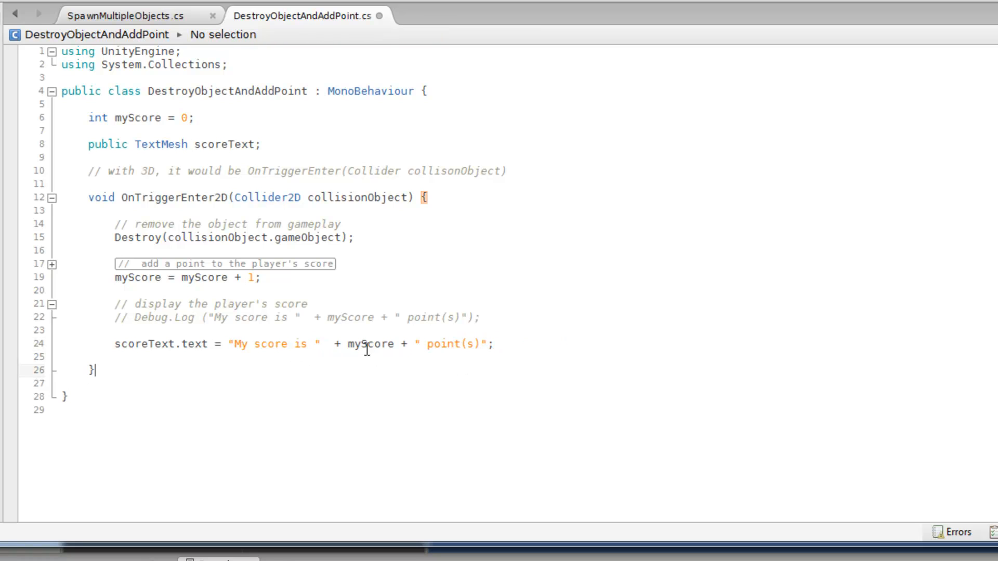
Replace the "My score is " string in the scoreText.text assignment with "Score: "
click(229, 344)
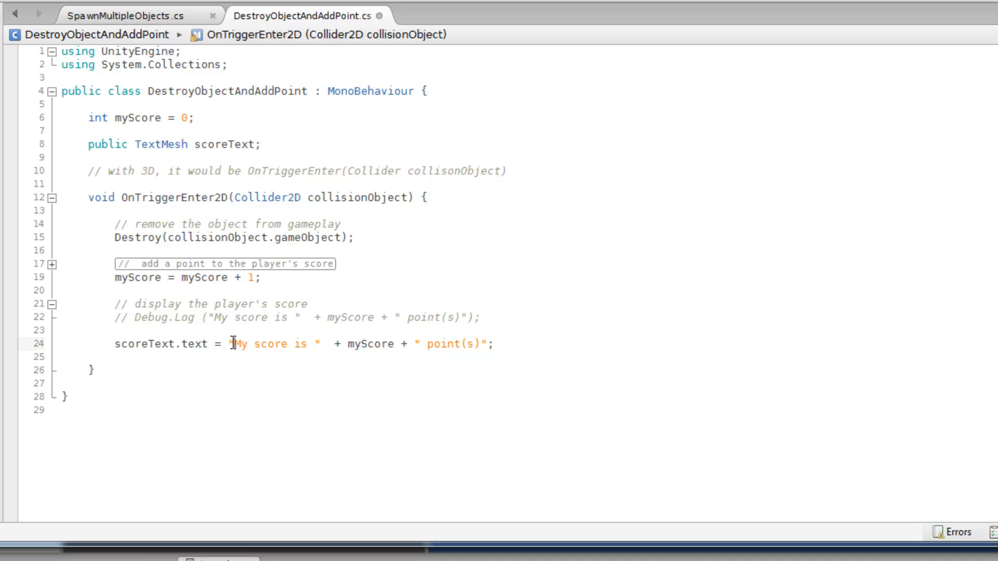
drag(229, 343, 321, 344)
key(BackSpace)
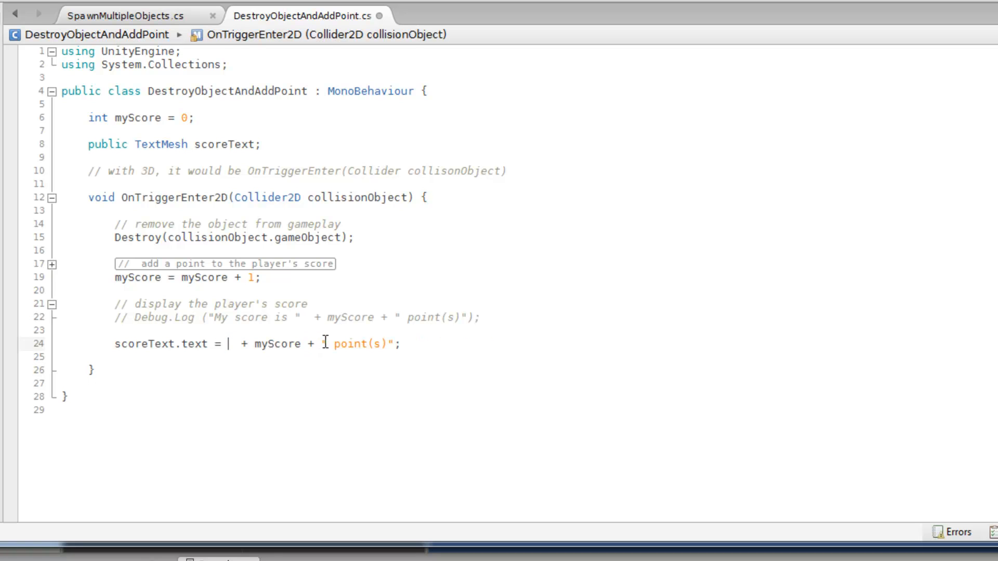
text("Score: ")
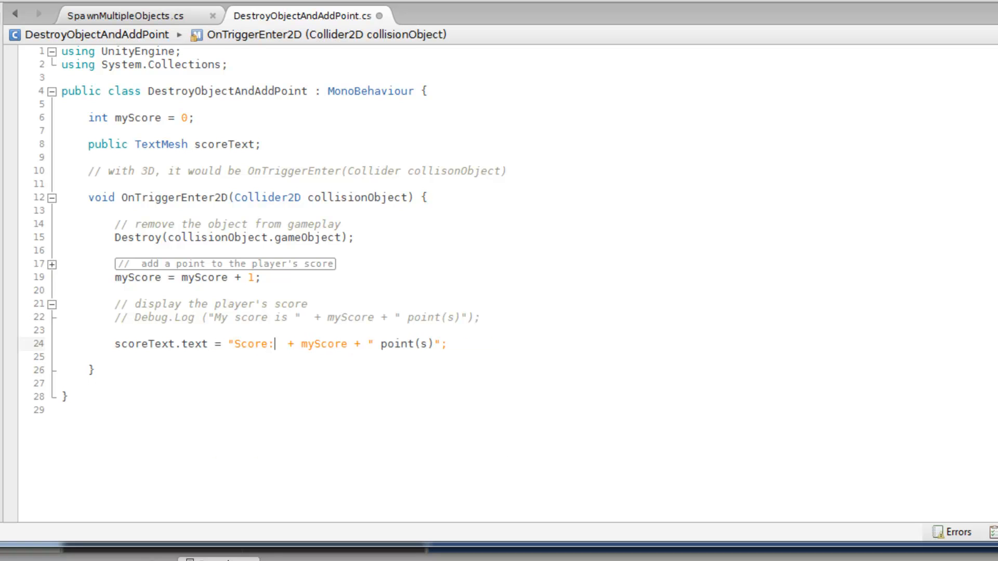
key(Delete)
key(Delete)
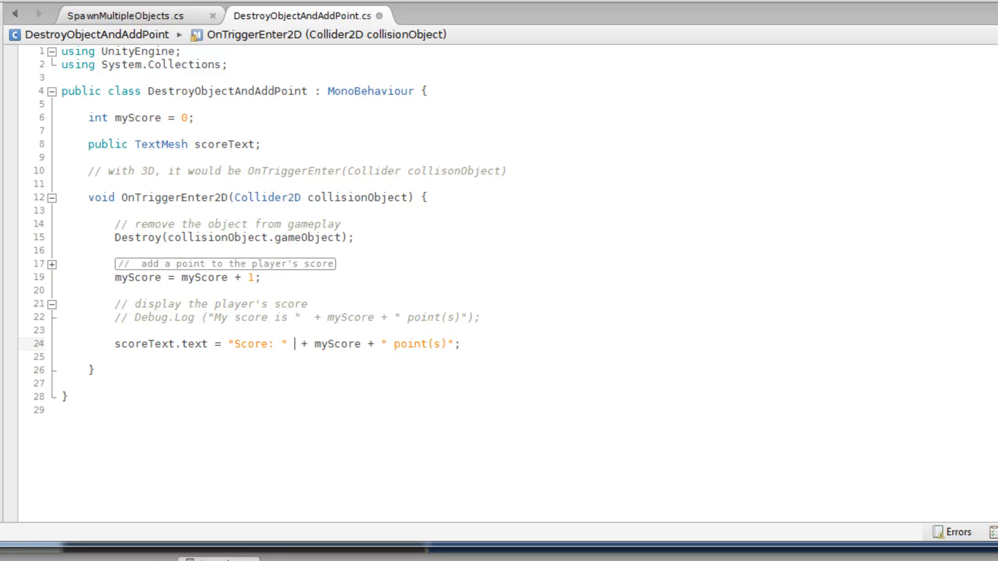
Remove the " point(s)" part from the scoreText.text assignment so the statement ends with myScore and a semicolon
key(End)
key(Left)
key(Left)
key(Left)
key(Left)
key(Left)
key(Left)
key(Left)
key(Left)
key(Left)
key(Left)
key(Left)
key(Left)
key(Left)
key(Left)
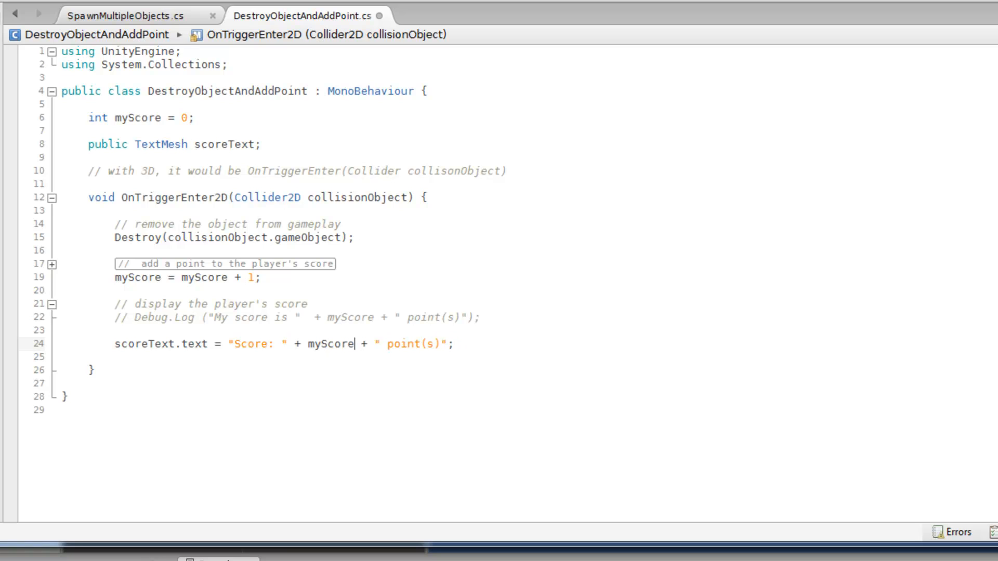
key(shift+End)
key(Delete)
text(;)
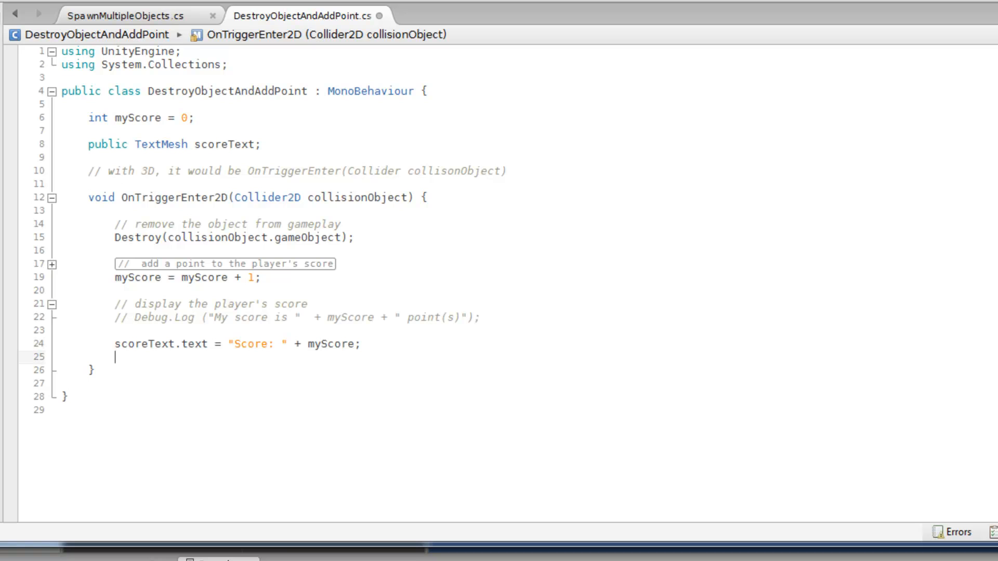
key(Return)
click(257, 335)
double_click(255, 343)
drag(255, 343, 288, 345)
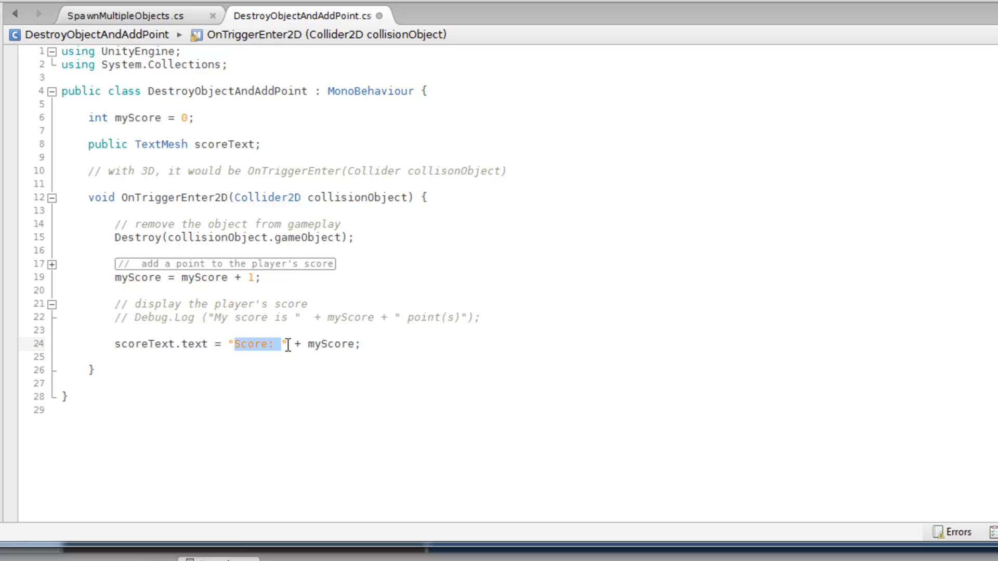
click(411, 341)
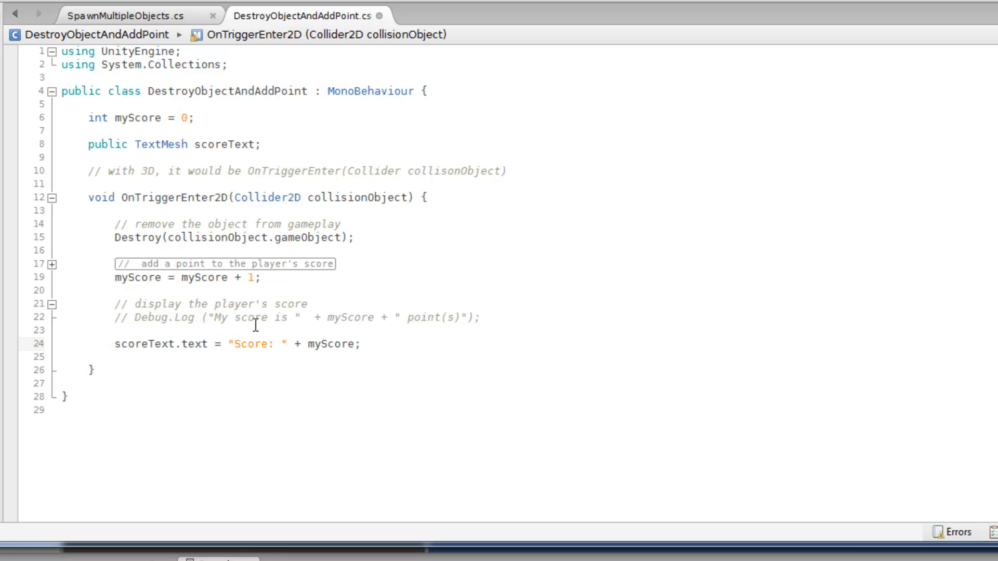
Save the script, switch to Unity, and assign the GameScore object to the Score Text field of BucketTrigger's Destroy Object And Add Point script
click(261, 171)
key(ctrl+s)
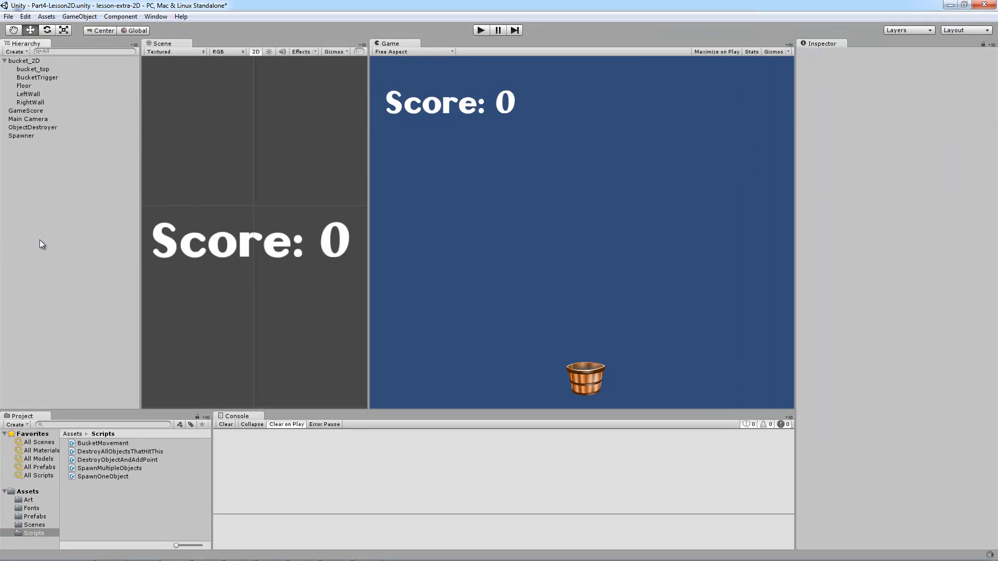
click(53, 77)
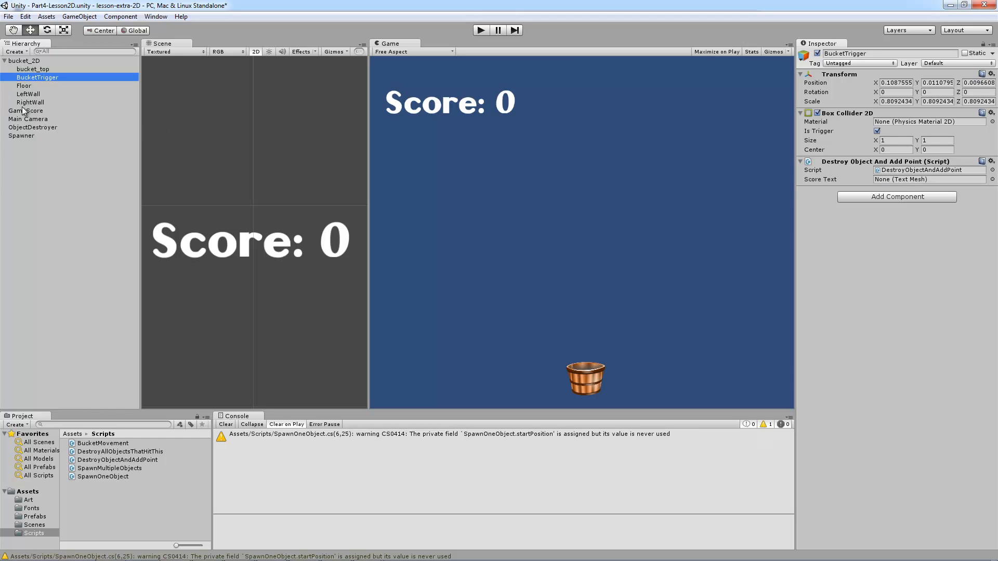
drag(23, 110, 938, 184)
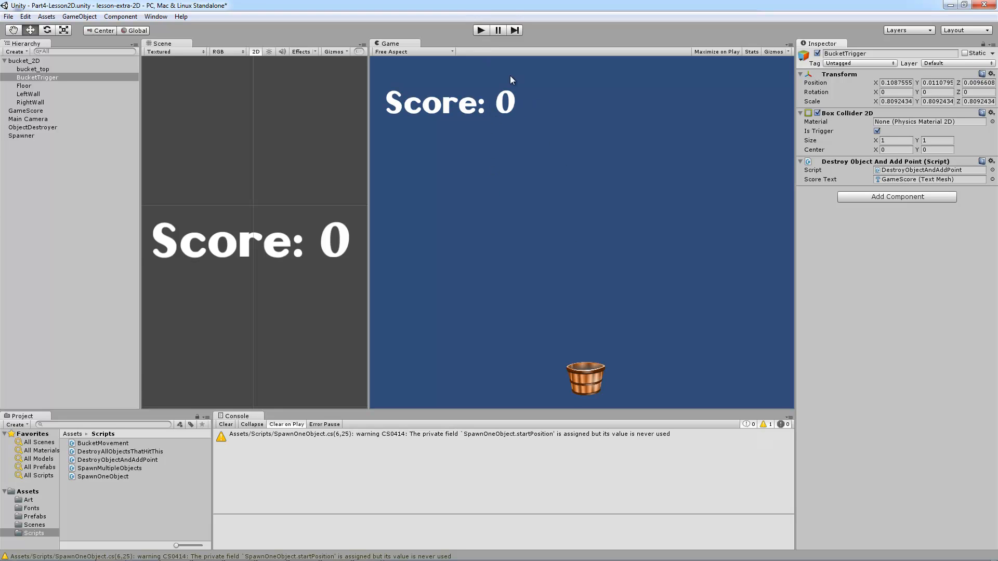
Play-test the game by moving the bucket back and forth to catch falling objects, check the on-screen score, and stop play mode
click(480, 30)
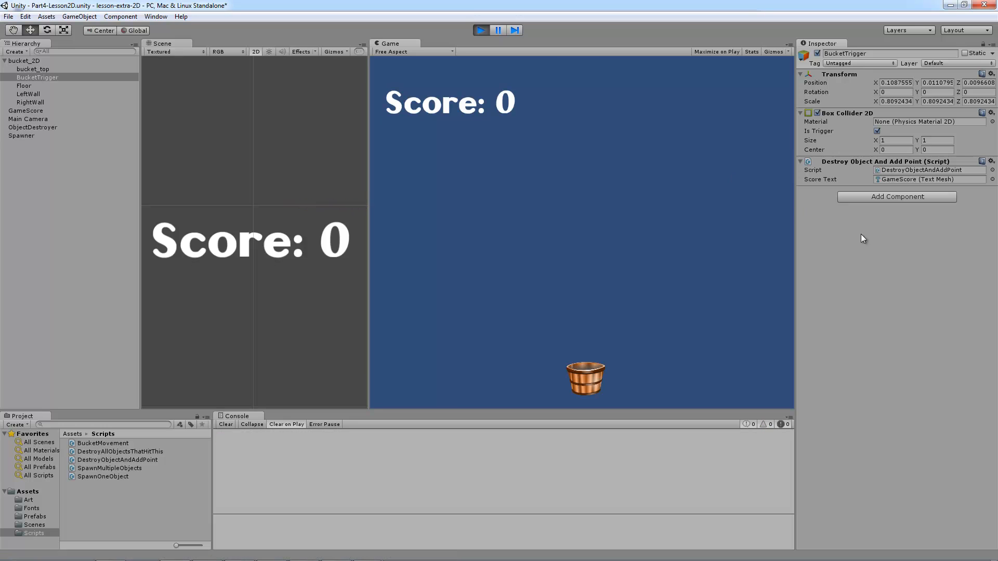
key(Left)
key(Right)
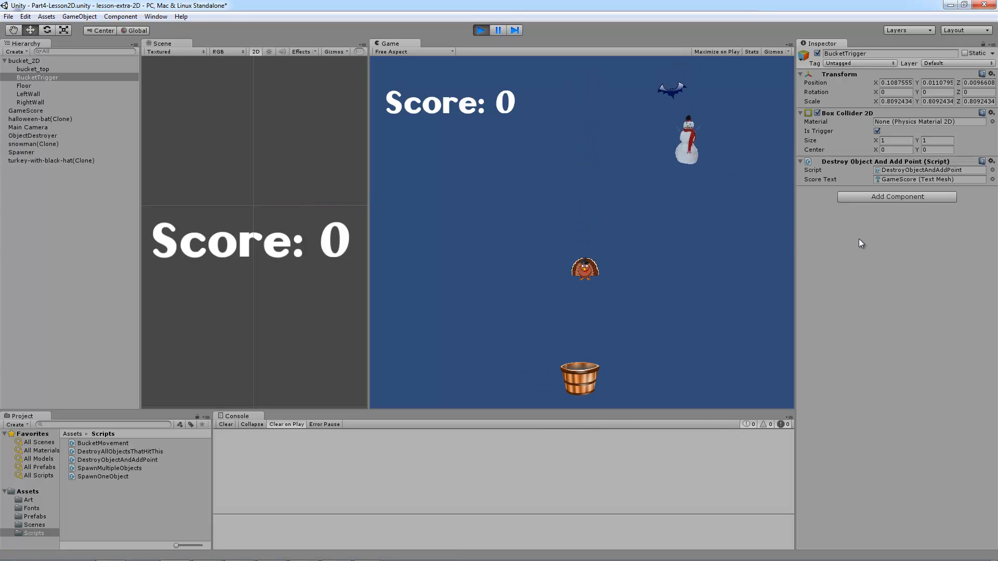
key(Right)
key(Left)
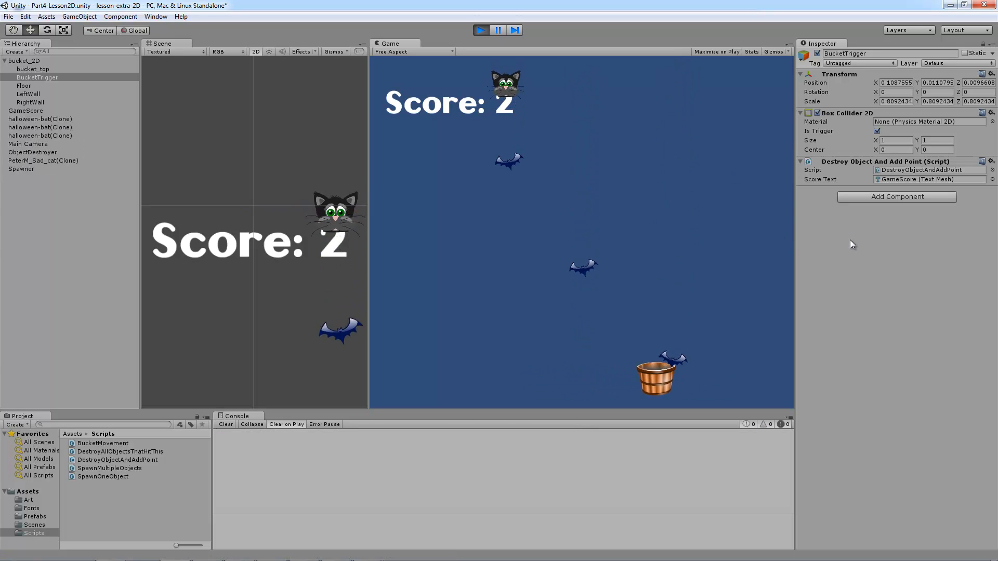
key(Left)
key(Right)
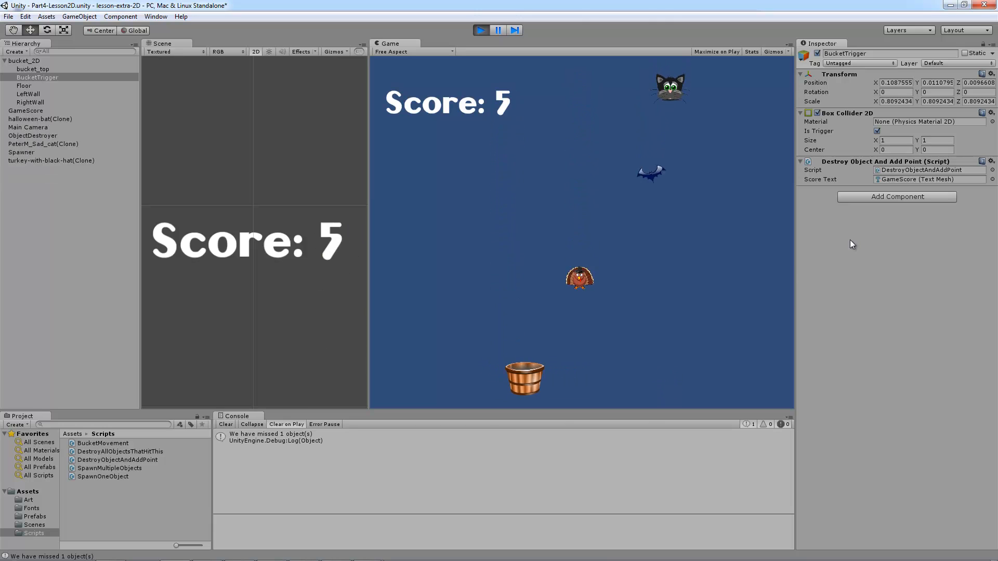
key(Right)
key(Left)
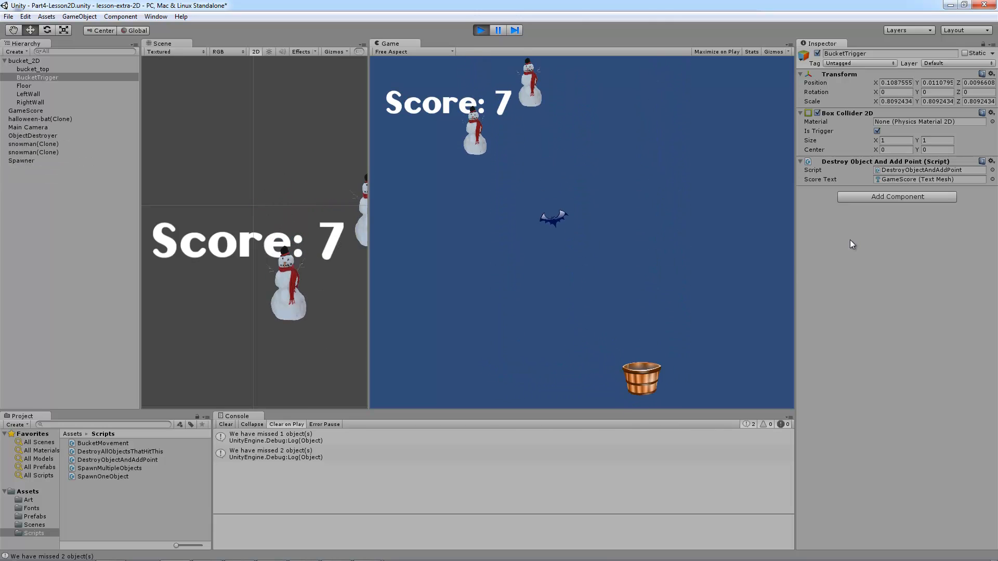
key(Right)
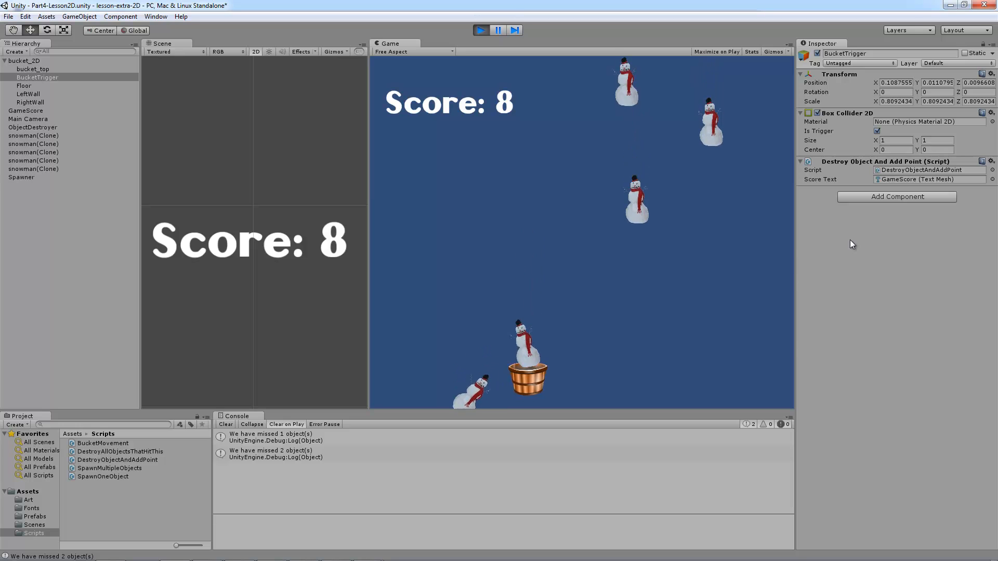
key(Left)
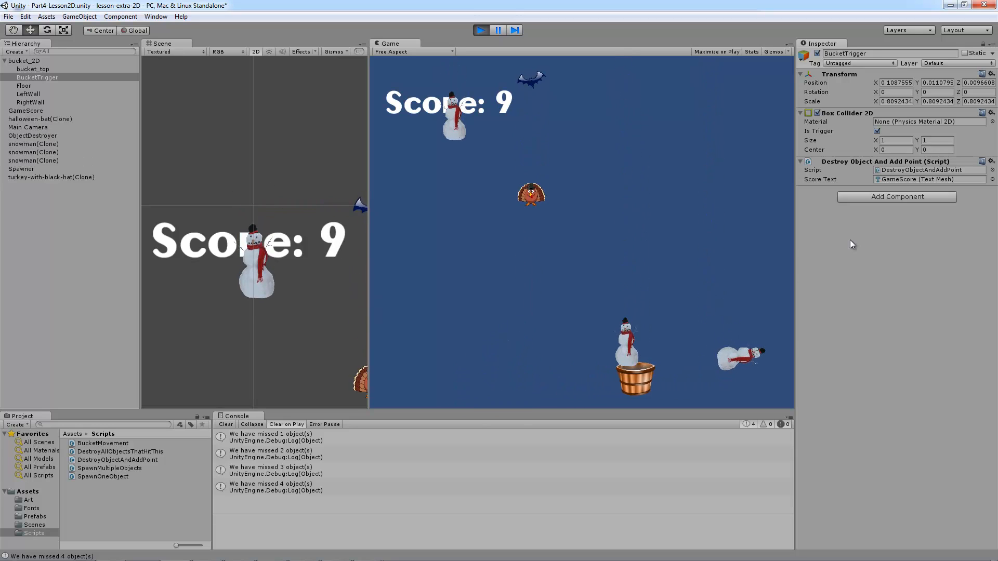
key(Right)
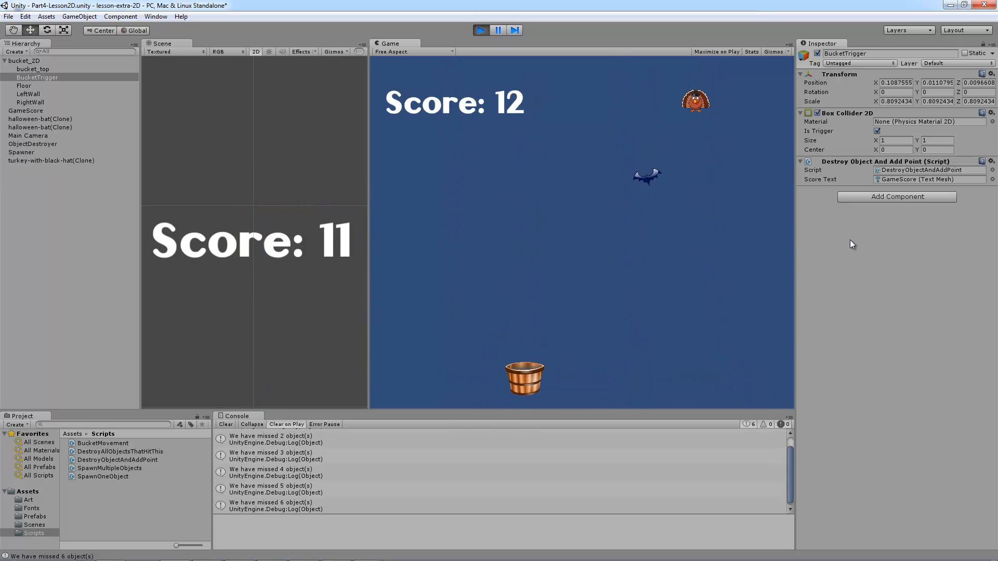
key(Left)
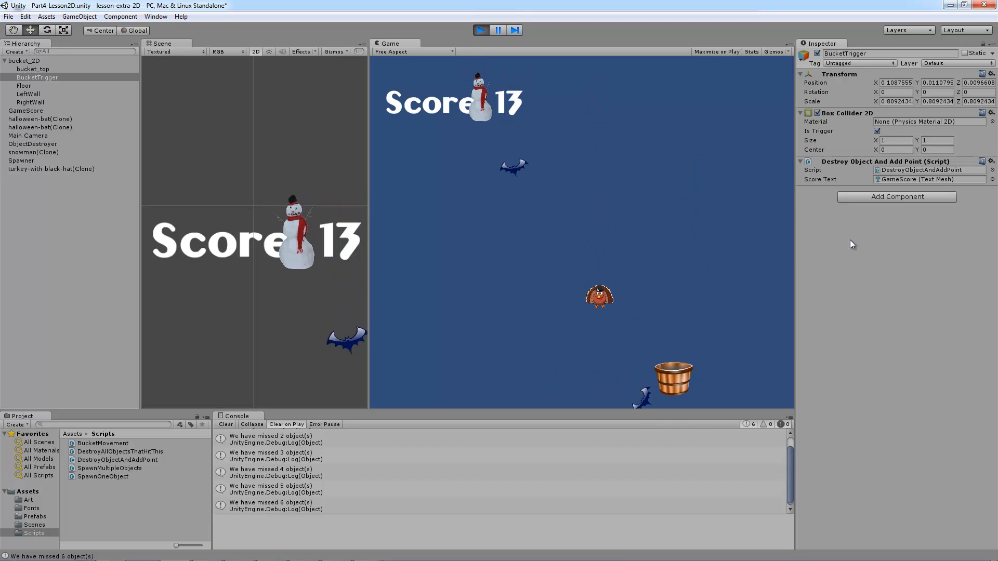
key(Right)
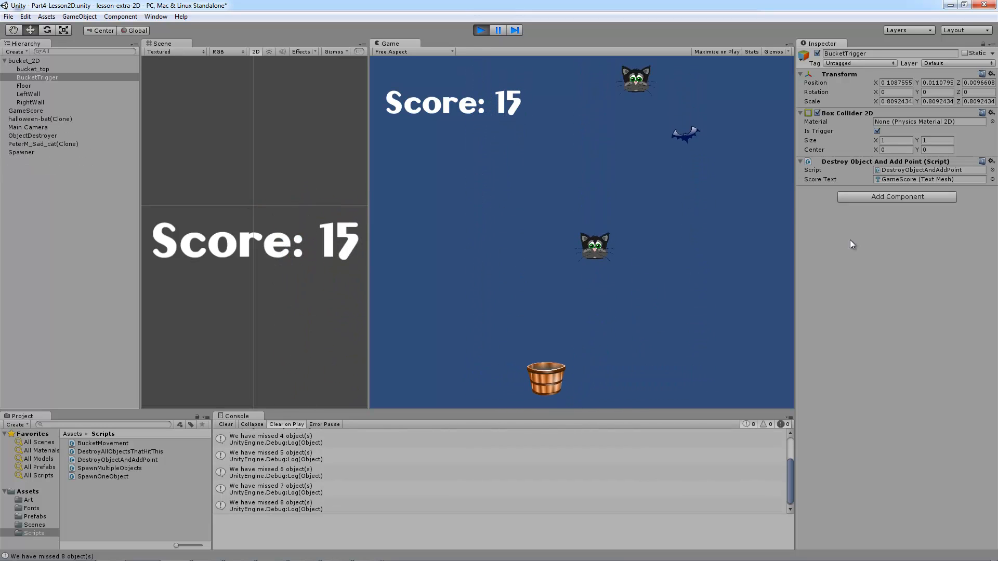
key(Left)
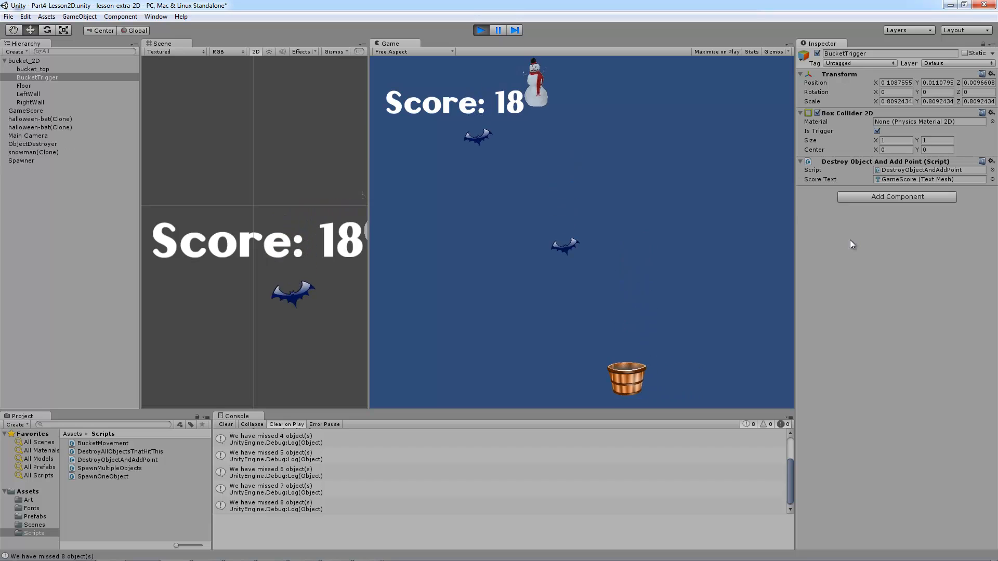
key(Right)
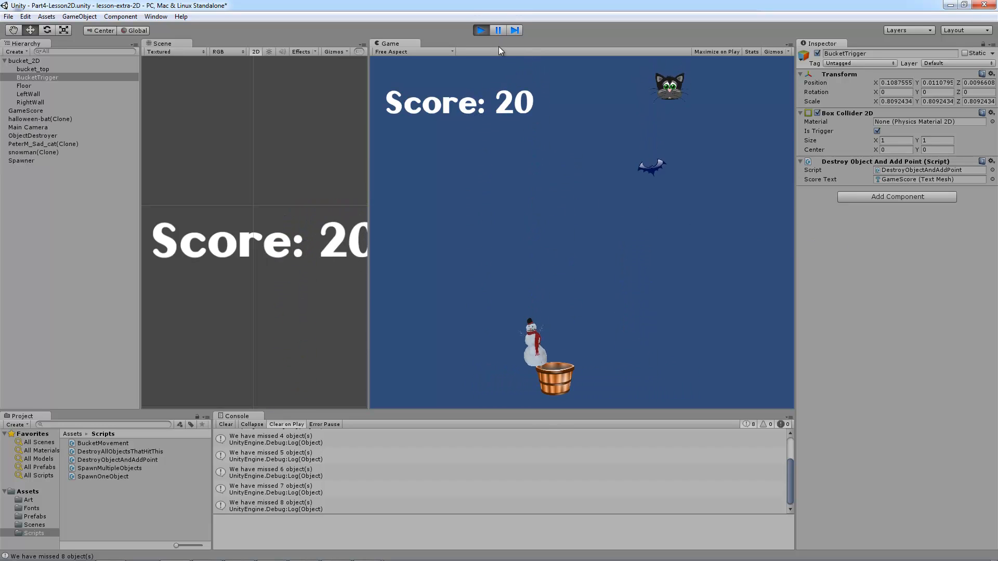
click(478, 30)
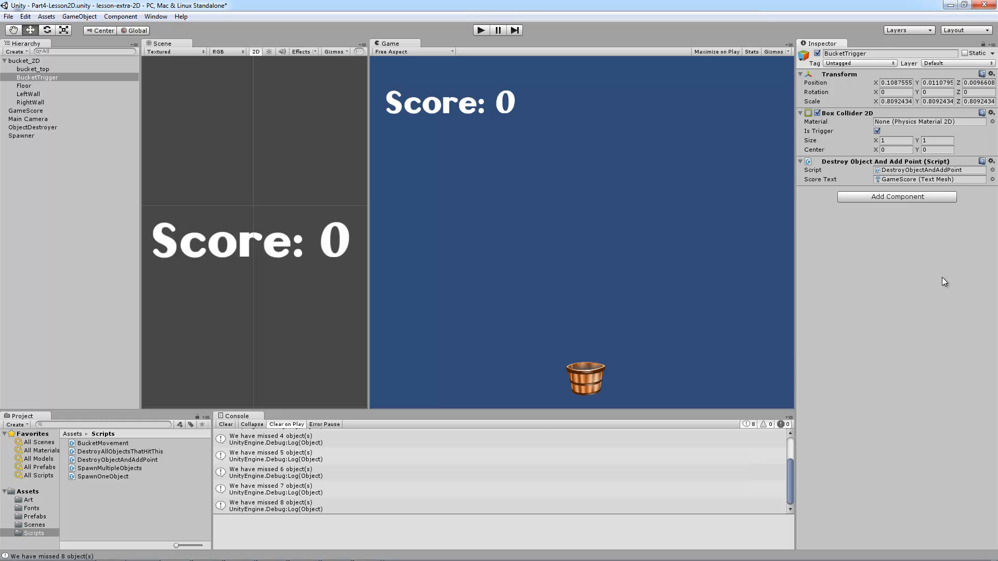
click(43, 67)
click(72, 189)
click(464, 42)
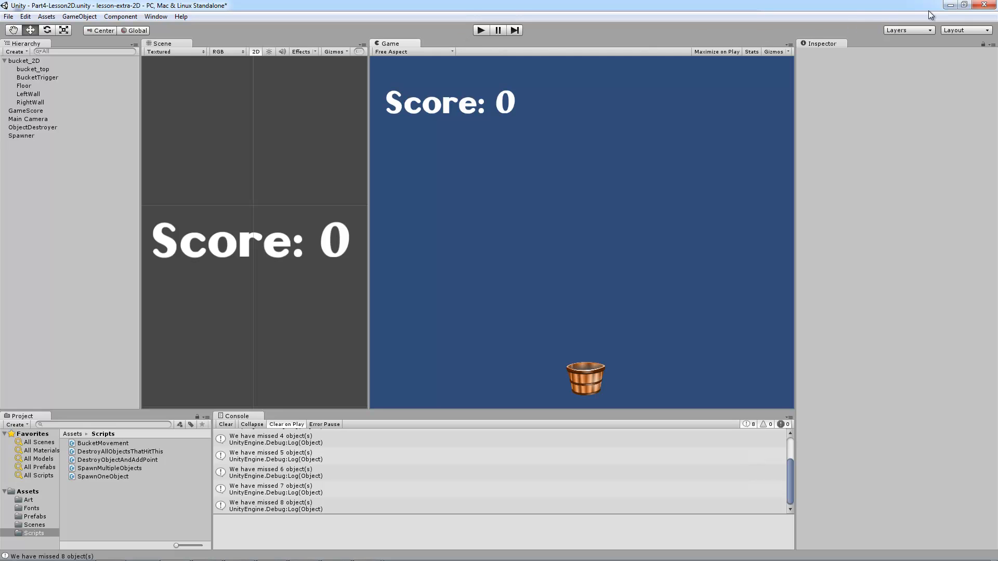
Minimize Unity, MonoDevelop and the Fonts folder window, and view the howtobuildgames.com page in Firefox
click(949, 6)
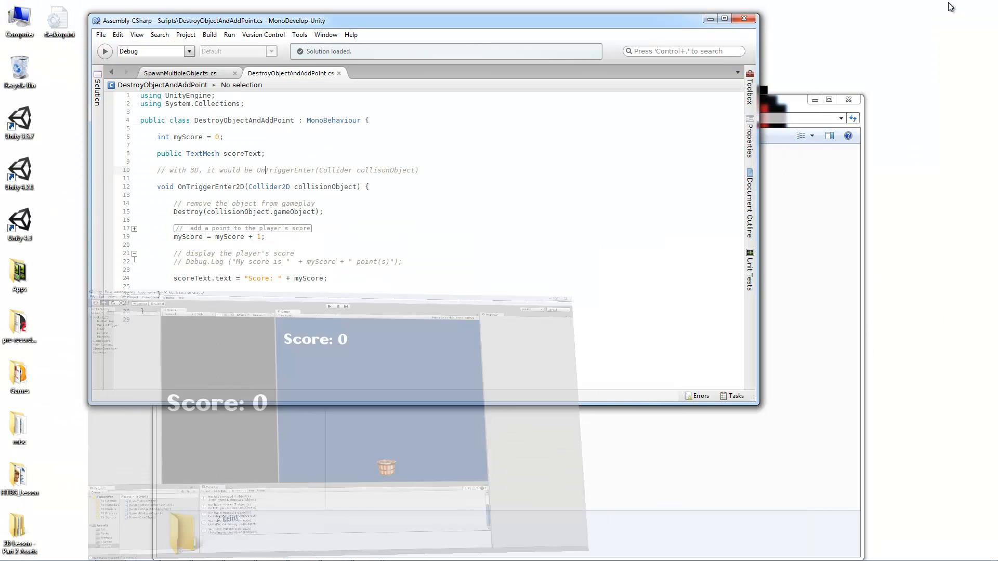
click(710, 19)
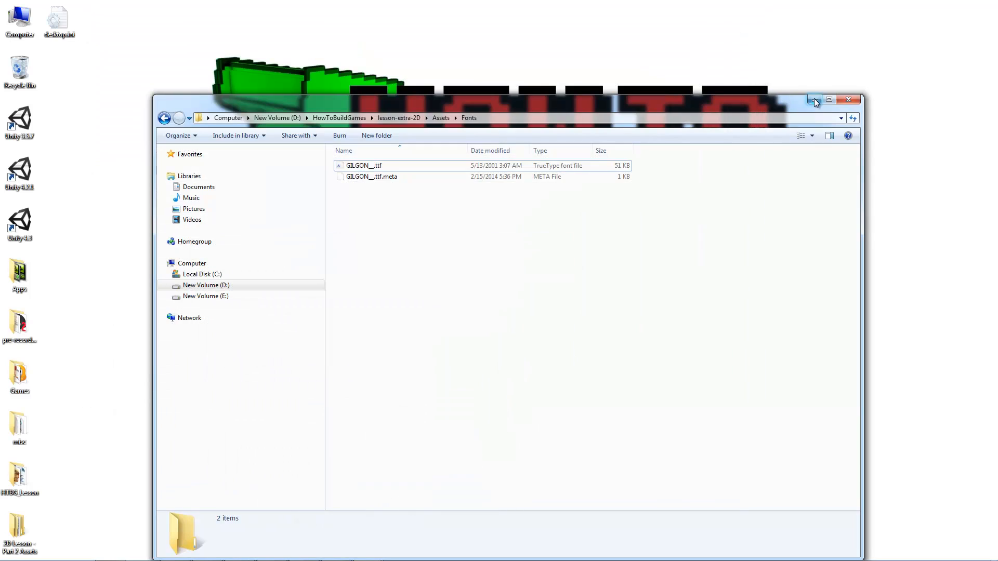
click(814, 100)
click(239, 551)
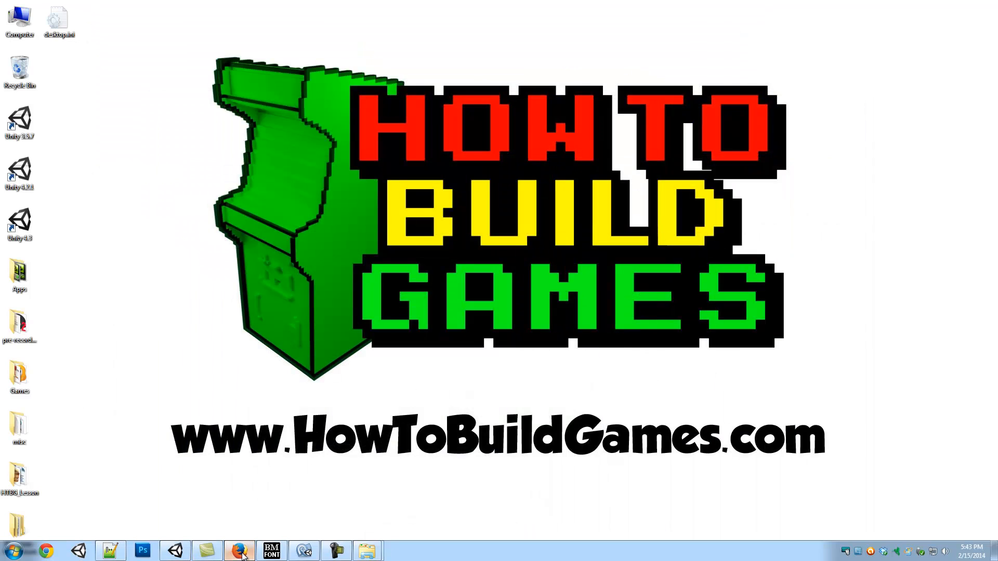
click(63, 29)
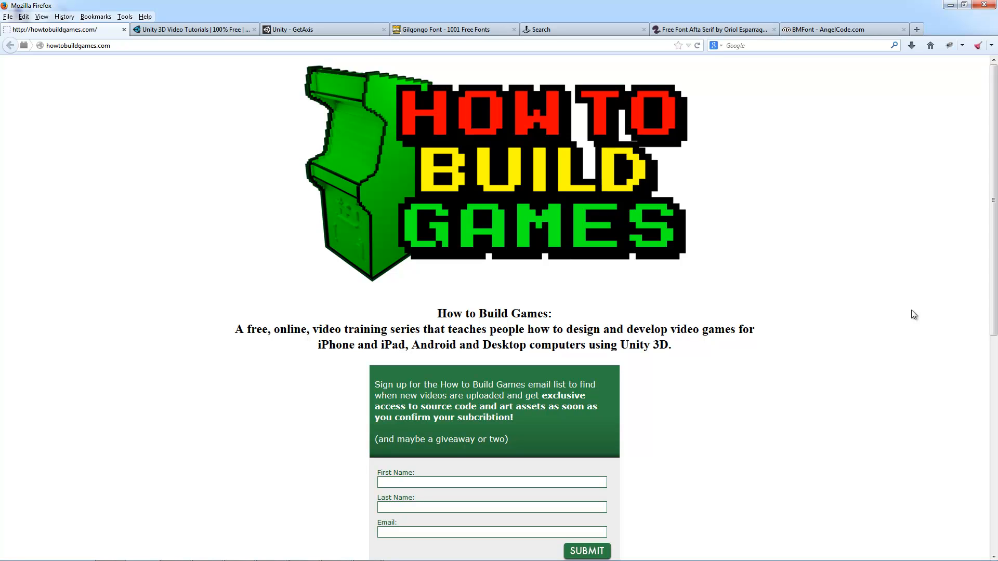
mouse_move(545, 554)
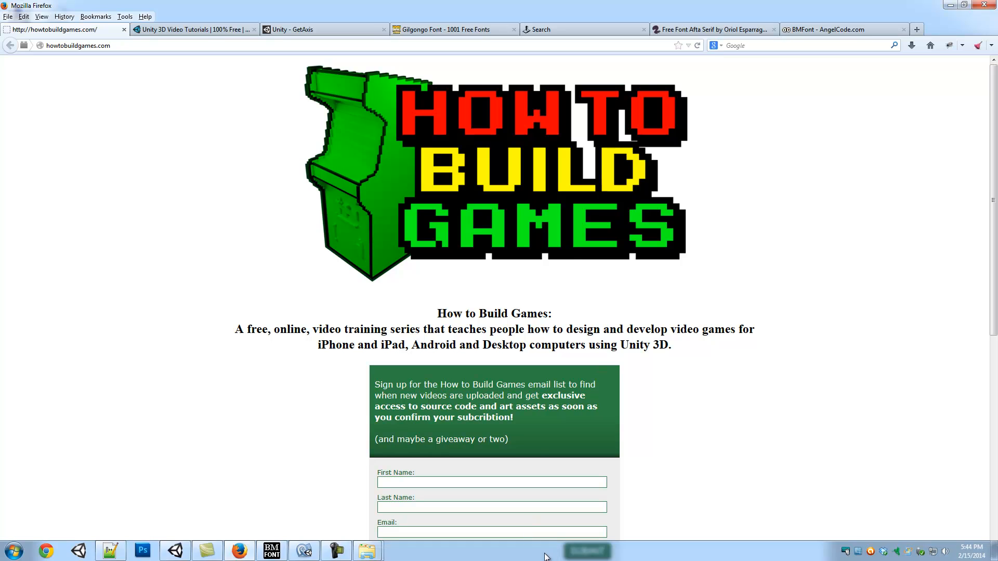
click(344, 554)
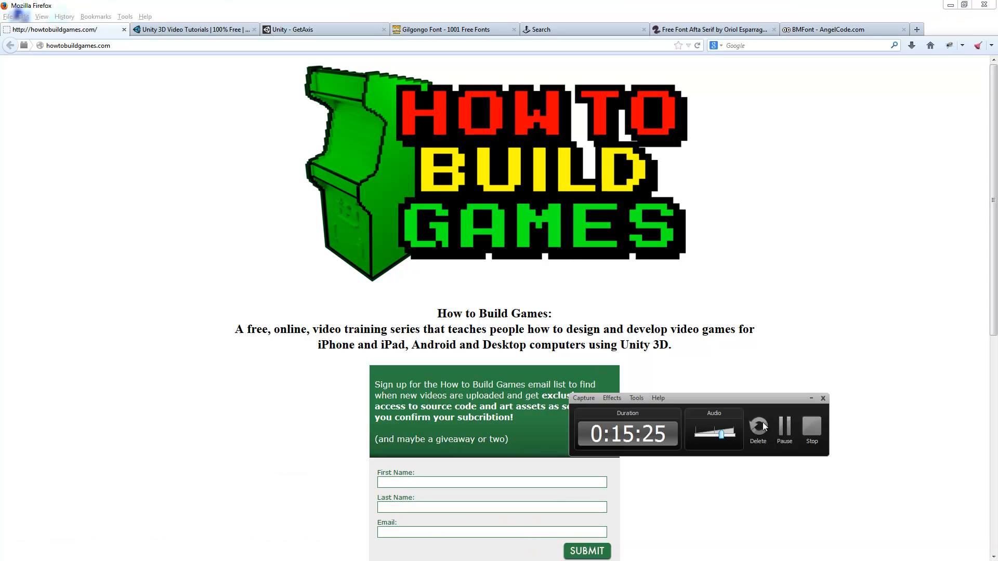